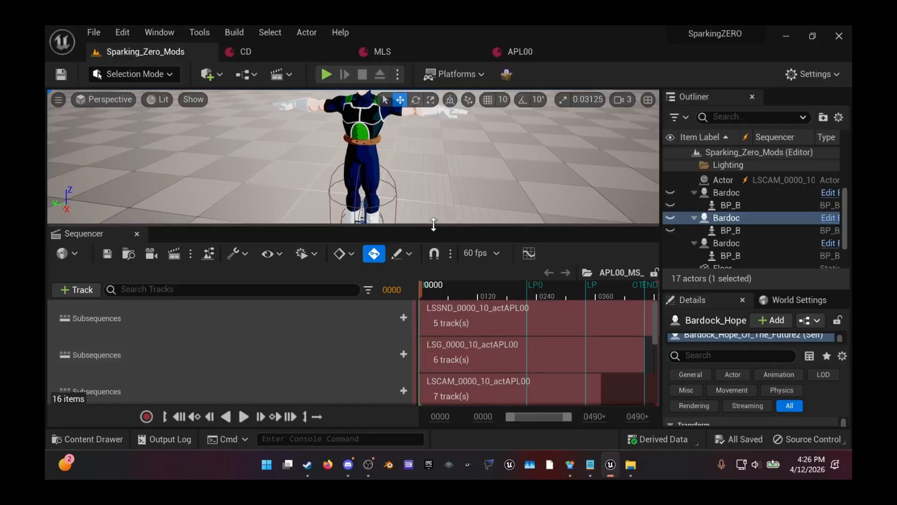
# Step: Clear the asset search in the Bardock_Hope_Of_The_Future_Youbewarned content folder and look at its character Blueprint assets
pyautogui.moveTo(433, 225); pyautogui.dragTo(440, 322)
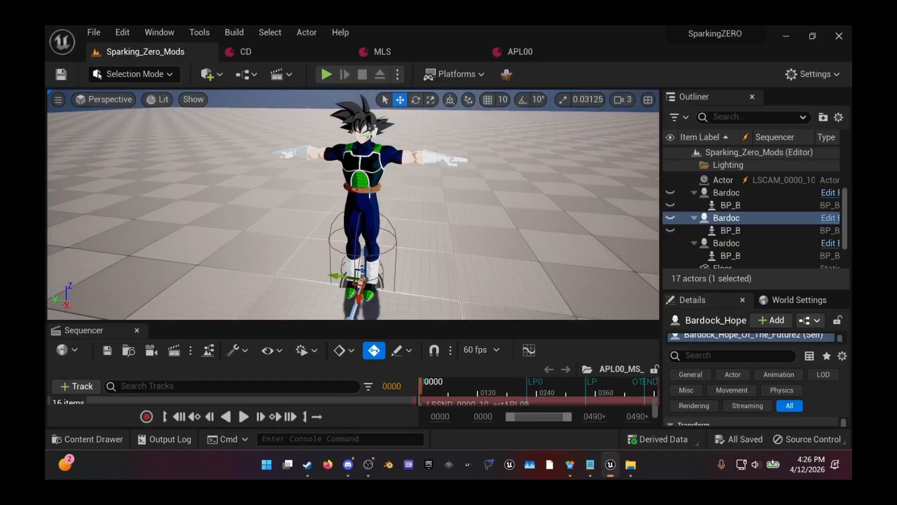
pyautogui.hotkey('ctrl', 'space')
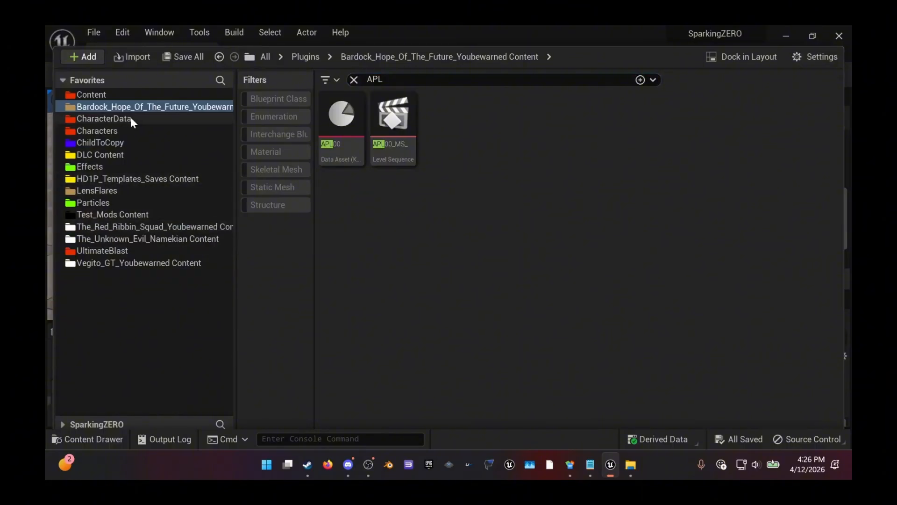
pyautogui.click(353, 79)
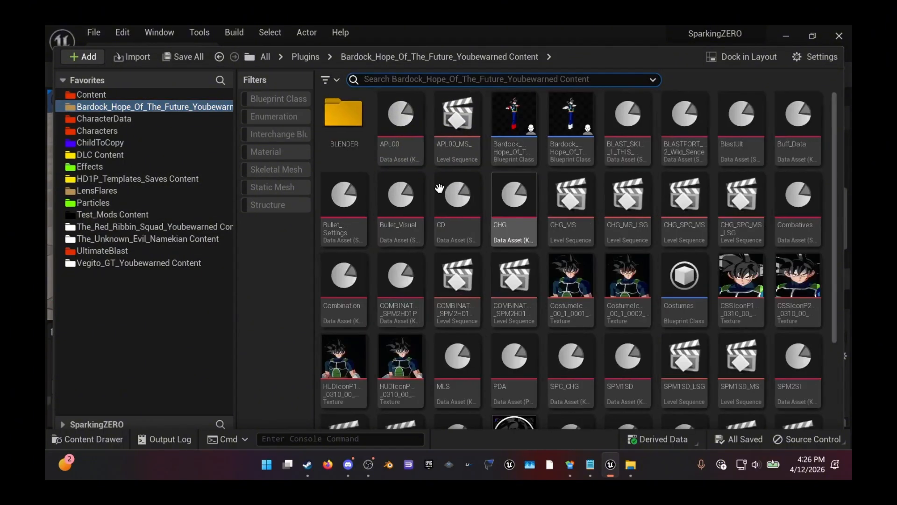
pyautogui.moveTo(608, 45); pyautogui.dragTo(594, 264)
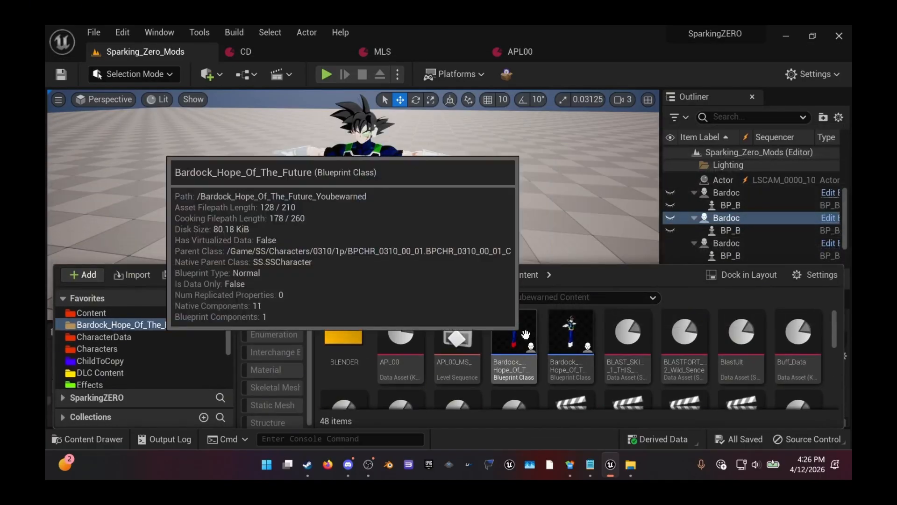
pyautogui.click(537, 335)
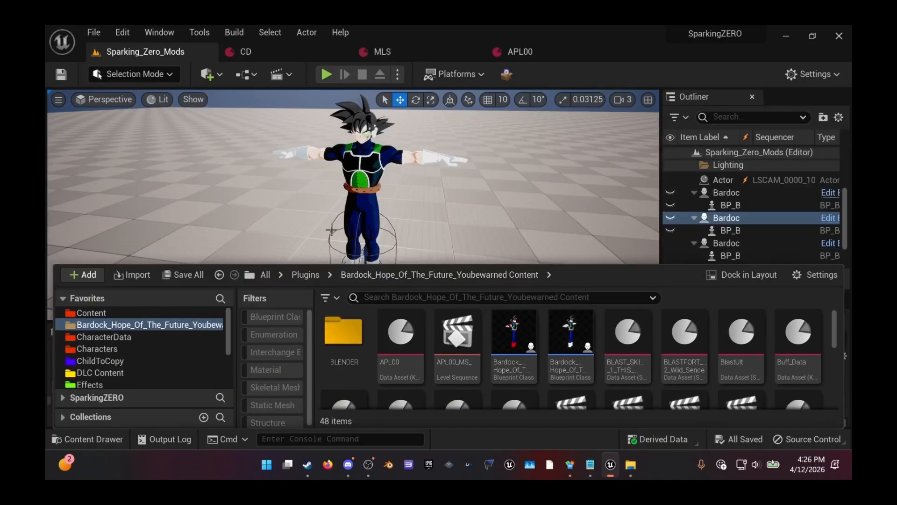
pyautogui.click(543, 131)
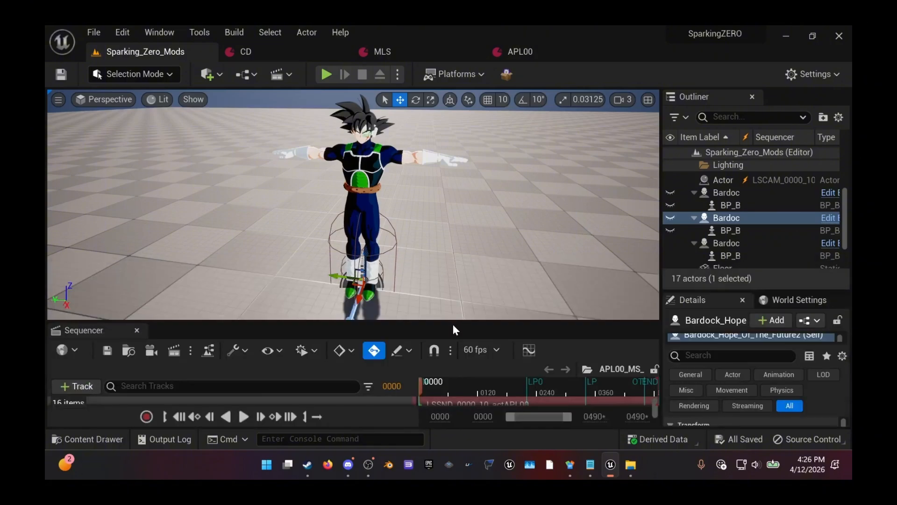
# Step: Enlarge the Sequencer area and add the Bardock_Hope_Of_The_Future2 actor to the APL00_MS_ sequence
pyautogui.moveTo(456, 320); pyautogui.dragTo(454, 286)
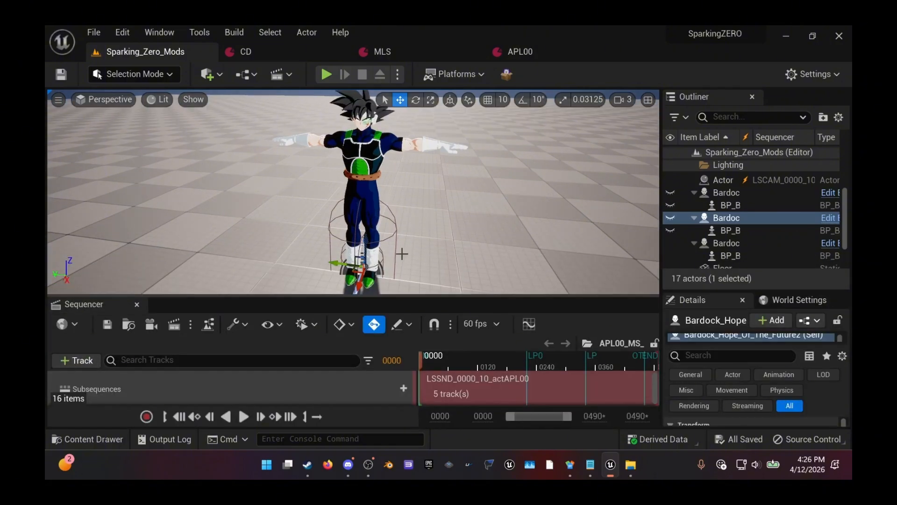
pyautogui.moveTo(316, 297); pyautogui.dragTo(315, 249)
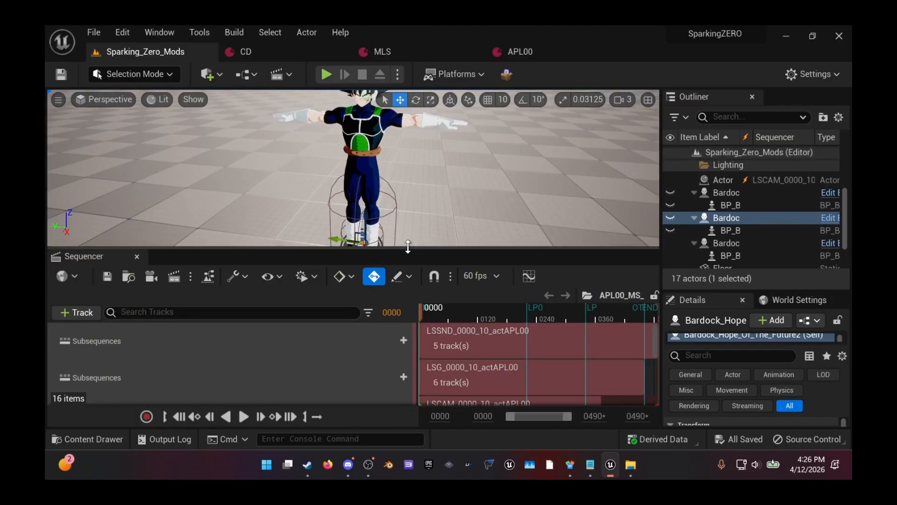
pyautogui.moveTo(407, 248); pyautogui.dragTo(447, 159)
pyautogui.moveTo(348, 233); pyautogui.dragTo(348, 222)
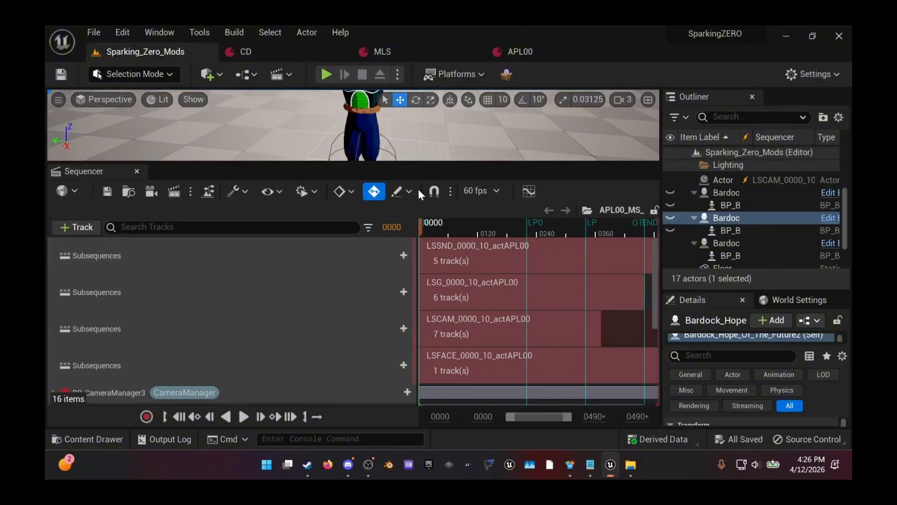
pyautogui.moveTo(724, 222); pyautogui.dragTo(425, 320)
pyautogui.scroll(-3, 175, 313)
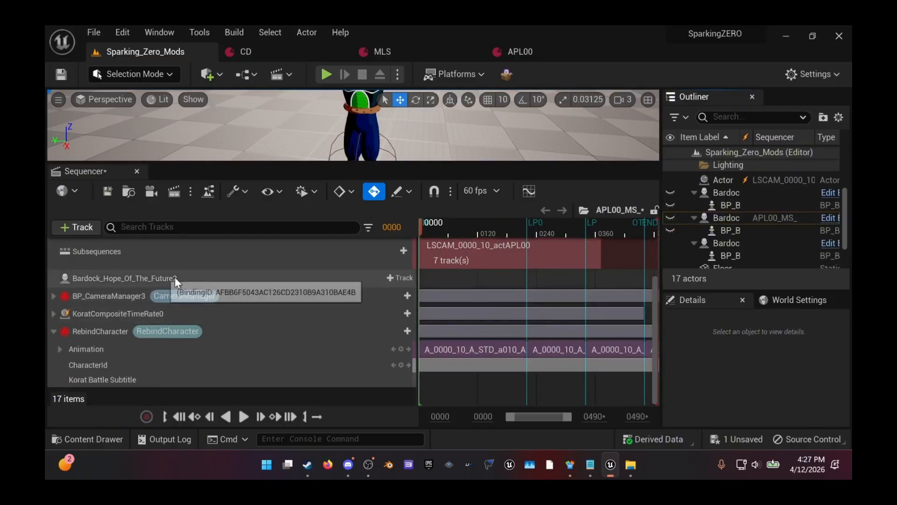
# Step: Add a Transform track to the Bardock_Hope_Of_The_Future2 binding in the sequence
pyautogui.click(398, 278)
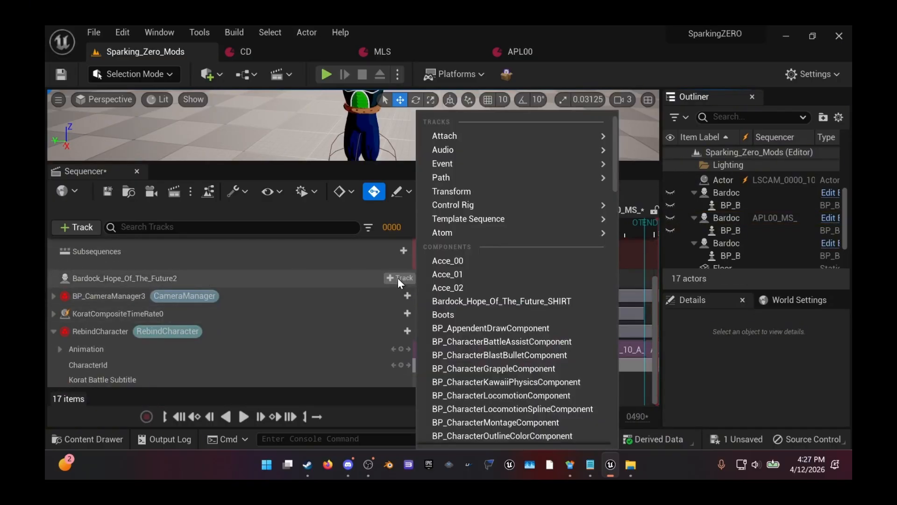
pyautogui.click(469, 192)
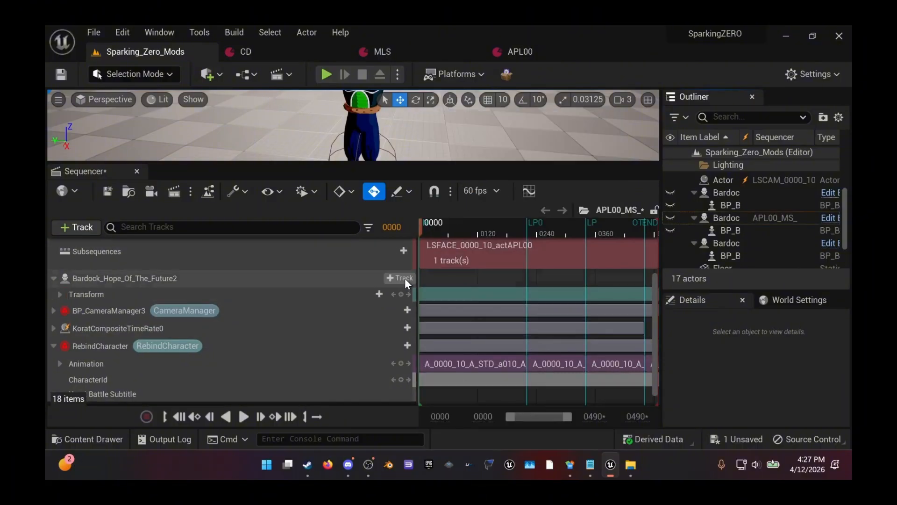
pyautogui.click(393, 278)
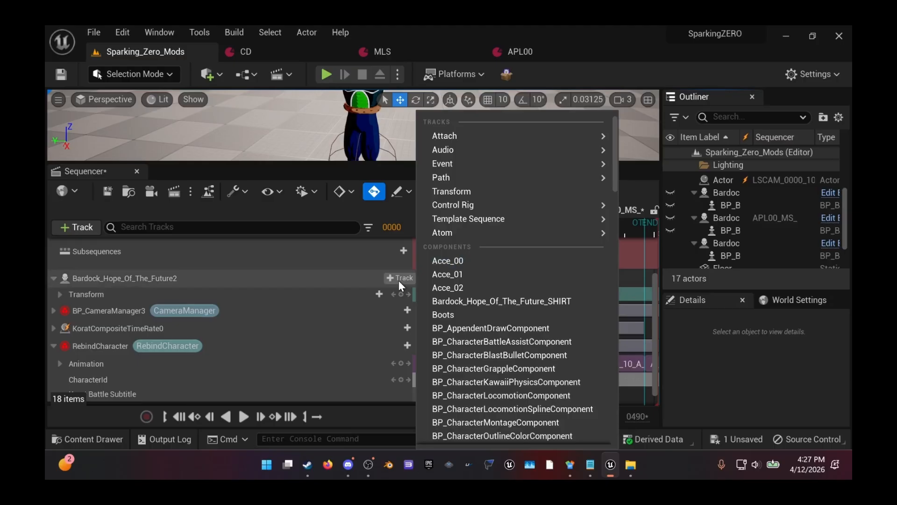
pyautogui.click(399, 280)
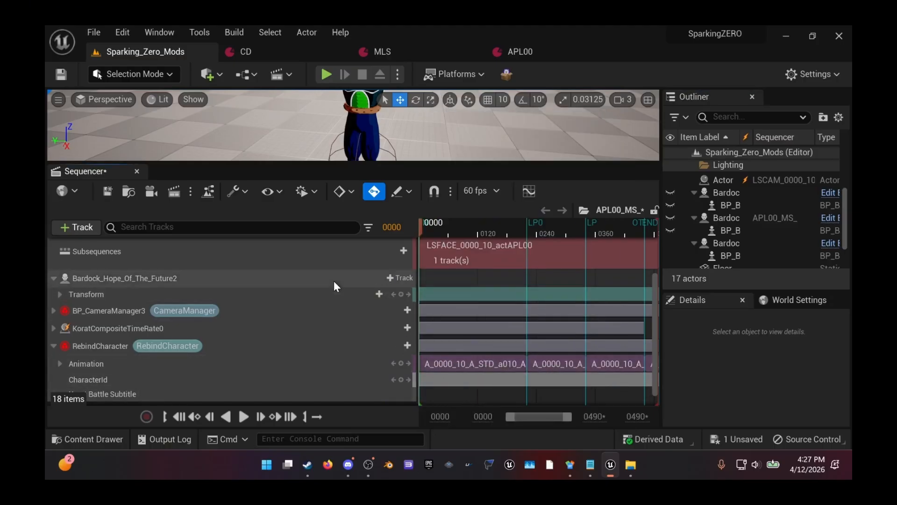
# Step: Add the character mesh component, CharacterMesh0, under the Bardock_Hope_Of_The_Future2 binding
pyautogui.click(295, 278)
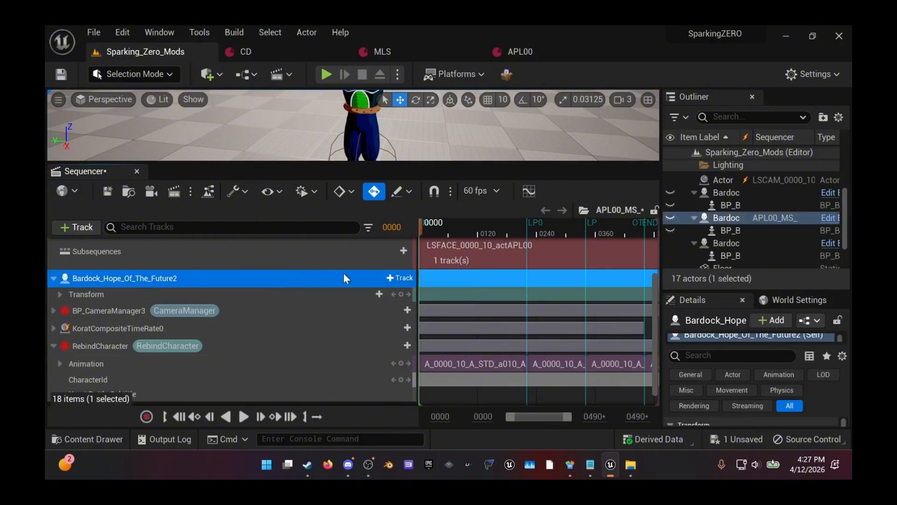
pyautogui.click(401, 279)
pyautogui.write('MESH')
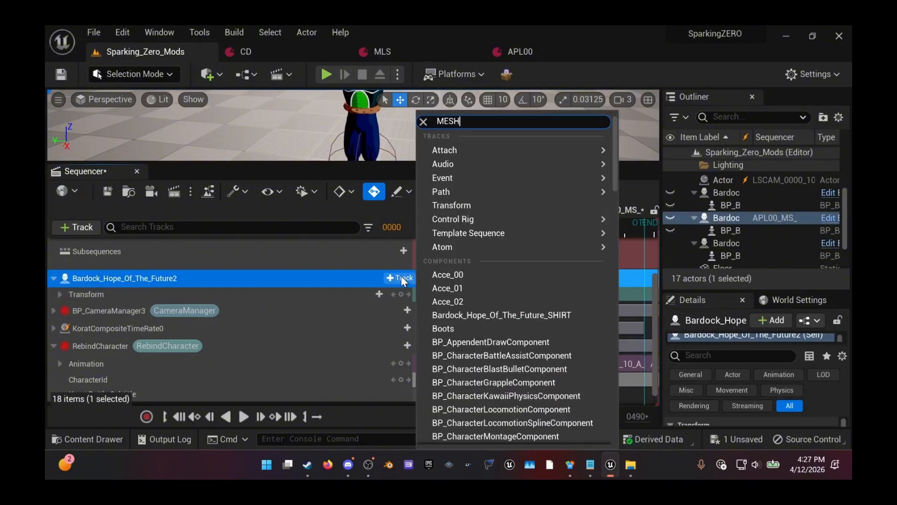
pyautogui.click(414, 336)
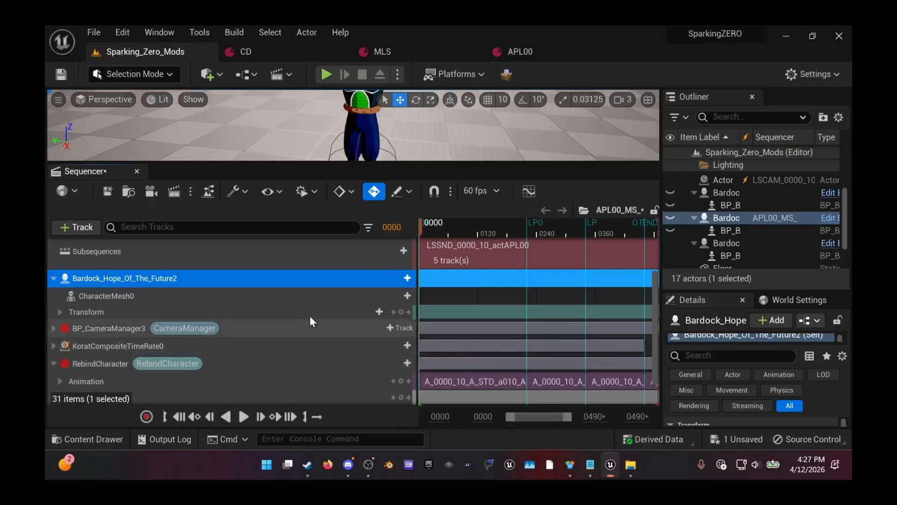
# Step: Examine the tracks available for CharacterMesh0 and compare the transform values of the mesh and its parent actor
pyautogui.click(390, 296)
pyautogui.click(136, 284)
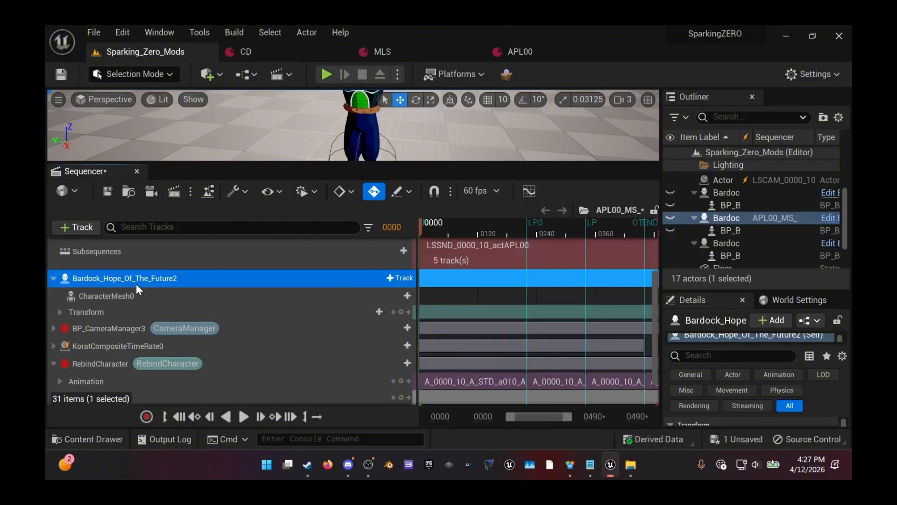
pyautogui.click(136, 295)
pyautogui.click(401, 296)
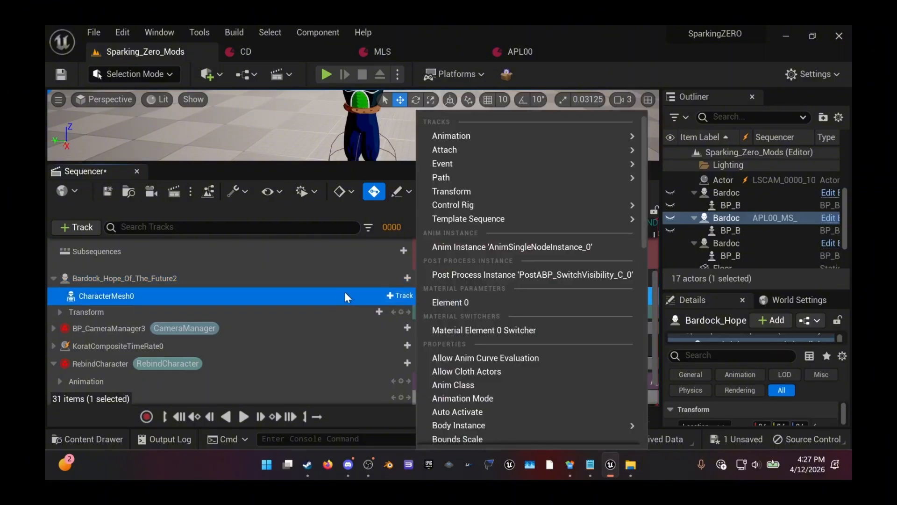
pyautogui.click(330, 298)
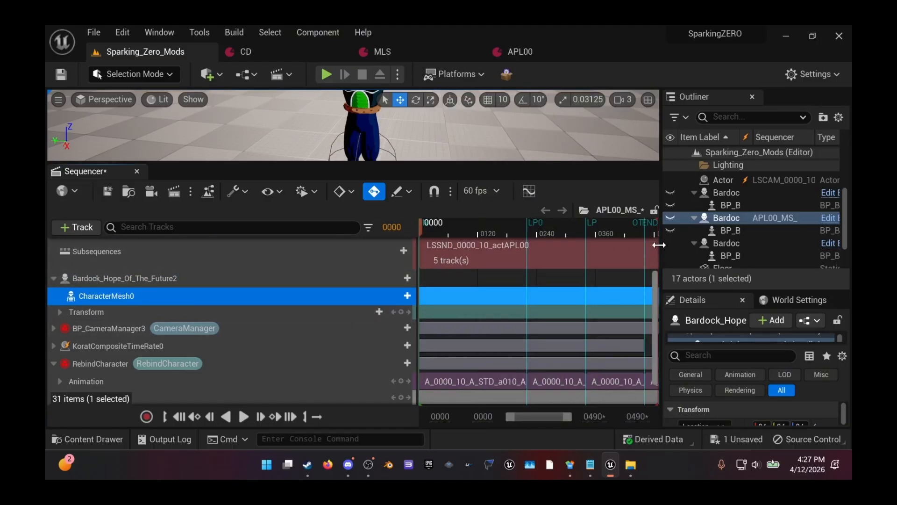
pyautogui.moveTo(659, 244); pyautogui.dragTo(583, 245)
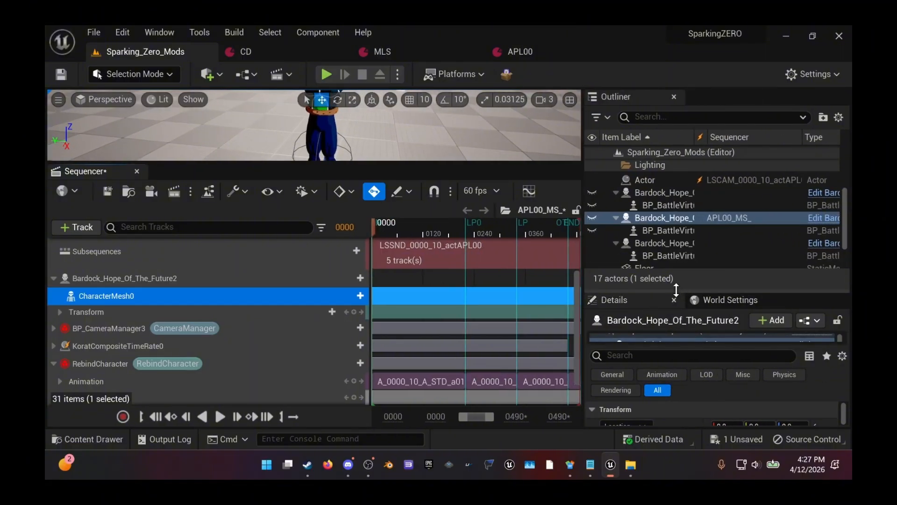
pyautogui.moveTo(677, 245); pyautogui.dragTo(678, 166)
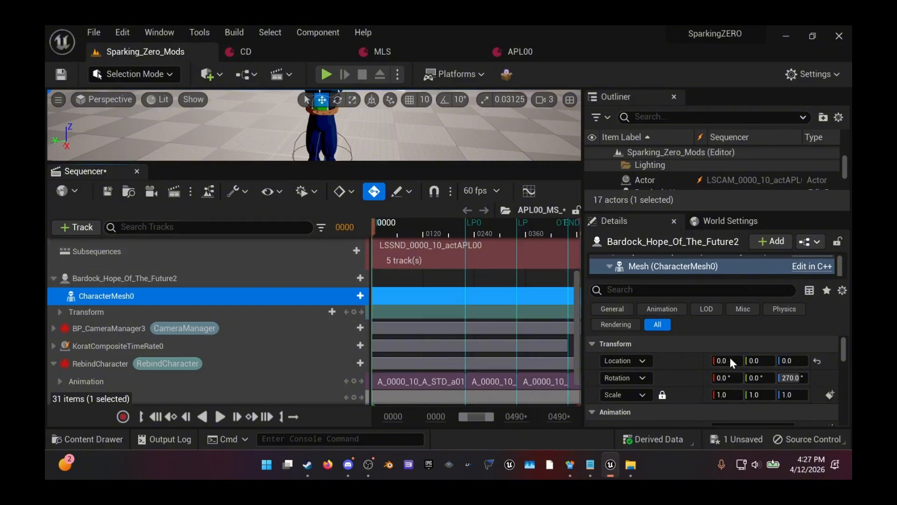
pyautogui.click(136, 278)
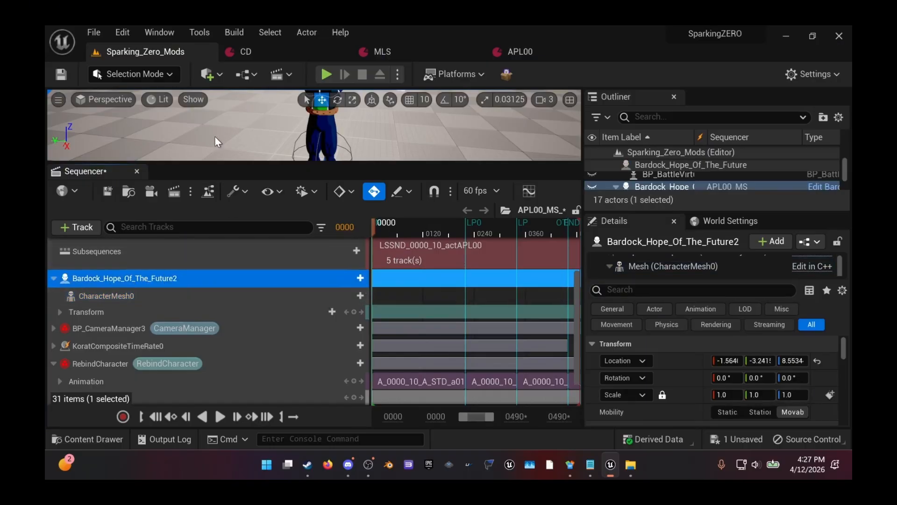
# Step: Reassign the Bardock_Hope_Of_The_Future2 binding in the sequence to the Bardock_Hope_Of_The_Future_Outfit_1 actor
pyautogui.moveTo(226, 162); pyautogui.dragTo(234, 237)
pyautogui.click(331, 135)
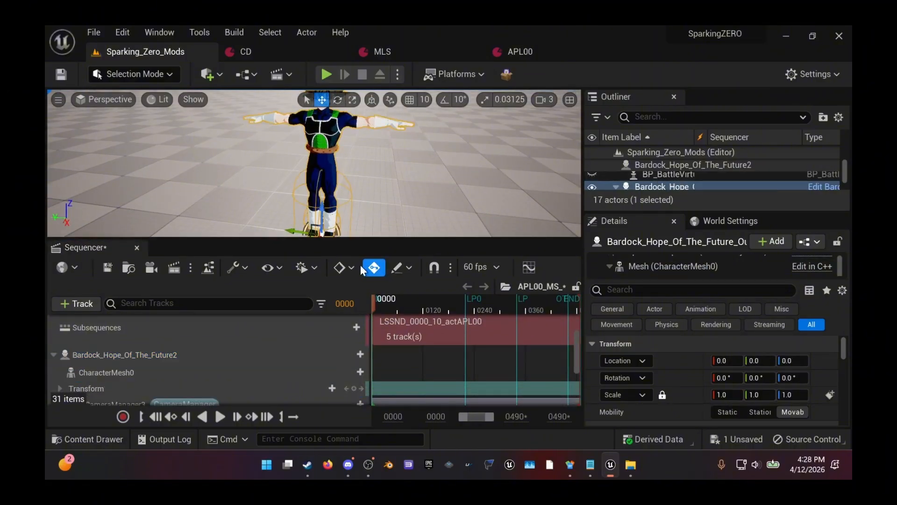
pyautogui.moveTo(307, 241); pyautogui.dragTo(307, 218)
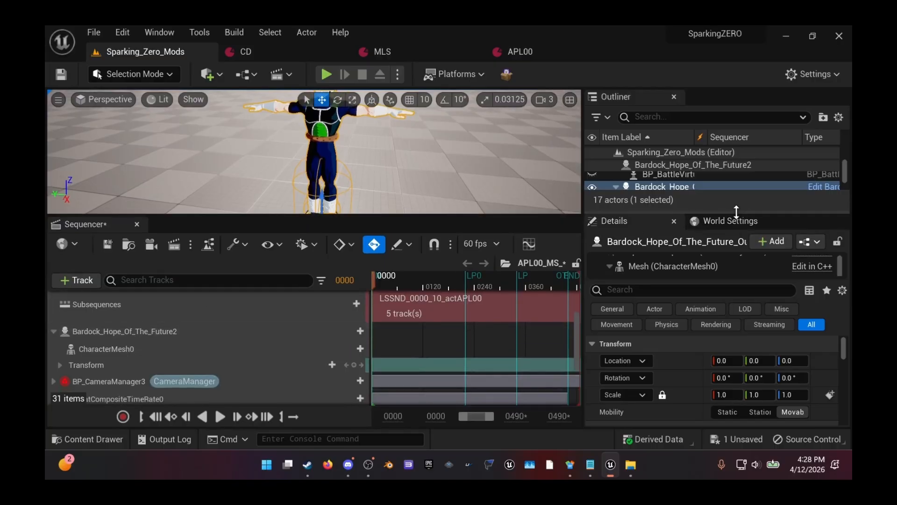
pyautogui.moveTo(737, 209); pyautogui.dragTo(722, 252)
pyautogui.moveTo(582, 194); pyautogui.dragTo(583, 222)
pyautogui.click(154, 329)
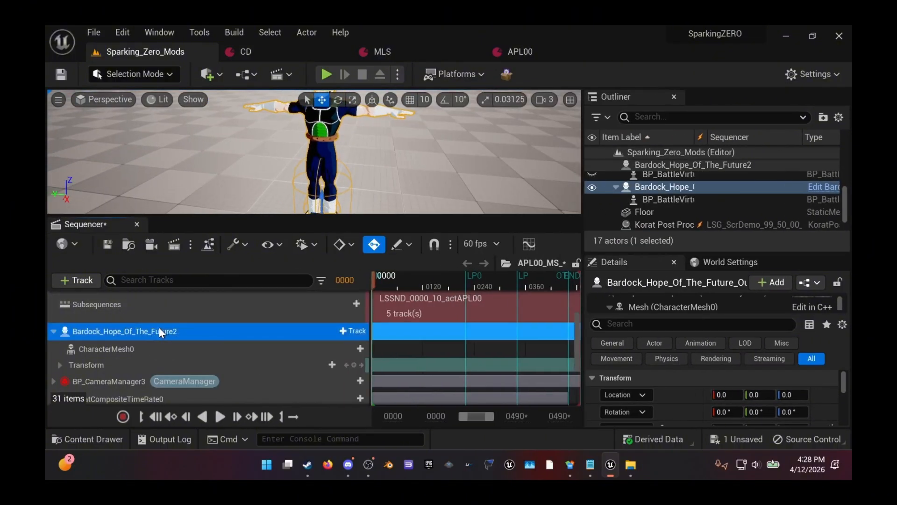
pyautogui.rightClick(158, 327)
pyautogui.moveTo(195, 120)
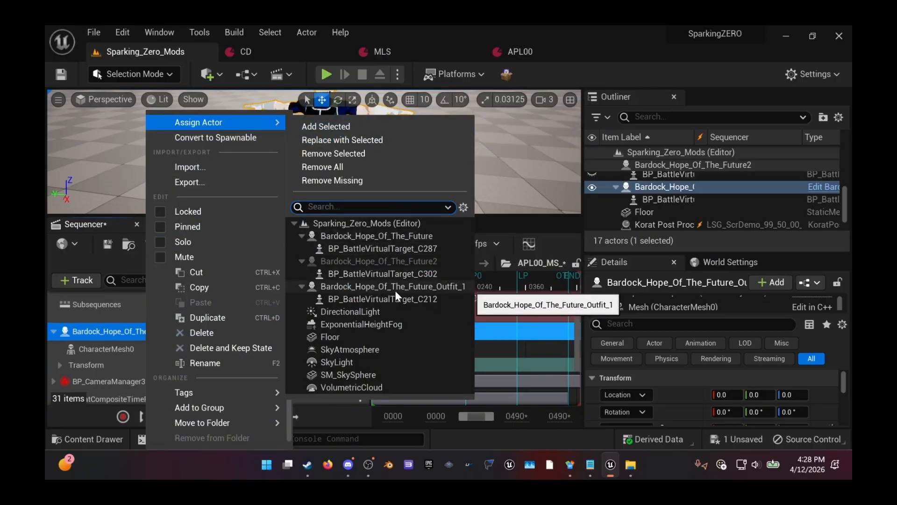
pyautogui.click(356, 286)
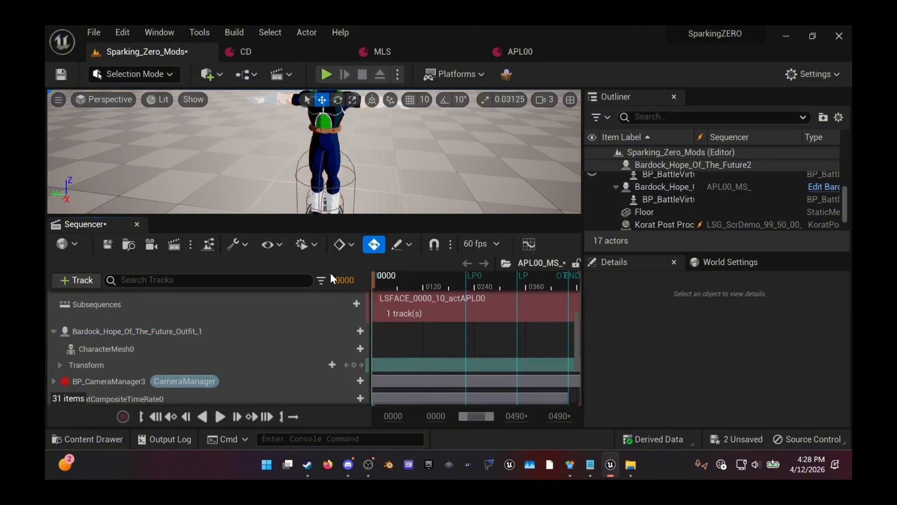
# Step: Play a short part of the sequence and return the playhead to frame 0
pyautogui.scroll(-3, 176, 328)
pyautogui.moveTo(418, 286); pyautogui.dragTo(453, 284, button='right')
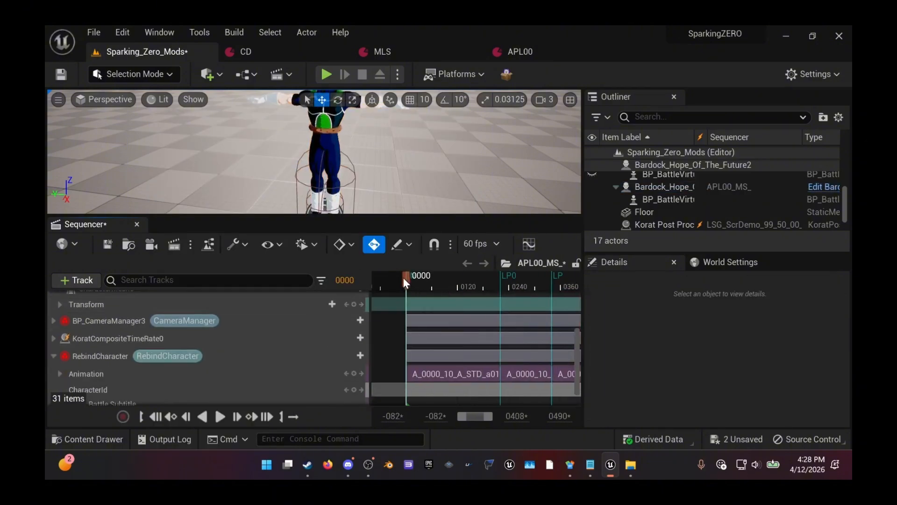
pyautogui.press('space')
pyautogui.press('space')
pyautogui.click(339, 280)
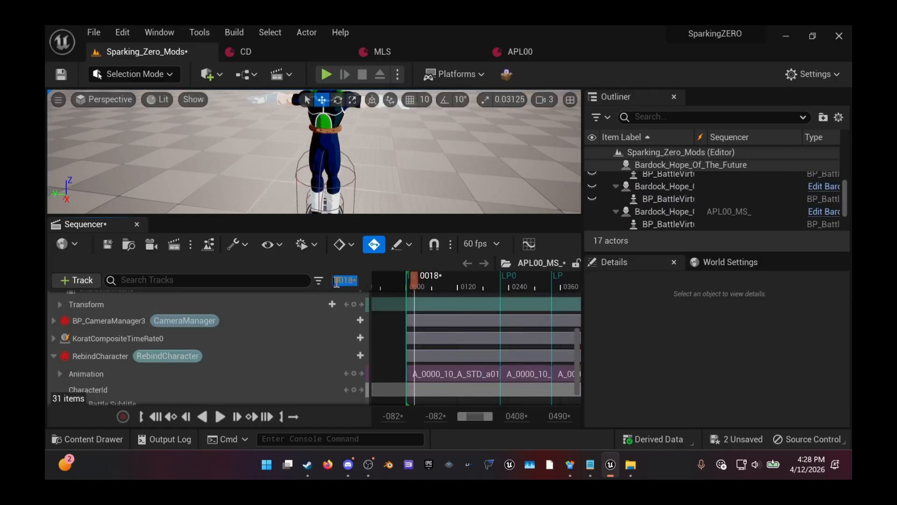
pyautogui.write('0')
pyautogui.press('Return')
# Step: Select the Bardock_Hope_Of_The_Future_Outfit_1 binding and check the visibility toggle of the Bardock_Hope_Of_The_Future2 actor
pyautogui.scroll(3, 393, 369)
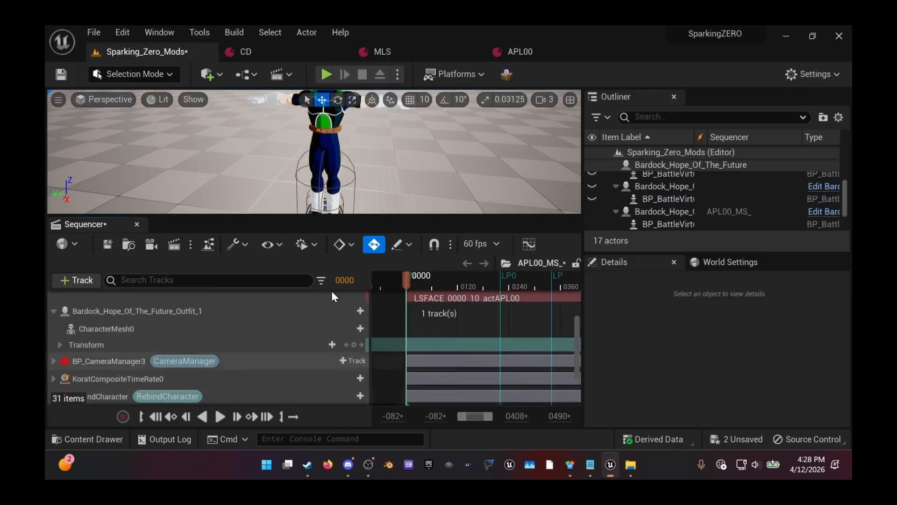
pyautogui.click(220, 311)
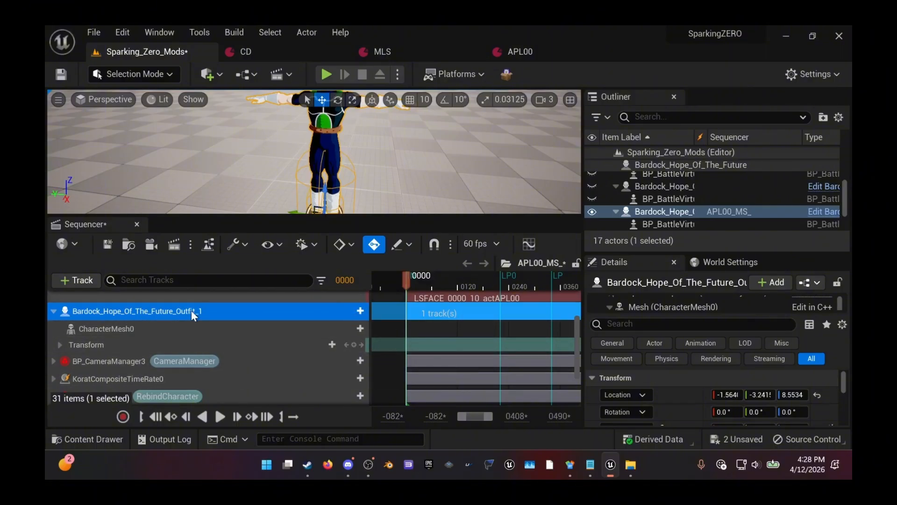
pyautogui.click(592, 186)
pyautogui.click(593, 186)
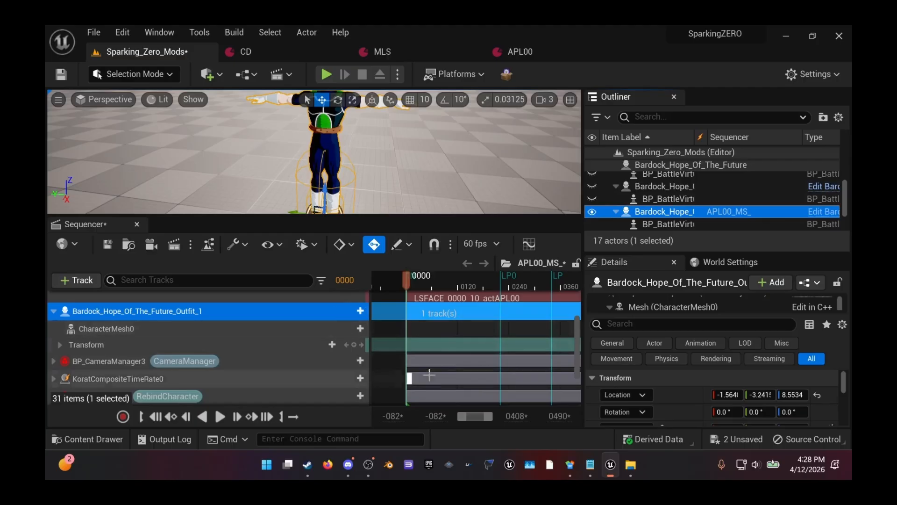
# Step: Inspect the first animation section on the RebindCharacter binding's Animation track
pyautogui.scroll(-3, 446, 350)
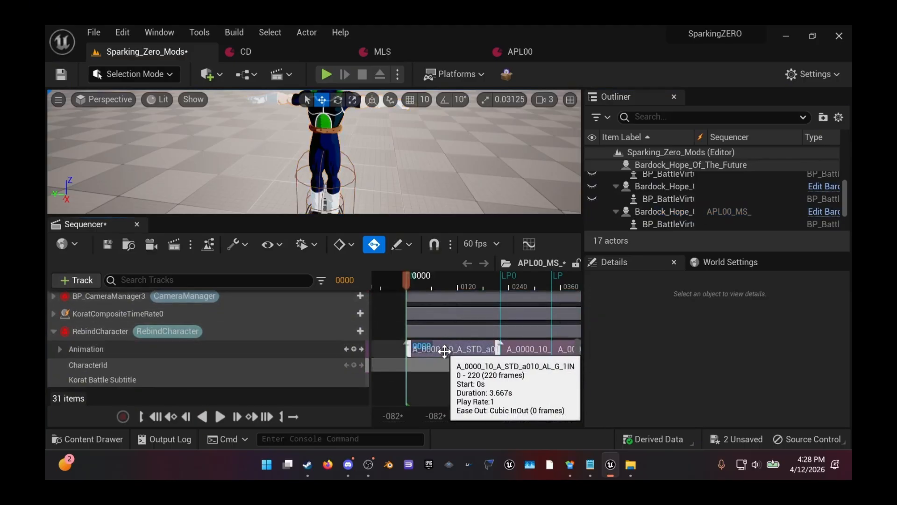
pyautogui.rightClick(445, 350)
pyautogui.click(424, 350)
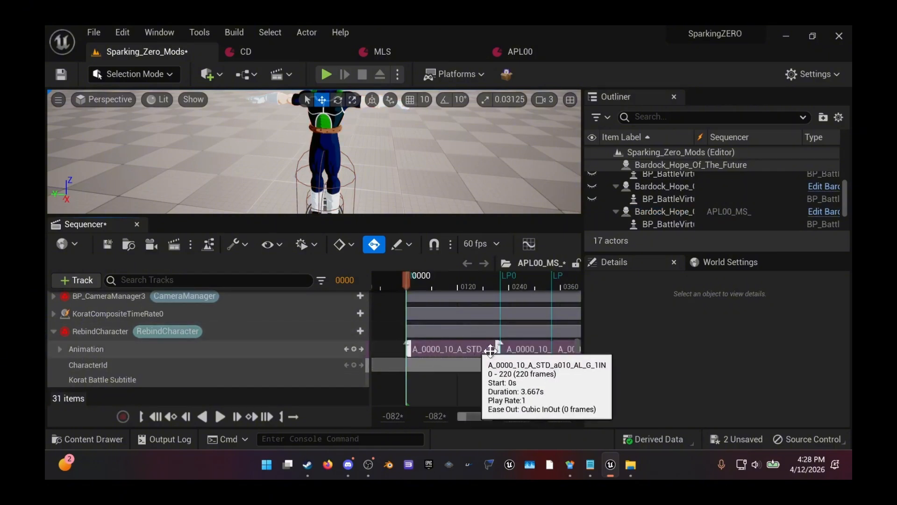
# Step: Locate the asset of the first RebindCharacter animation section, A_0000_10_A_STD_a010_AL_G_1IN, in the Content Browser and copy its name
pyautogui.rightClick(439, 349)
pyautogui.moveTo(477, 125)
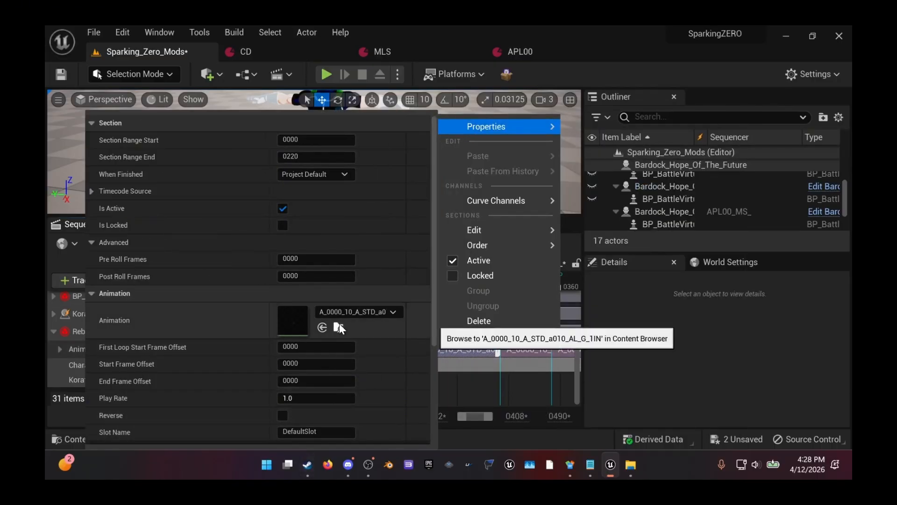
pyautogui.press('Escape')
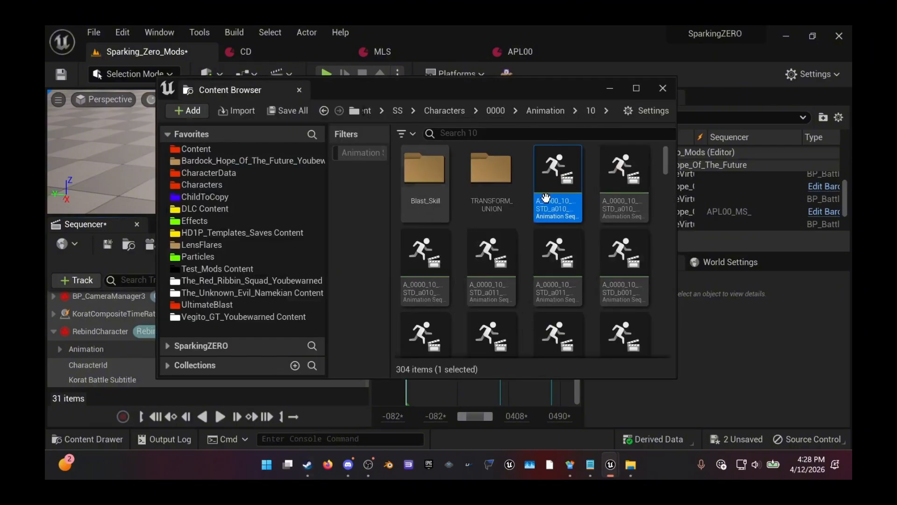
pyautogui.click(550, 206)
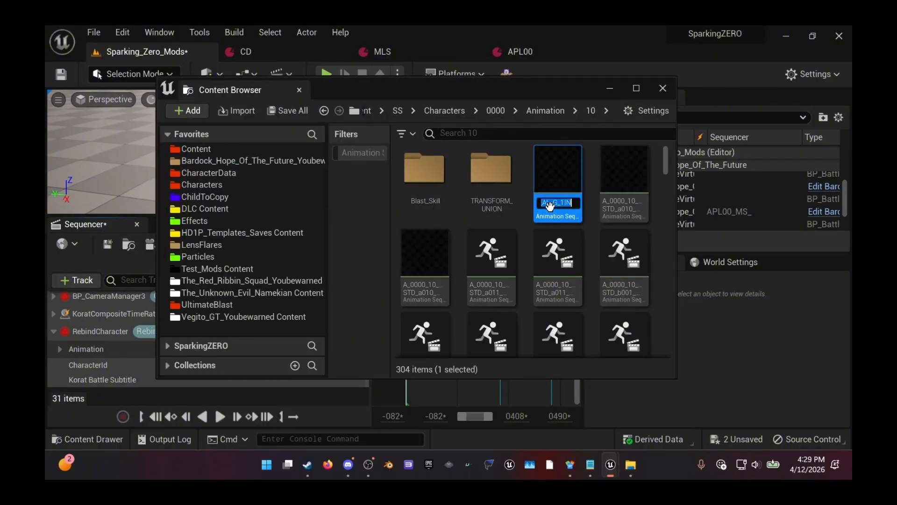
pyautogui.click(662, 88)
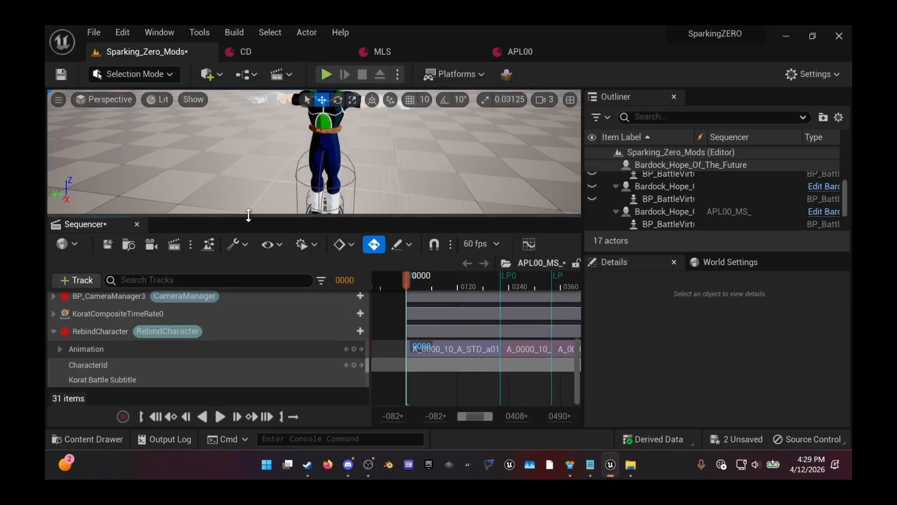
# Step: Add an Animation track with A_0000_10_A_STD_a010_AL_G_1IN to CharacterMesh0 under the Bardock_Hope_Of_The_Future_Outfit_1 binding
pyautogui.moveTo(249, 215); pyautogui.dragTo(148, 161)
pyautogui.scroll(2, 255, 294)
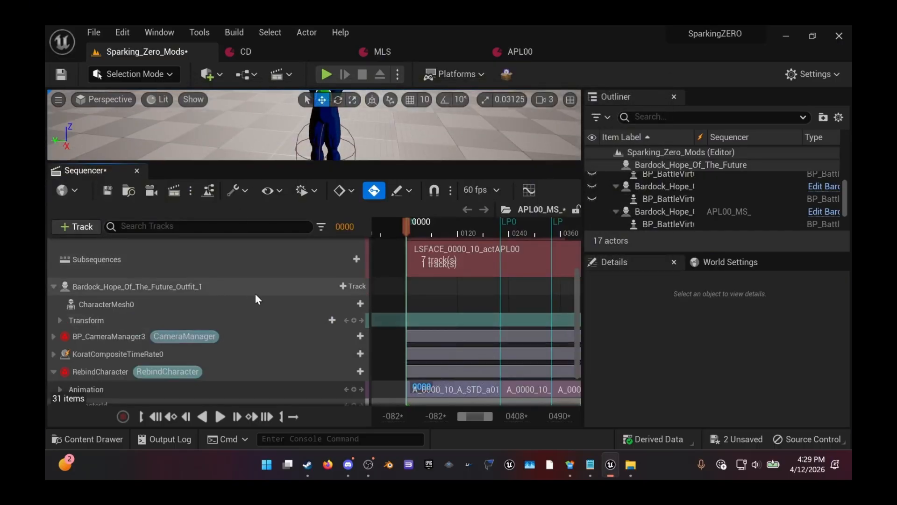
pyautogui.click(356, 304)
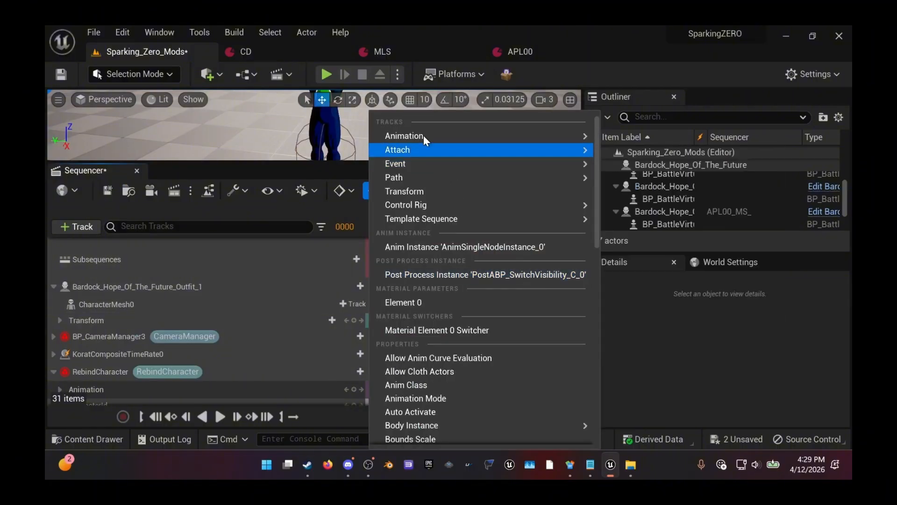
pyautogui.moveTo(579, 140)
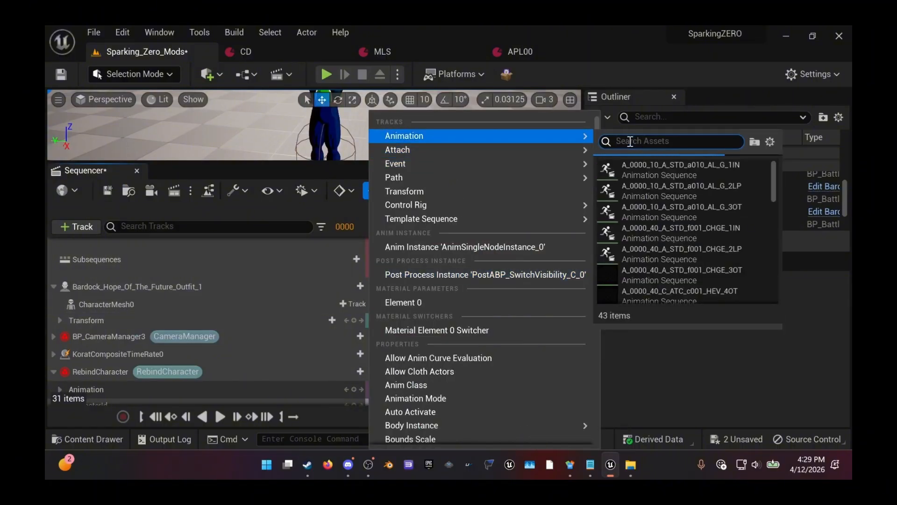
pyautogui.write('0_A_STD_a010_AL_G_1IN')
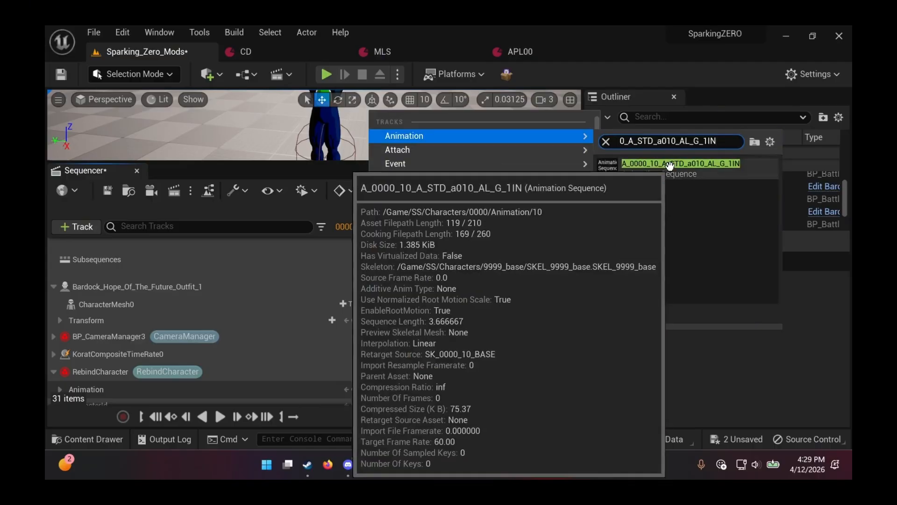
pyautogui.click(668, 164)
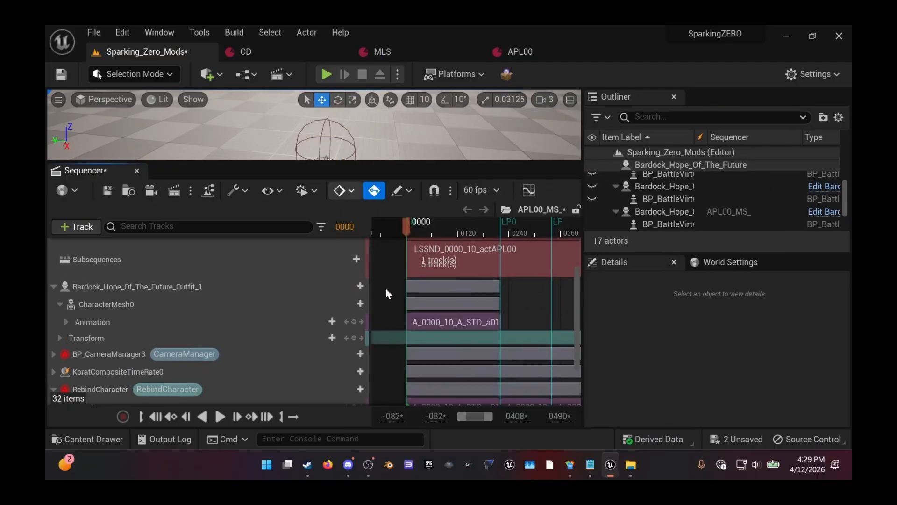
# Step: Enlarge the viewport and play the opening of the sequence to preview the character's animation
pyautogui.moveTo(375, 163); pyautogui.dragTo(384, 264)
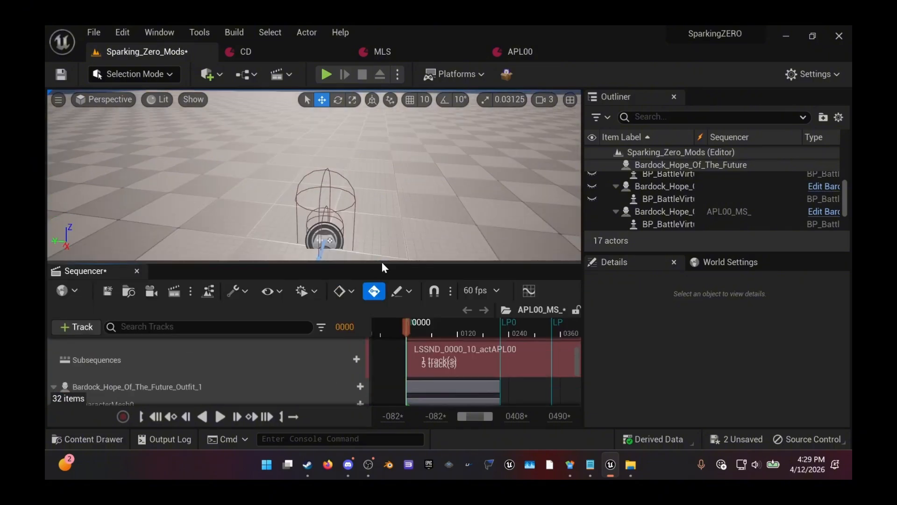
pyautogui.moveTo(376, 220); pyautogui.dragTo(398, 205, button='right')
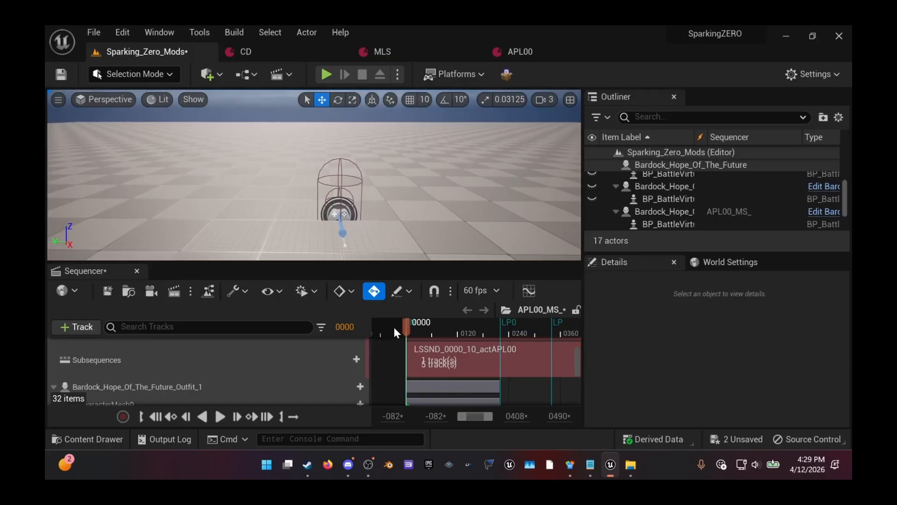
pyautogui.press('space')
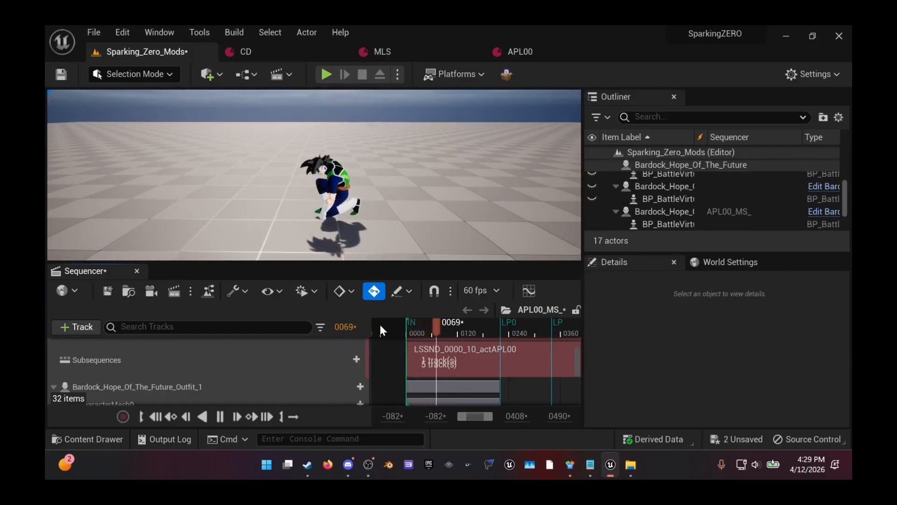
pyautogui.press('space')
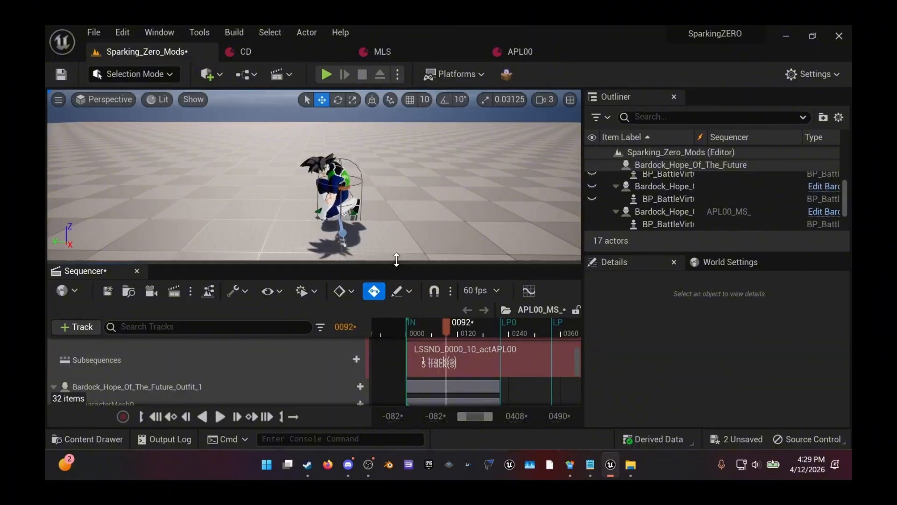
# Step: Move the playhead to frame 220, at the end of the first CharacterMesh0 animation section
pyautogui.moveTo(397, 259); pyautogui.dragTo(396, 164)
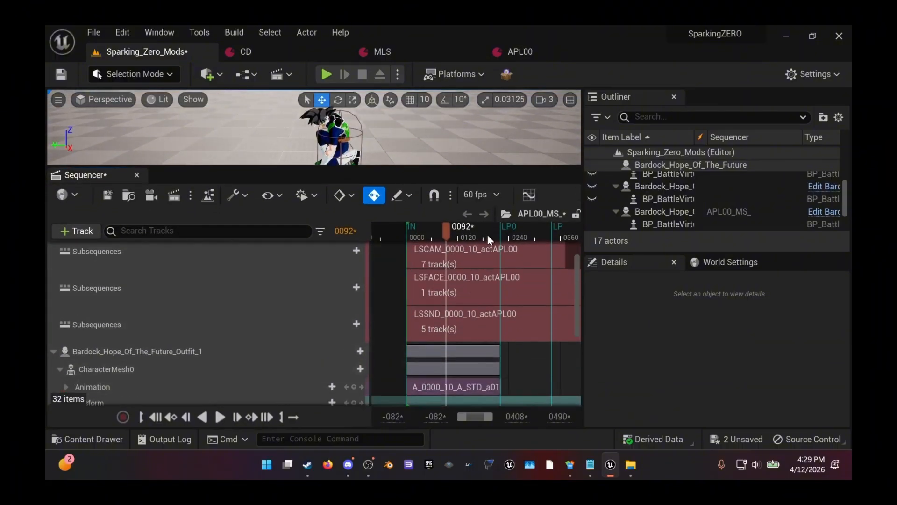
pyautogui.click(488, 233)
pyautogui.press('Right')
pyautogui.press('Right')
pyautogui.press('Right')
pyautogui.press('Right')
pyautogui.press('Right')
pyautogui.press('Right')
pyautogui.press('Right')
pyautogui.press('Right')
pyautogui.press('Right')
pyautogui.press('Right')
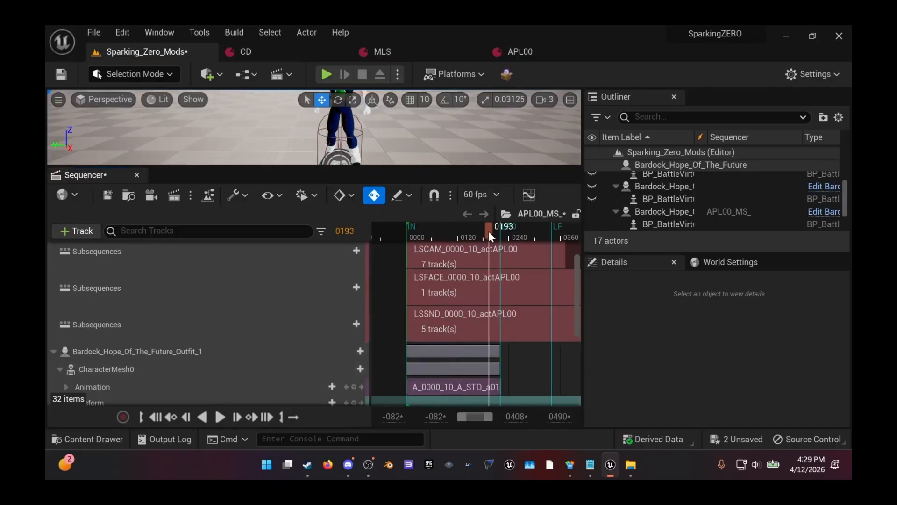
pyautogui.press('Left')
pyautogui.press('Left')
pyautogui.press('Left')
pyautogui.press('Left')
pyautogui.press('Left')
pyautogui.press('Left')
pyautogui.press('Left')
pyautogui.press('Left')
pyautogui.press('Left')
pyautogui.press('Left')
pyautogui.press('Left')
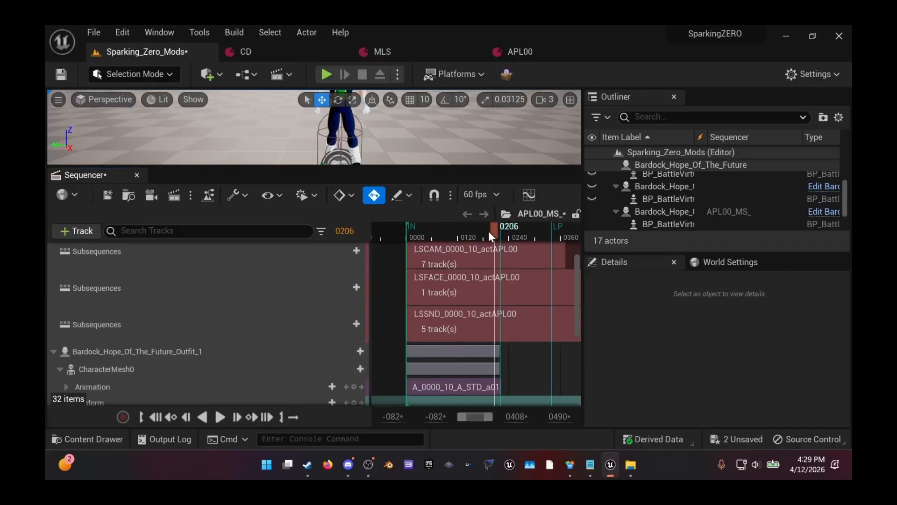
pyautogui.press('Right')
pyautogui.press('Right')
pyautogui.press('Right')
pyautogui.press('Right')
pyautogui.press('Right')
pyautogui.press('Right')
pyautogui.press('Right')
pyautogui.press('Right')
pyautogui.press('Right')
pyautogui.press('Right')
pyautogui.press('Right')
pyautogui.press('Right')
pyautogui.press('Right')
pyautogui.press('Right')
pyautogui.press('Right')
pyautogui.press('Right')
pyautogui.press('Right')
pyautogui.press('Right')
pyautogui.press('Right')
pyautogui.press('Right')
pyautogui.click(489, 231)
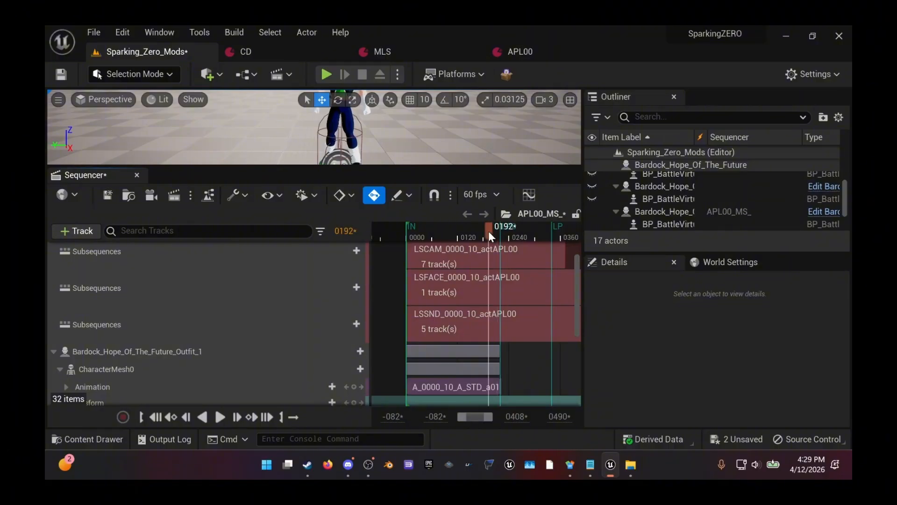
pyautogui.press('Right')
pyautogui.press('Right')
pyautogui.press('Right')
pyautogui.press('Right')
pyautogui.press('Right')
pyautogui.press('Right')
pyautogui.press('Right')
pyautogui.press('Right')
pyautogui.press('Right')
pyautogui.press('Right')
pyautogui.press('Right')
pyautogui.press('Right')
pyautogui.press('Right')
pyautogui.press('Right')
pyautogui.press('Right')
pyautogui.press('Right')
pyautogui.press('Right')
pyautogui.press('Right')
pyautogui.press('Right')
pyautogui.press('Right')
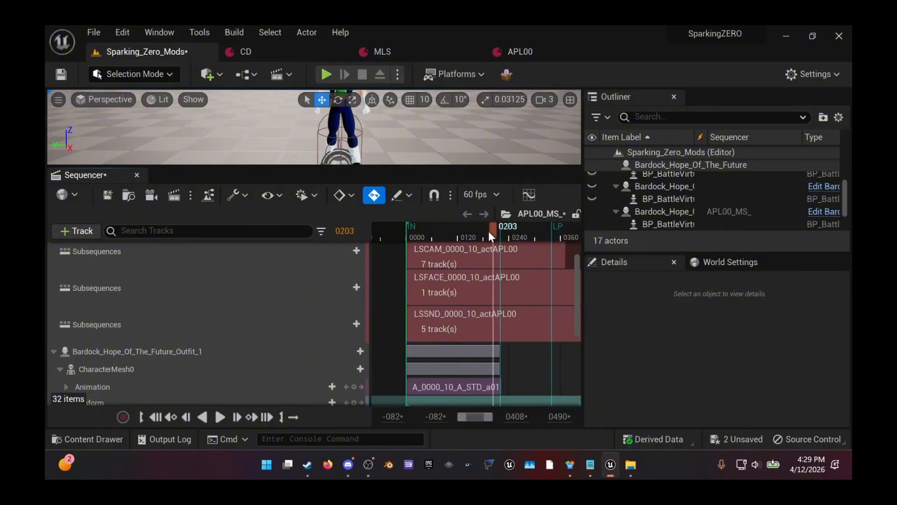
pyautogui.press('Right')
pyautogui.press('Right')
pyautogui.press('Right')
pyautogui.press('Right')
pyautogui.press('Right')
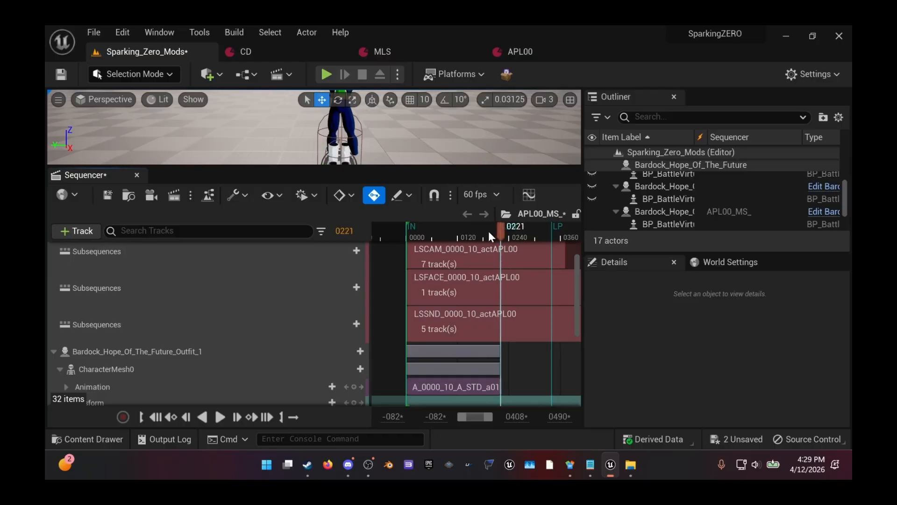
pyautogui.press('Left')
pyautogui.press('Left')
# Step: In the AM_0000_10_actAPL00 montage, locate the LP0 segment's animation asset in the Content Browser and copy its name
pyautogui.scroll(-5, 469, 302)
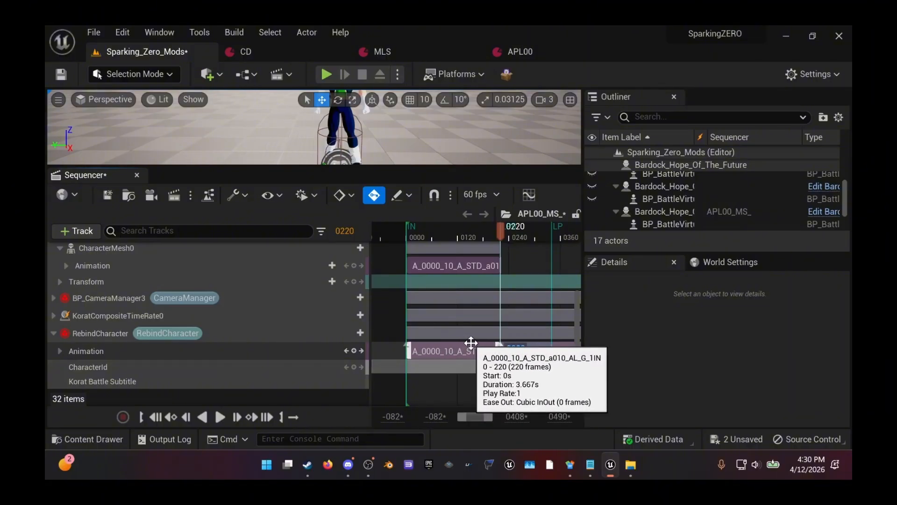
pyautogui.click(539, 49)
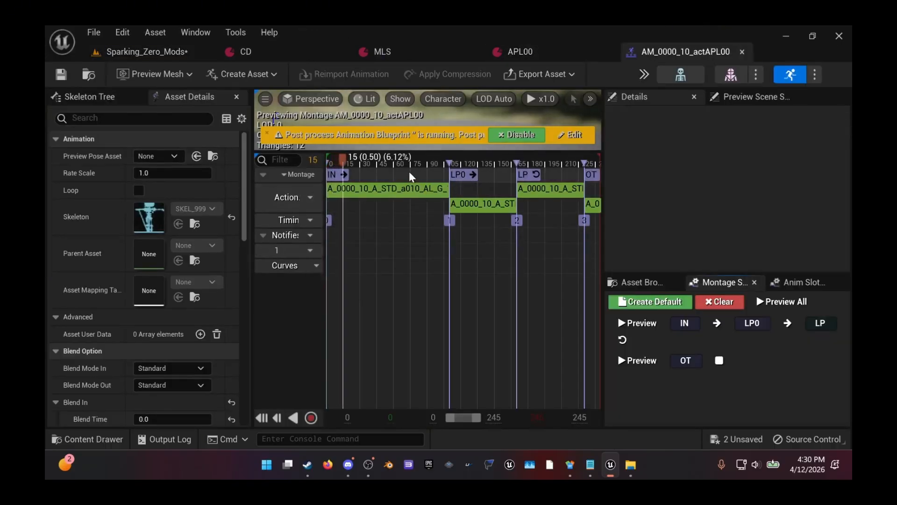
pyautogui.moveTo(387, 161); pyautogui.dragTo(350, 155)
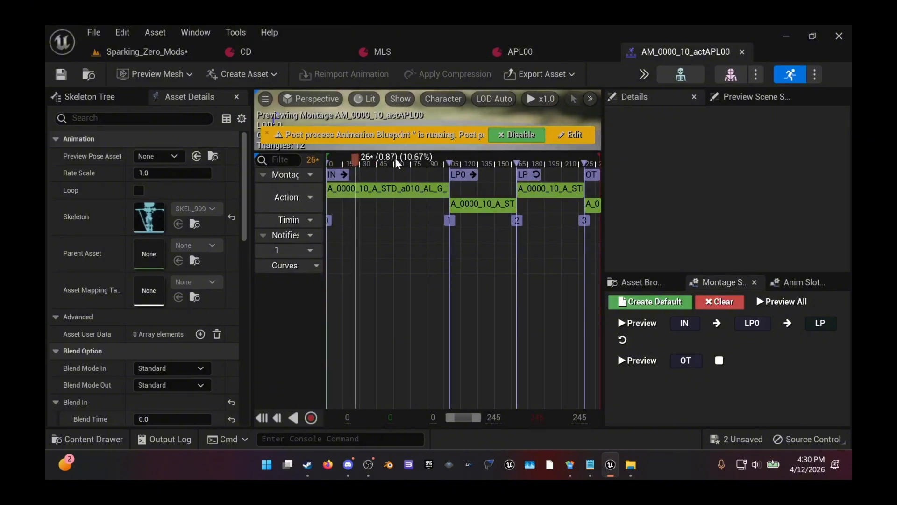
pyautogui.click(482, 203)
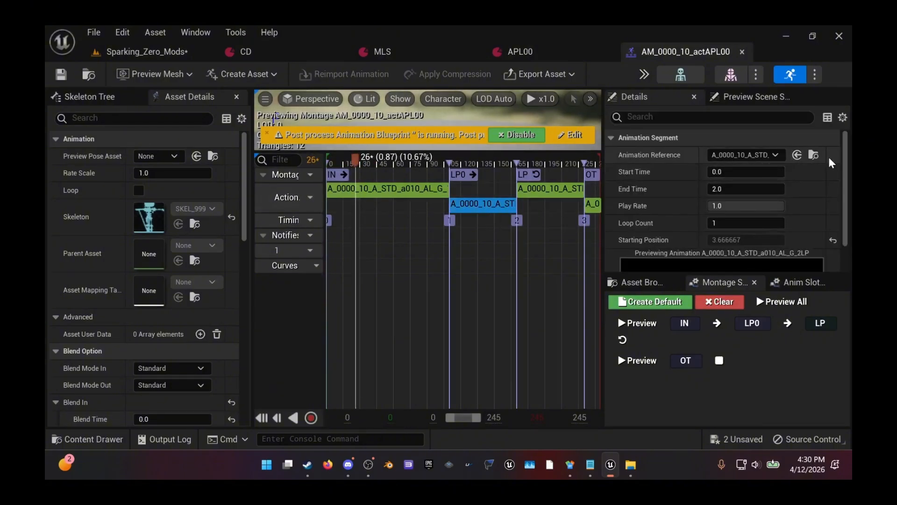
pyautogui.click(813, 154)
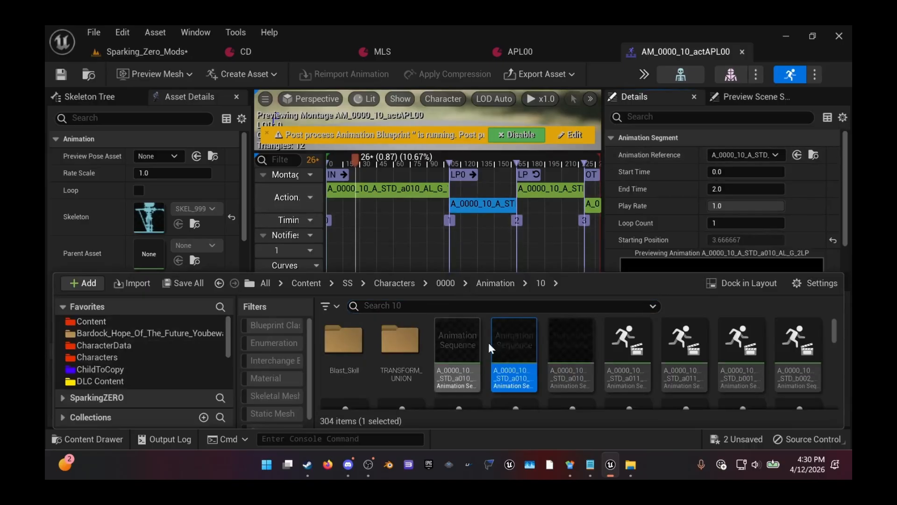
pyautogui.click(517, 372)
pyautogui.hotkey('ctrl', 'c')
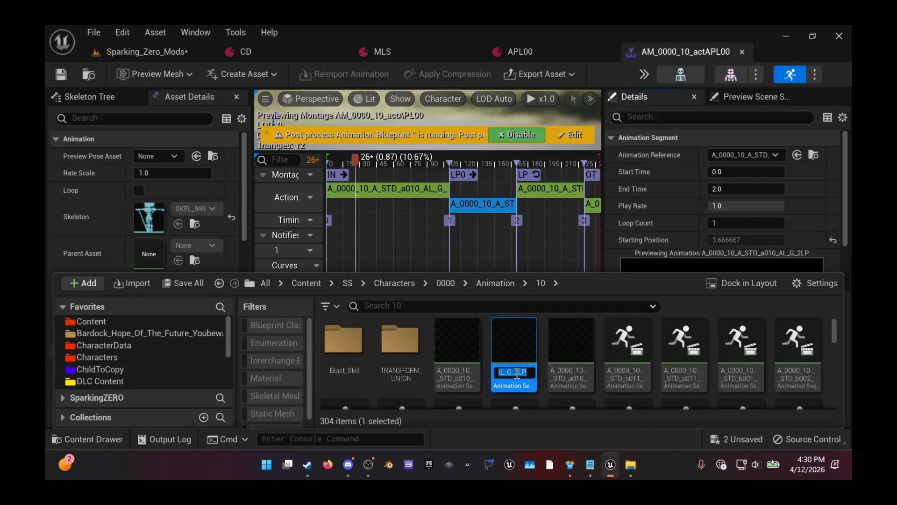
# Step: Back in the level sequence, add A_0000_10_A_STD_a010_AL_G_2LP to the CharacterMesh0 Animation track at frame 220
pyautogui.click(140, 51)
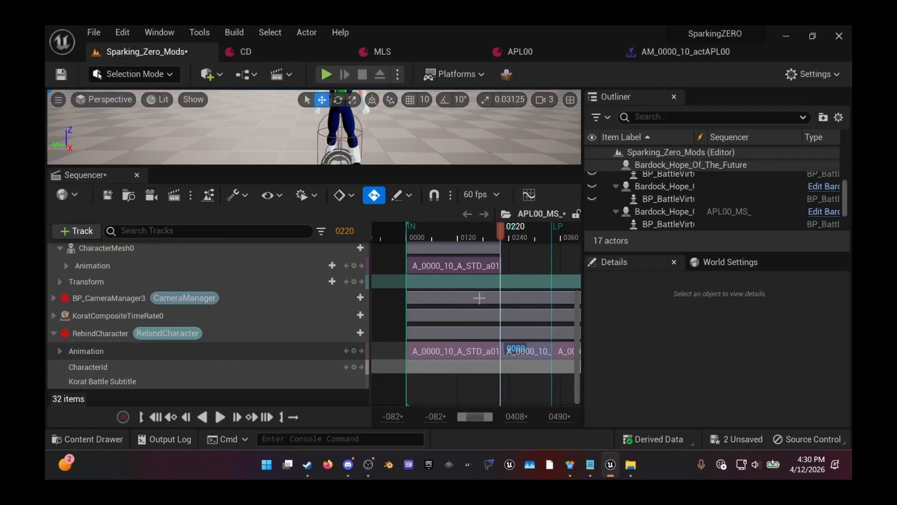
pyautogui.click(318, 265)
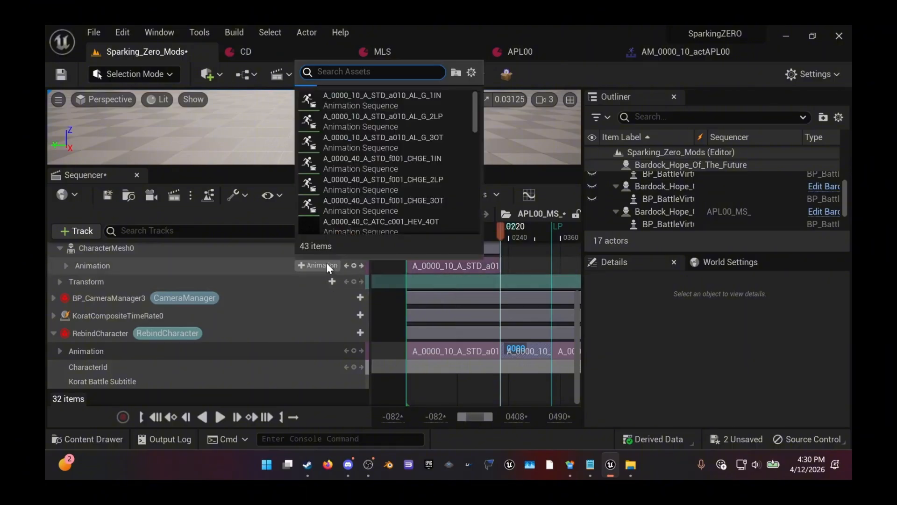
pyautogui.hotkey('ctrl', 'v')
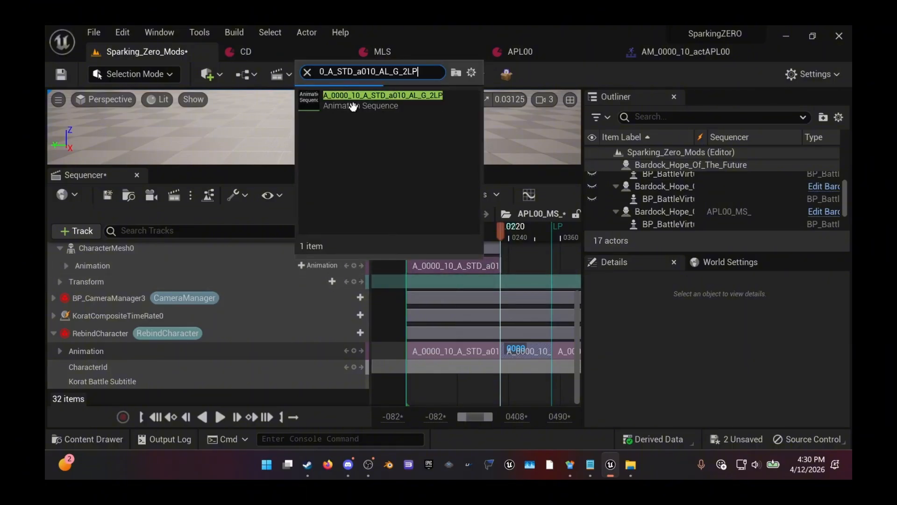
pyautogui.click(354, 99)
# Step: Play the sequence from near its start and across the LP0 marker, and return the playhead near the start
pyautogui.click(411, 226)
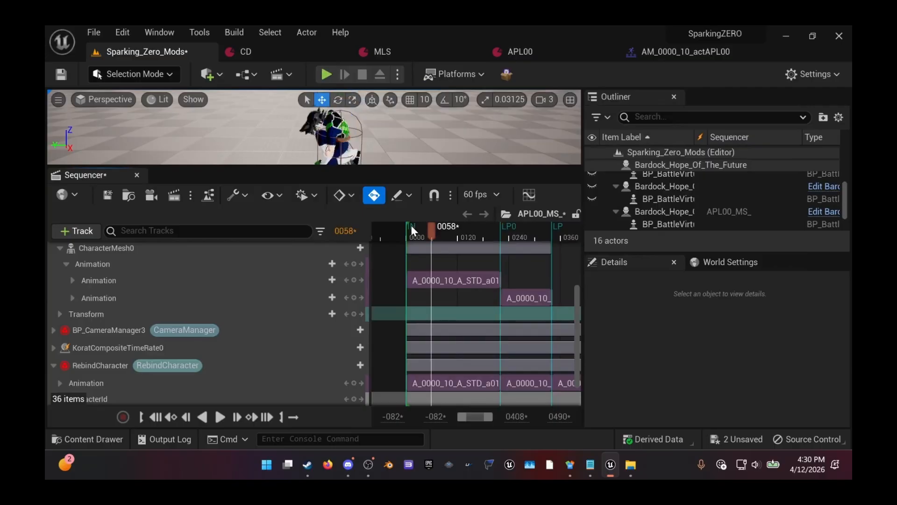
pyautogui.press('space')
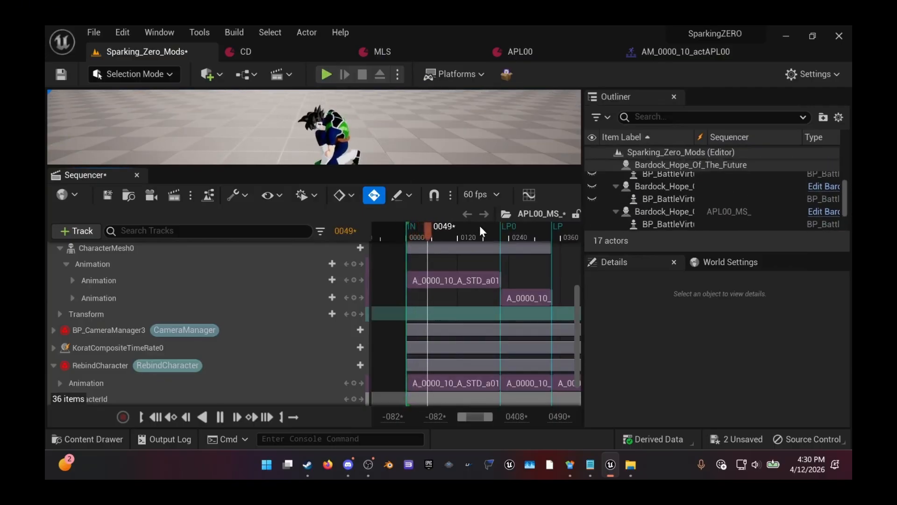
pyautogui.click(492, 228)
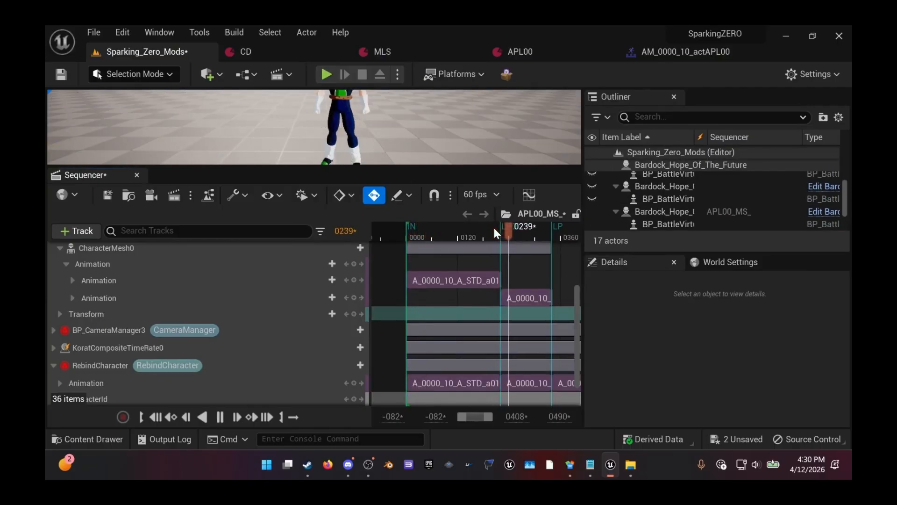
pyautogui.press('space')
pyautogui.click(438, 229)
pyautogui.click(412, 226)
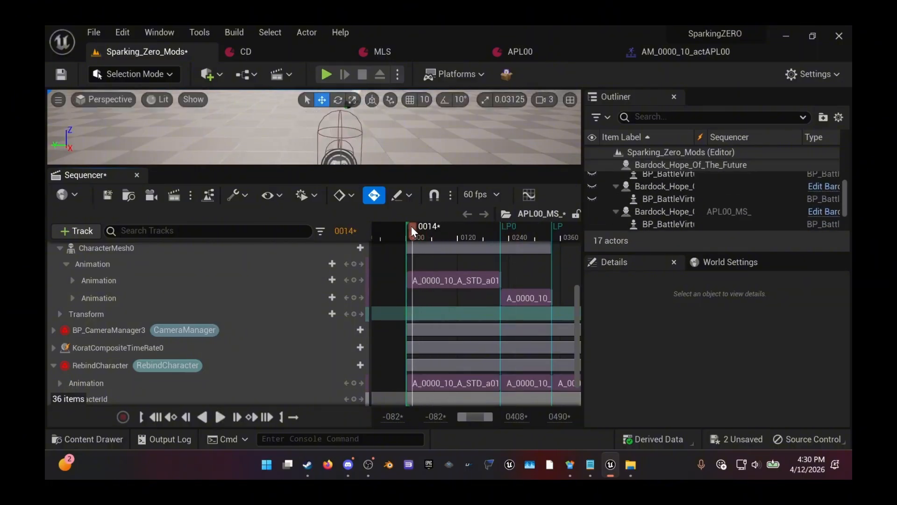
# Step: Move the playhead to frame 340, at the end of the second CharacterMesh0 animation section
pyautogui.moveTo(515, 230); pyautogui.dragTo(487, 234, button='right')
pyautogui.scroll(-2, 543, 323)
pyautogui.moveTo(493, 320); pyautogui.dragTo(401, 322, button='right')
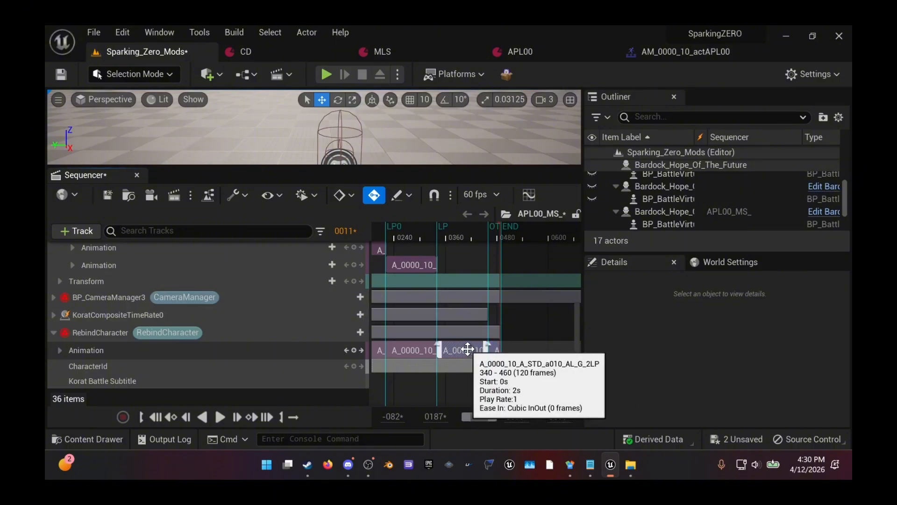
pyautogui.click(430, 230)
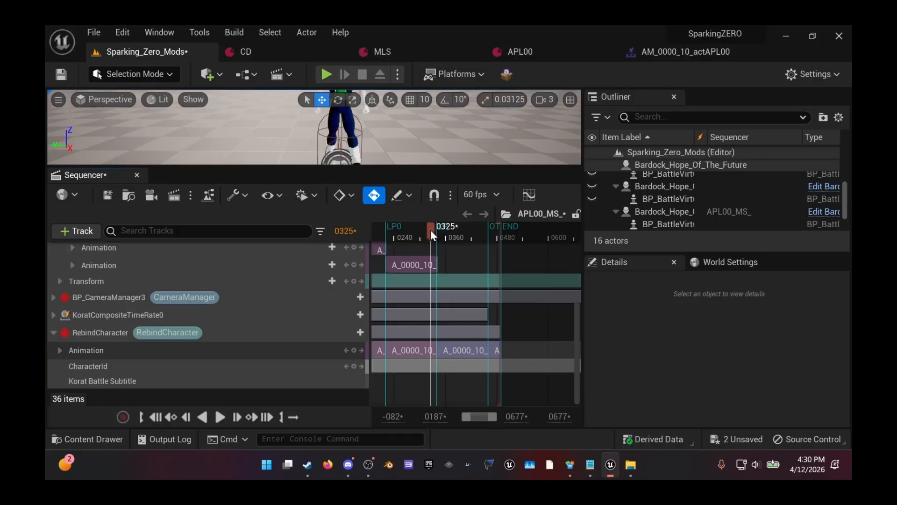
pyautogui.press('Right')
pyautogui.press('Right')
pyautogui.press('Right')
pyautogui.press('Right')
pyautogui.press('Right')
pyautogui.press('Right')
pyautogui.press('Right')
pyautogui.press('Right')
pyautogui.press('Right')
pyautogui.press('Right')
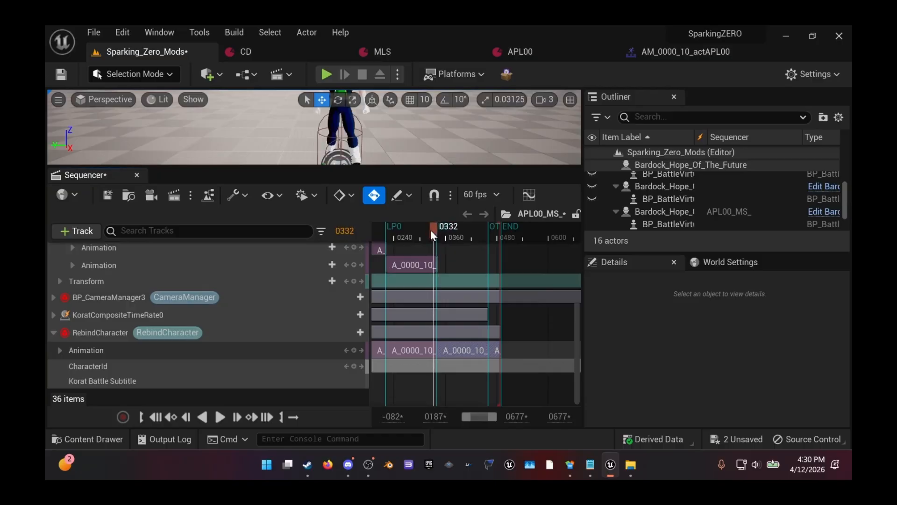
pyautogui.press('Right')
pyautogui.press('Right')
pyautogui.press('Right')
pyautogui.press('Right')
pyautogui.press('Right')
pyautogui.press('Right')
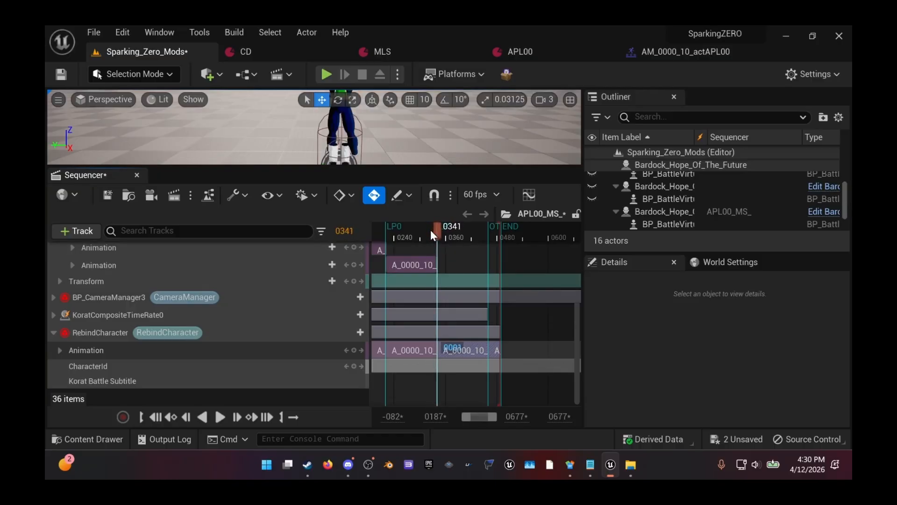
pyautogui.press('Left')
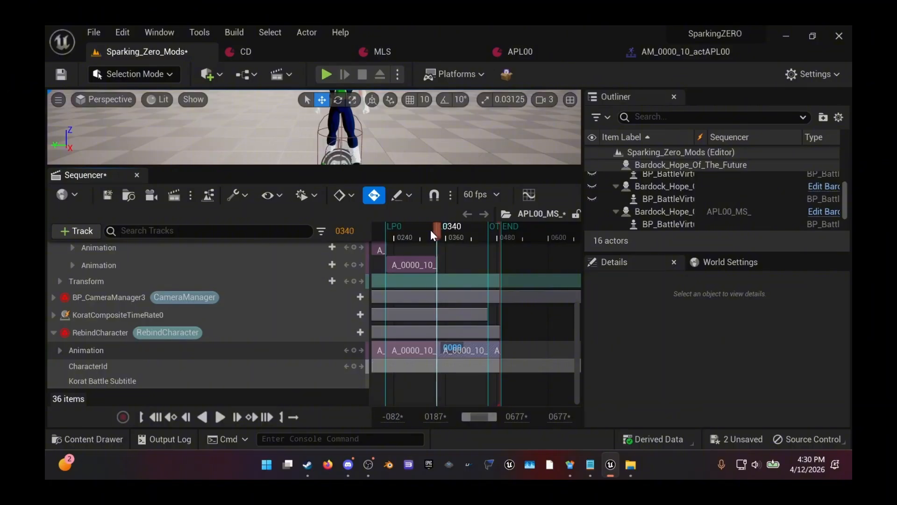
# Step: Add A_0000_10_A_STD_a010_AL_G_2LP to the CharacterMesh0 Animation track at frame 340, followed by the closing animation section up to the END marker
pyautogui.click(369, 260)
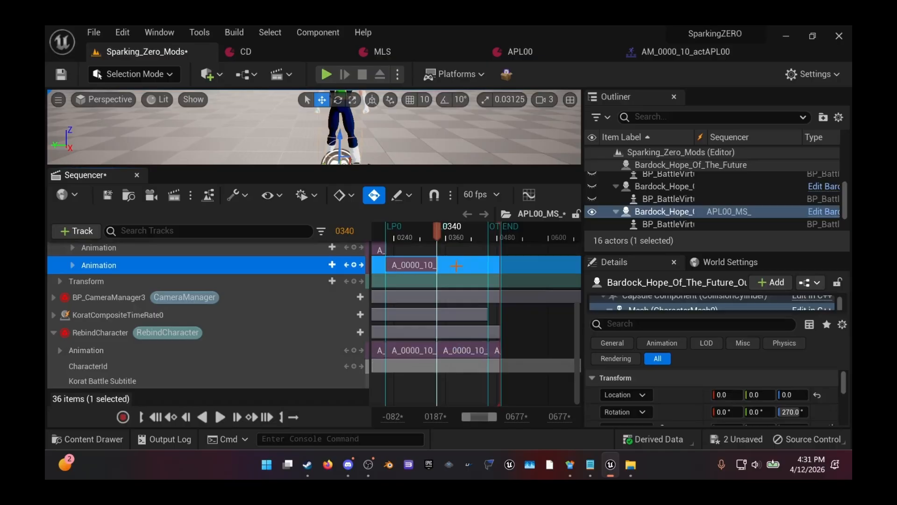
pyautogui.click(456, 266)
pyautogui.scroll(2, 458, 260)
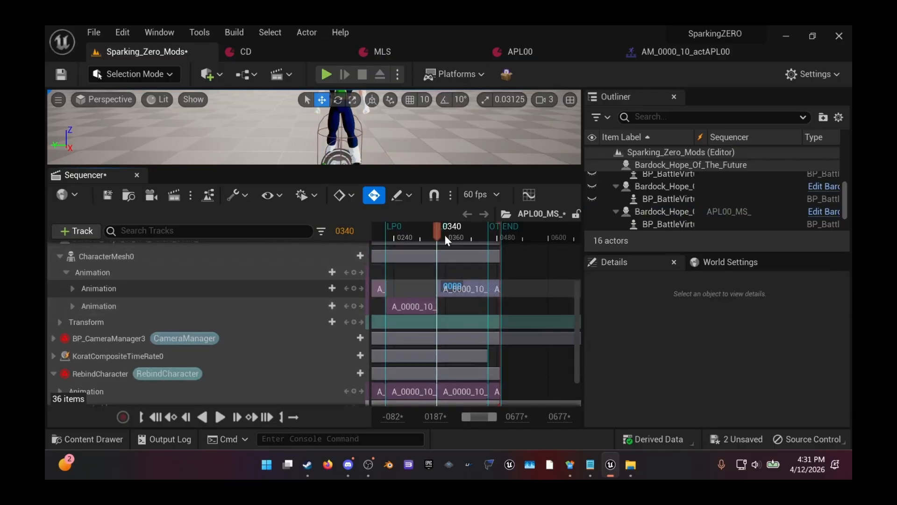
# Step: Play the sequence from shortly before the LP marker to check the transition between the second and third animation sections
pyautogui.click(416, 232)
pyautogui.press('space')
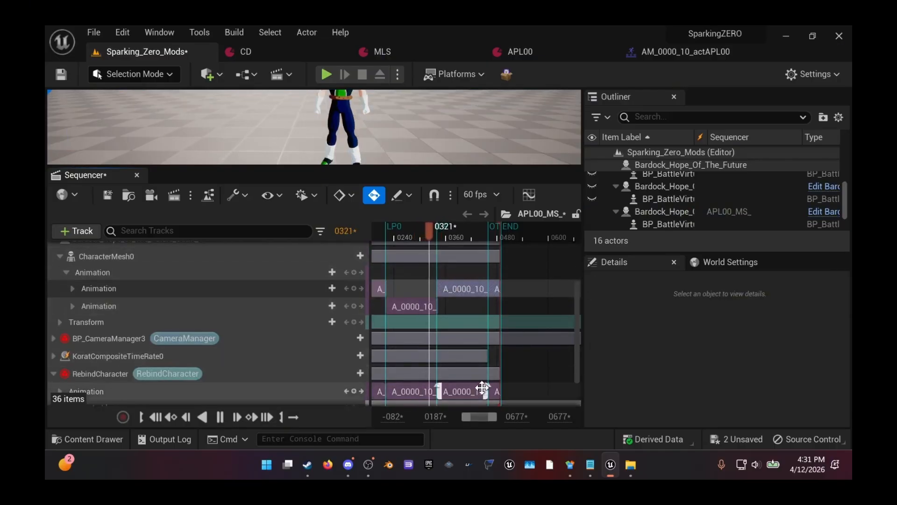
pyautogui.press('space')
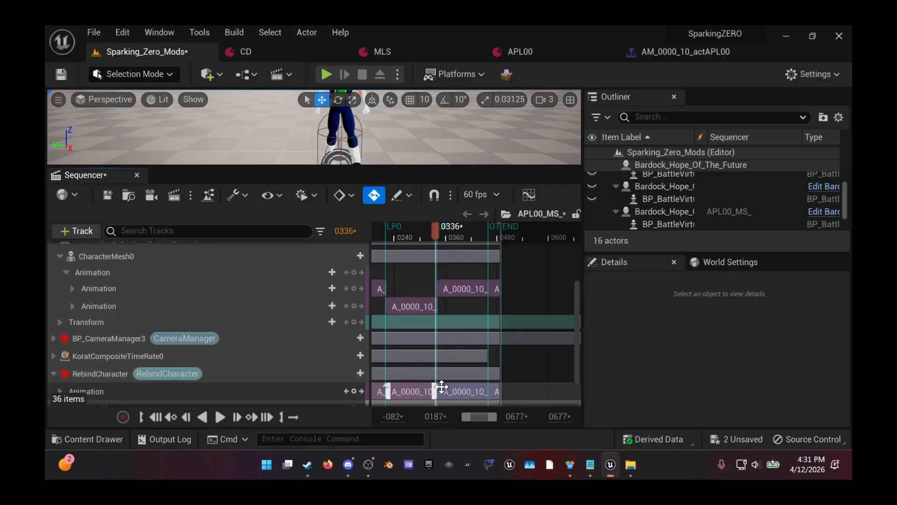
# Step: Examine the RebindCharacter animation sections against the rebuilt CharacterMesh0 sections from the IN marker onwards, along with the subsequence tracks above
pyautogui.moveTo(472, 374); pyautogui.dragTo(527, 364, button='right')
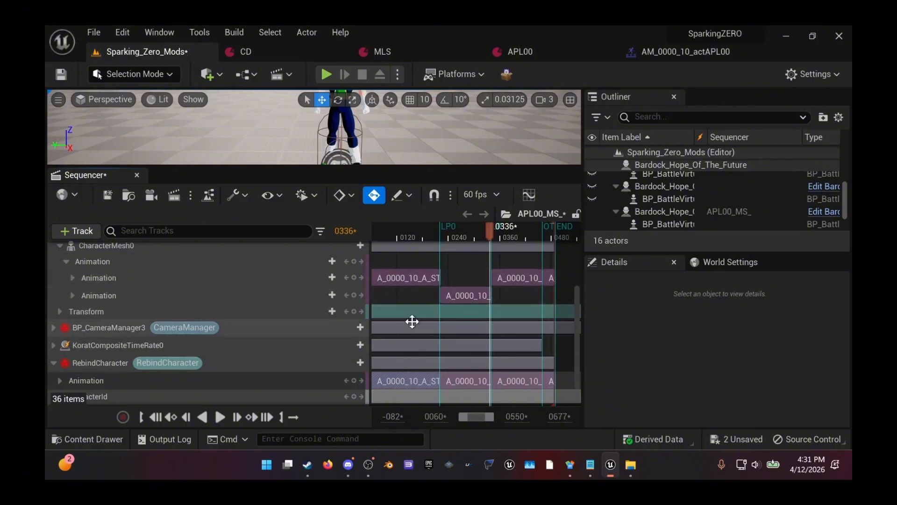
pyautogui.moveTo(410, 320); pyautogui.dragTo(486, 315, button='right')
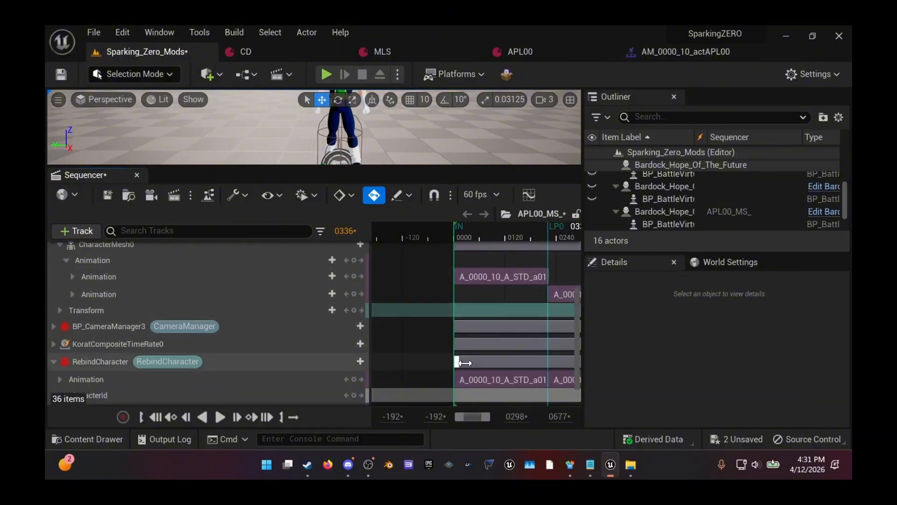
pyautogui.rightClick(484, 378)
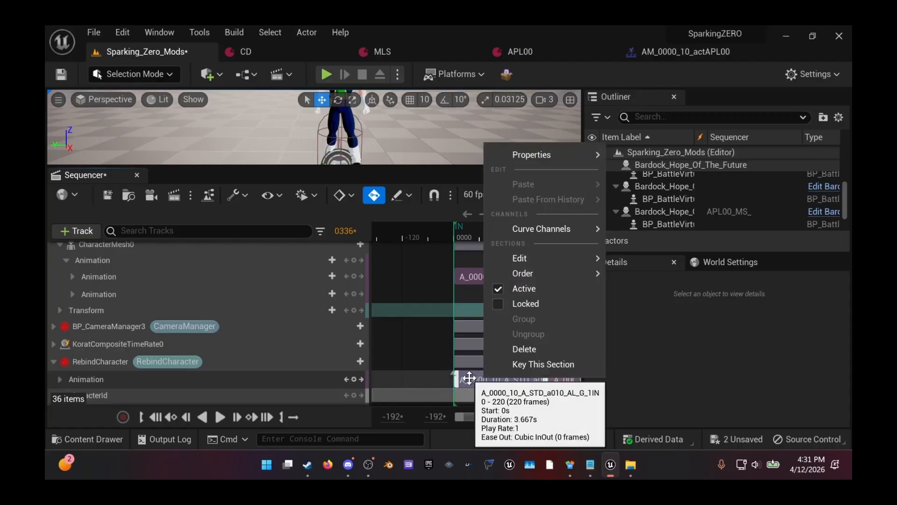
pyautogui.click(417, 378)
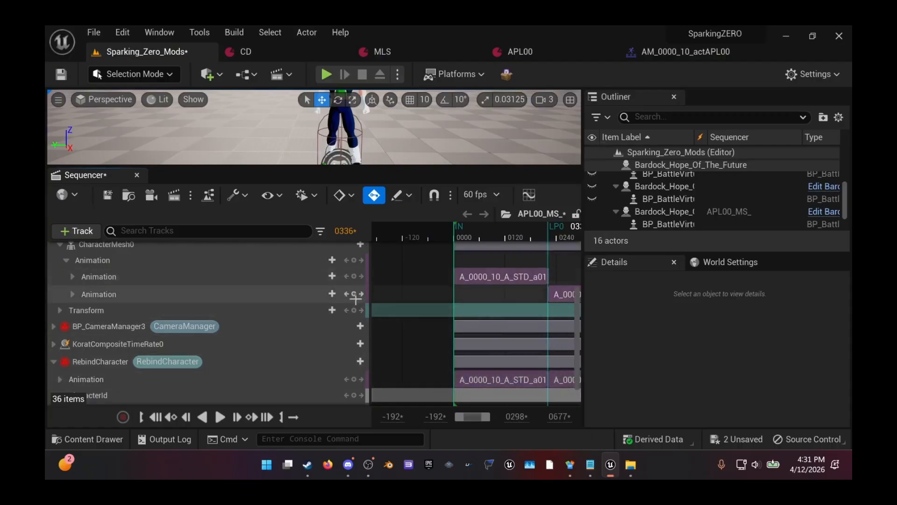
pyautogui.scroll(2, 309, 295)
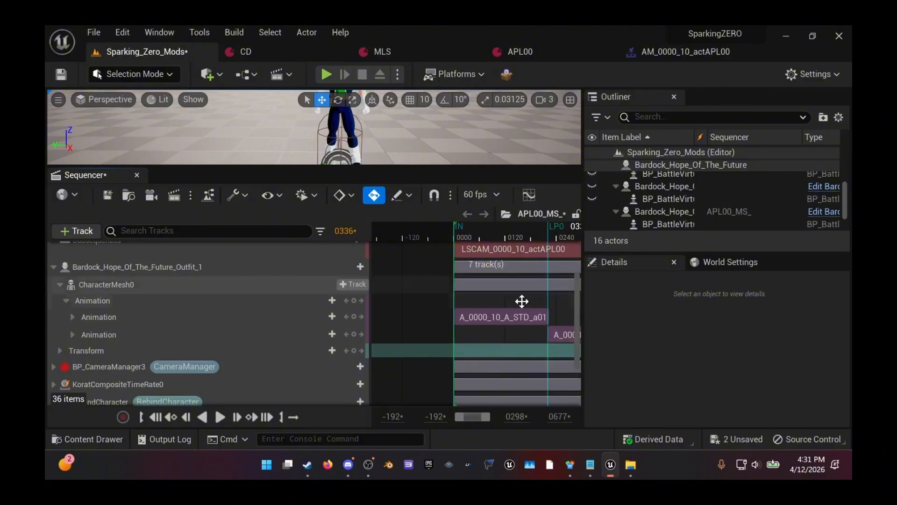
pyautogui.moveTo(488, 361); pyautogui.dragTo(443, 301, button='right')
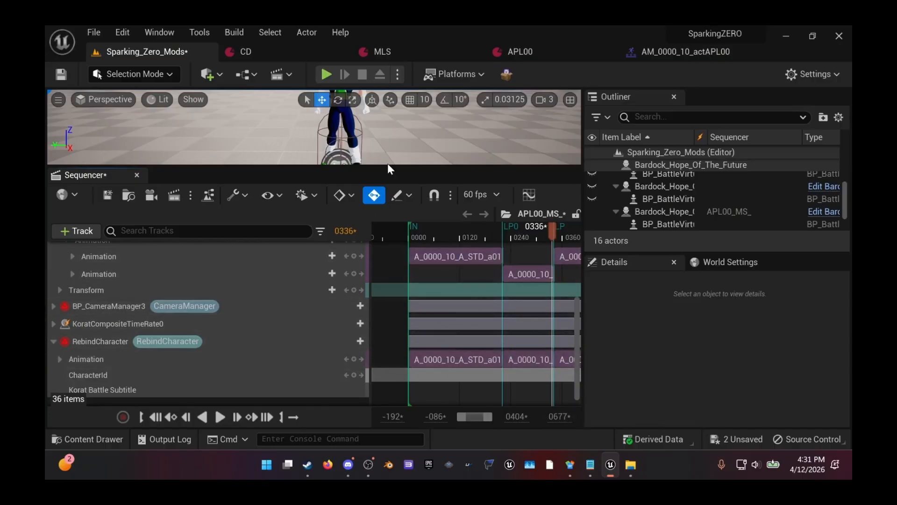
pyautogui.scroll(-5, 383, 309)
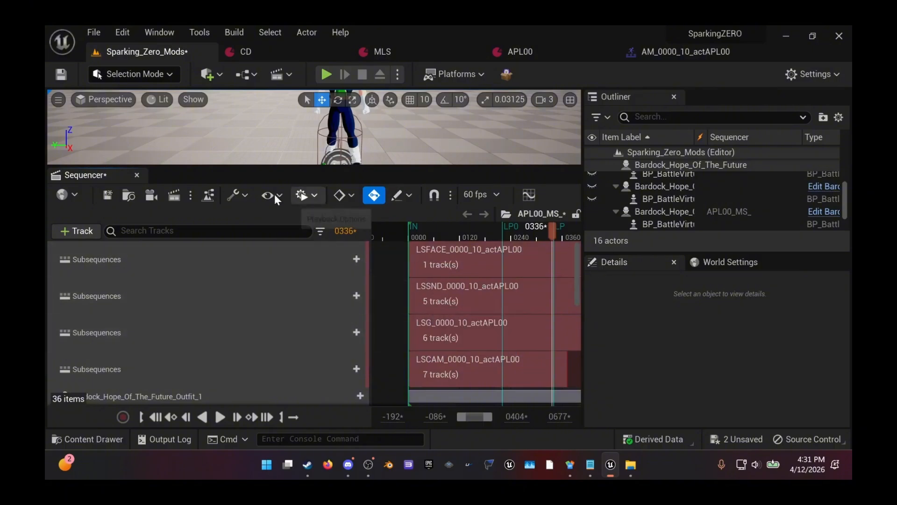
pyautogui.scroll(-10, 452, 274)
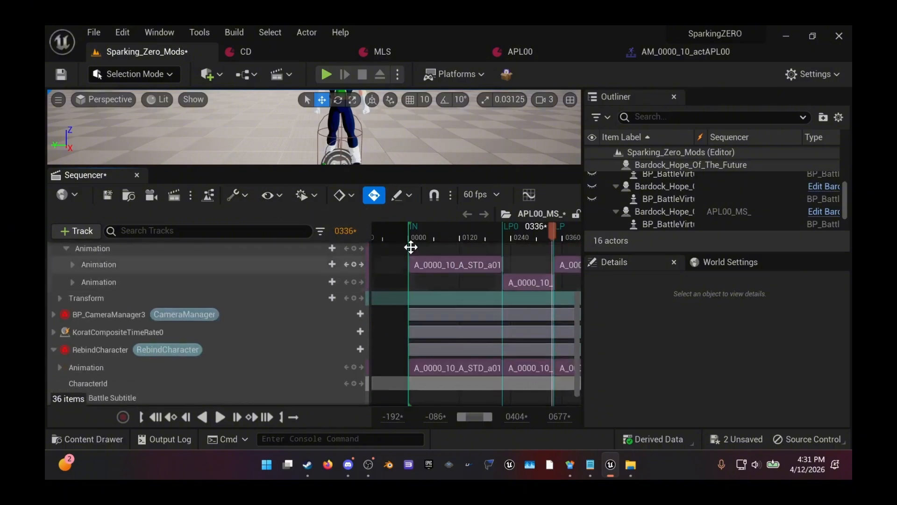
# Step: Play from frame 0 to about frame 31 and reset the location of the Bardock_Hope_Of_The_Future_Outfit_1 actor to 0, 0, 0
pyautogui.write('0')
pyautogui.press('Return')
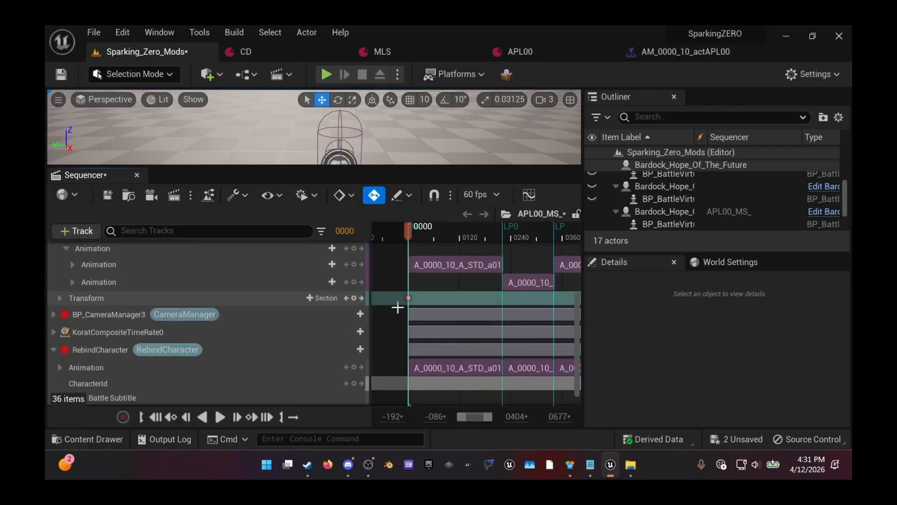
pyautogui.scroll(2, 144, 278)
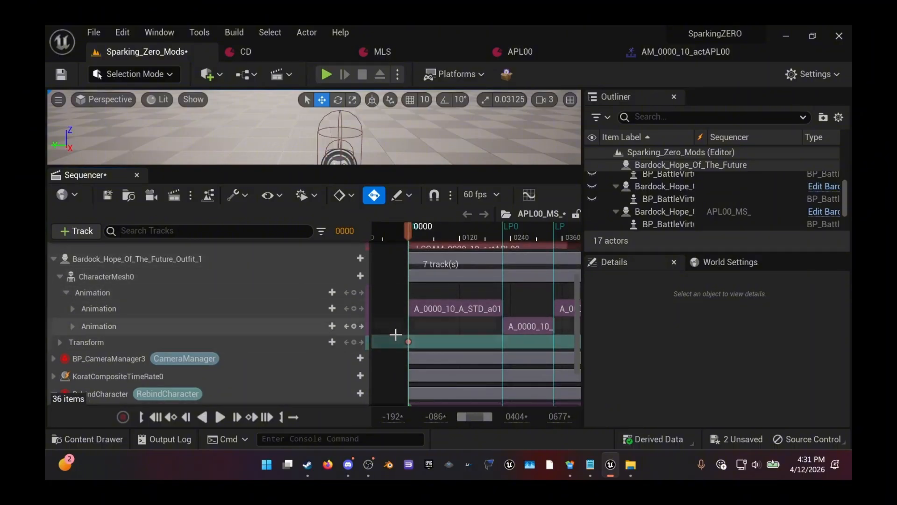
pyautogui.click(161, 258)
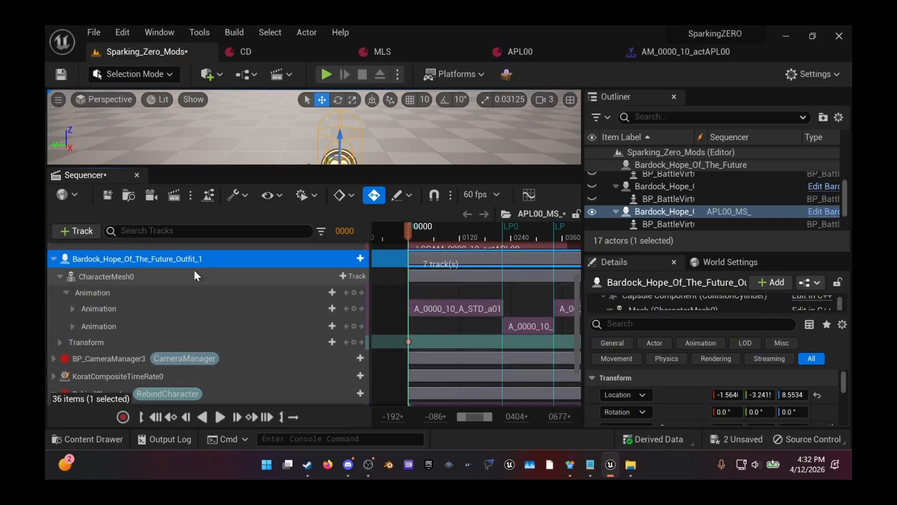
pyautogui.press('space')
pyautogui.press('space')
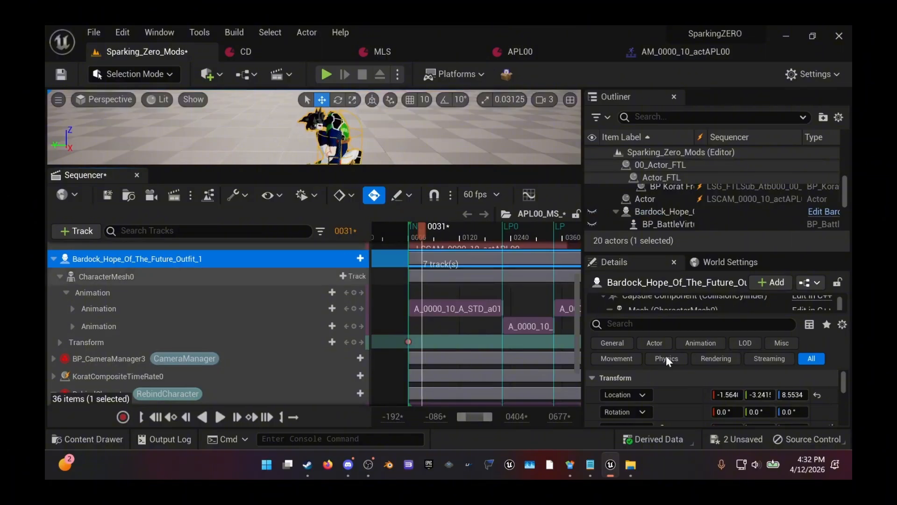
pyautogui.click(818, 396)
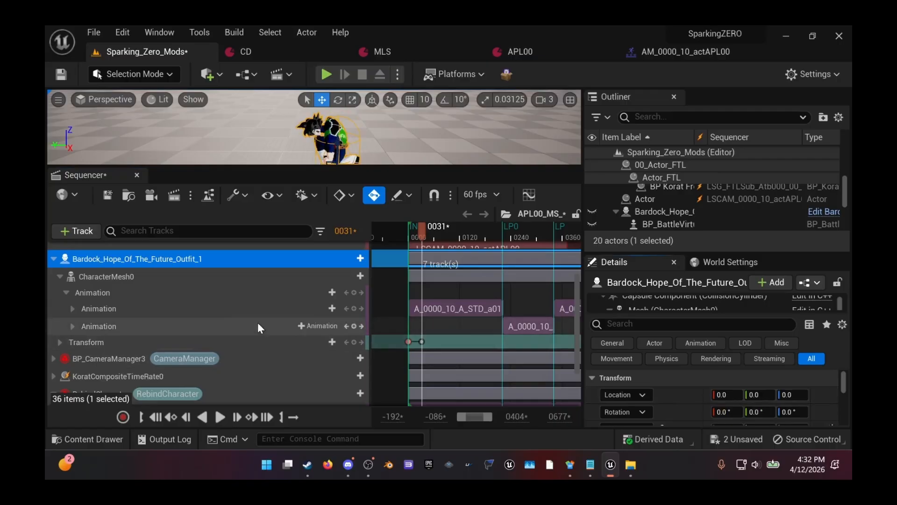
# Step: Reset the CharacterMesh0 component's location to its default Z of -90 and inspect the character up close in a temporarily enlarged viewport
pyautogui.click(111, 278)
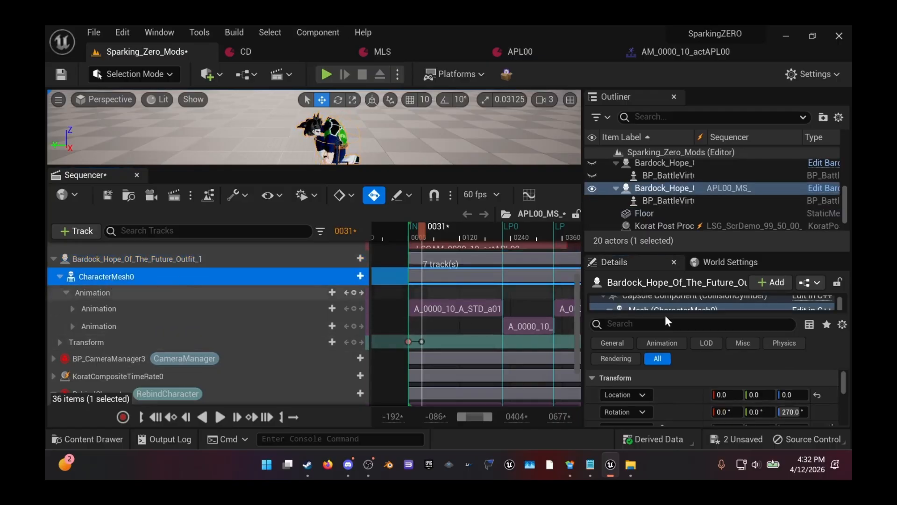
pyautogui.click(816, 395)
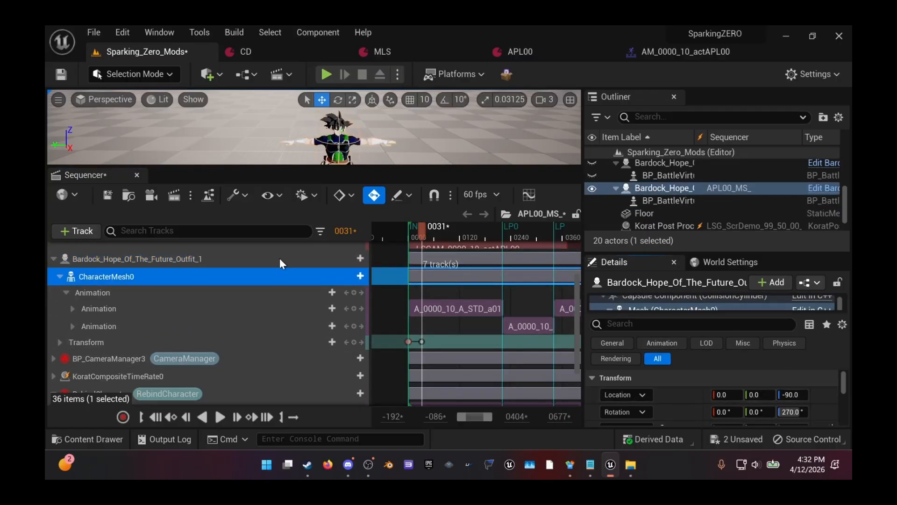
pyautogui.moveTo(252, 167); pyautogui.dragTo(257, 247)
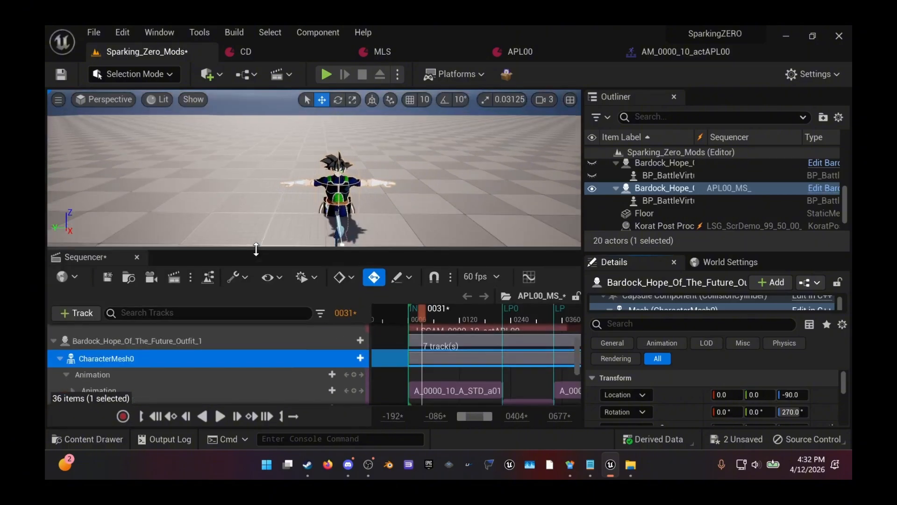
pyautogui.press('w')
pyautogui.moveTo(314, 168); pyautogui.dragTo(312, 186, button='right')
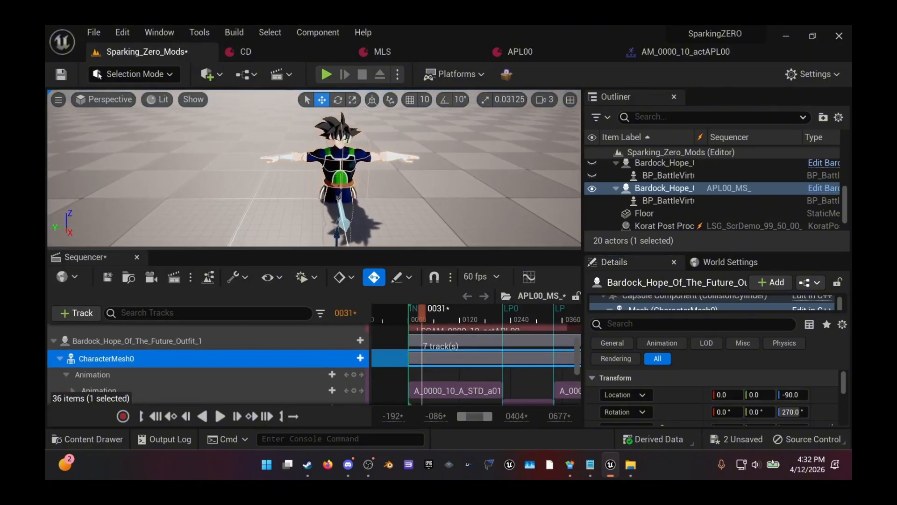
pyautogui.moveTo(255, 248); pyautogui.dragTo(257, 177)
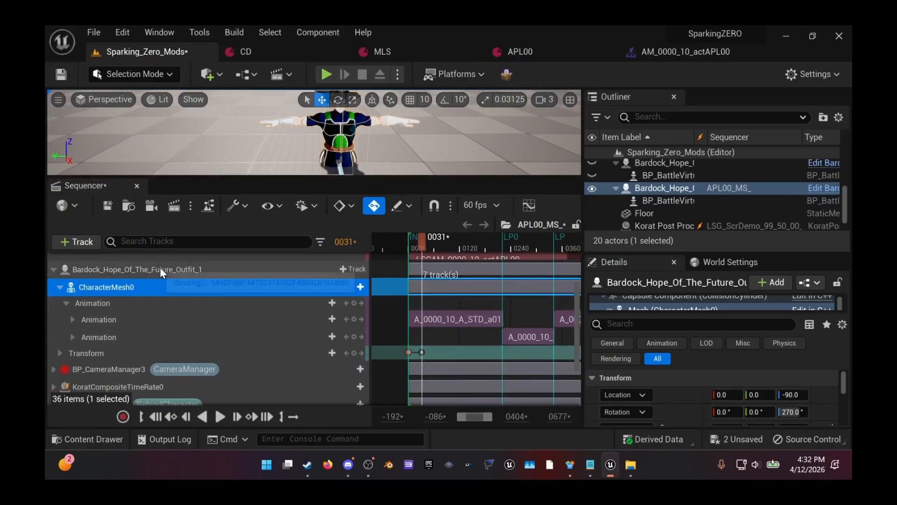
# Step: Delete the Outfit_1 actor's Transform key at frame 31 and return the playhead to frame 0
pyautogui.click(187, 269)
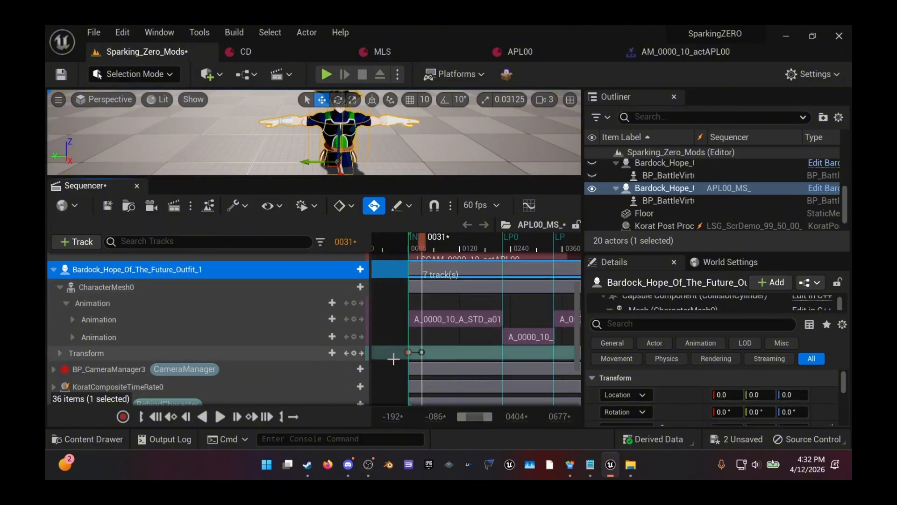
pyautogui.click(422, 352)
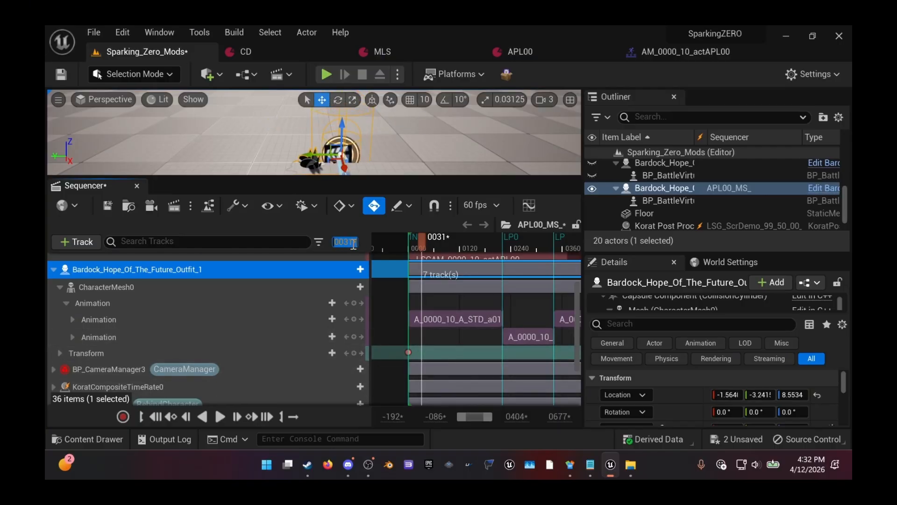
pyautogui.write('0')
pyautogui.press('Return')
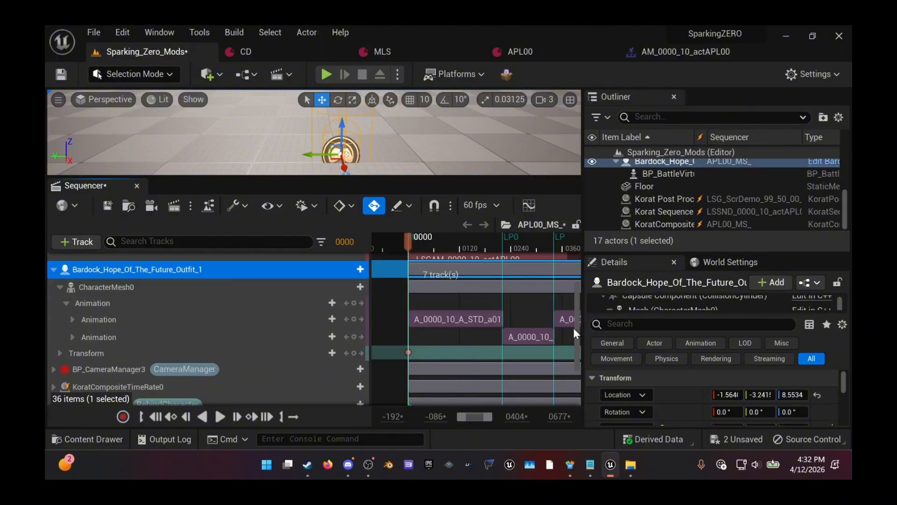
# Step: Play the sequence from frame 0 to frame 40 and reset the Outfit_1 actor's location to 0, 0, 0 there
pyautogui.moveTo(382, 134)
pyautogui.mouseDown(button='right')
pyautogui.moveTo(403, 117)
pyautogui.moveTo(398, 98)
pyautogui.moveTo(391, 134)
pyautogui.mouseUp(button='right')
pyautogui.press('space')
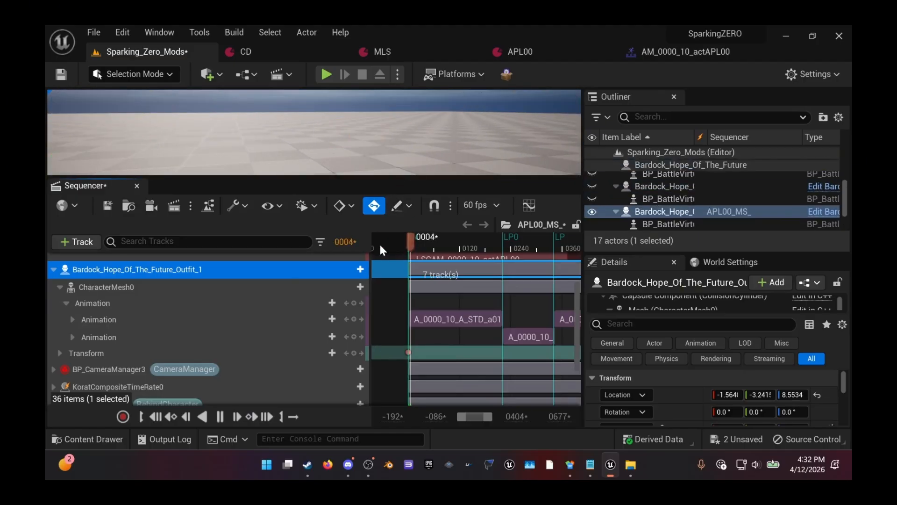
pyautogui.press('space')
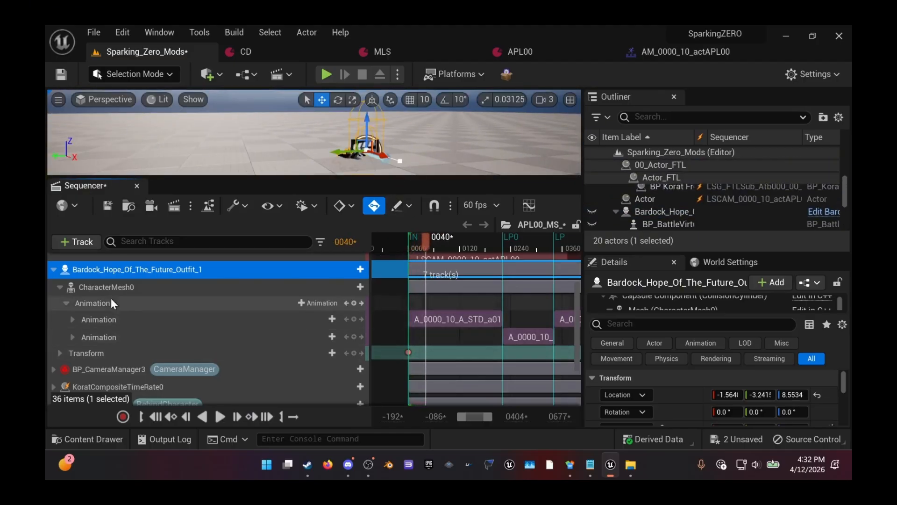
pyautogui.click(817, 395)
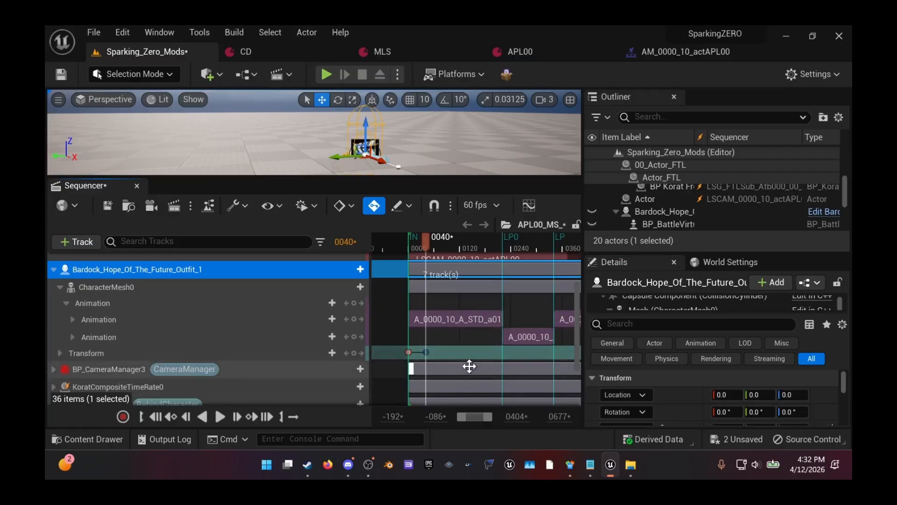
# Step: Replay the sequence from its start to about frame 30 to check the actor's position
pyautogui.click(383, 239)
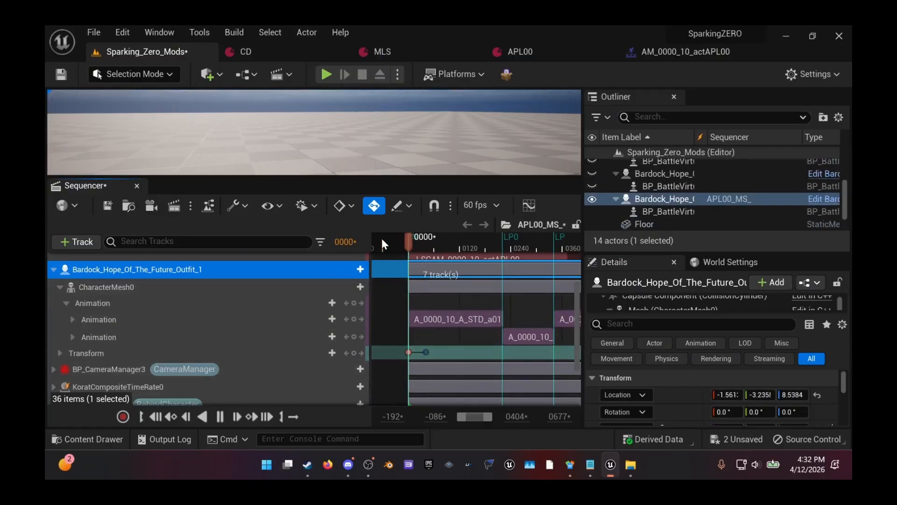
pyautogui.press('space')
pyautogui.press('space')
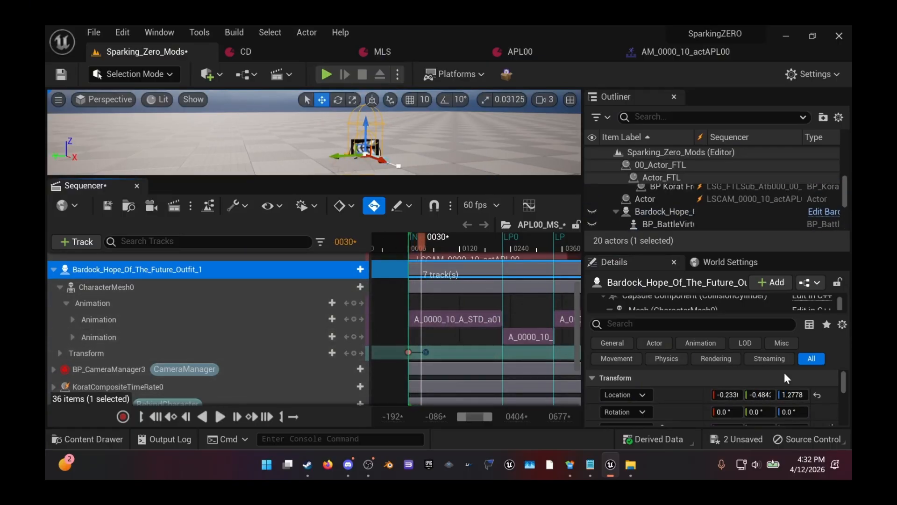
# Step: Delete the Outfit_1 actor's Transform key at frame 40 and reset the actor's location to 0, 0, 0 at frame 0
pyautogui.click(425, 351)
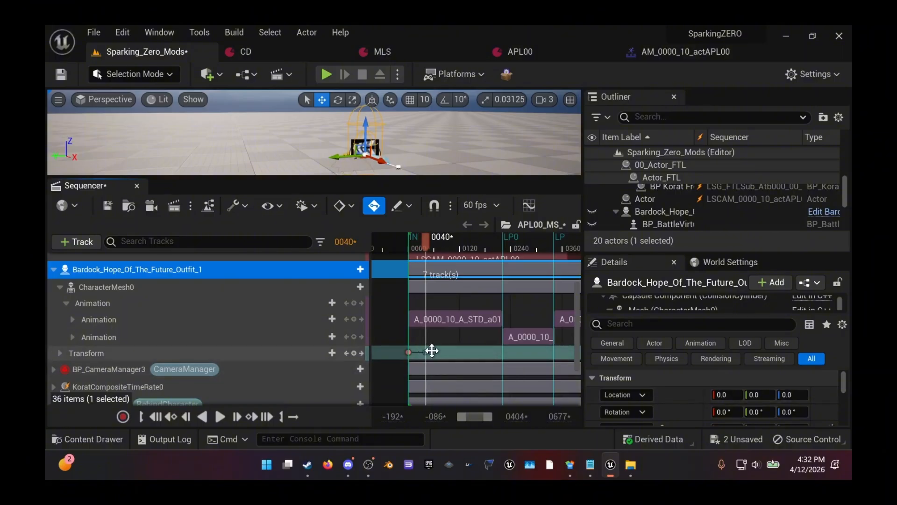
pyautogui.press('Delete')
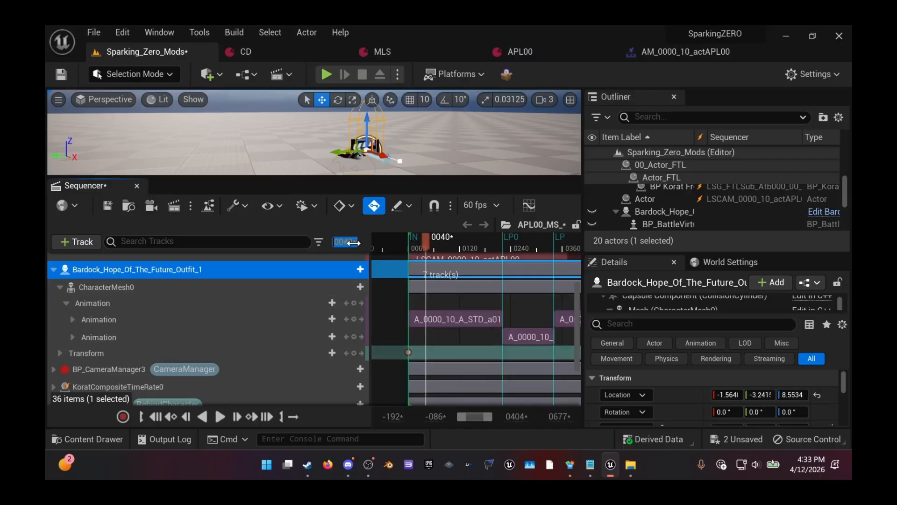
pyautogui.write('0')
pyautogui.press('Return')
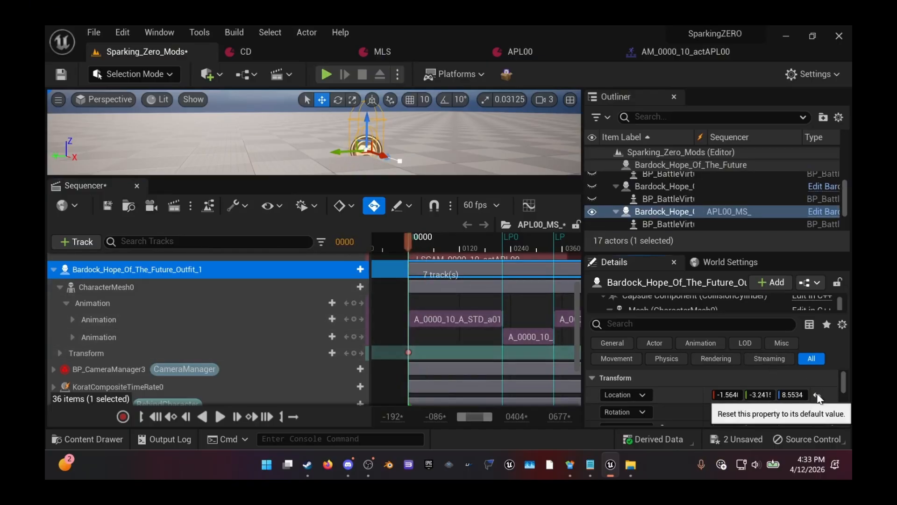
pyautogui.click(817, 394)
# Step: Set the CharacterMesh0 component's Z location to 0 and key the Outfit_1 actor's Transform track at frame 0
pyautogui.click(192, 287)
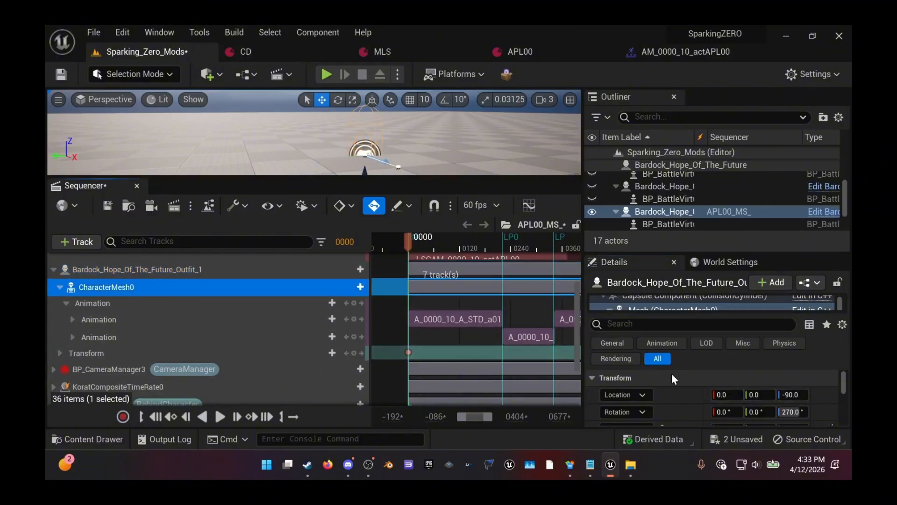
pyautogui.click(794, 395)
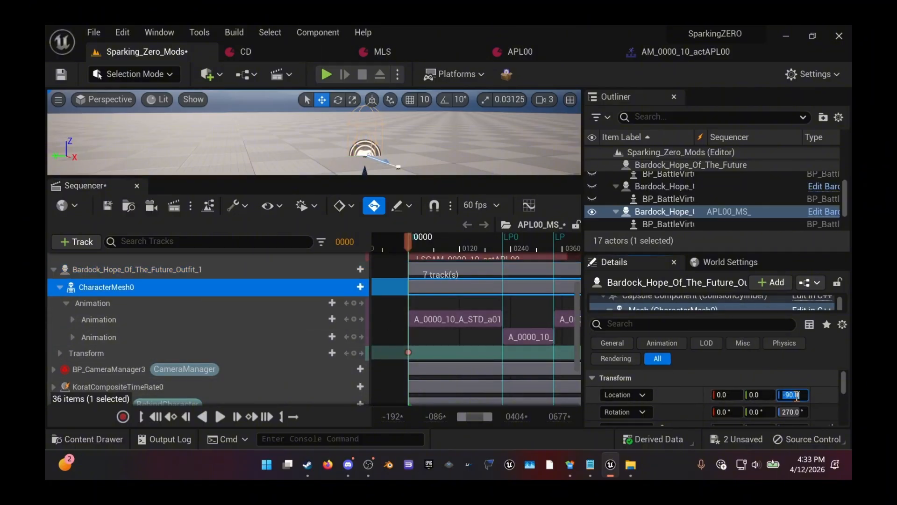
pyautogui.press('Return')
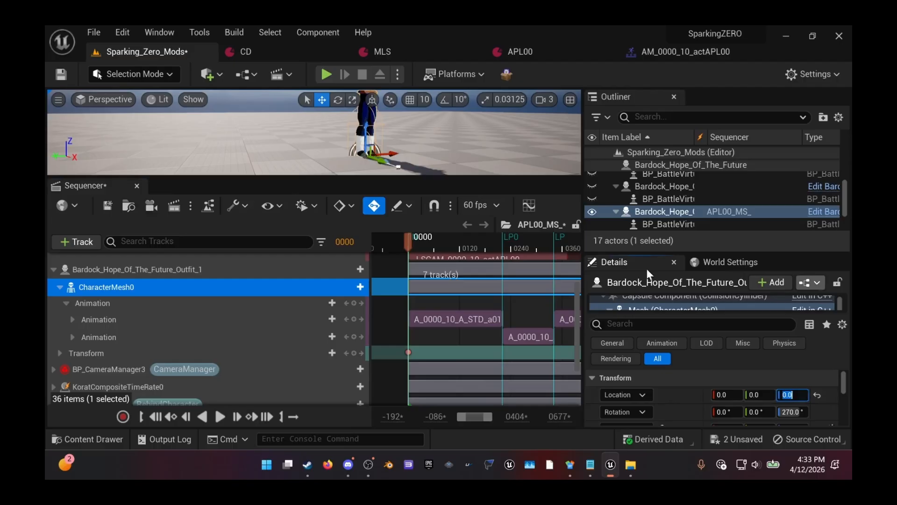
pyautogui.click(355, 354)
pyautogui.click(270, 355)
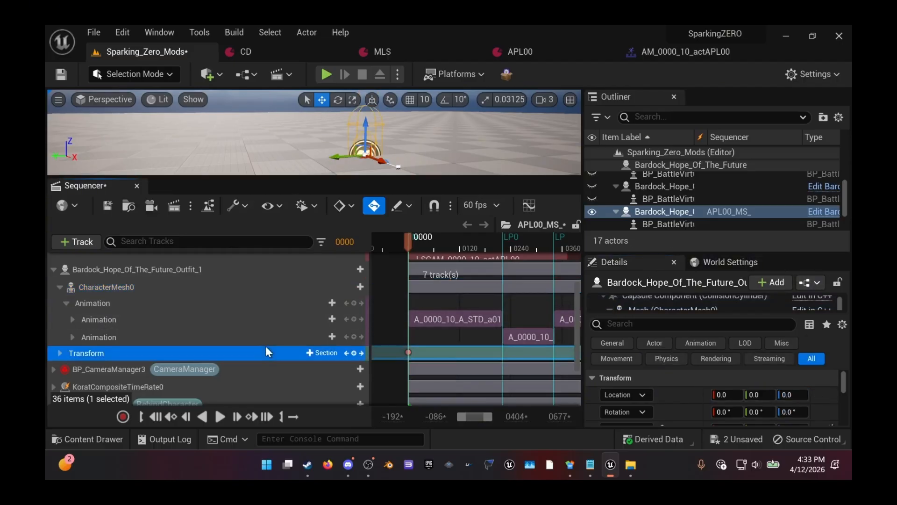
# Step: Check the transform values of the Outfit_1 actor and CharacterMesh0, and play the sequence from its start to about frame 56
pyautogui.click(236, 273)
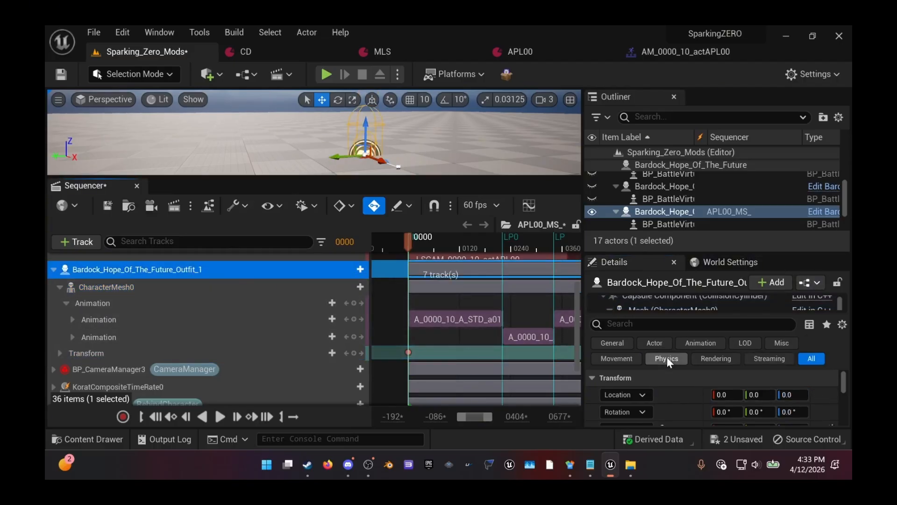
pyautogui.moveTo(710, 251); pyautogui.dragTo(711, 197)
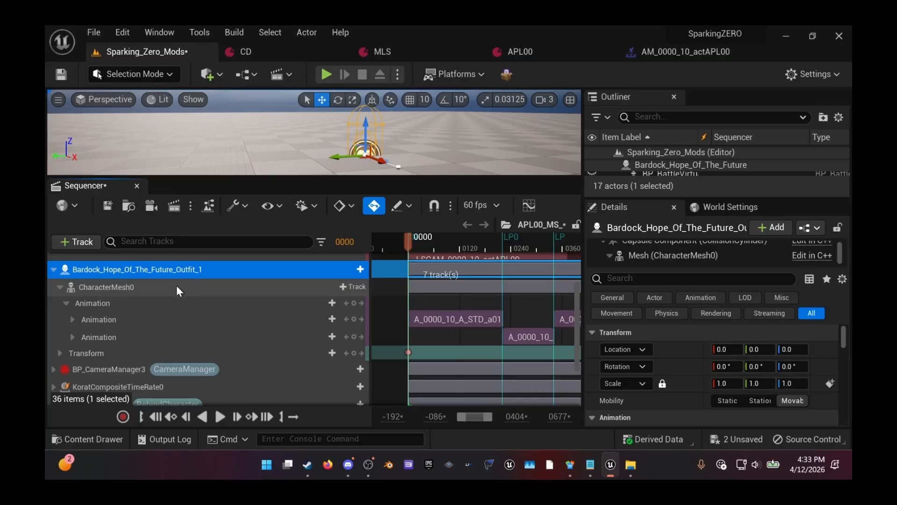
pyautogui.click(153, 292)
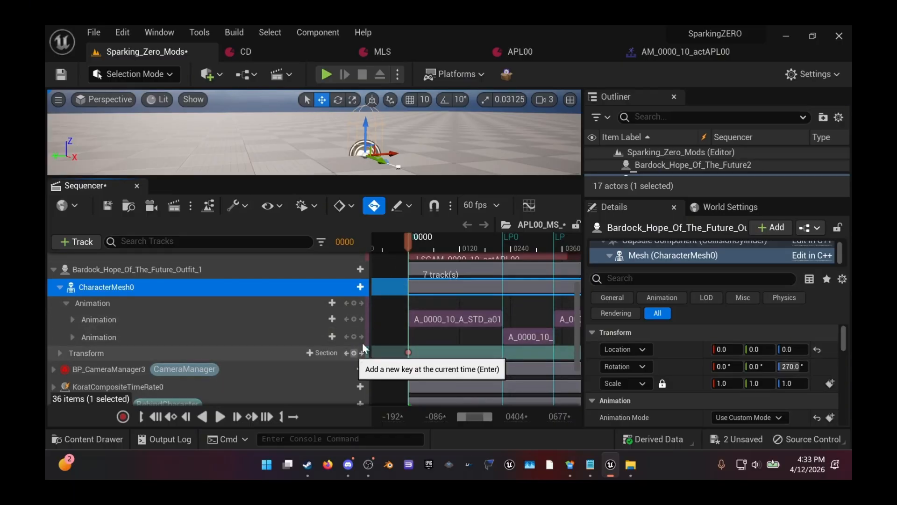
pyautogui.click(385, 240)
pyautogui.press('space')
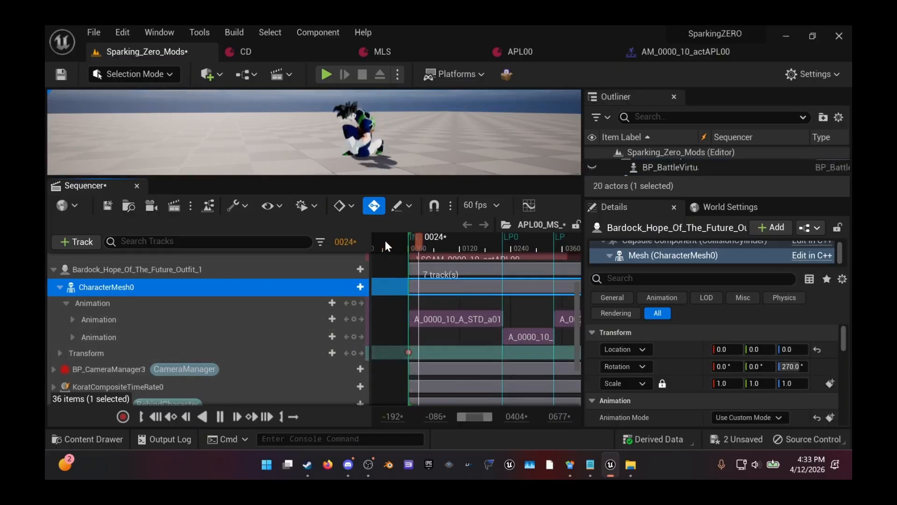
pyautogui.press('space')
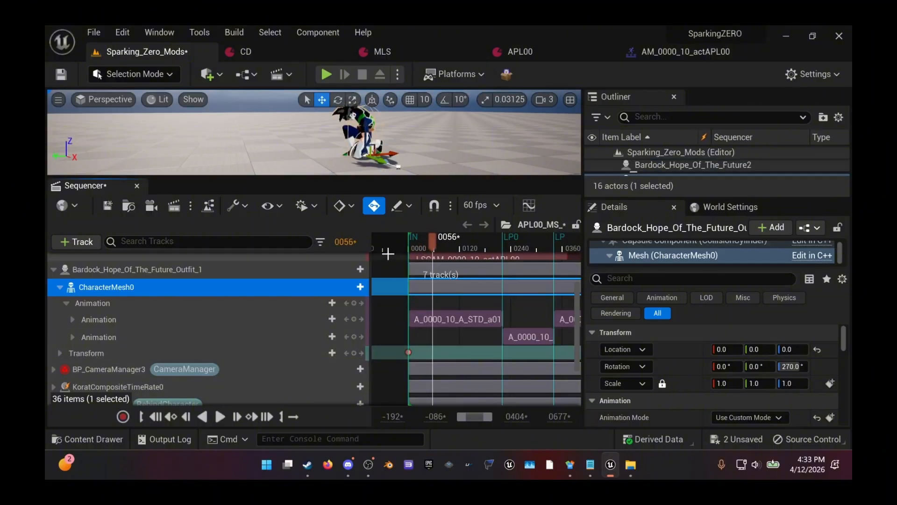
# Step: Open the LSG_0000_10_actAPL00 subsequence and start saving it as a copy in the Bardock_Hope_Of_The_Future_Youbewarned plugin folder
pyautogui.scroll(3, 378, 322)
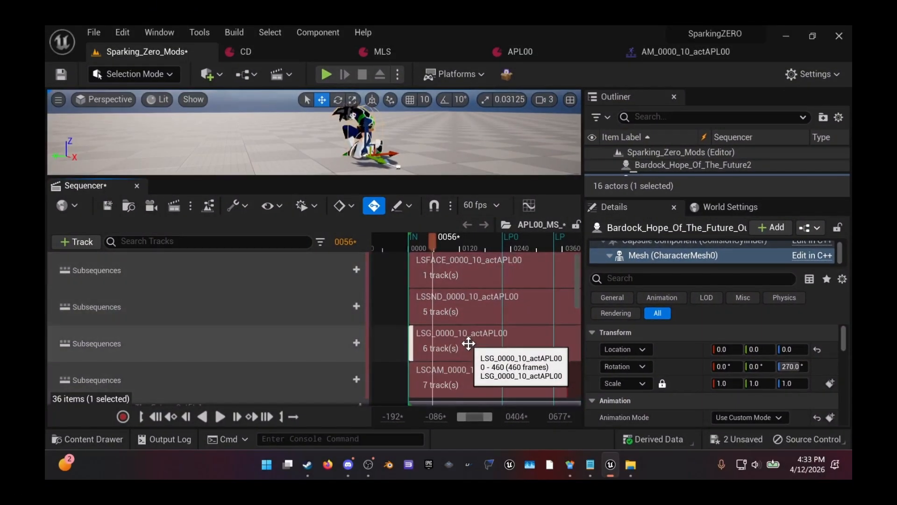
pyautogui.doubleClick(469, 344)
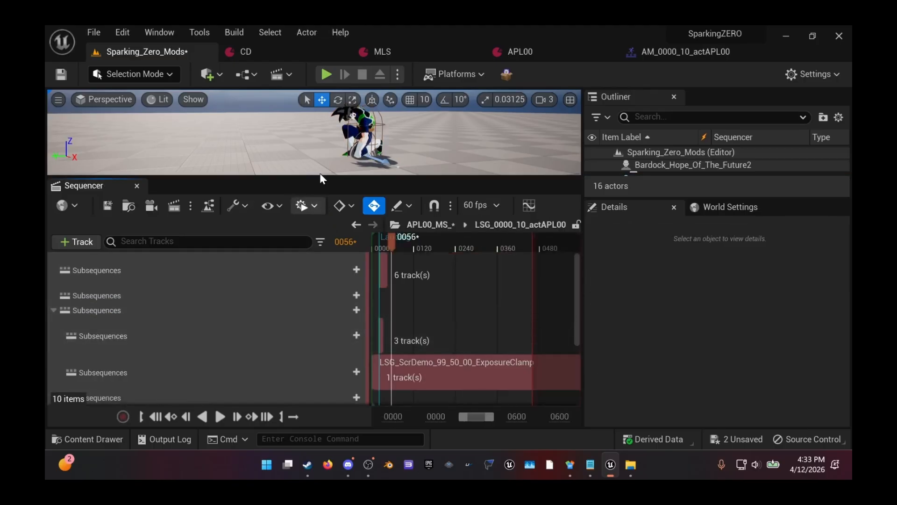
pyautogui.click(242, 206)
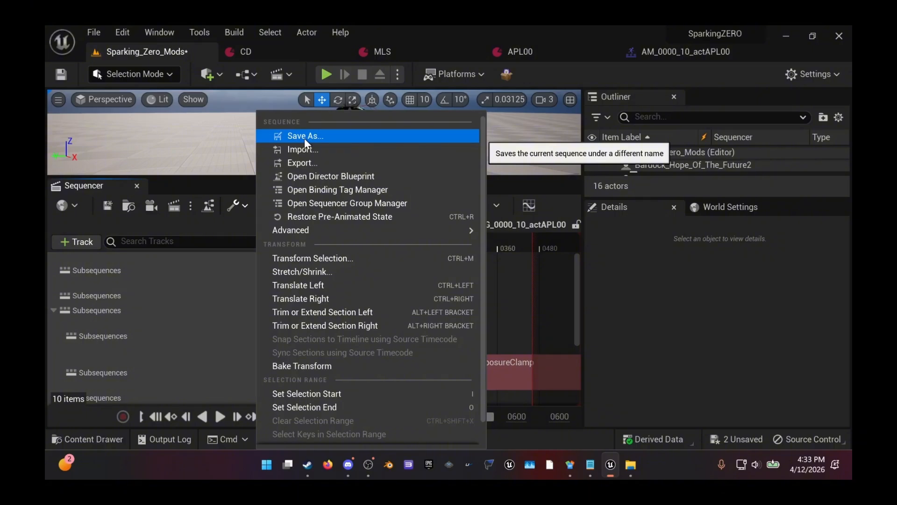
pyautogui.click(304, 136)
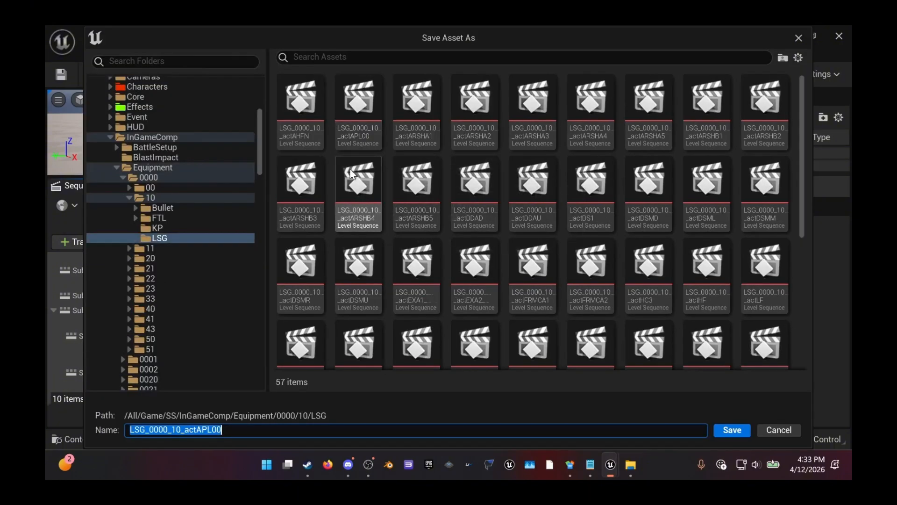
pyautogui.click(208, 61)
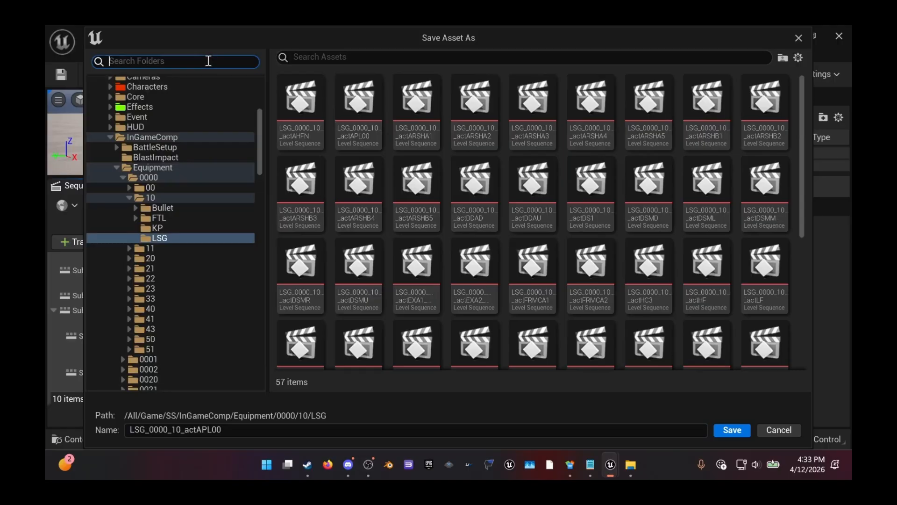
pyautogui.write('BARDOCK')
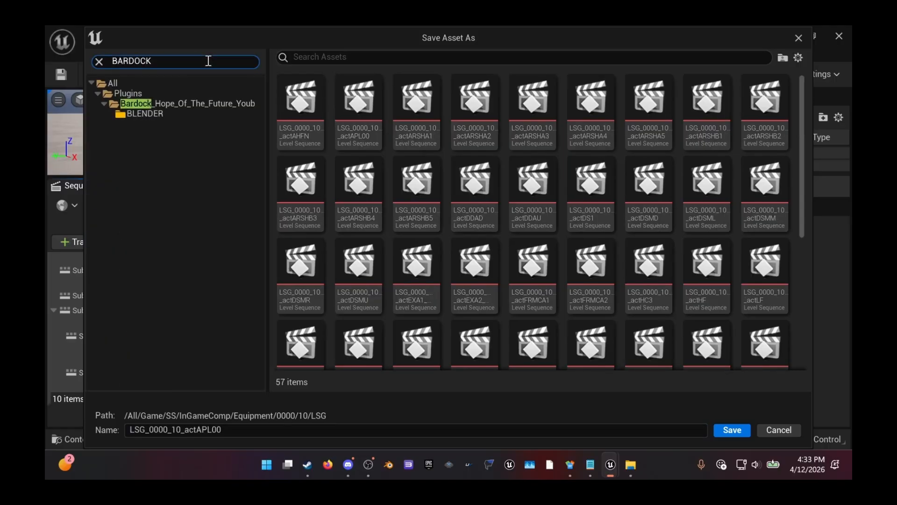
pyautogui.click(181, 104)
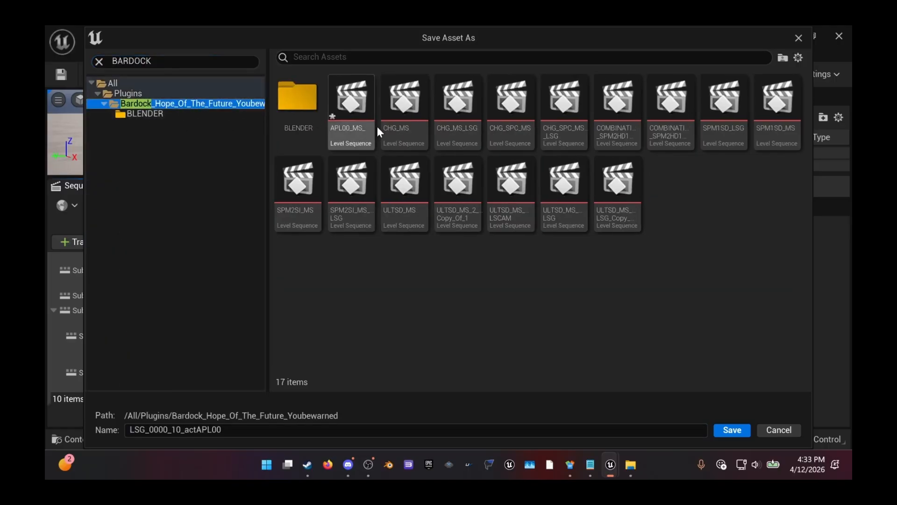
# Step: Name the copied sequence APL00_MS_LSG, adapting the existing APL00_MS_ name, and save it
pyautogui.click(355, 99)
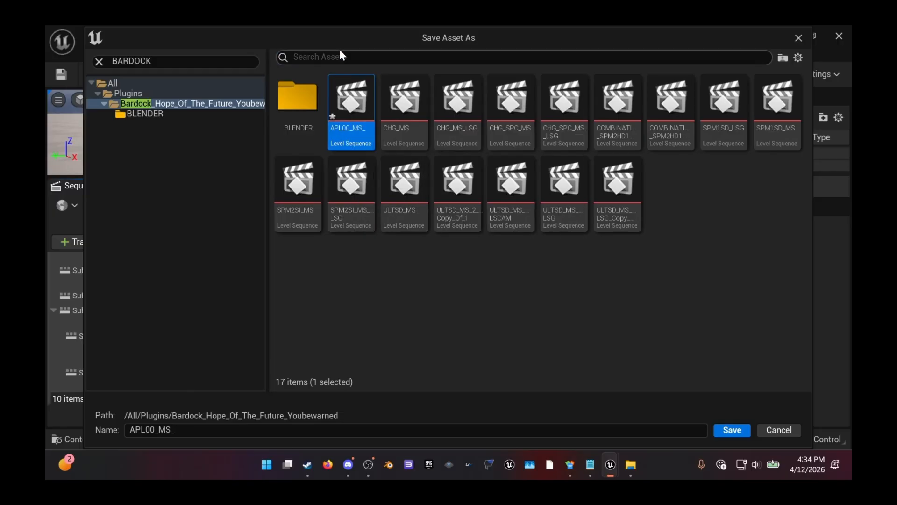
pyautogui.write('APL')
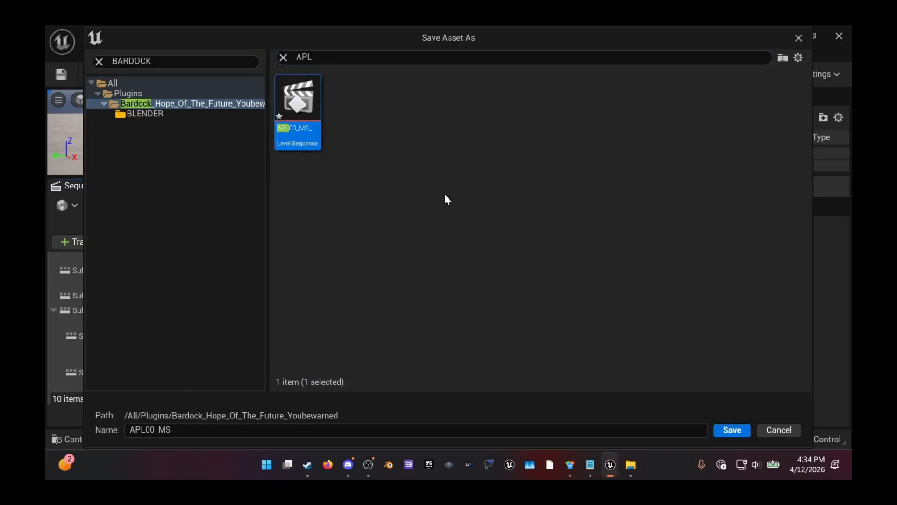
pyautogui.click(202, 431)
pyautogui.doubleClick(203, 433)
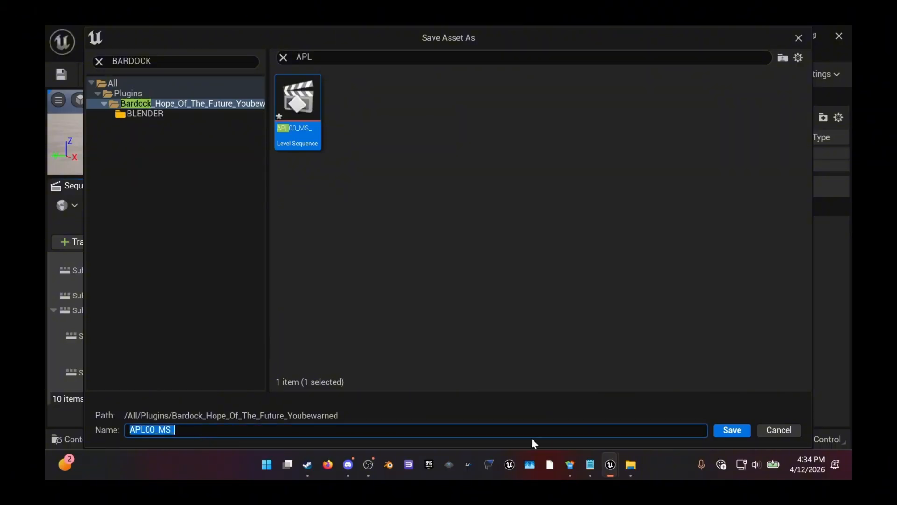
pyautogui.click(266, 431)
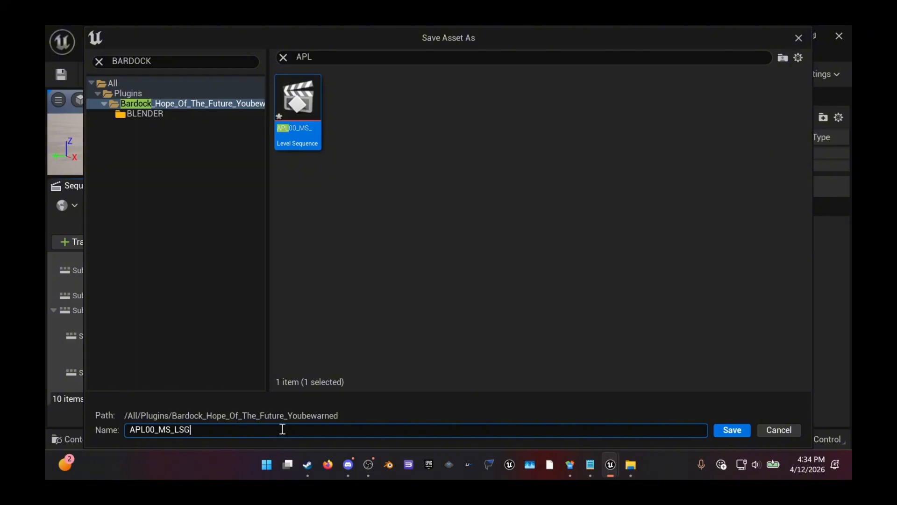
pyautogui.click(498, 270)
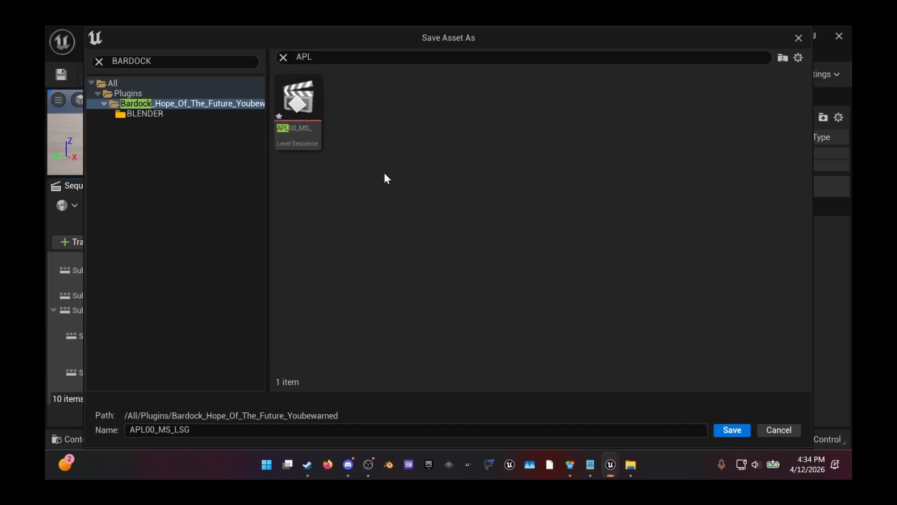
pyautogui.click(731, 430)
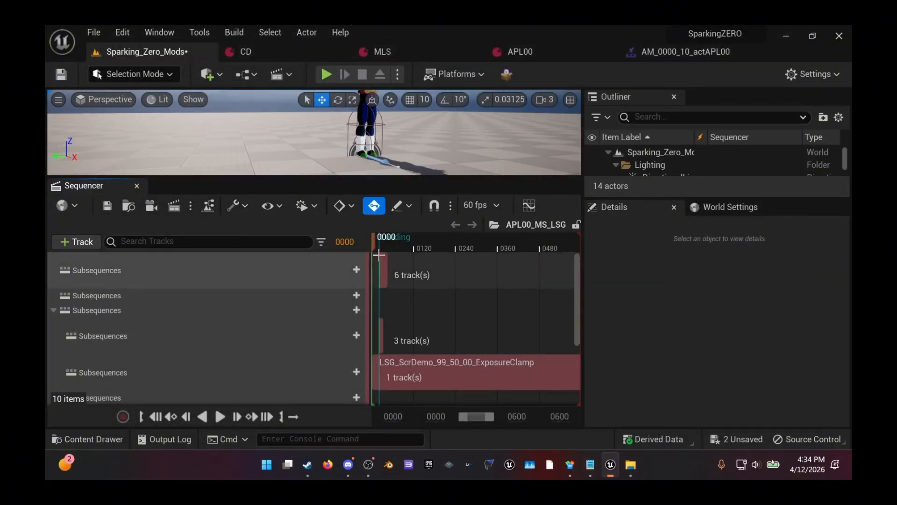
pyautogui.scroll(-3, 419, 326)
pyautogui.scroll(3, 419, 326)
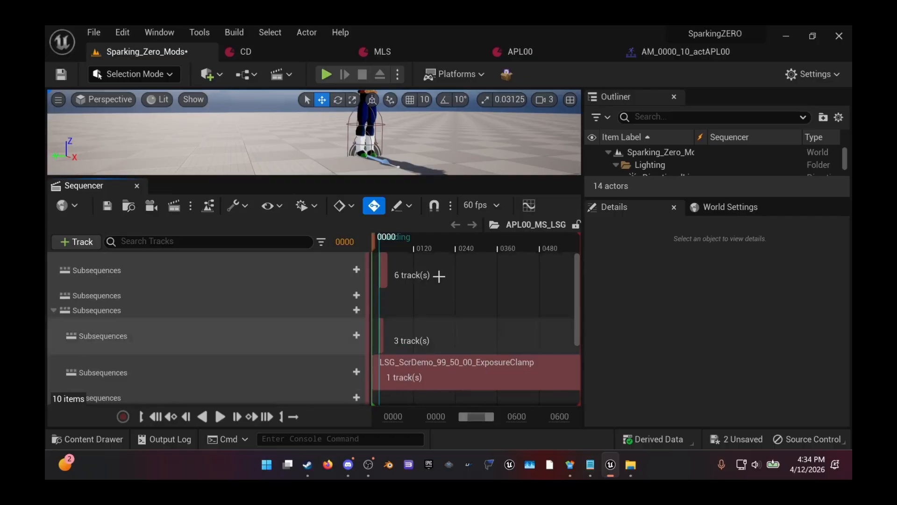
# Step: Reopen the APL00_MS_ level sequence from the APL00 data asset and enlarge the Sequencer area to show its subsequences
pyautogui.click(523, 49)
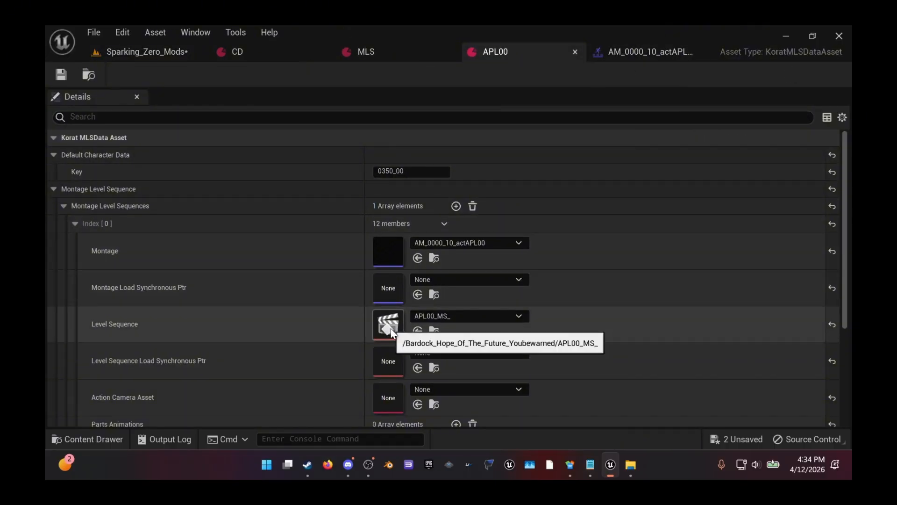
pyautogui.doubleClick(398, 328)
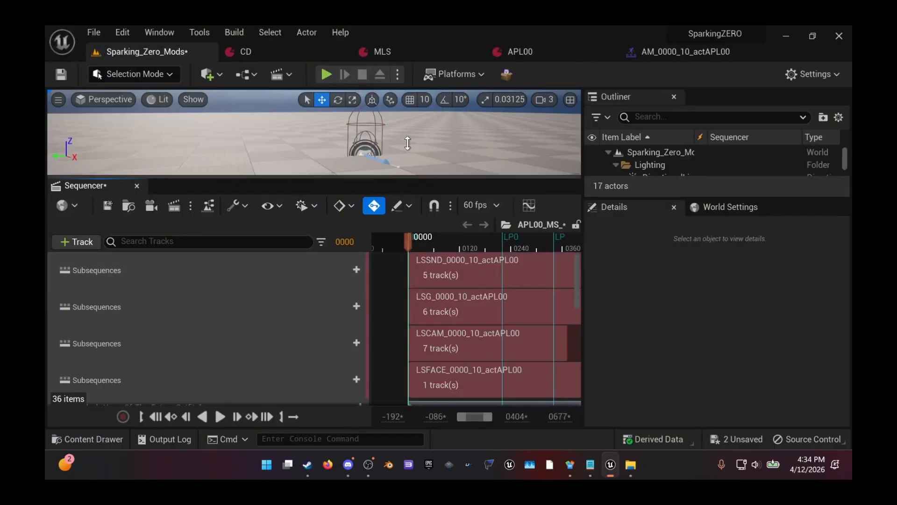
pyautogui.moveTo(393, 177); pyautogui.dragTo(393, 144)
pyautogui.hotkey('ctrl', 'space')
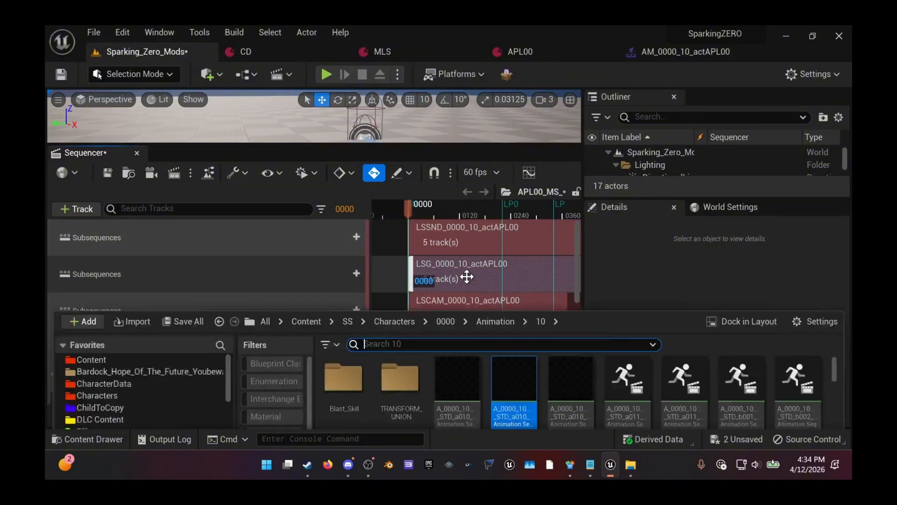
pyautogui.hotkey('ctrl', 'space')
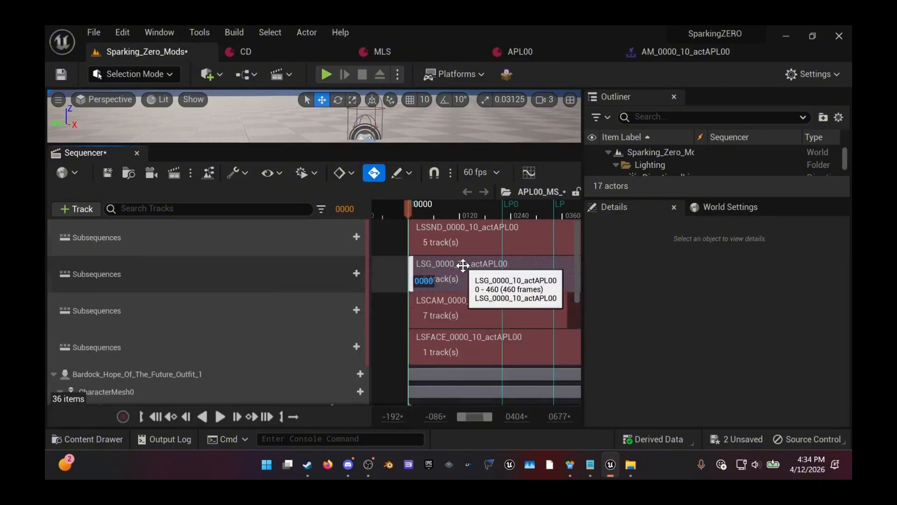
# Step: Play the APL00_MS_ sequence from its start to about frame 37 and return the playhead to frame 0
pyautogui.scroll(-7, 462, 266)
pyautogui.scroll(4, 374, 283)
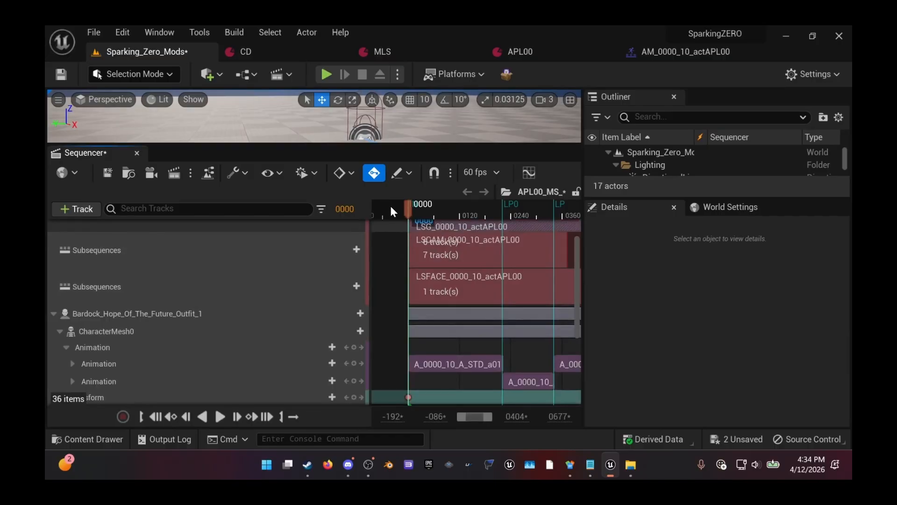
pyautogui.click(373, 210)
pyautogui.press('space')
pyautogui.press('space')
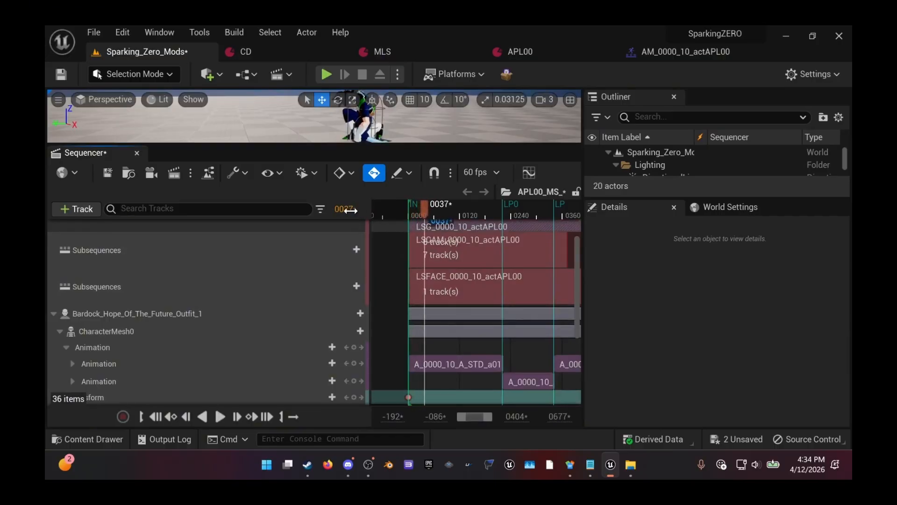
pyautogui.click(350, 210)
pyautogui.write('0')
pyautogui.press('Return')
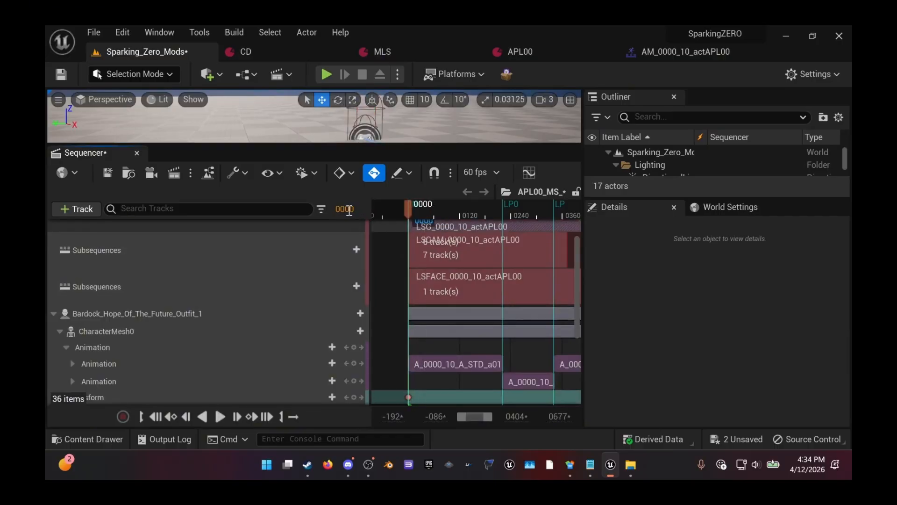
# Step: Find the APL00_MS_LSG sequence in the Bardock_Hope_Of_The_Future_Youbewarned plugin folder by searching for APL, and select it
pyautogui.scroll(2, 498, 252)
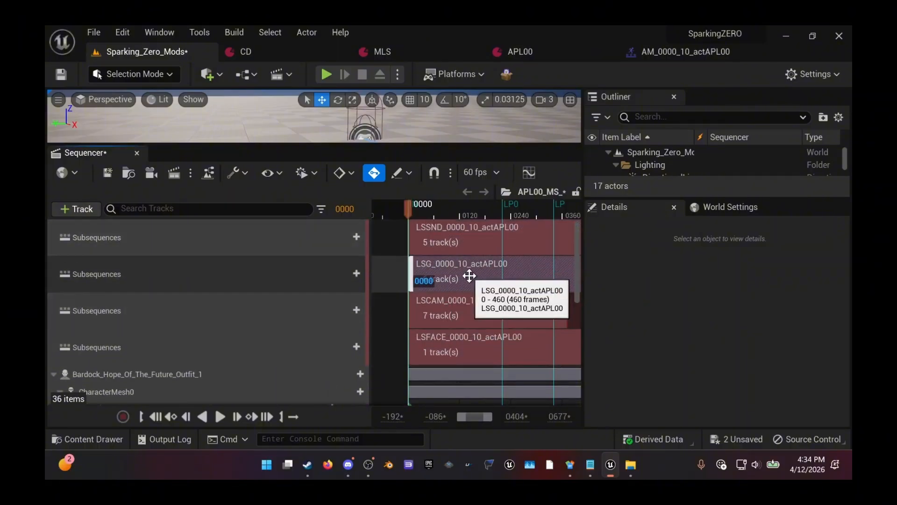
pyautogui.hotkey('ctrl', 'space')
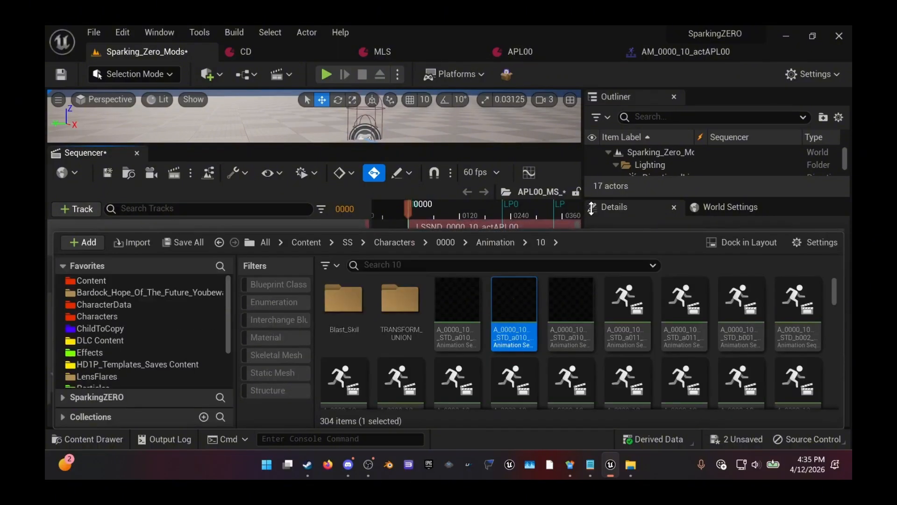
pyautogui.click(127, 252)
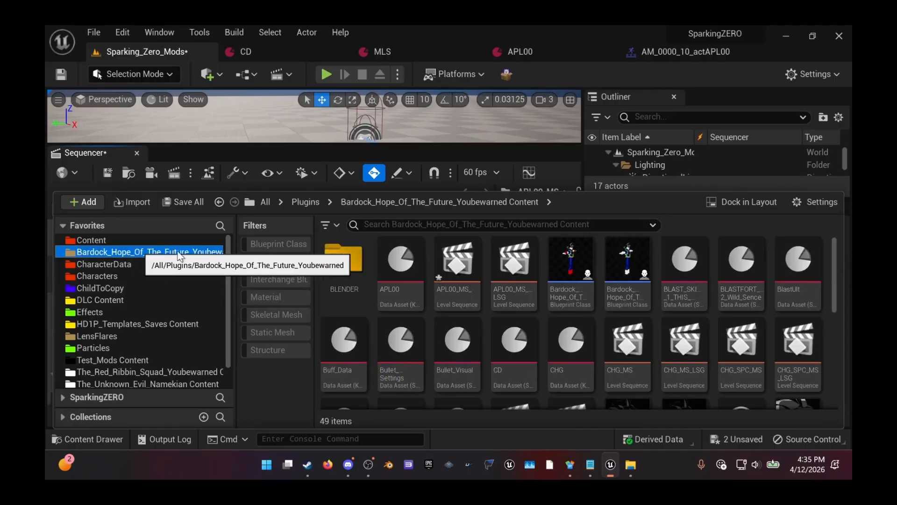
pyautogui.click(452, 229)
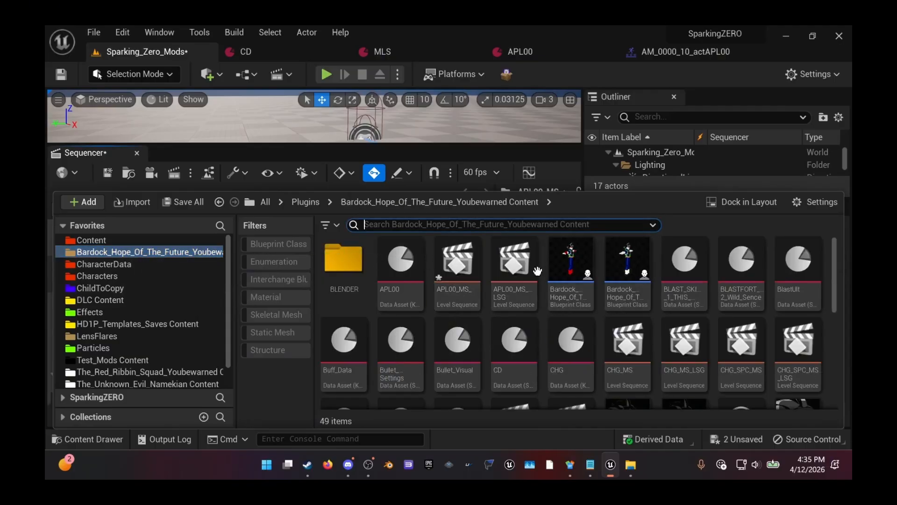
pyautogui.scroll(-3, 502, 280)
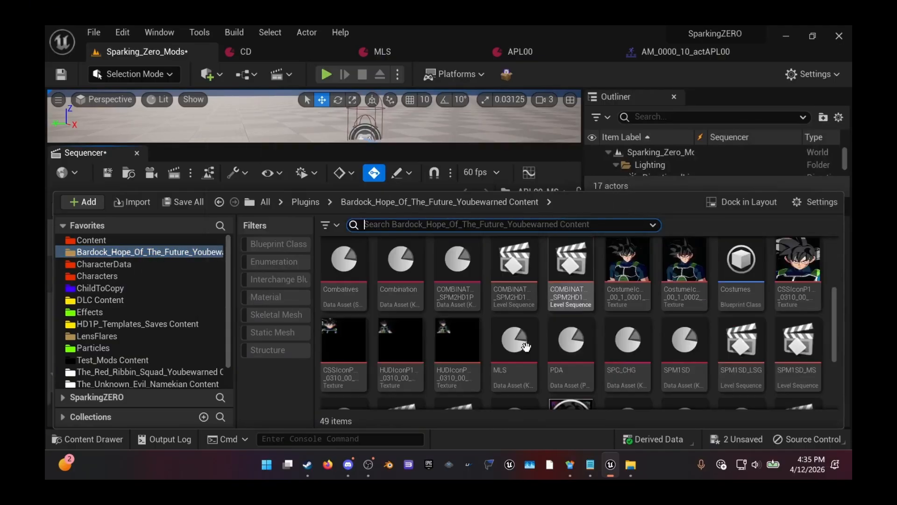
pyautogui.scroll(3, 514, 273)
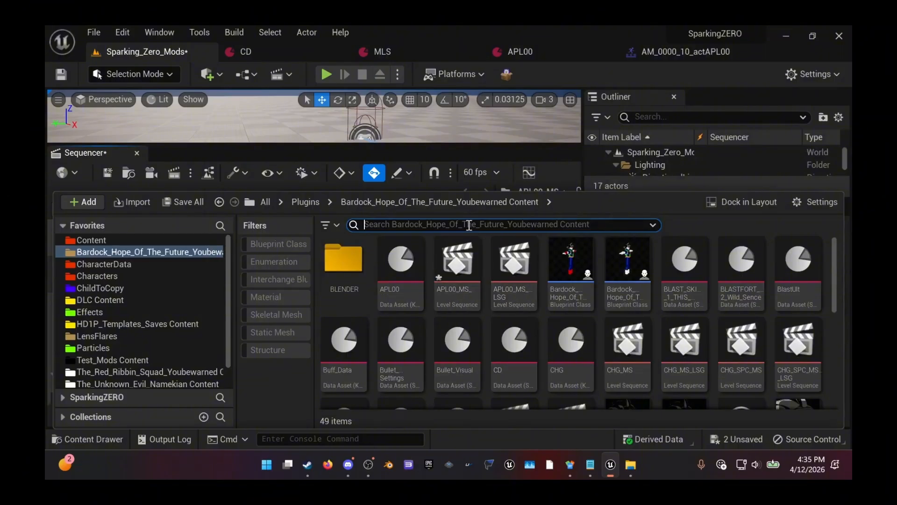
pyautogui.write('APL')
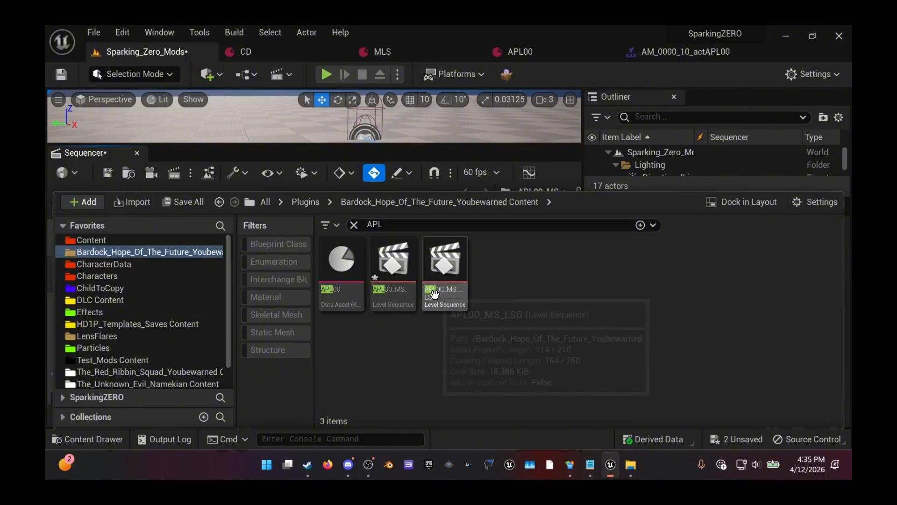
pyautogui.click(460, 285)
pyautogui.doubleClick(460, 284)
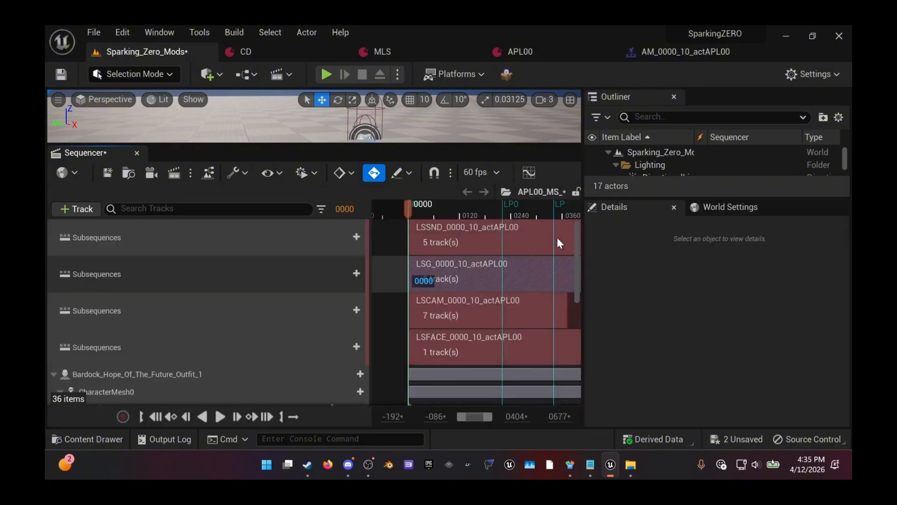
# Step: Assign the selected APL00_MS_LSG sequence as the Sub Sequence of the LSG_0000_10_actAPL00 section
pyautogui.rightClick(457, 269)
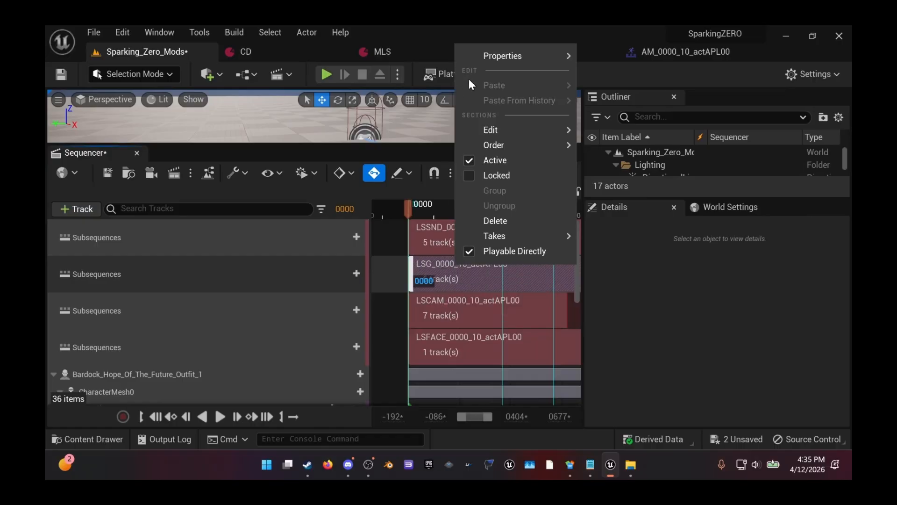
pyautogui.moveTo(490, 59)
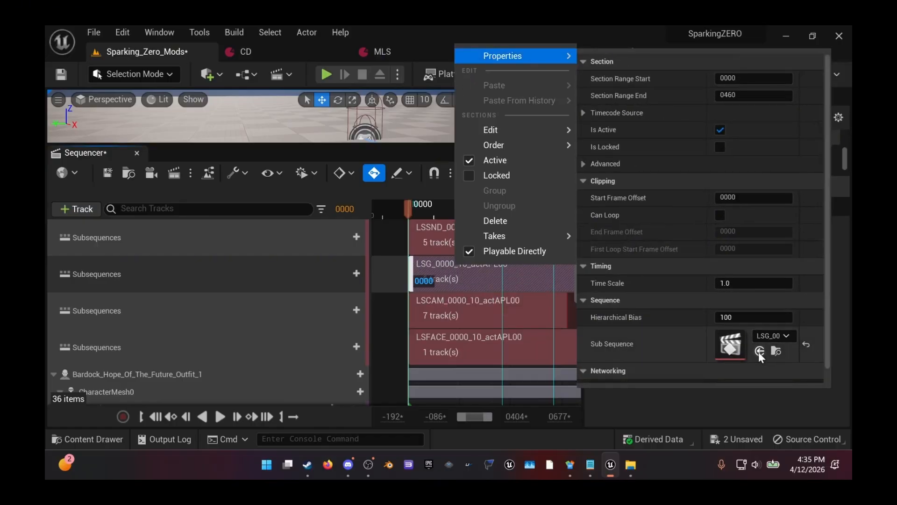
pyautogui.click(759, 352)
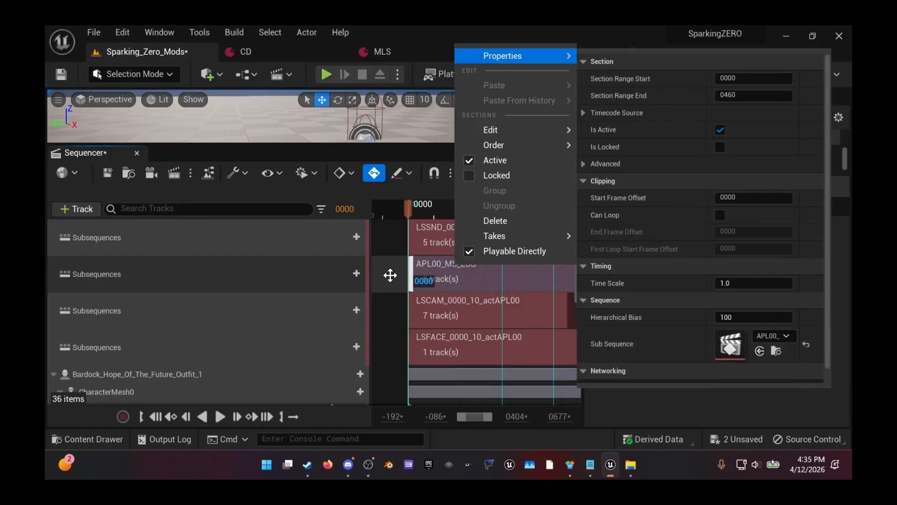
pyautogui.click(446, 267)
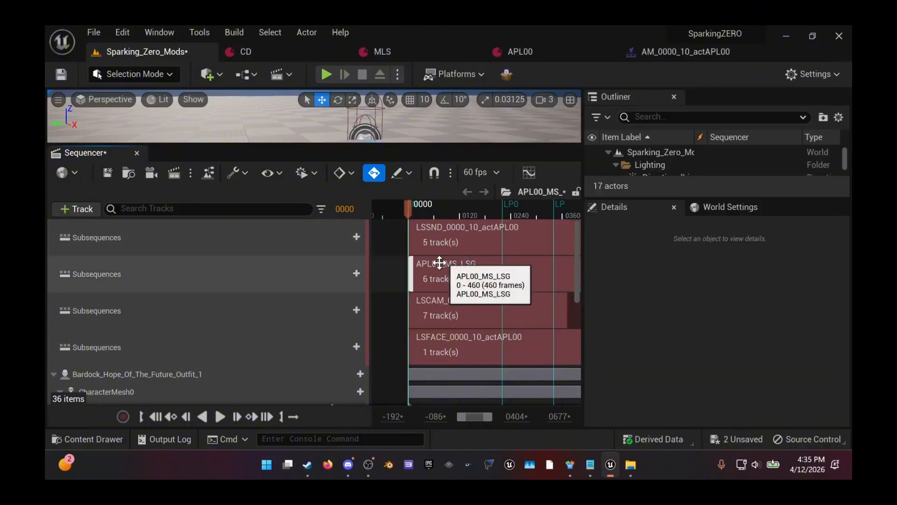
# Step: Play the start of the APL00_MS_ sequence to check it and return the playhead to frame 0
pyautogui.click(379, 211)
pyautogui.moveTo(378, 213); pyautogui.dragTo(424, 208)
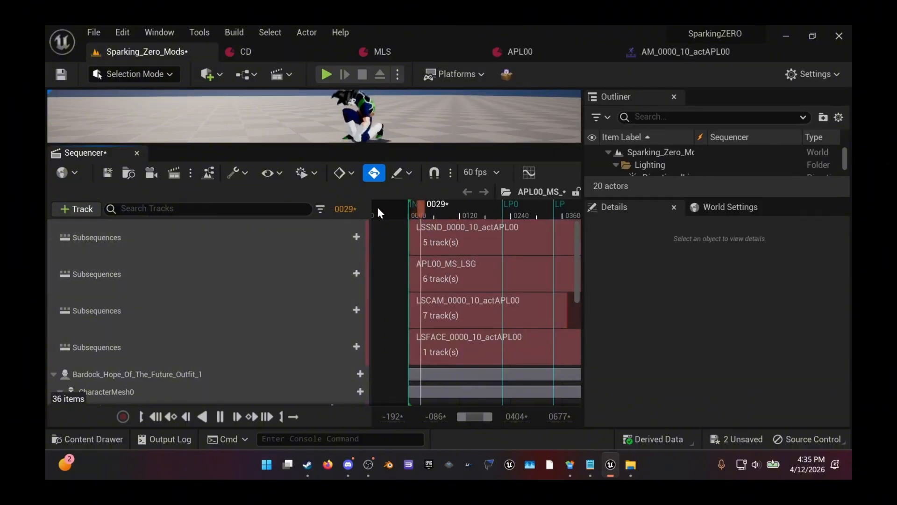
pyautogui.click(344, 209)
pyautogui.write('0')
pyautogui.press('Return')
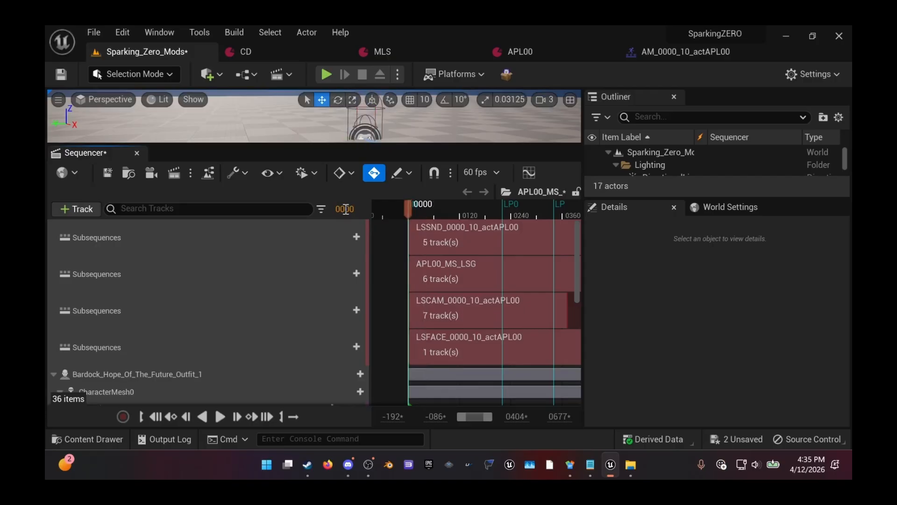
# Step: Open the APL00_MS_LSG subsequence, collapse its nested Subsequences group, and select the tracks from Korat Post Process Agent Volume through RebindCharacter
pyautogui.doubleClick(462, 271)
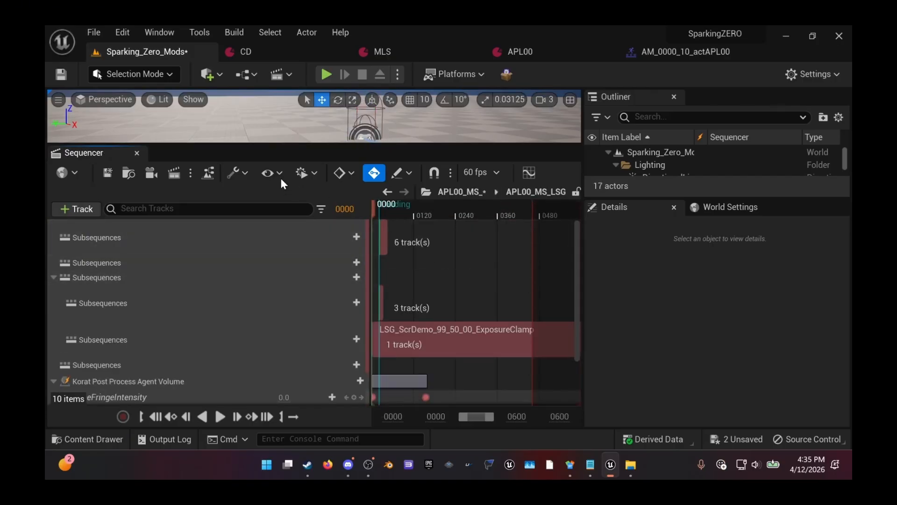
pyautogui.moveTo(270, 143); pyautogui.dragTo(272, 118)
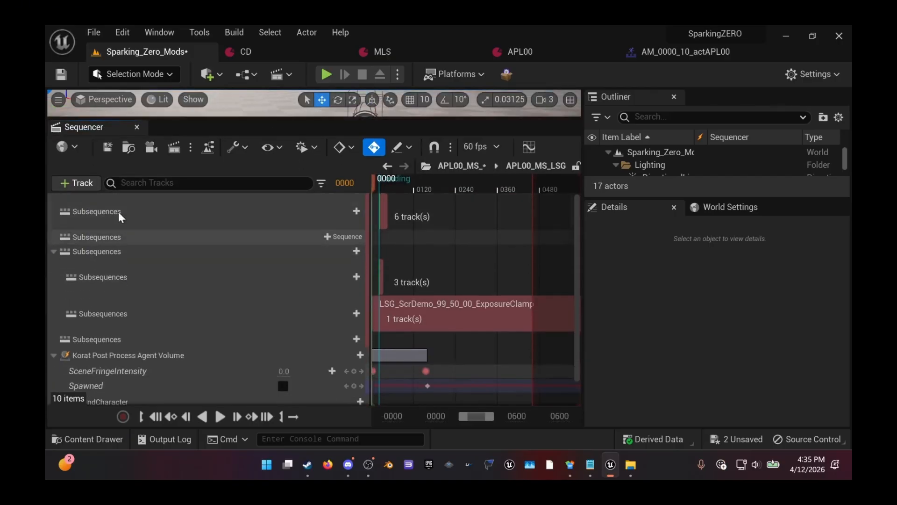
pyautogui.click(53, 252)
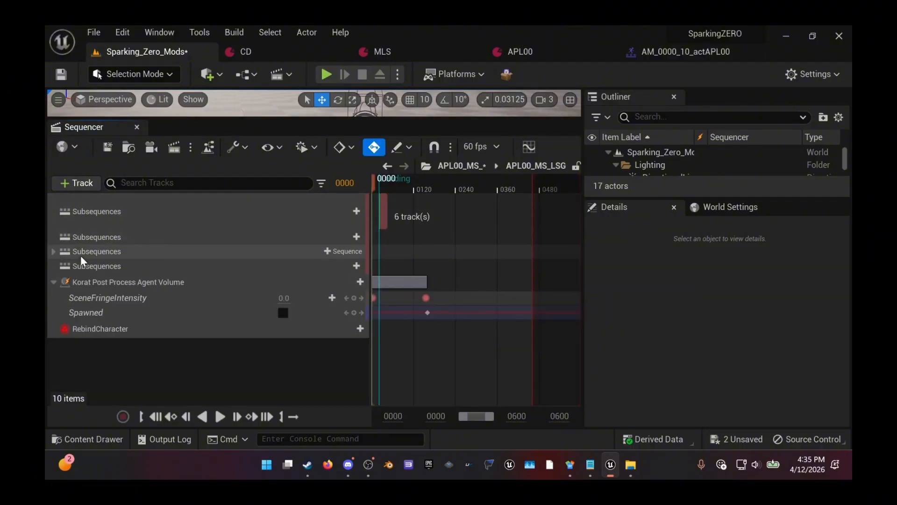
pyautogui.click(116, 283)
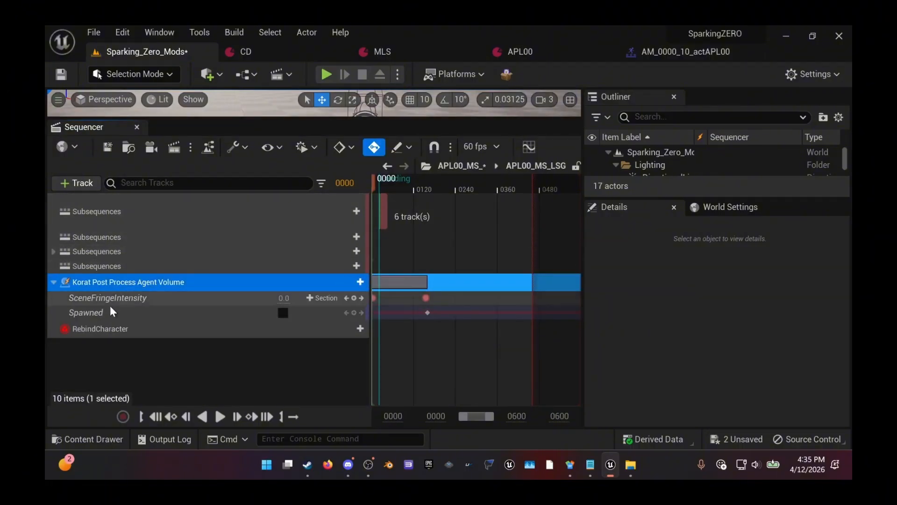
pyautogui.keyDown('shift'); pyautogui.click(112, 327); pyautogui.keyUp('shift')
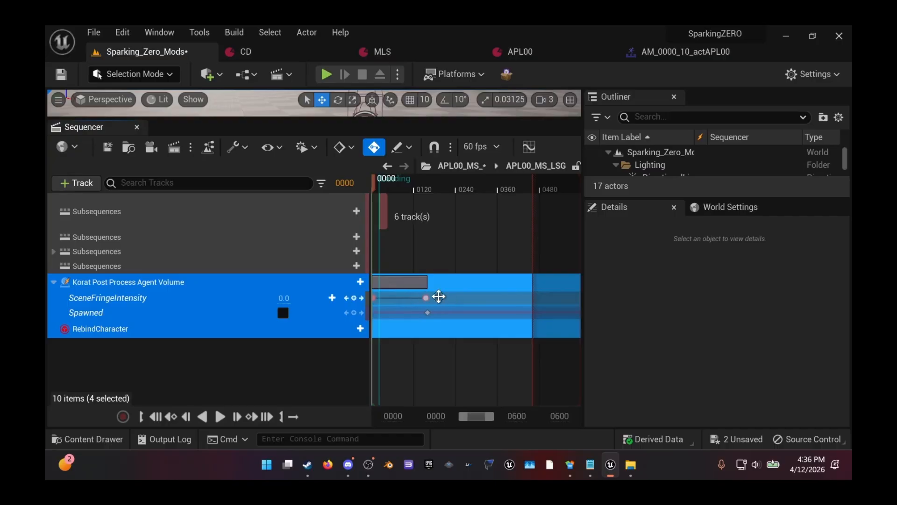
# Step: Try moving the second SceneFringeIntensity key further along the timeline to extend the effect, undoing each move
pyautogui.moveTo(428, 300); pyautogui.dragTo(456, 299)
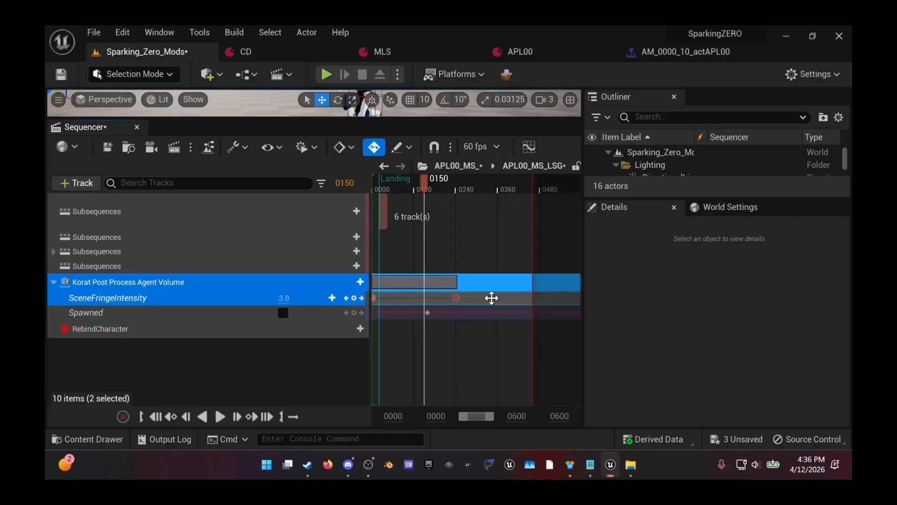
pyautogui.hotkey('ctrl', 'z')
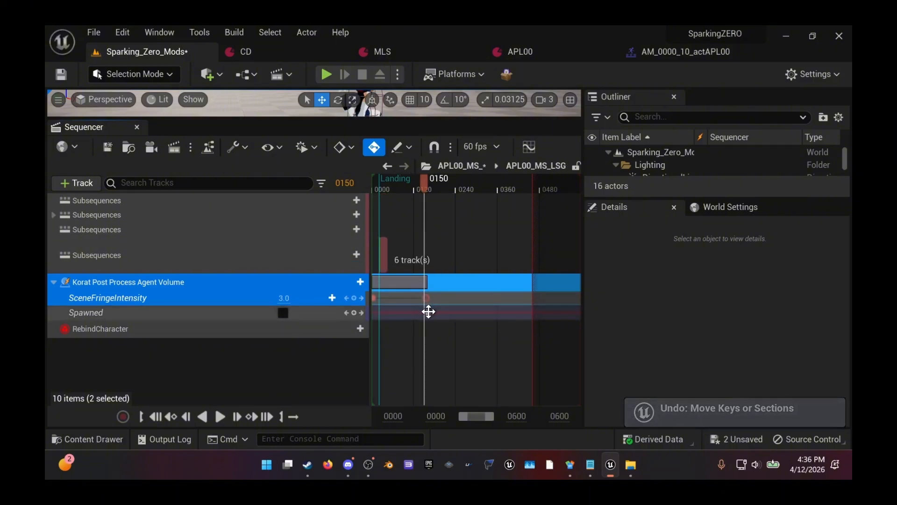
pyautogui.click(428, 312)
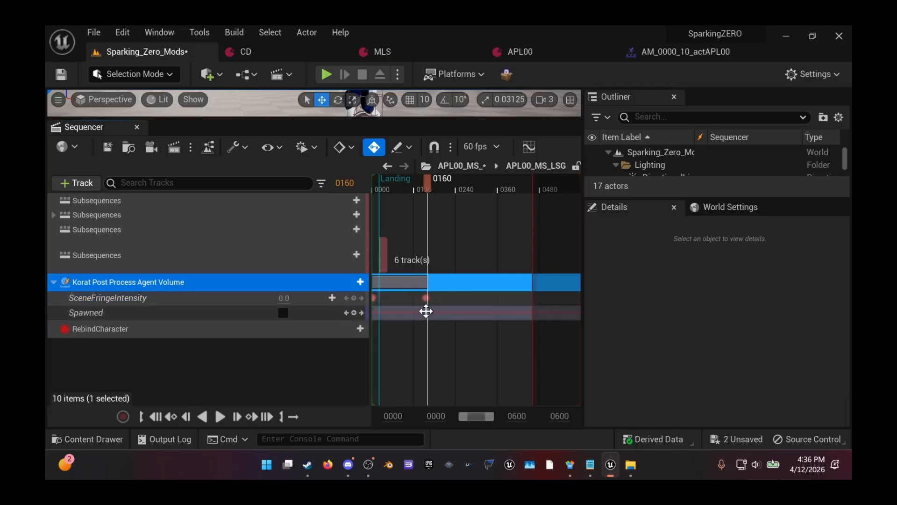
pyautogui.press(',')
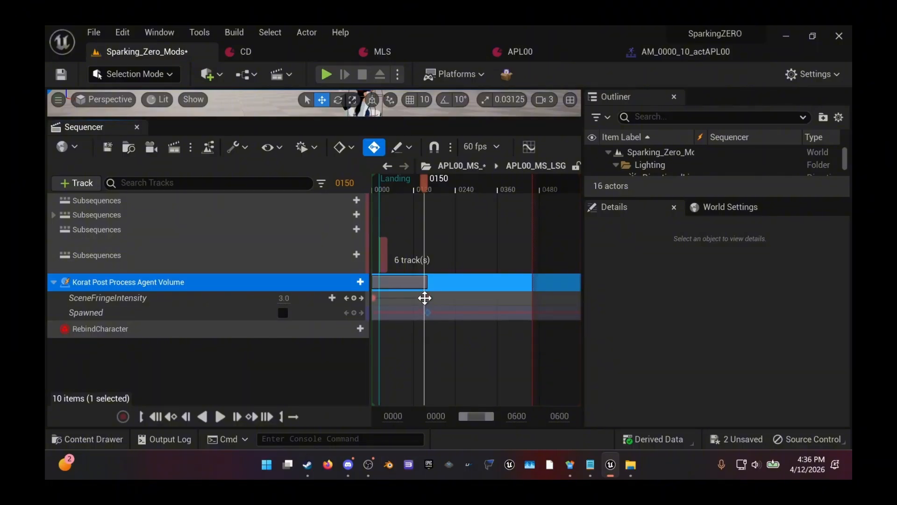
pyautogui.moveTo(425, 298); pyautogui.dragTo(475, 299)
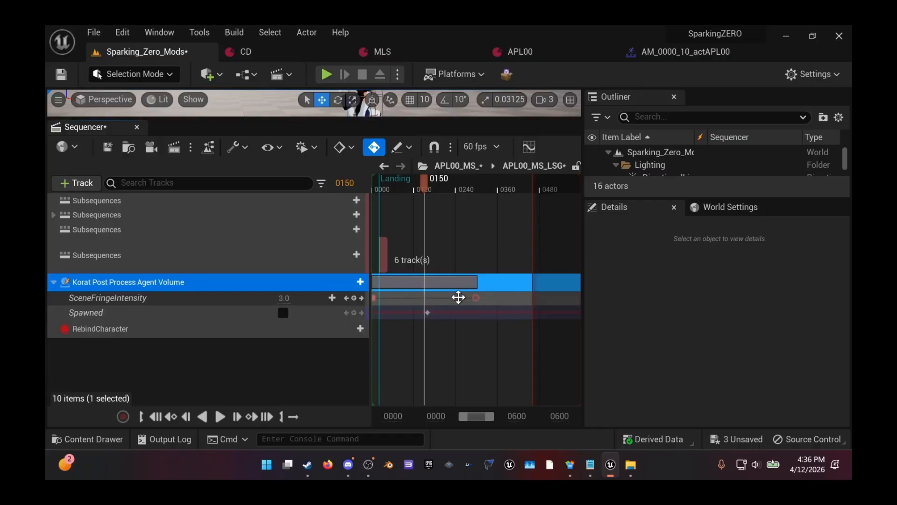
pyautogui.hotkey('ctrl', 'z')
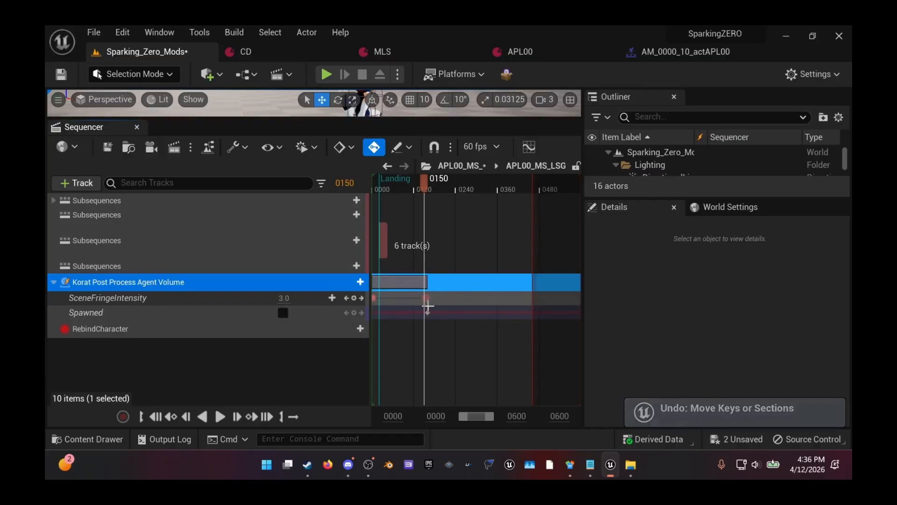
# Step: Move the second SceneFringeIntensity key and the Spawned key together to about frame 210
pyautogui.click(428, 312)
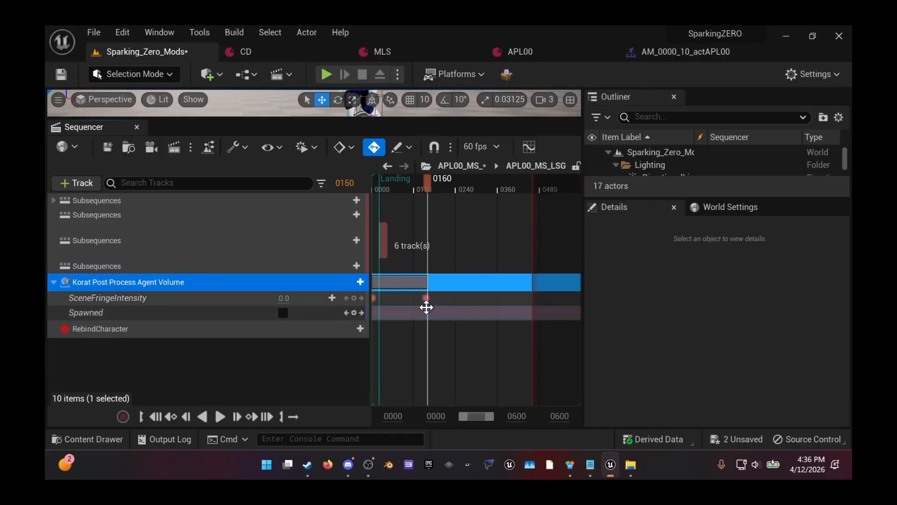
pyautogui.click(426, 298)
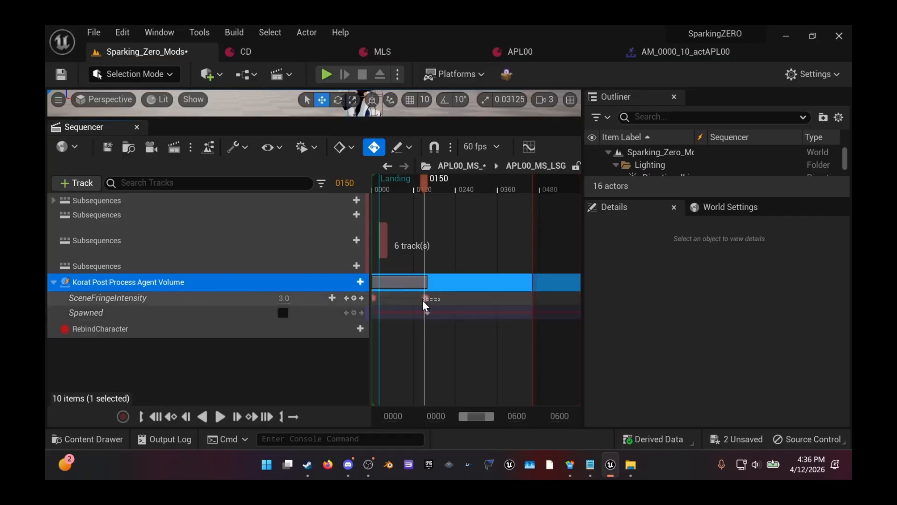
pyautogui.hotkey('shift', 'Right')
pyautogui.hotkey('shift', 'Right')
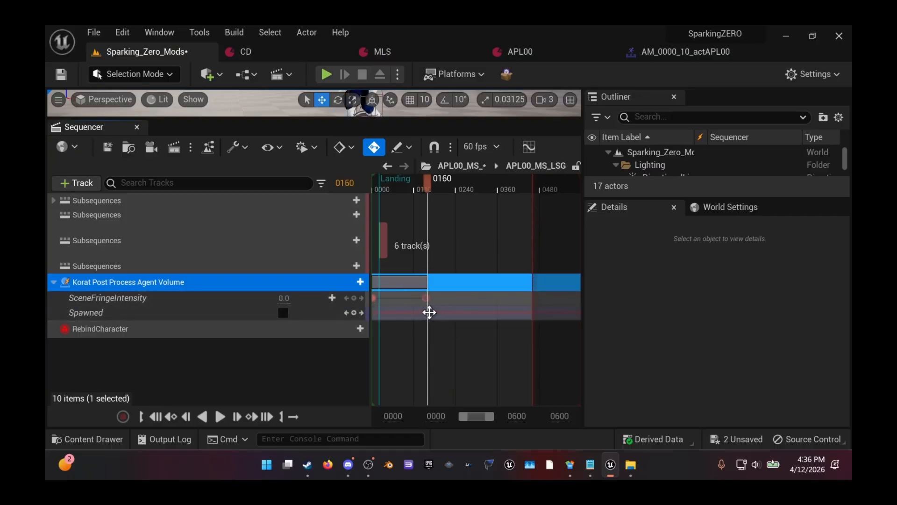
pyautogui.moveTo(427, 313)
pyautogui.mouseDown()
pyautogui.moveTo(502, 317)
pyautogui.moveTo(435, 321)
pyautogui.moveTo(394, 311)
pyautogui.moveTo(444, 312)
pyautogui.mouseUp()
# Step: Delete the Korat Post Process Agent Volume and RebindCharacter tracks from the APL00_MS_LSG subsequence
pyautogui.click(308, 331)
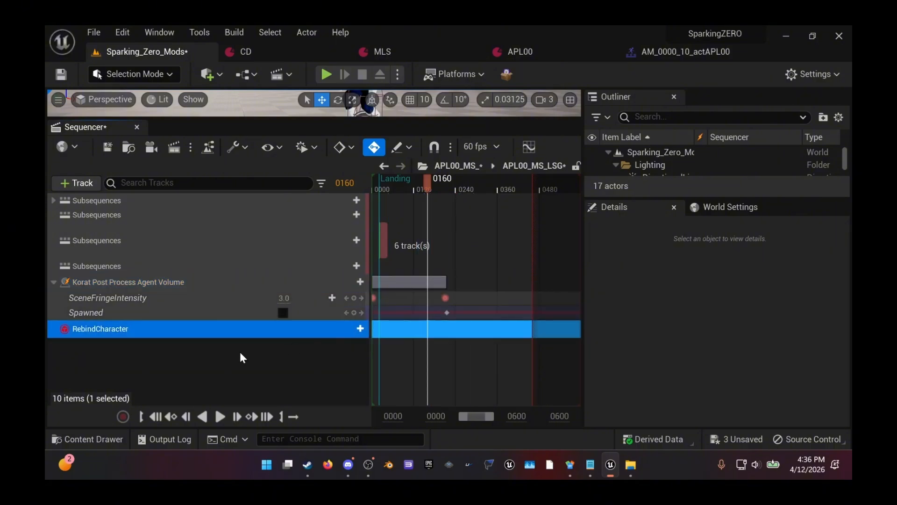
pyautogui.keyDown('shift'); pyautogui.click(116, 279); pyautogui.keyUp('shift')
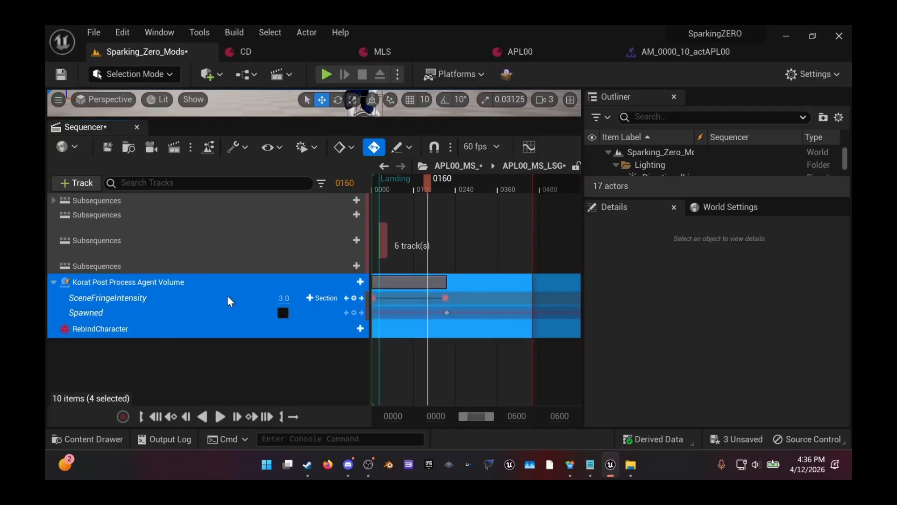
pyautogui.press('Delete')
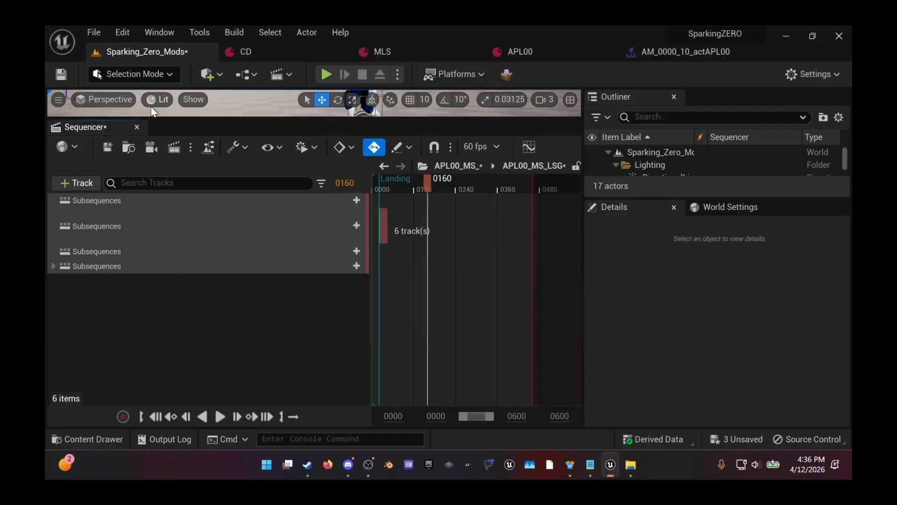
# Step: Enlarge the viewport above the Sequencer and return the playhead to frame 0
pyautogui.moveTo(277, 119); pyautogui.dragTo(292, 207)
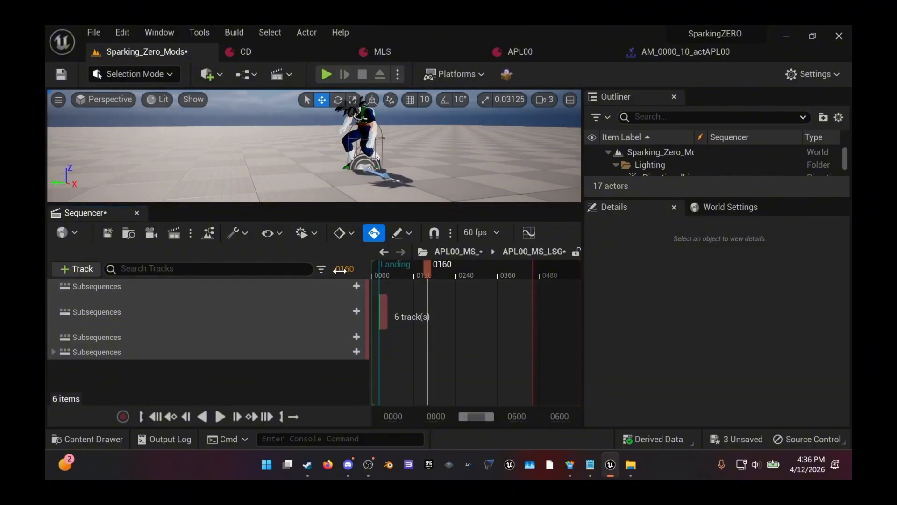
pyautogui.write('0')
pyautogui.press('Return')
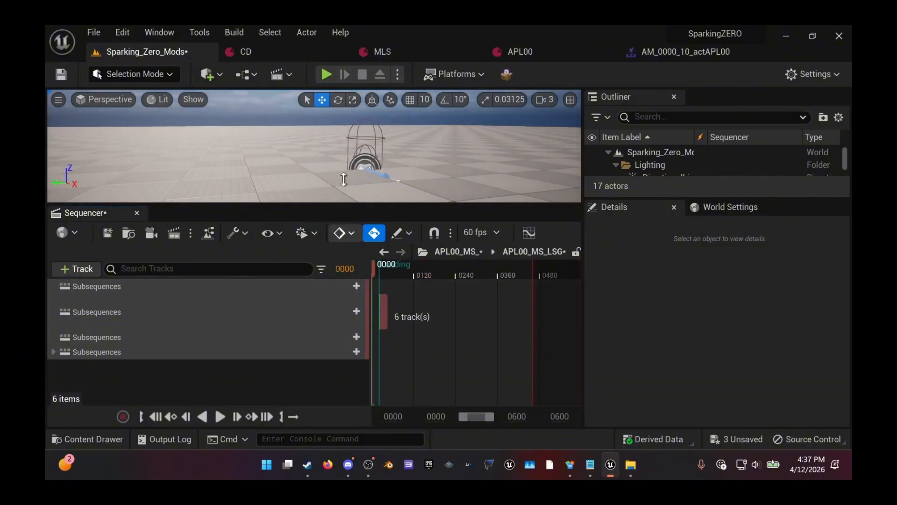
# Step: Clear the APL search in the content browser and open the favorited Effects folder
pyautogui.hotkey('ctrl', 'space')
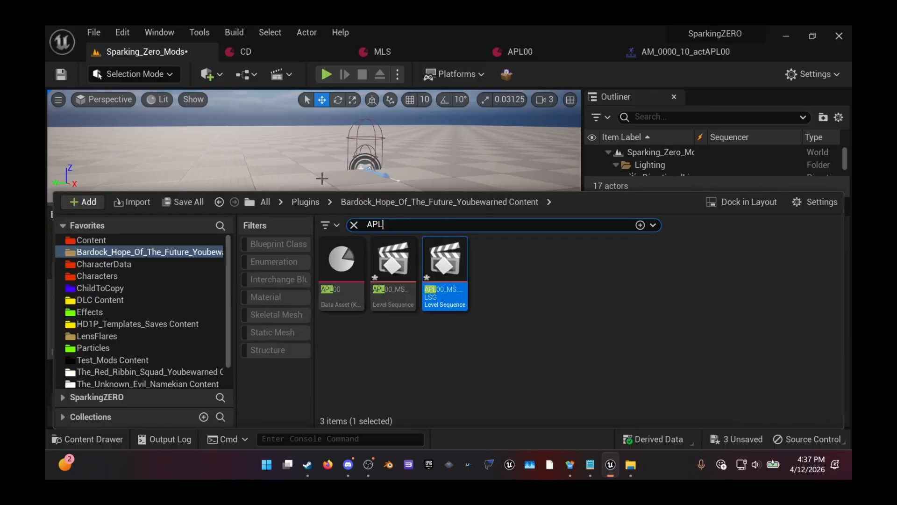
pyautogui.click(540, 268)
pyautogui.click(354, 224)
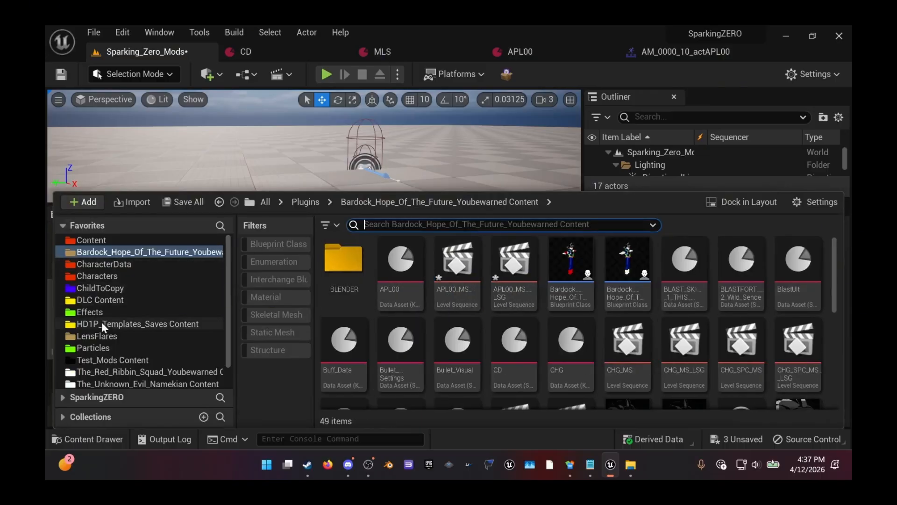
pyautogui.click(94, 312)
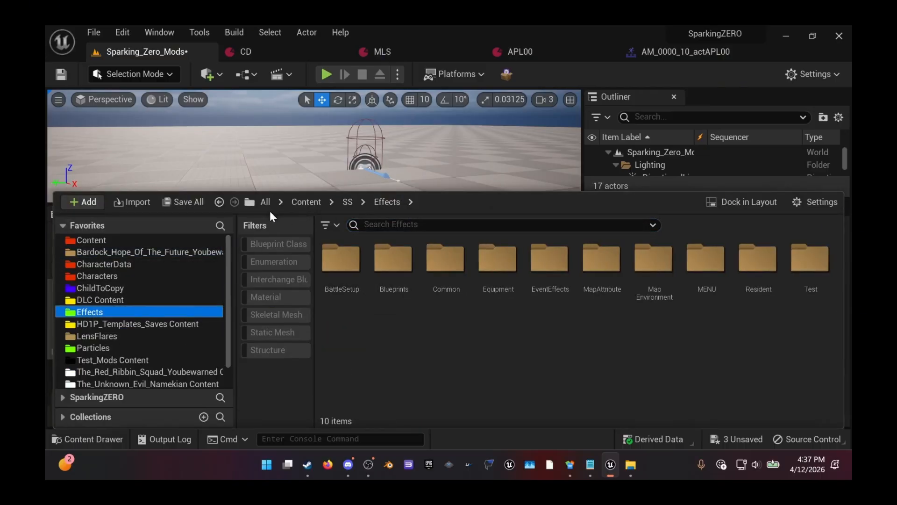
# Step: Look up where the Effects folder sits inside Content/SS, check its folder options, and return to the Effects folder
pyautogui.click(348, 202)
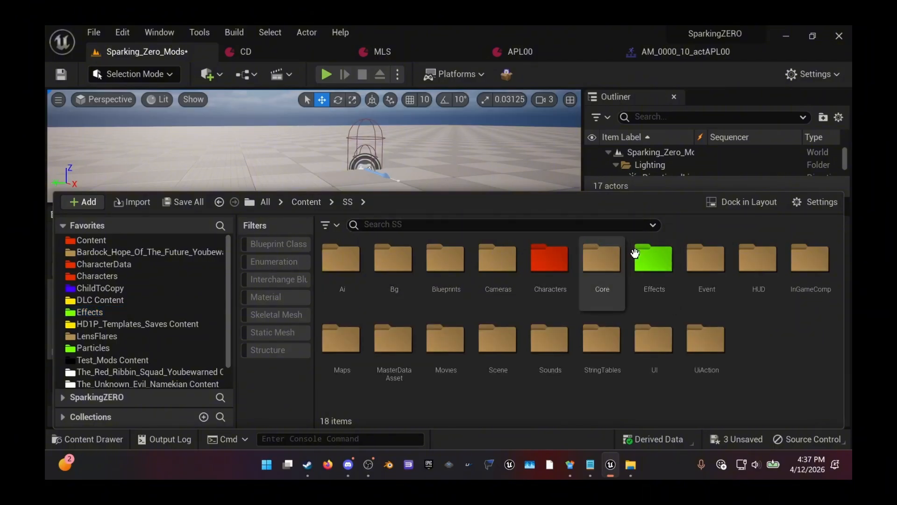
pyautogui.rightClick(638, 255)
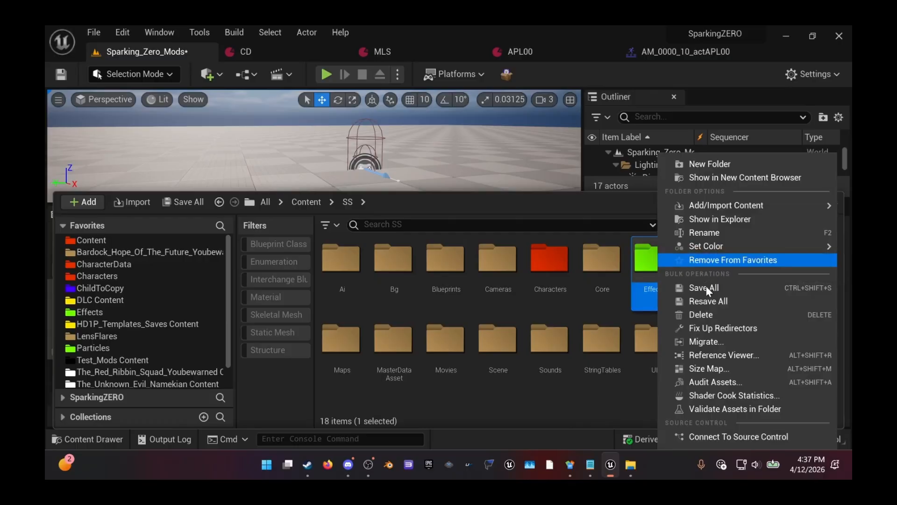
pyautogui.moveTo(630, 269); pyautogui.dragTo(110, 296)
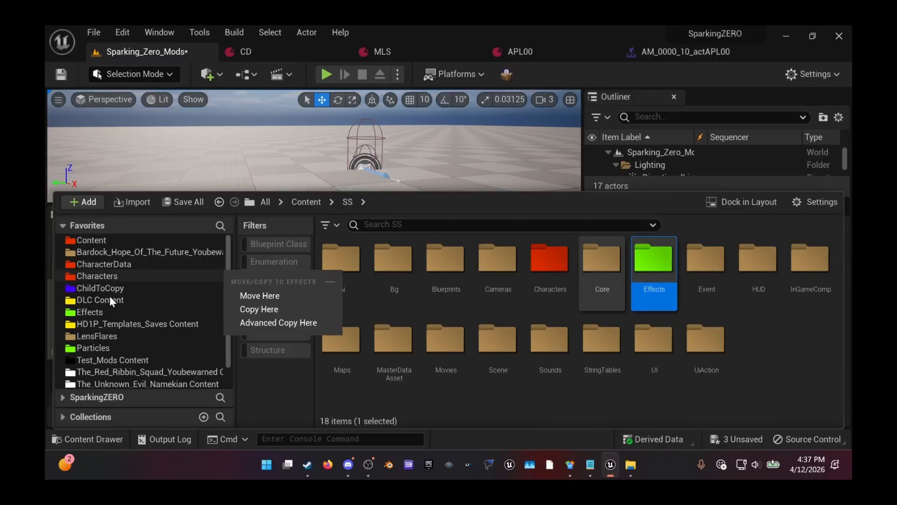
pyautogui.click(423, 318)
pyautogui.click(201, 313)
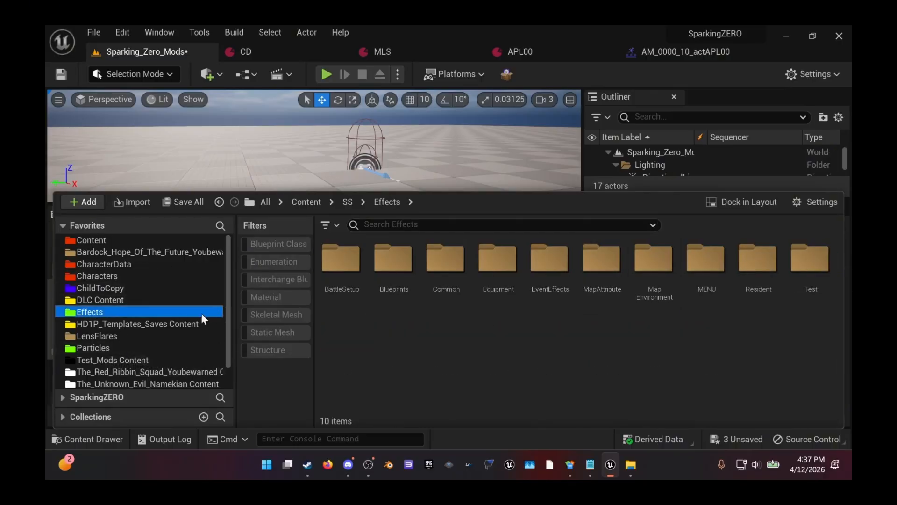
# Step: Switch to the SZ_ID_LIST.xlsx spreadsheet, look through the character IDs on the Characters sheet, and return to Unreal Editor
pyautogui.click(570, 465)
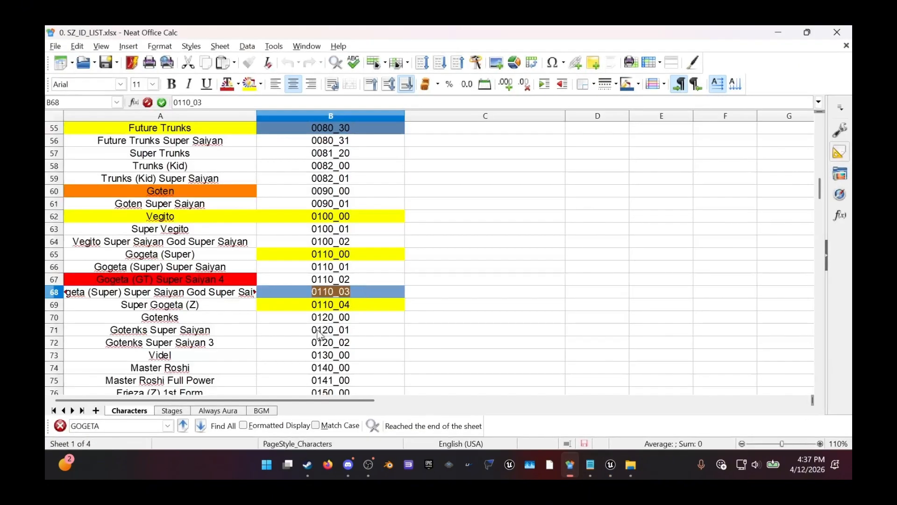
pyautogui.click(778, 35)
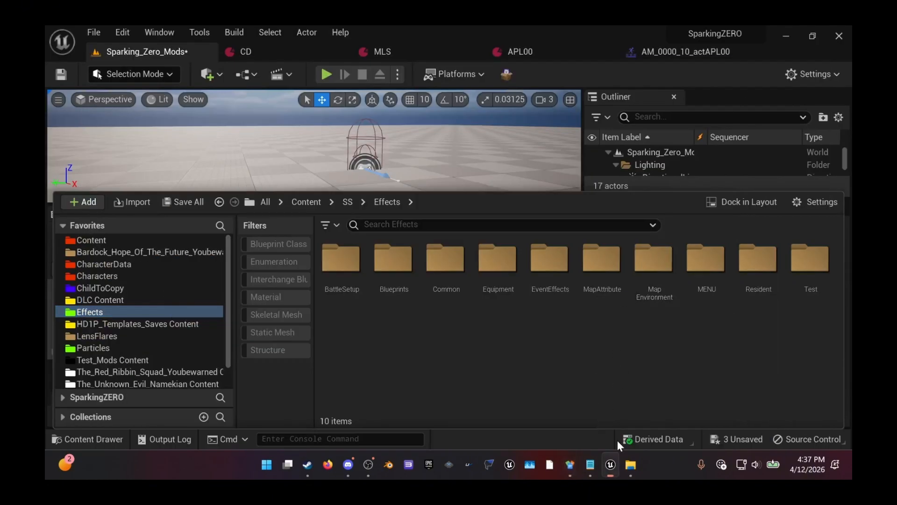
pyautogui.click(597, 462)
pyautogui.click(596, 462)
pyautogui.click(570, 465)
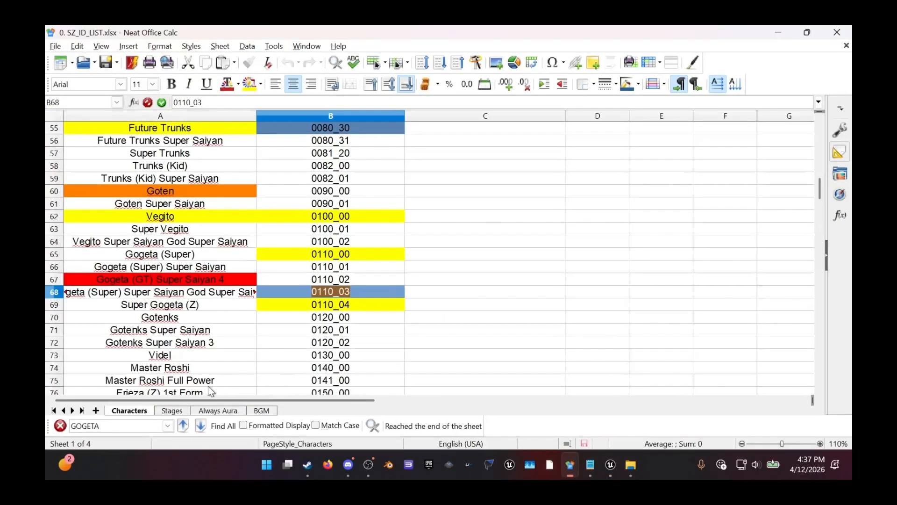
pyautogui.scroll(18, 206, 284)
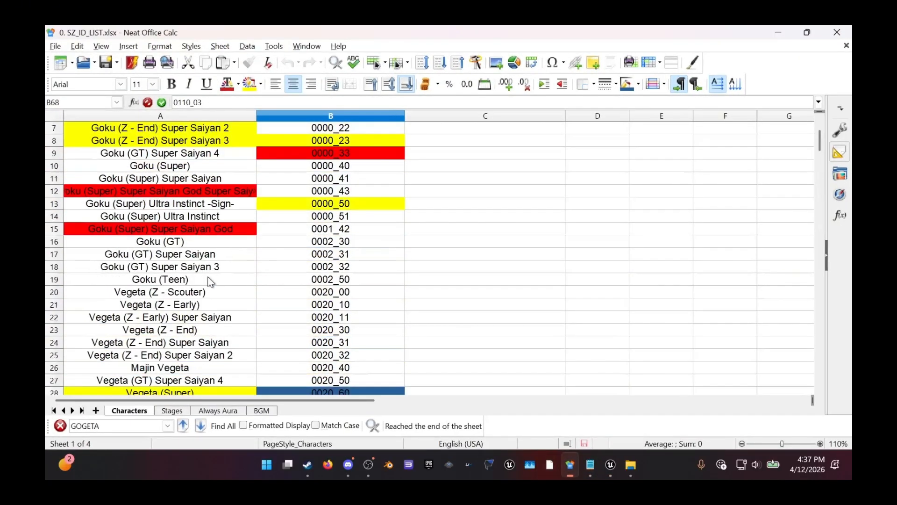
pyautogui.scroll(-20, 209, 281)
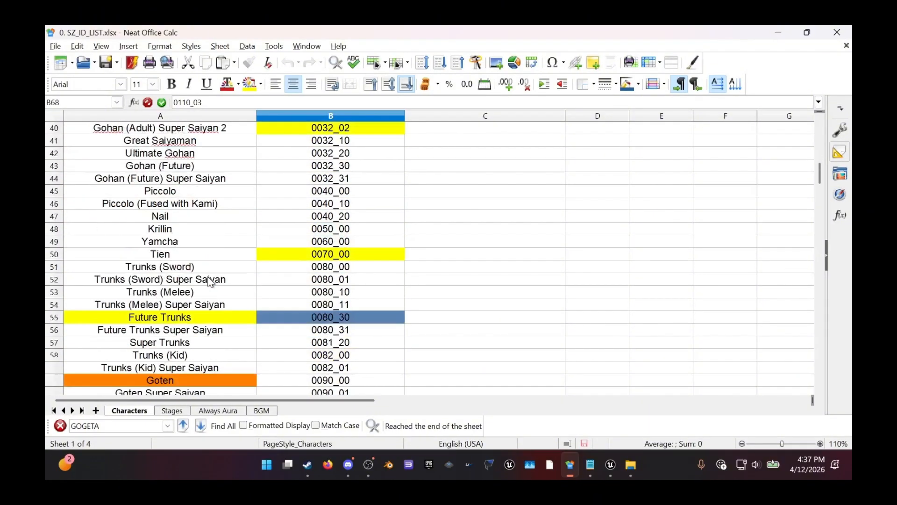
pyautogui.scroll(-12, 209, 281)
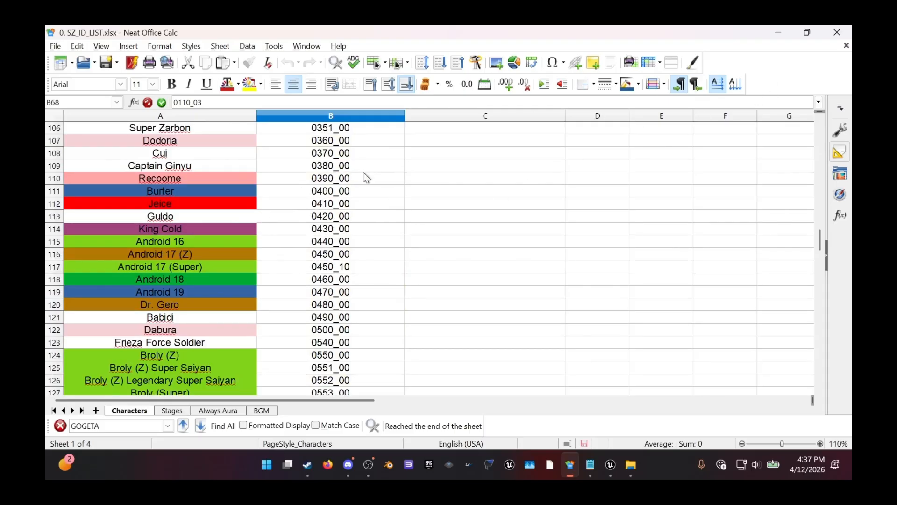
pyautogui.scroll(6, 301, 214)
pyautogui.click(777, 34)
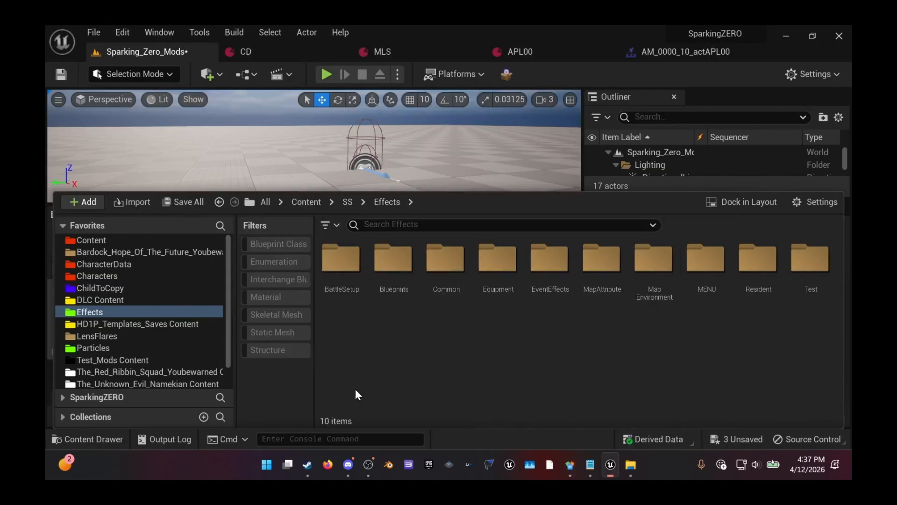
# Step: Copy the effect name PS_EF_Scr99_00_00 from the Notepad notes and search the Effects folder for it in Unreal Editor
pyautogui.click(592, 464)
pyautogui.rightClick(96, 376)
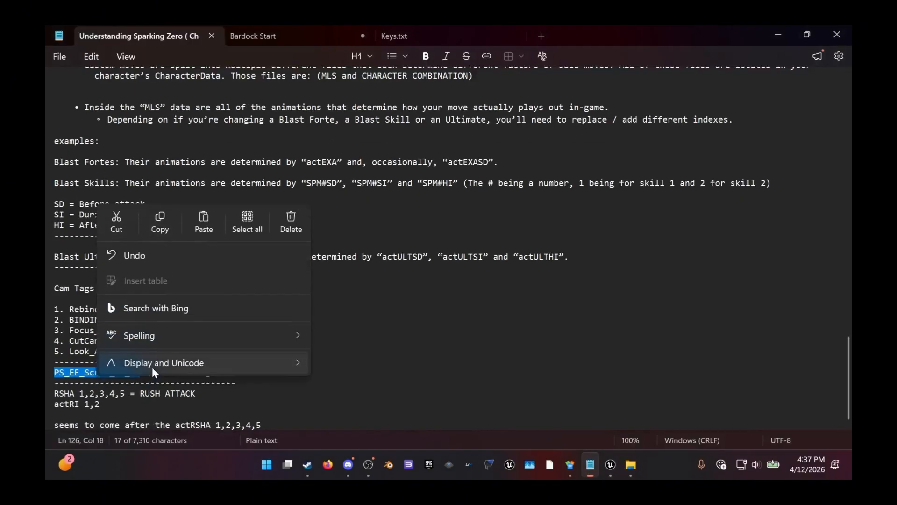
pyautogui.click(159, 219)
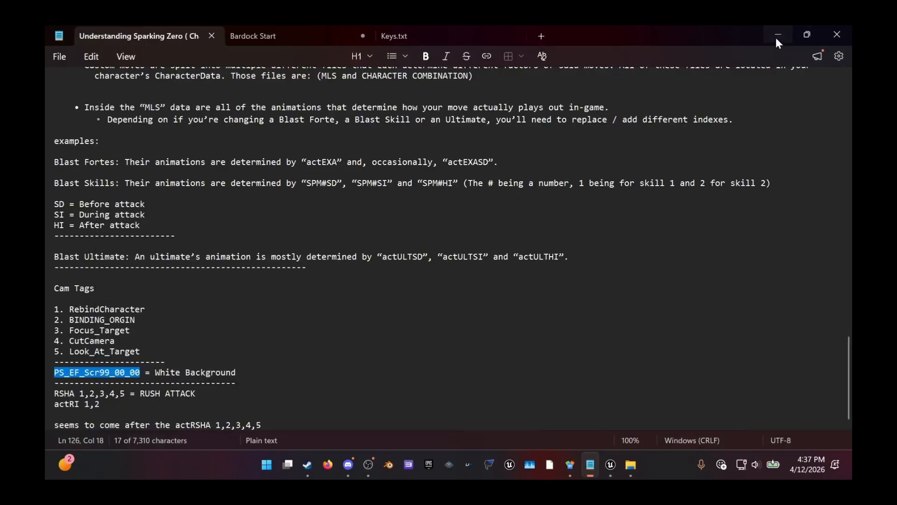
pyautogui.click(778, 37)
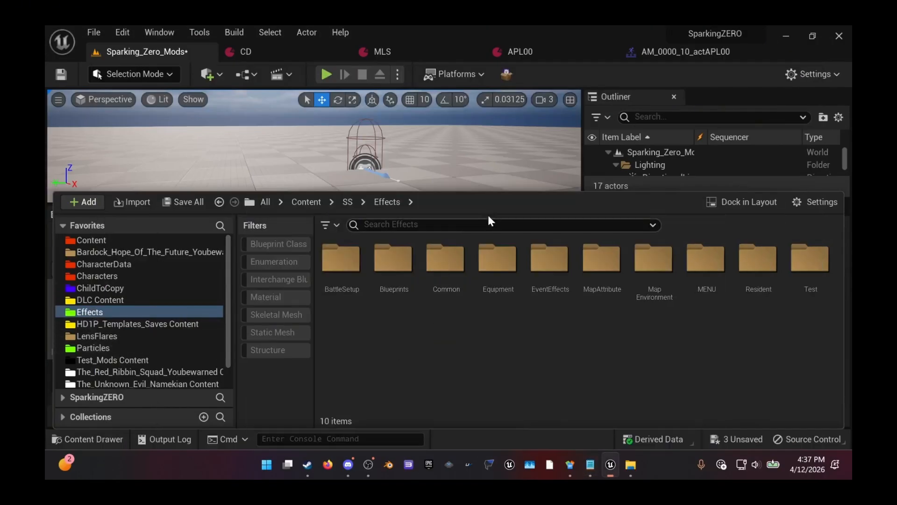
pyautogui.click(423, 223)
pyautogui.hotkey('ctrl', 'v')
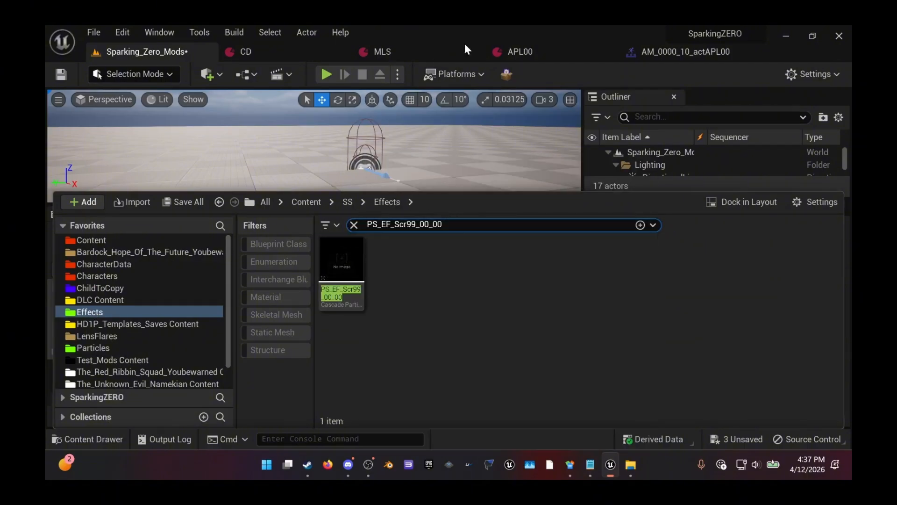
# Step: Expand the Sequencer over the viewport and add the PS_EF_Scr99_00_00 particle system to the APL00_MS_LSG sequence
pyautogui.click(188, 55)
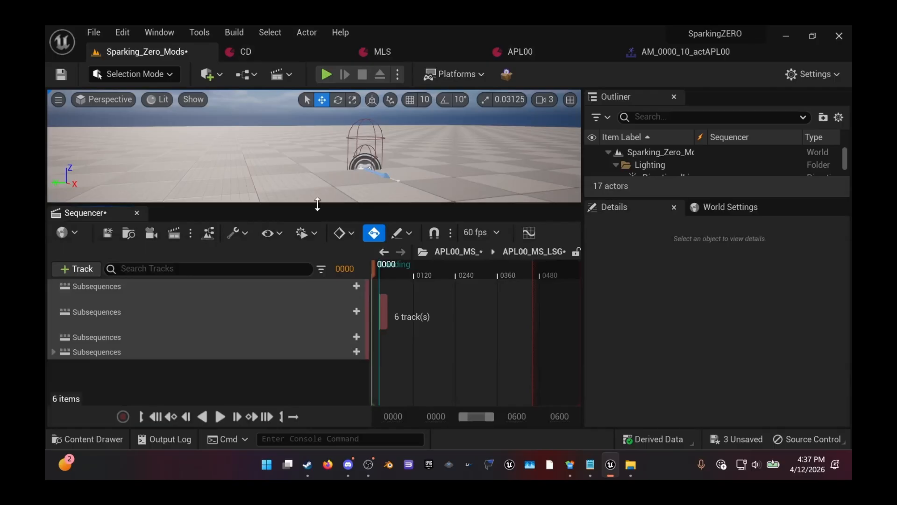
pyautogui.moveTo(317, 204); pyautogui.dragTo(318, 93)
pyautogui.hotkey('ctrl', 'space')
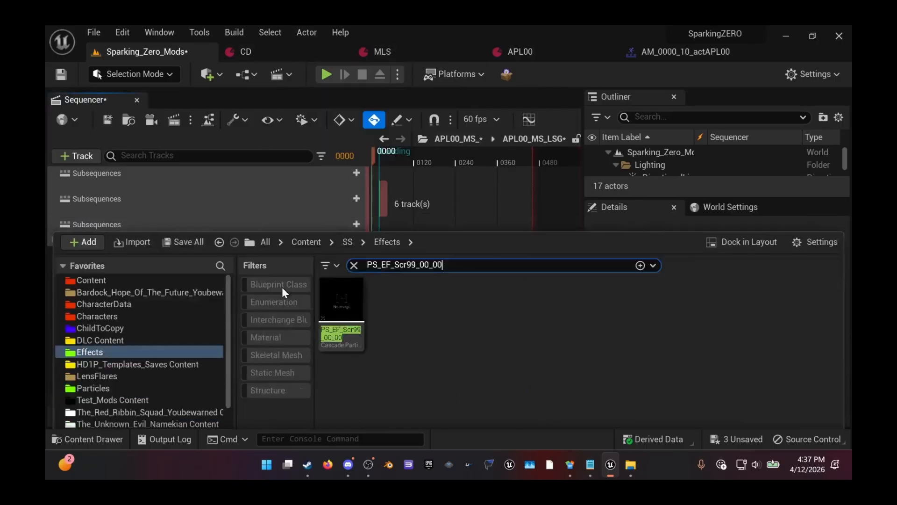
pyautogui.moveTo(341, 262); pyautogui.dragTo(398, 175)
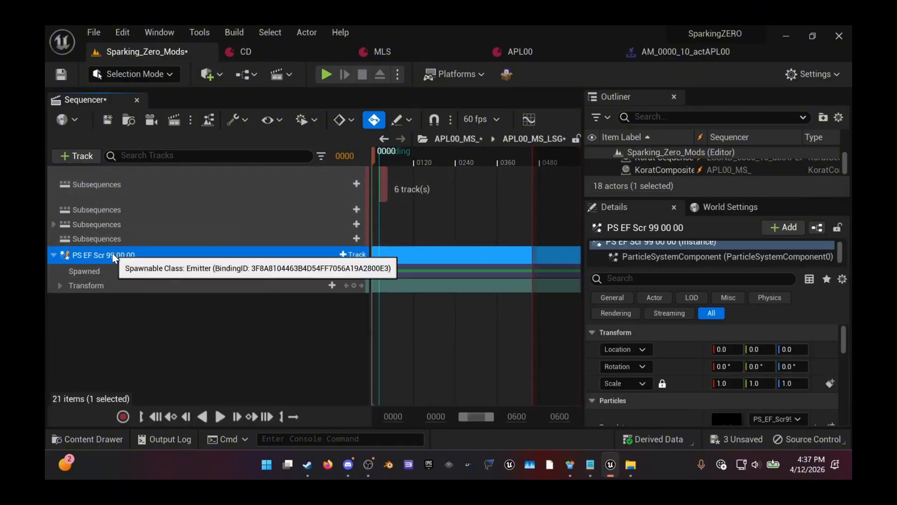
# Step: Rename the PS EF Scr 99 00 00 track to BACKGROUND
pyautogui.doubleClick(114, 256)
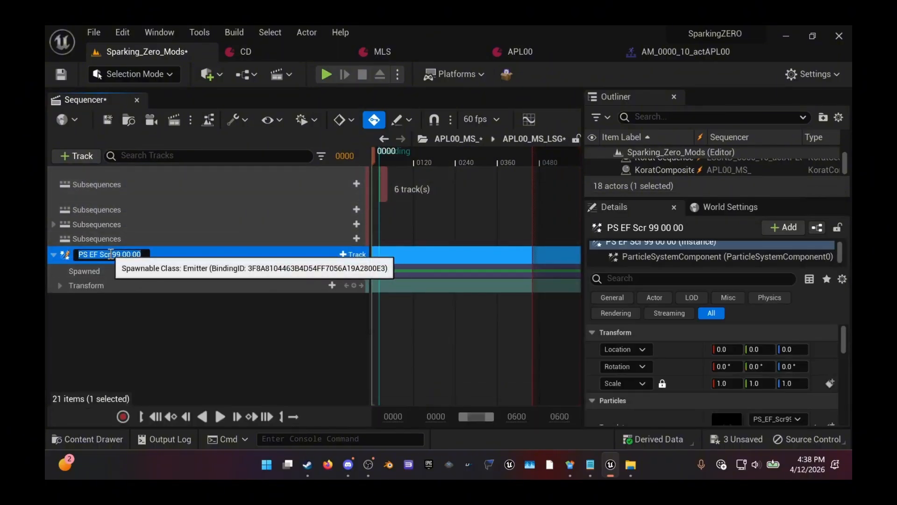
pyautogui.write('BACKGROUN')
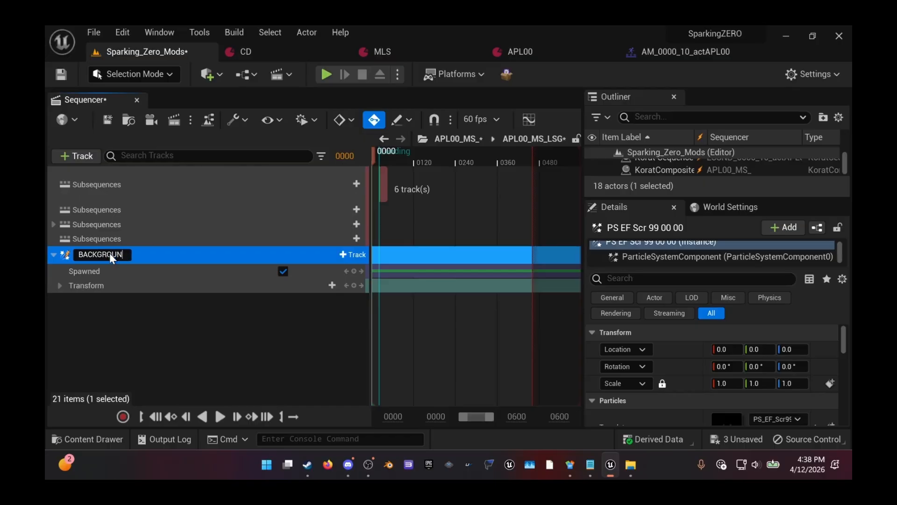
pyautogui.write('D')
pyautogui.press('Return')
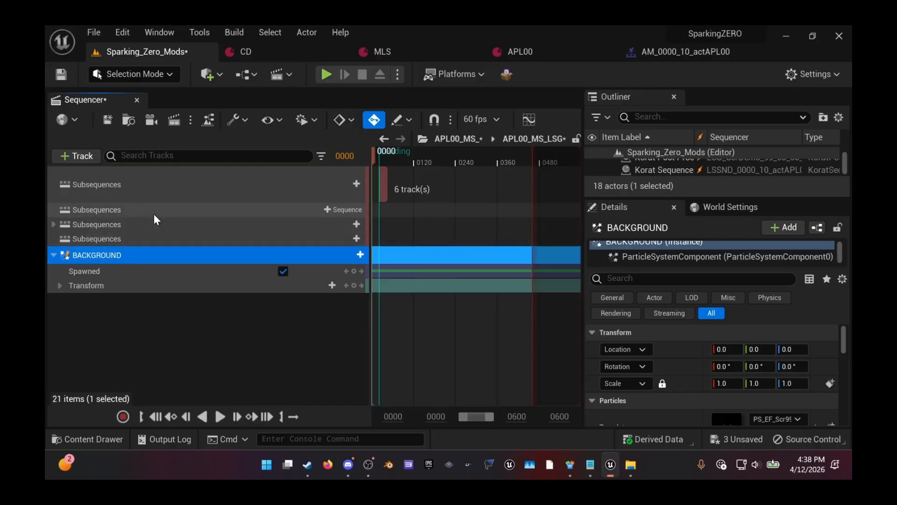
# Step: Add an FX System Toggle Track to the BACKGROUND emitter
pyautogui.click(359, 255)
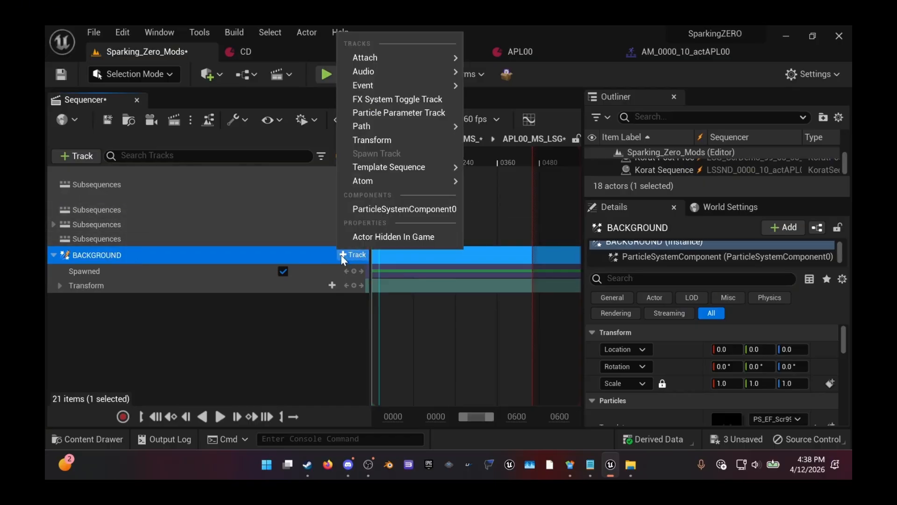
pyautogui.click(392, 100)
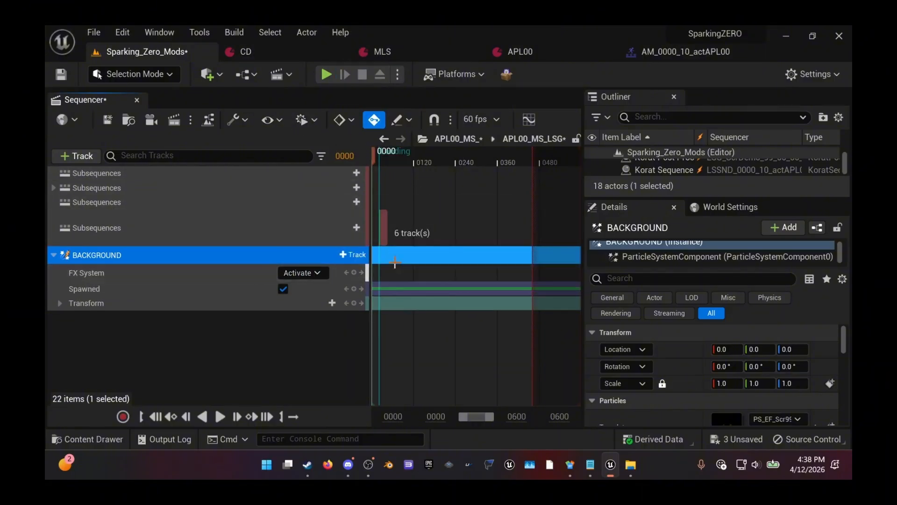
pyautogui.click(355, 255)
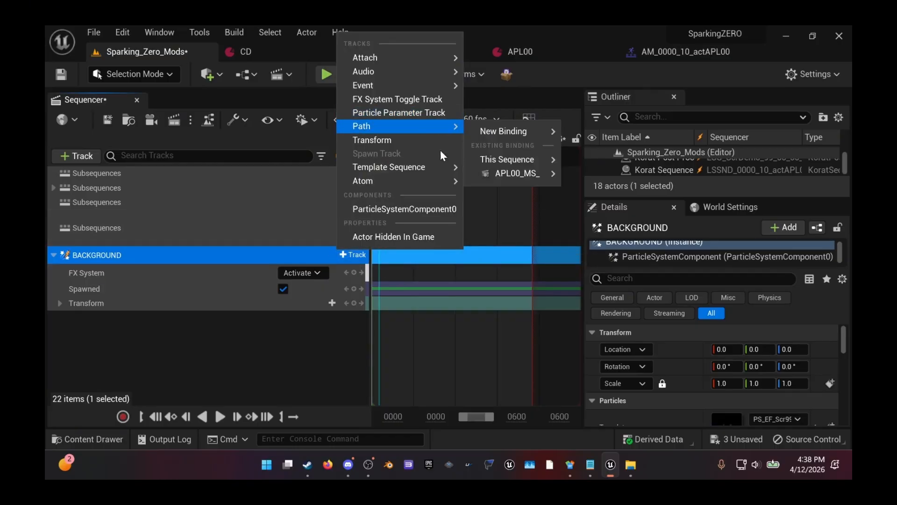
pyautogui.moveTo(402, 175)
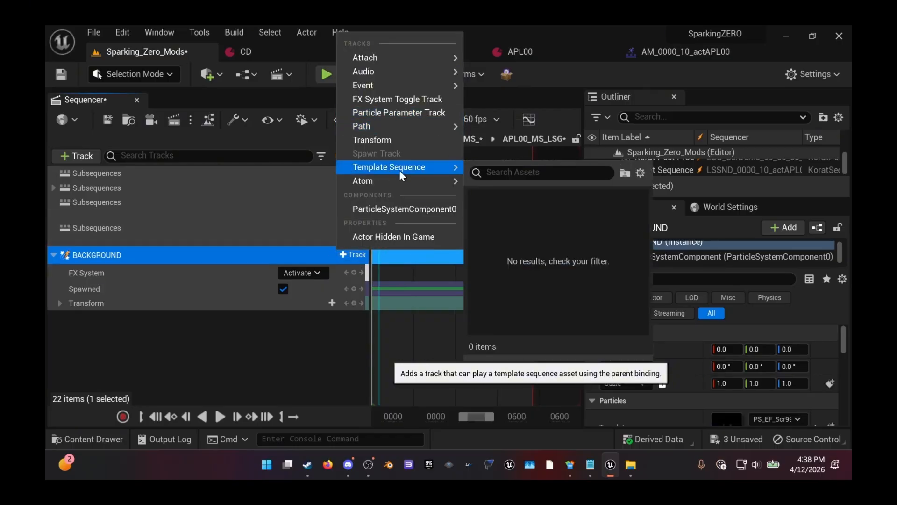
pyautogui.click(275, 260)
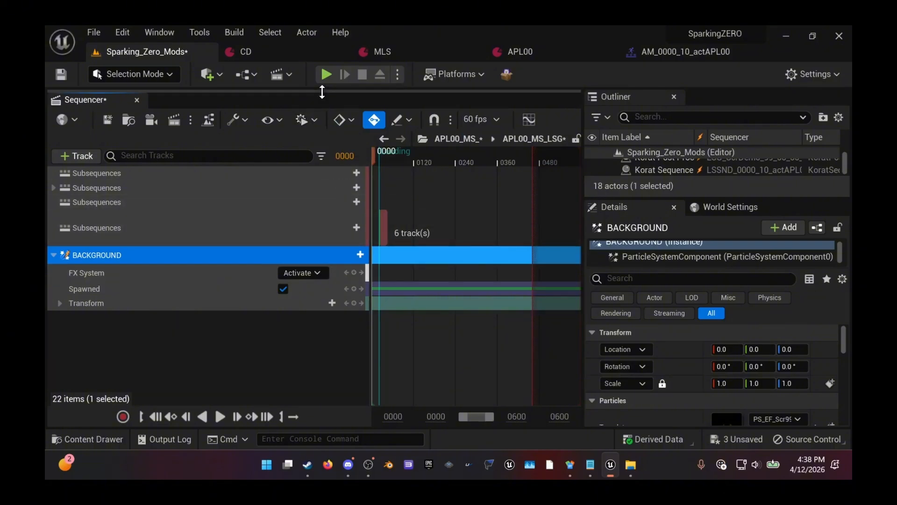
# Step: Bring the viewport back above the Sequencer and set the playhead to frame 0
pyautogui.moveTo(322, 92); pyautogui.dragTo(322, 202)
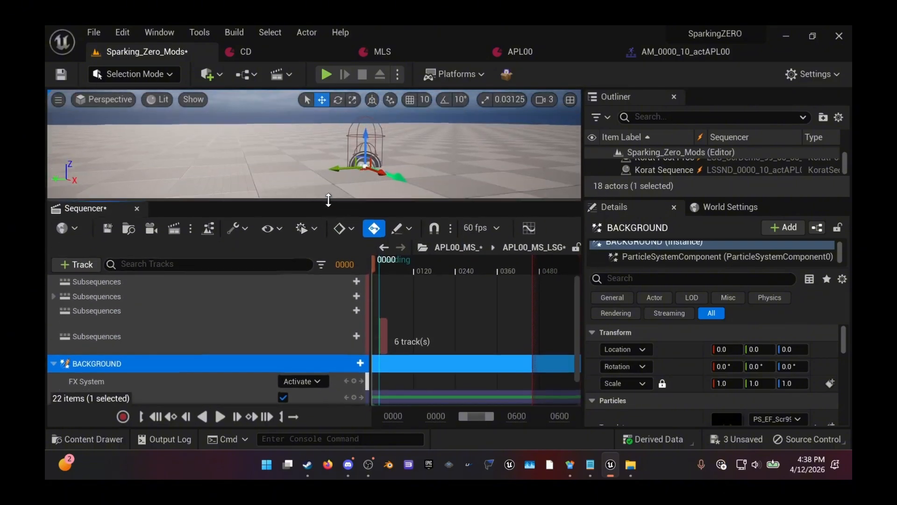
pyautogui.click(345, 265)
pyautogui.press('Return')
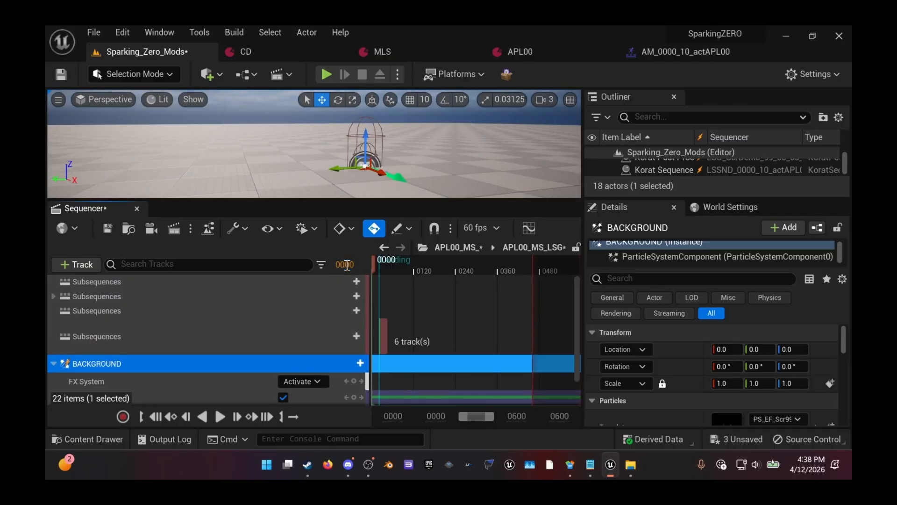
pyautogui.moveTo(416, 279); pyautogui.dragTo(454, 250, button='right')
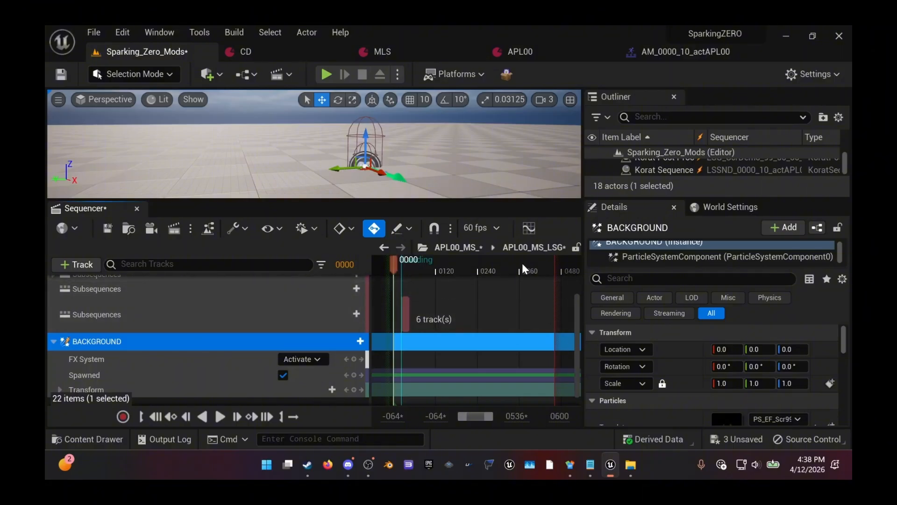
pyautogui.scroll(-1, 282, 295)
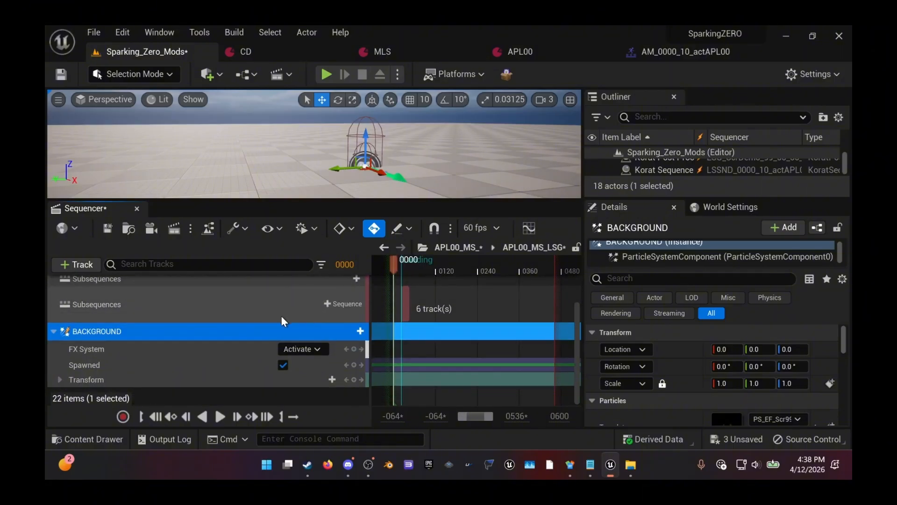
# Step: Try adding a Particle Parameter Track to BACKGROUND and delete that track again
pyautogui.click(354, 330)
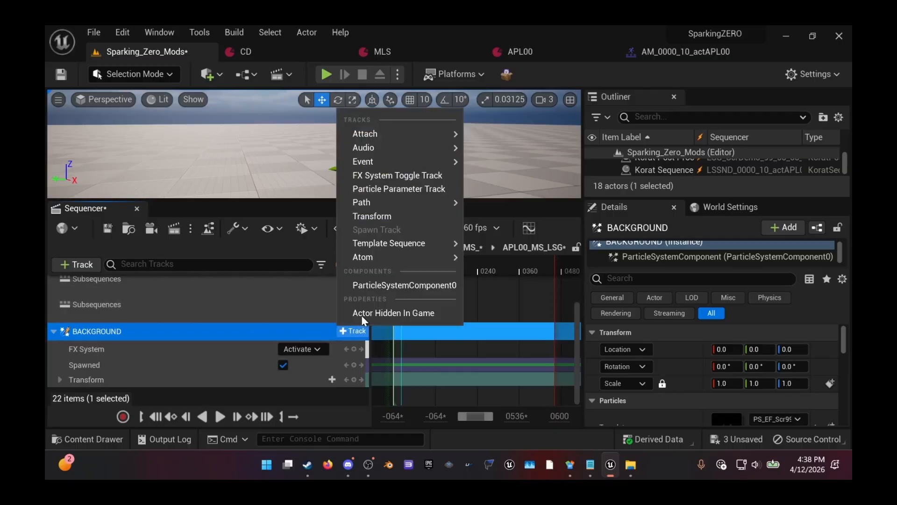
pyautogui.click(382, 188)
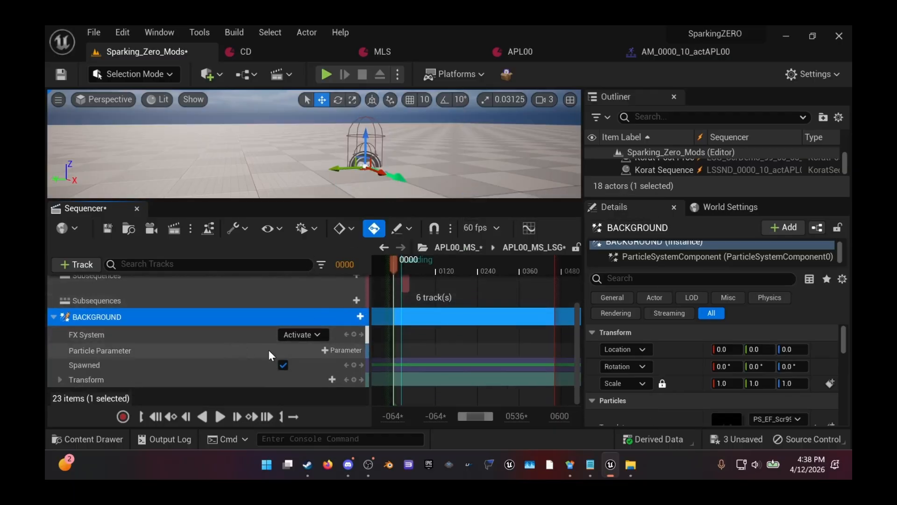
pyautogui.click(270, 355)
pyautogui.press('Delete')
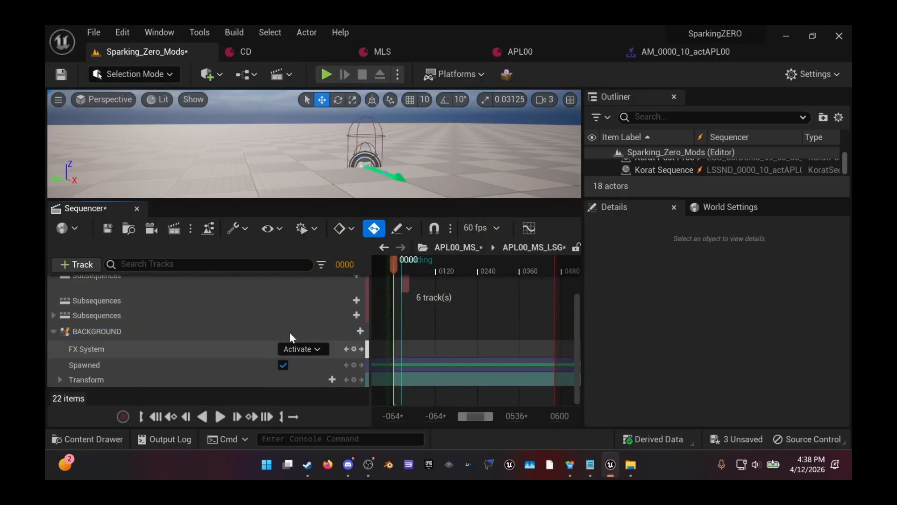
# Step: Key BACKGROUND's transform at frame 0 and attach it to the NULL bone of Bardock_Hope_Of_The_Future_Outfit_1's CharacterMesh0 component
pyautogui.click(354, 379)
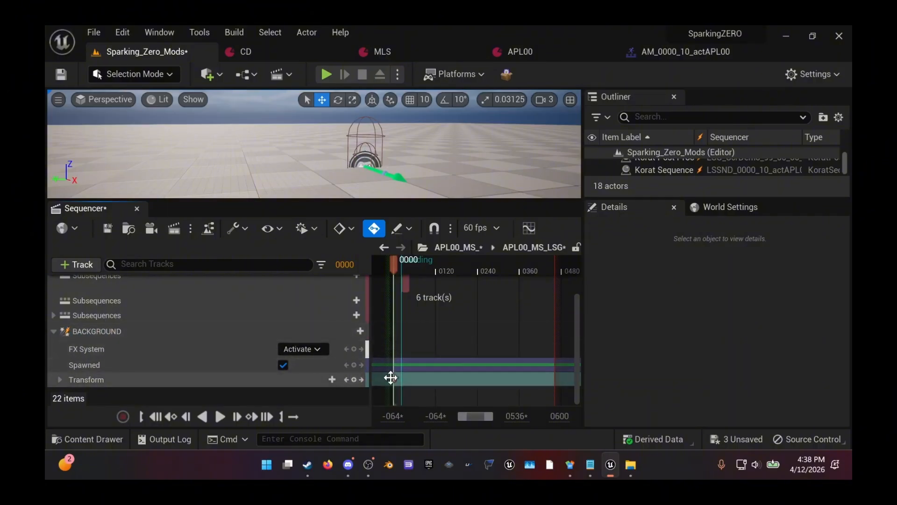
pyautogui.click(355, 332)
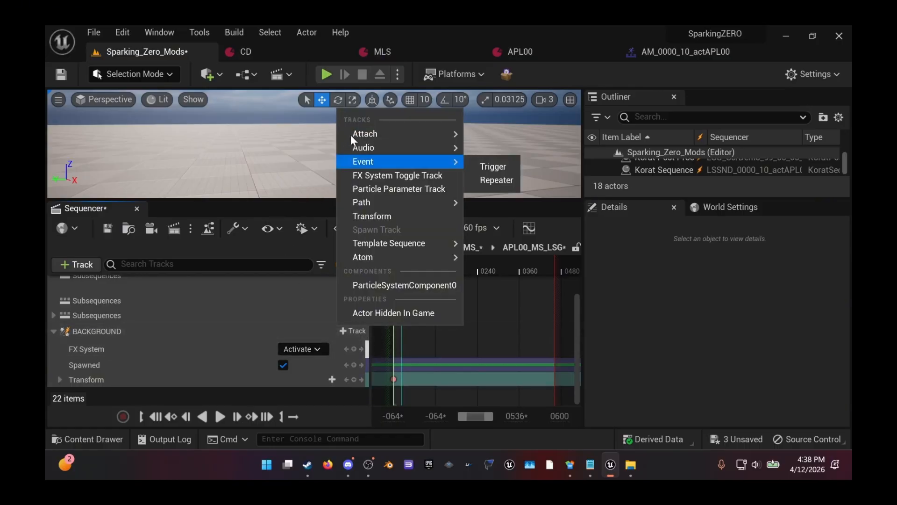
pyautogui.moveTo(369, 134)
pyautogui.moveTo(519, 168)
pyautogui.moveTo(511, 186)
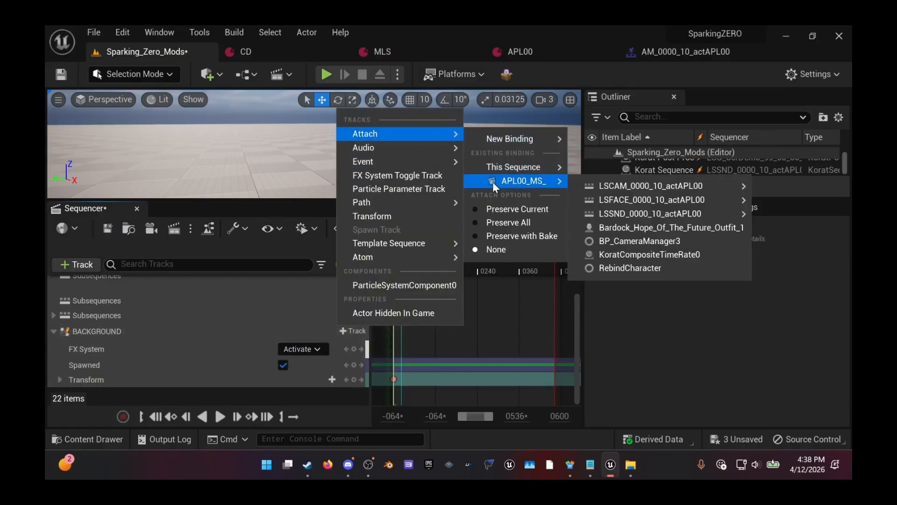
pyautogui.click(614, 228)
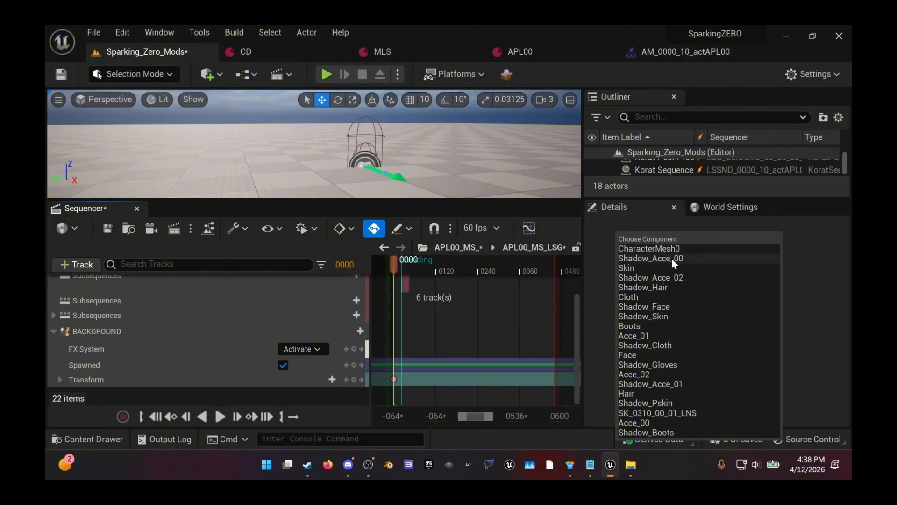
pyautogui.click(638, 250)
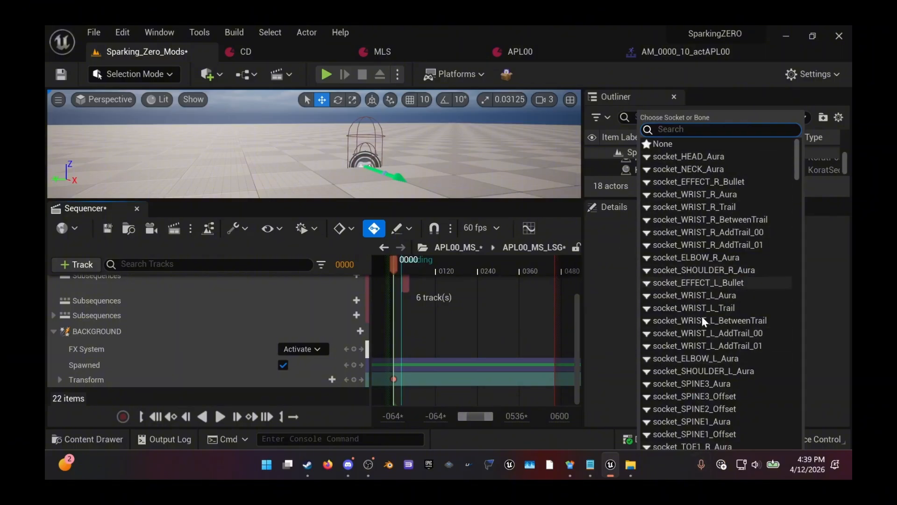
pyautogui.write('NULL')
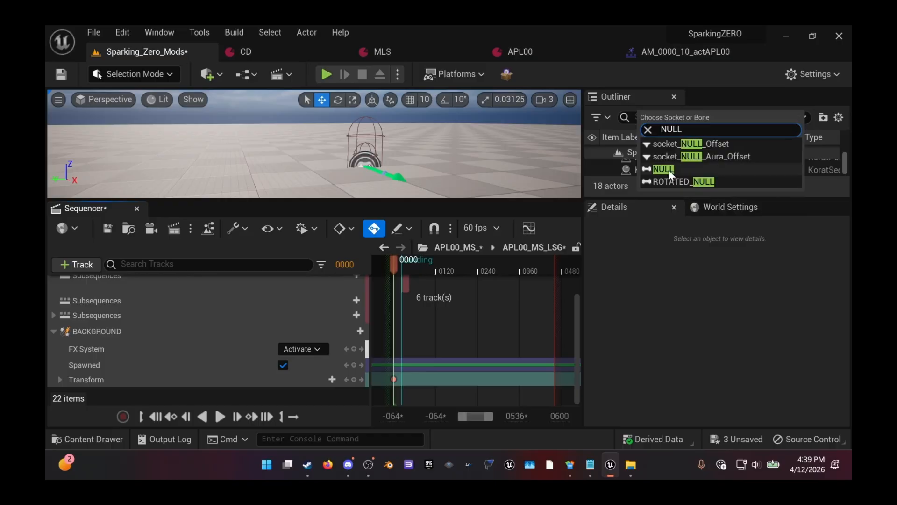
pyautogui.click(669, 171)
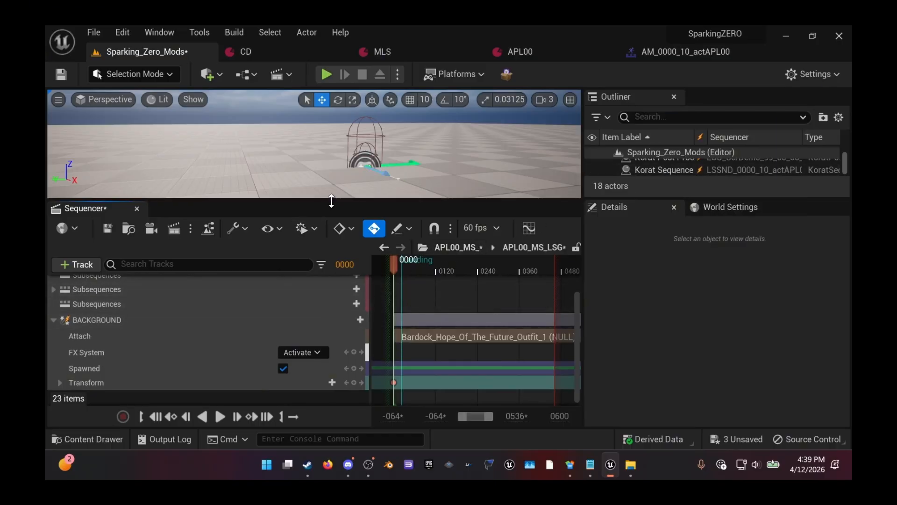
# Step: Add an Activate key to BACKGROUND's FX System track at frame 0 and play the sequence from before the start
pyautogui.moveTo(321, 172)
pyautogui.mouseDown(button='right')
pyautogui.moveTo(328, 146)
pyautogui.moveTo(334, 163)
pyautogui.mouseUp(button='right')
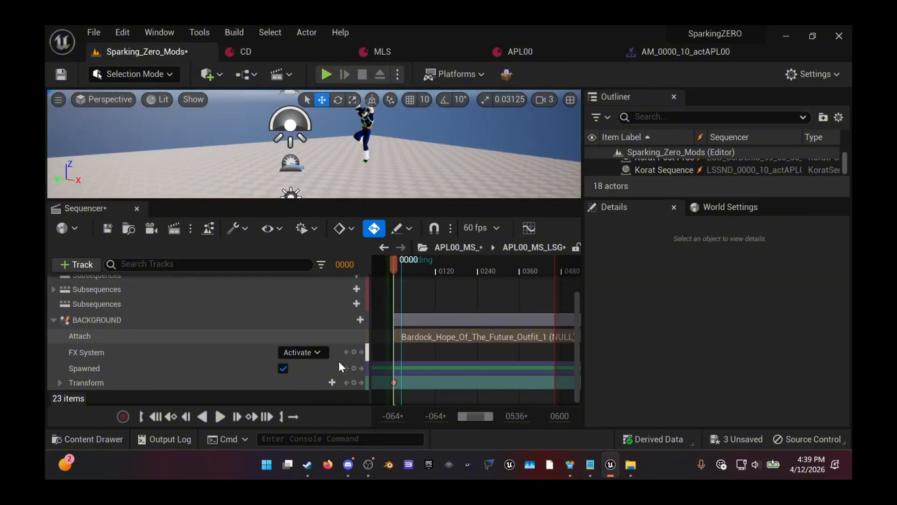
pyautogui.click(317, 352)
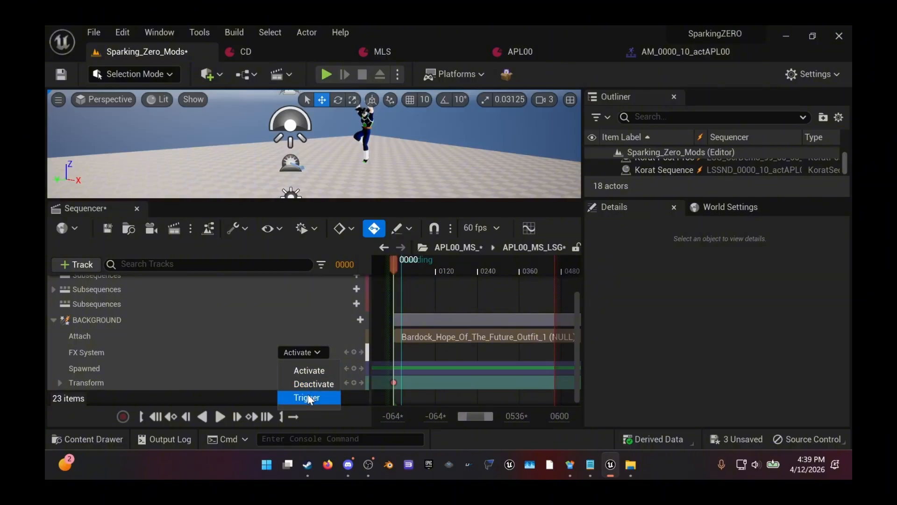
pyautogui.click(307, 371)
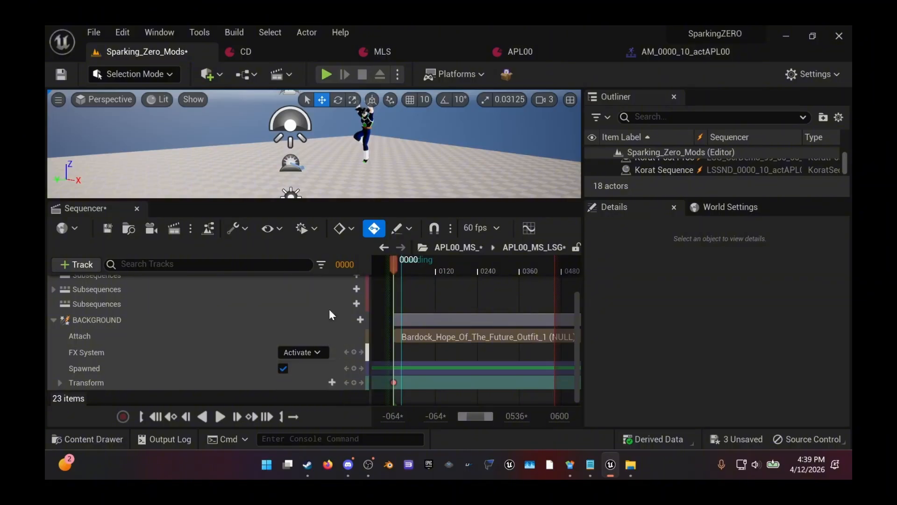
pyautogui.click(354, 352)
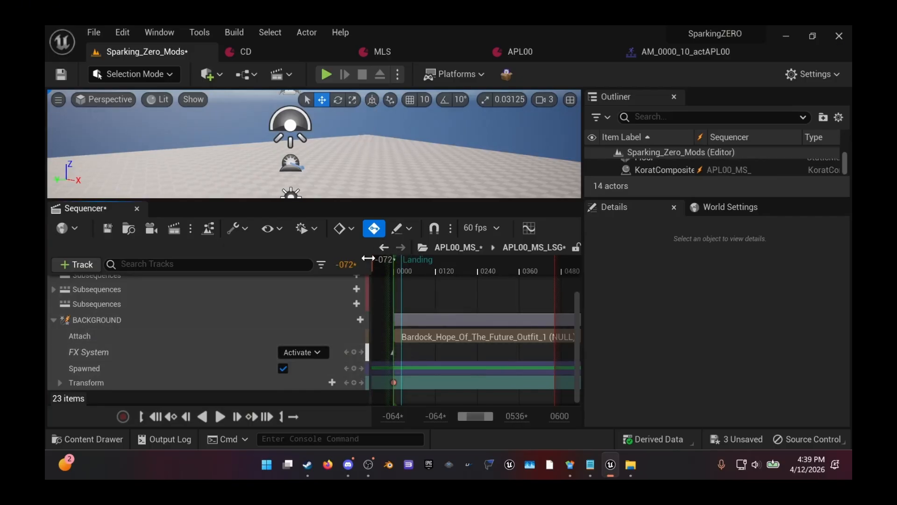
pyautogui.press('space')
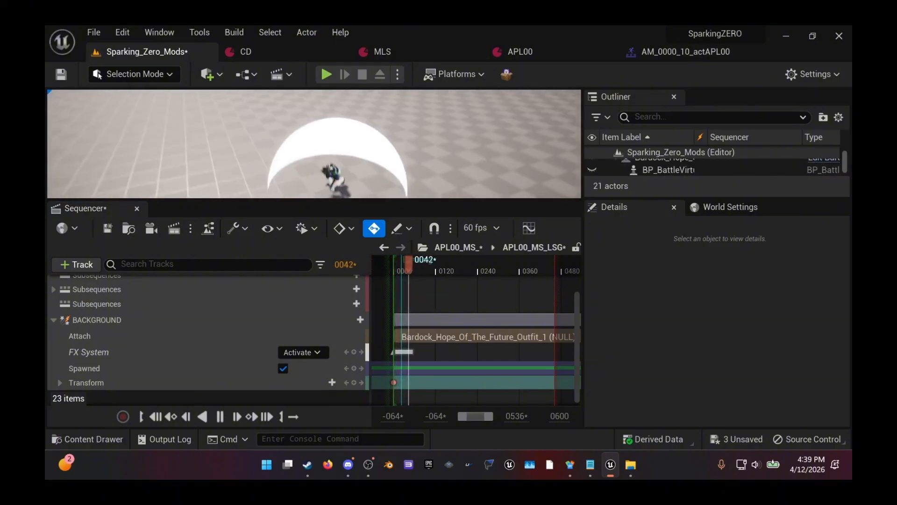
pyautogui.click(383, 267)
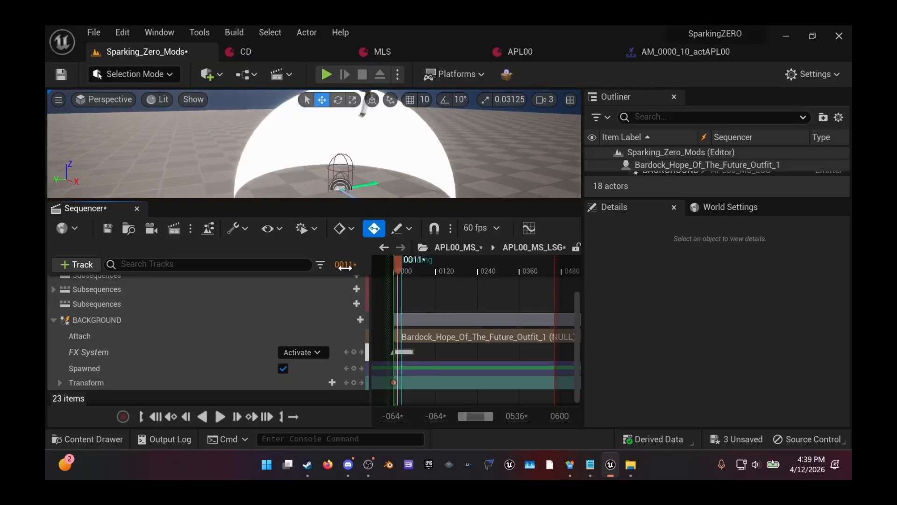
# Step: At frame 0, scale the BACKGROUND emitter up uniformly to about 8.07 so the dome surrounds the character
pyautogui.click(346, 266)
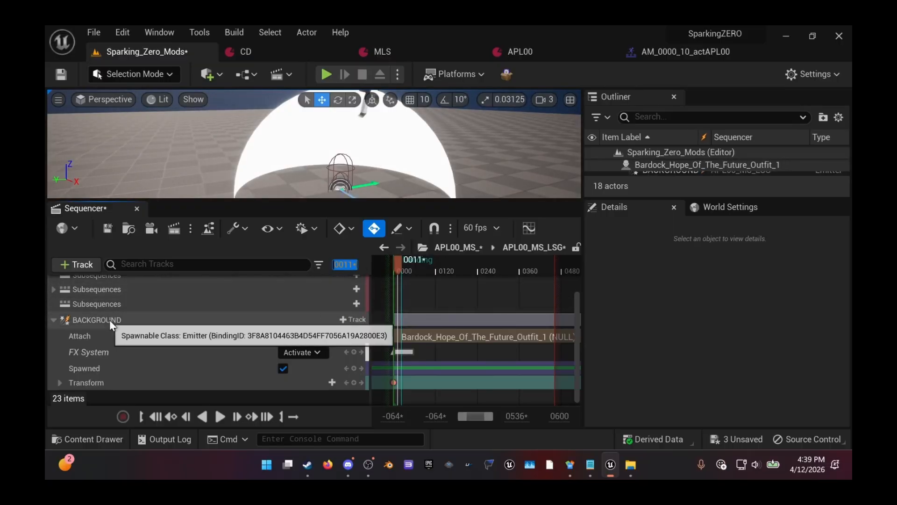
pyautogui.write('0')
pyautogui.press('Return')
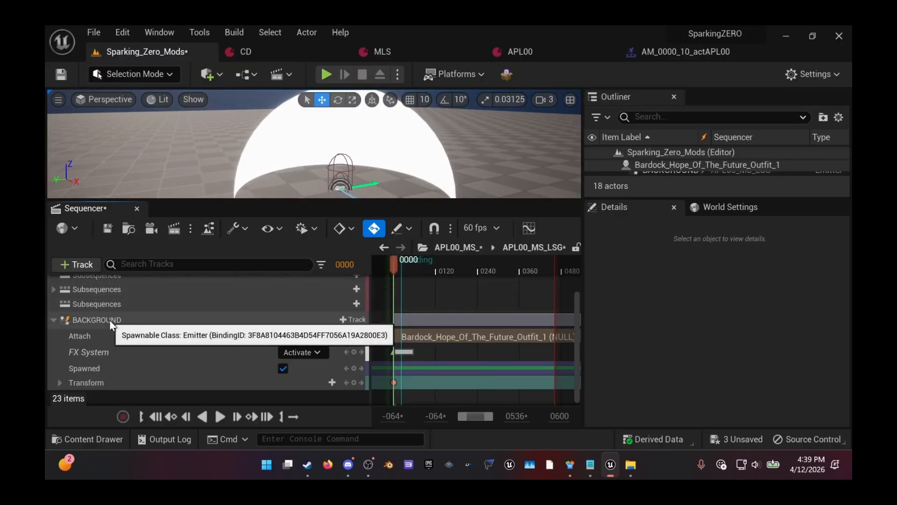
pyautogui.click(112, 324)
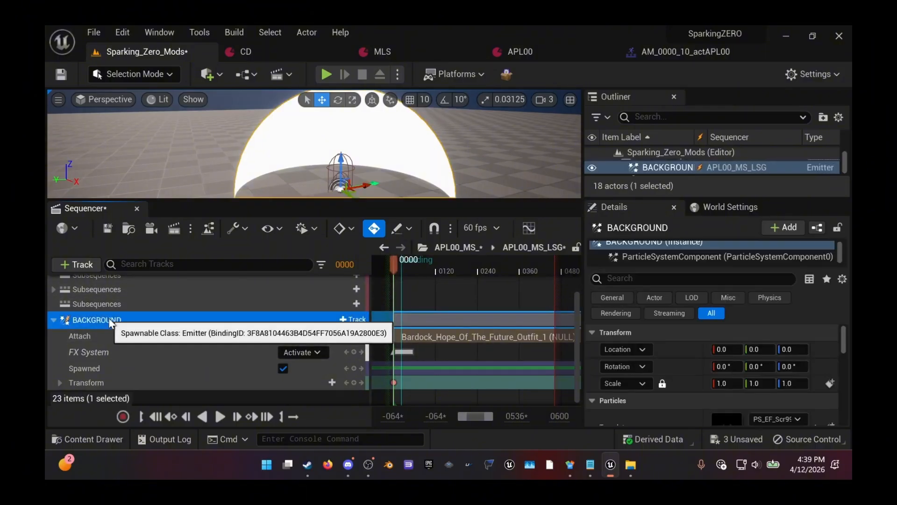
pyautogui.press('r')
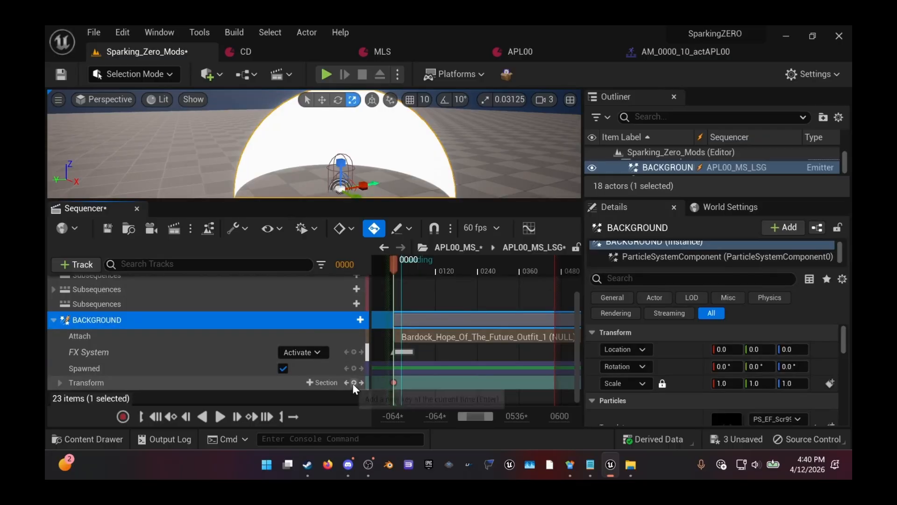
pyautogui.moveTo(304, 201); pyautogui.dragTo(308, 322)
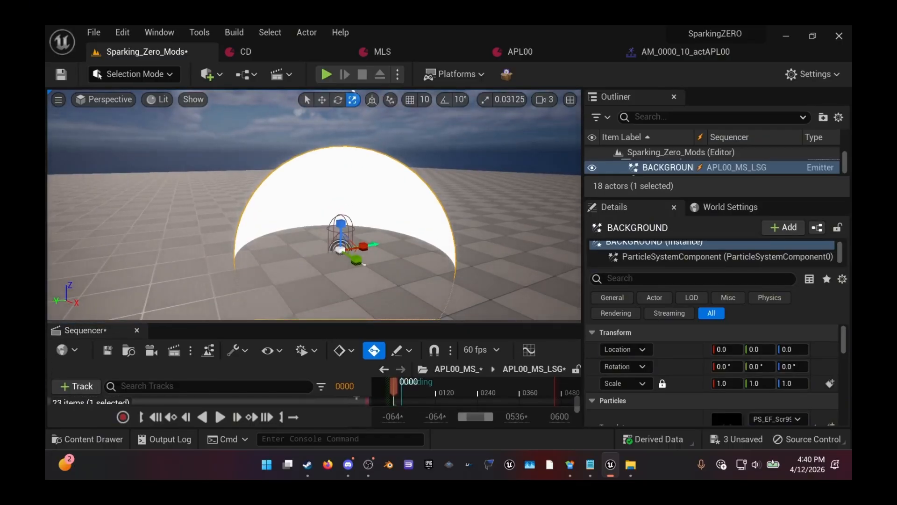
pyautogui.scroll(6, 337, 256)
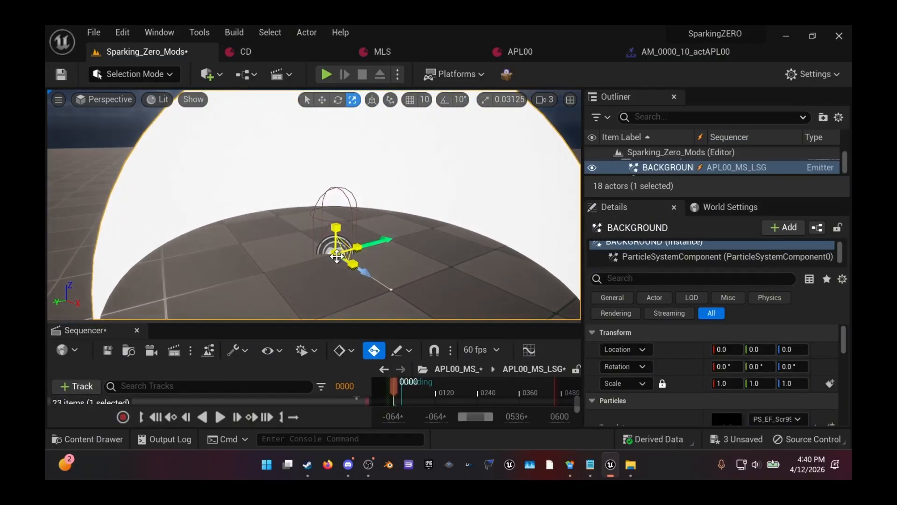
pyautogui.moveTo(336, 255); pyautogui.dragTo(283, 281)
pyautogui.moveTo(265, 296); pyautogui.dragTo(282, 269, button='right')
pyautogui.press('s')
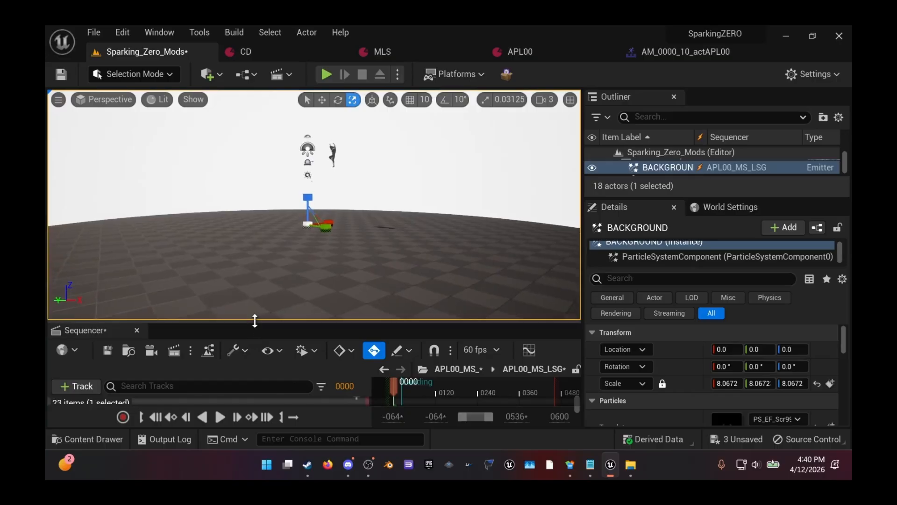
# Step: Play the sequence from before frame 0 to preview the enlarged BACKGROUND effect
pyautogui.moveTo(254, 320); pyautogui.dragTo(265, 214)
pyautogui.scroll(-1, 318, 312)
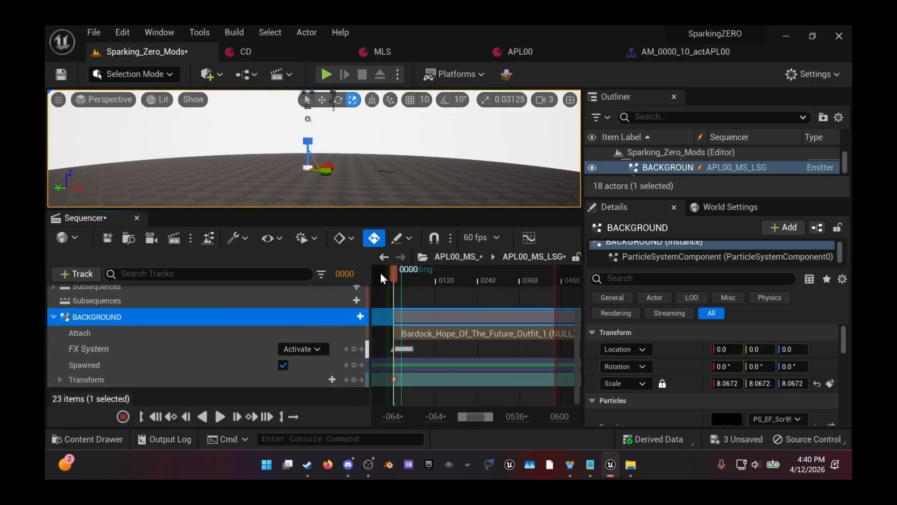
pyautogui.moveTo(380, 273); pyautogui.dragTo(369, 270)
pyautogui.press('space')
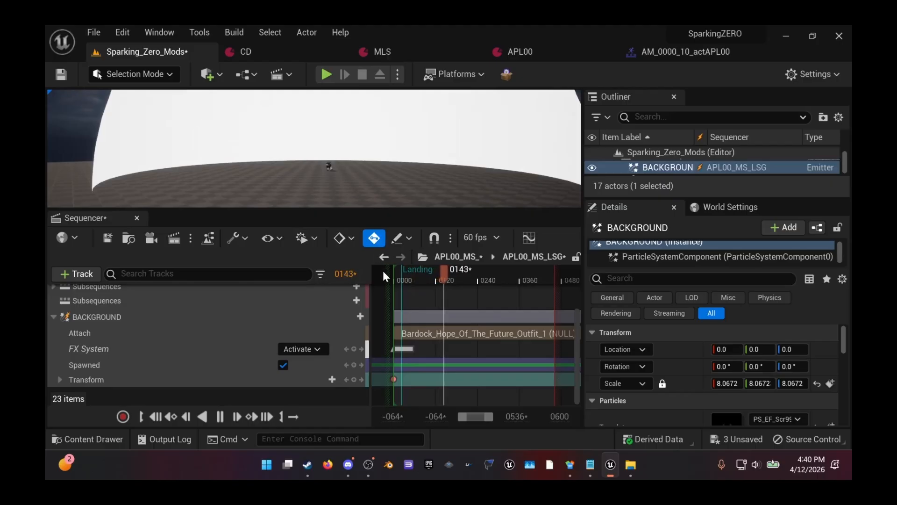
pyautogui.press('space')
# Step: Add a Deactivate key to BACKGROUND's FX System track near the sequence end, at about frame 459
pyautogui.moveTo(519, 278); pyautogui.dragTo(547, 278)
pyautogui.press('space')
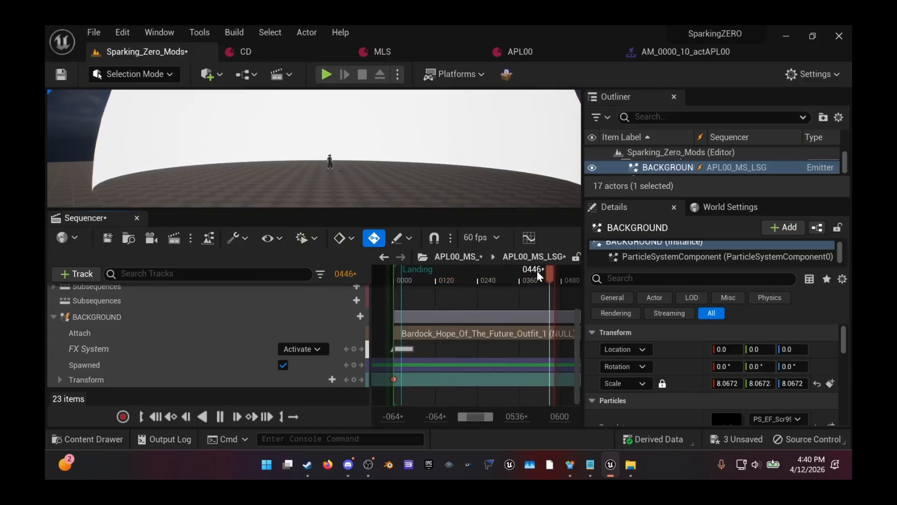
pyautogui.click(319, 350)
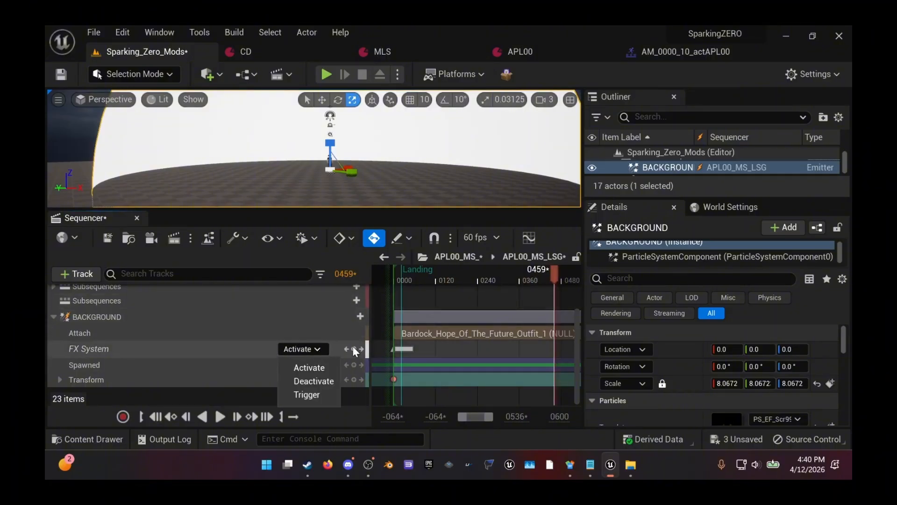
pyautogui.click(319, 380)
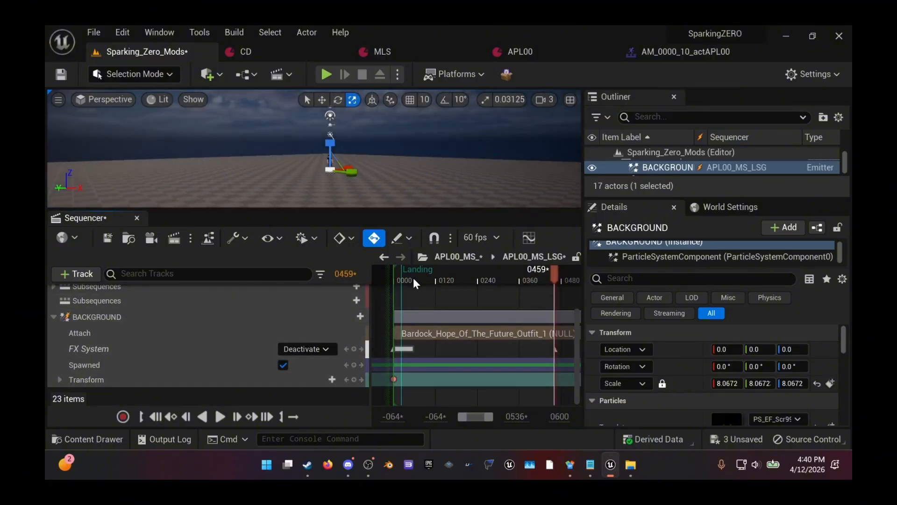
# Step: Play the sequence to about frame 218, key BACKGROUND's transform there, and scale it down uniformly to about 2.32
pyautogui.click(378, 275)
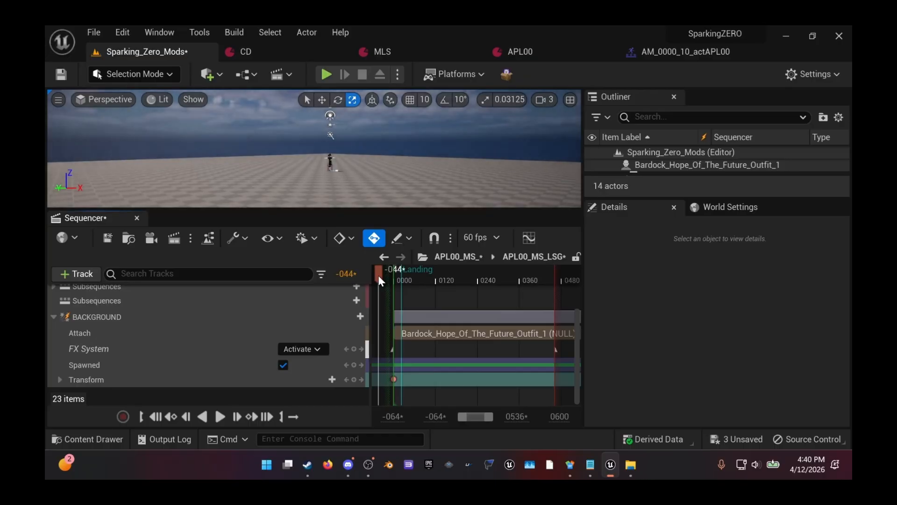
pyautogui.press('space')
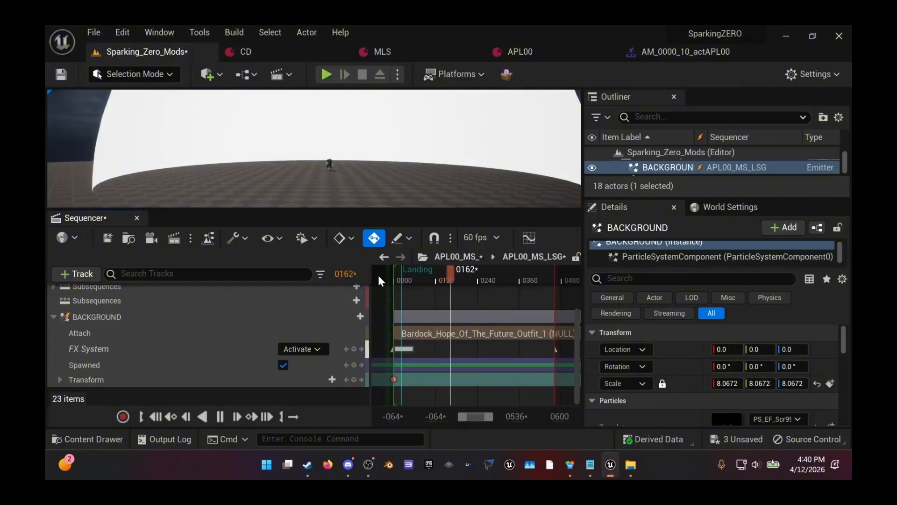
pyautogui.press('space')
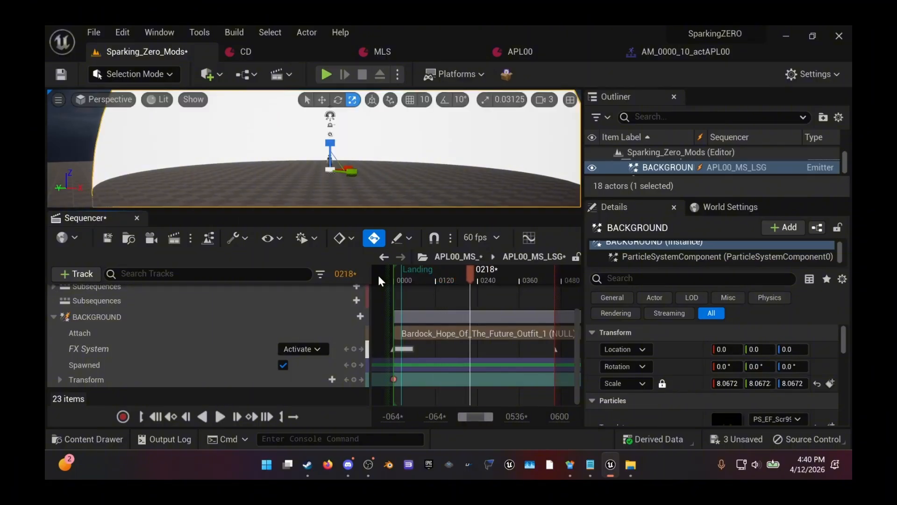
pyautogui.click(354, 379)
pyautogui.click(111, 316)
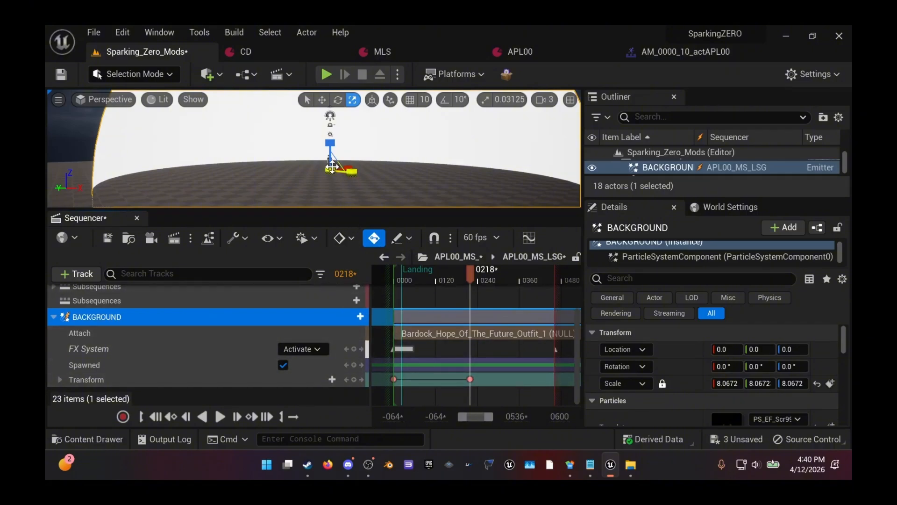
pyautogui.moveTo(330, 168); pyautogui.dragTo(309, 178)
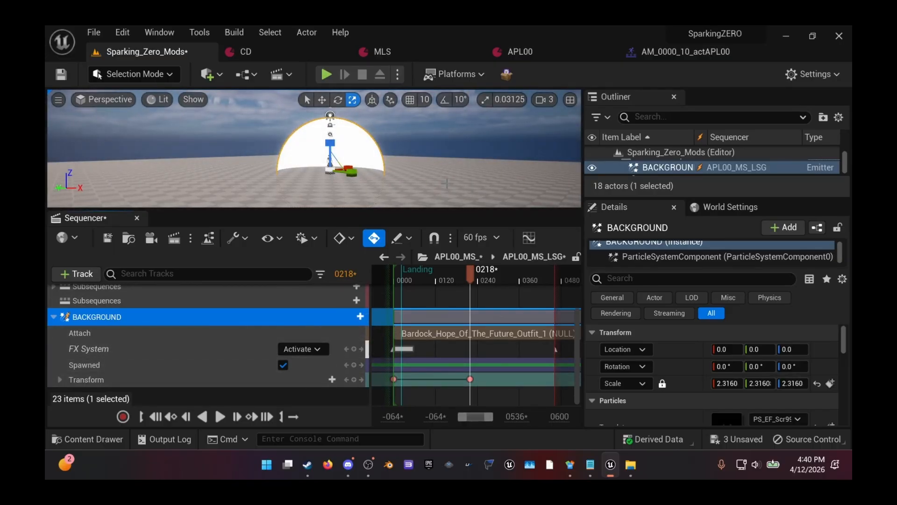
# Step: Scale BACKGROUND up to about 4.12 at frame 307, and delete the transform key this adds
pyautogui.moveTo(467, 273); pyautogui.dragTo(502, 274)
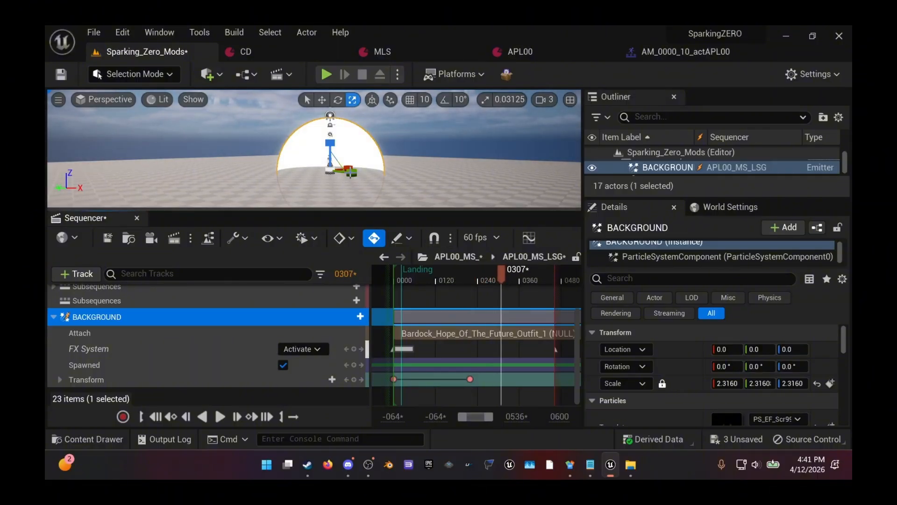
pyautogui.moveTo(330, 171); pyautogui.dragTo(394, 178)
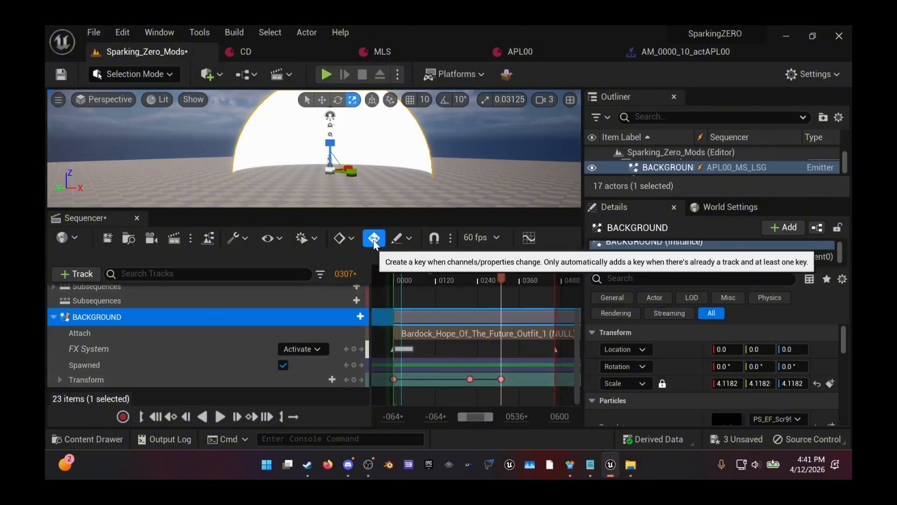
pyautogui.click(499, 379)
pyautogui.press('Delete')
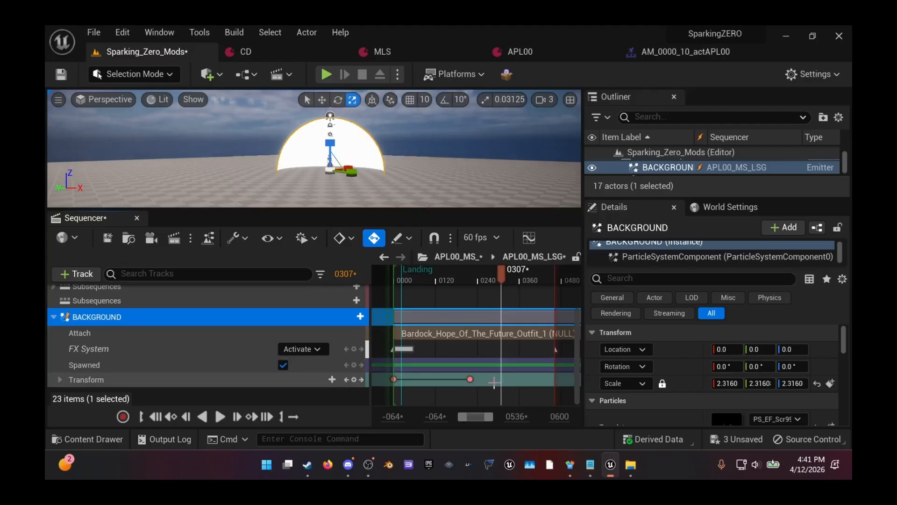
# Step: Play the sequence from before frame 0 to preview BACKGROUND's scale animation
pyautogui.moveTo(411, 279); pyautogui.dragTo(370, 274)
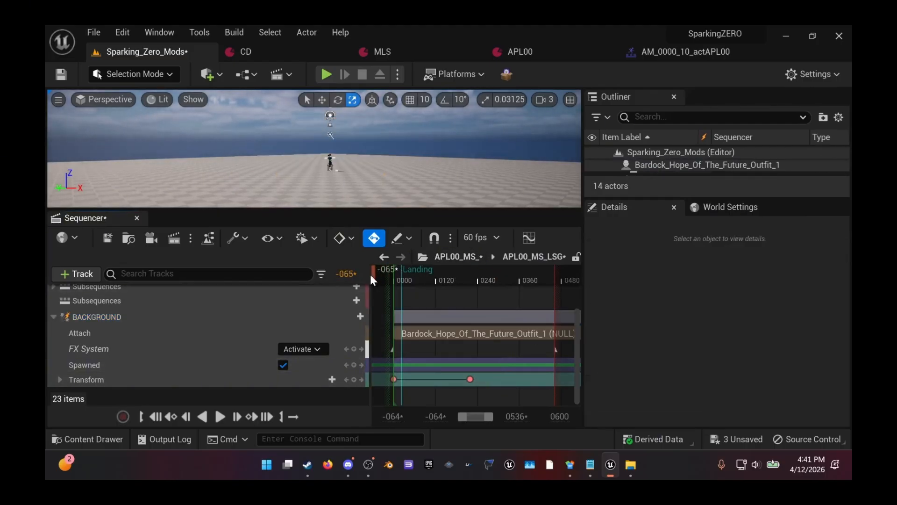
pyautogui.press('space')
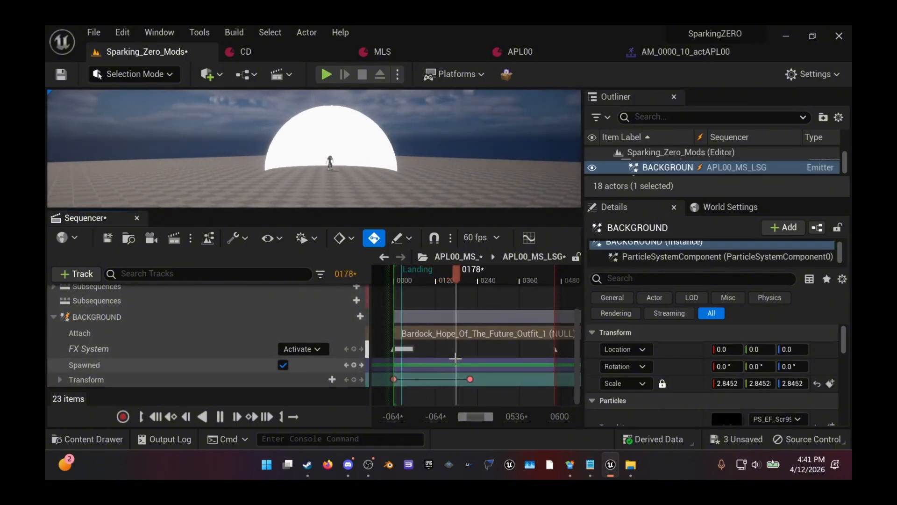
# Step: Stop playback and delete BACKGROUND's transform key at frame 218
pyautogui.press('space')
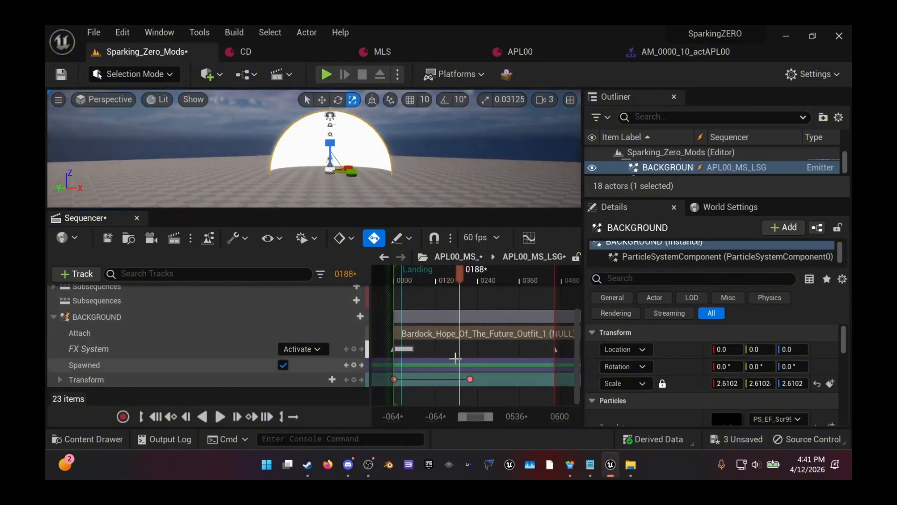
pyautogui.click(54, 315)
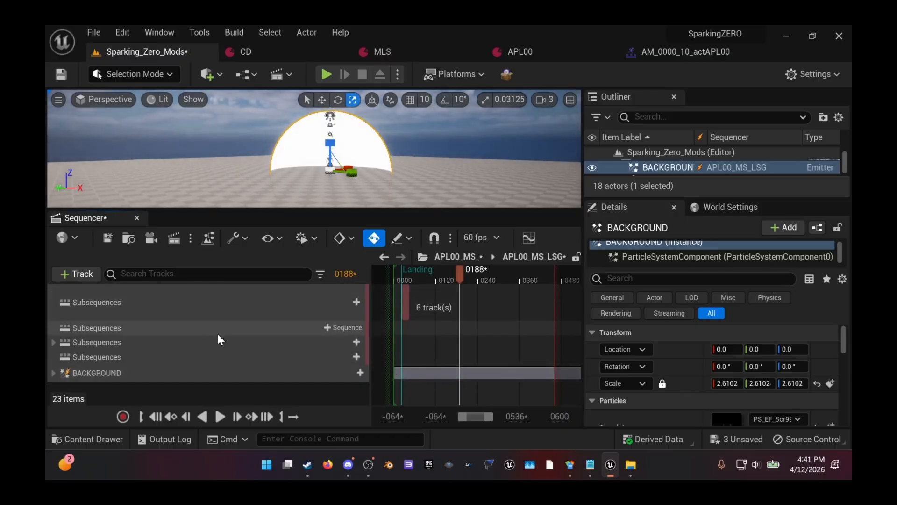
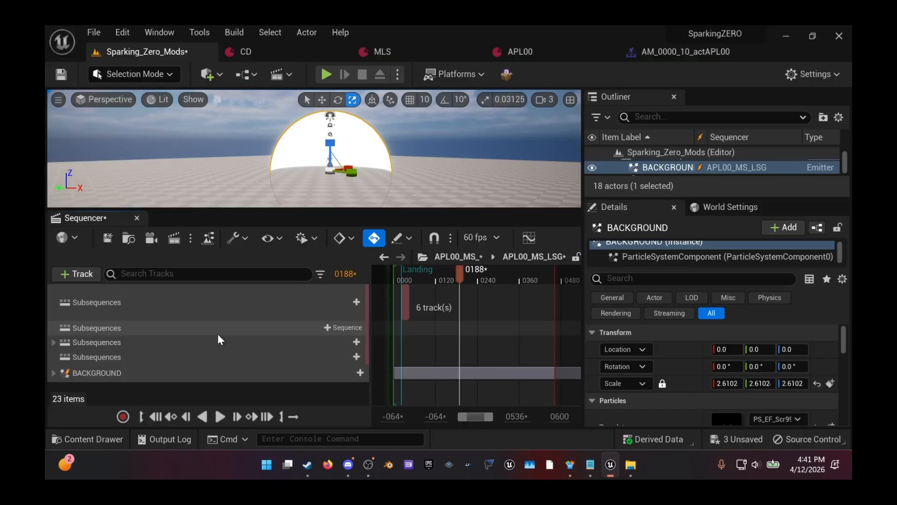
pyautogui.click(53, 372)
pyautogui.scroll(-2, 302, 318)
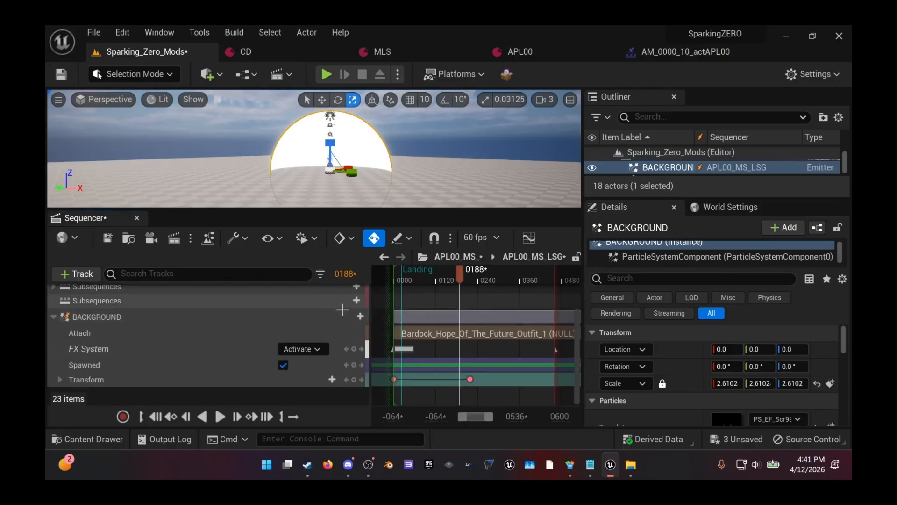
pyautogui.click(313, 332)
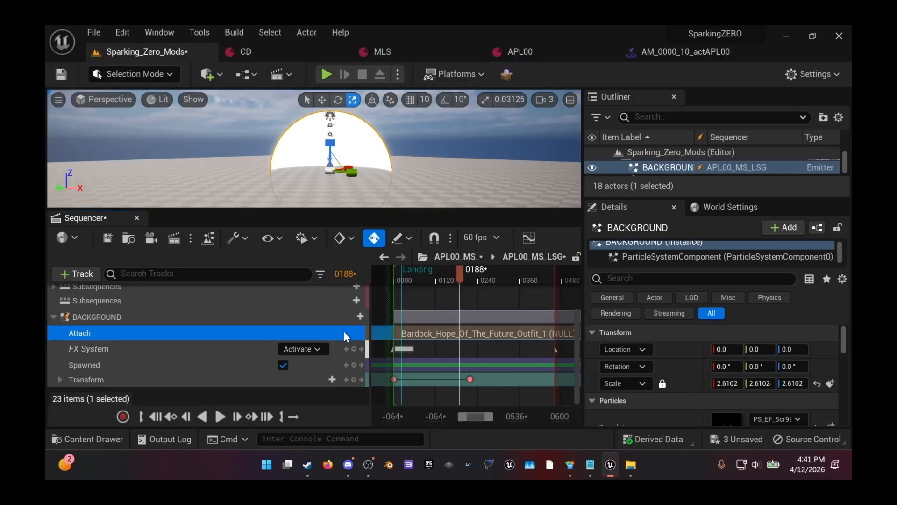
pyautogui.click(470, 378)
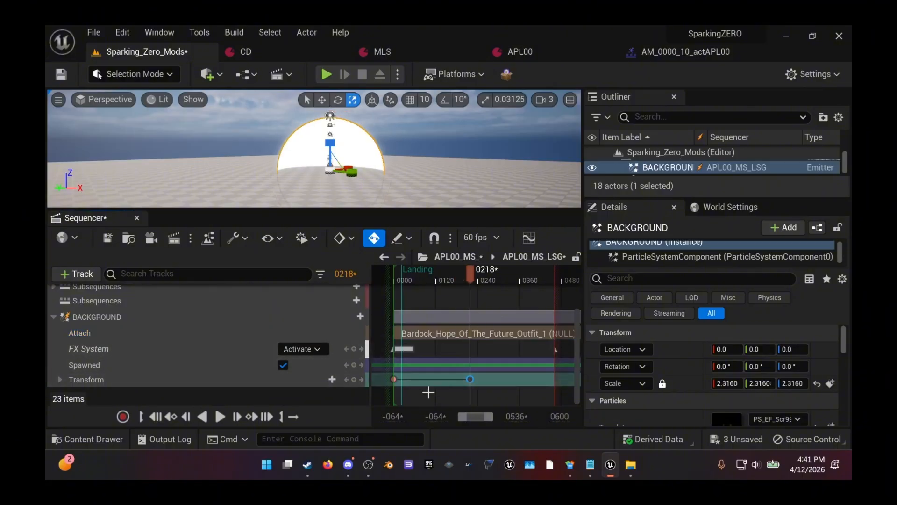
pyautogui.press('Delete')
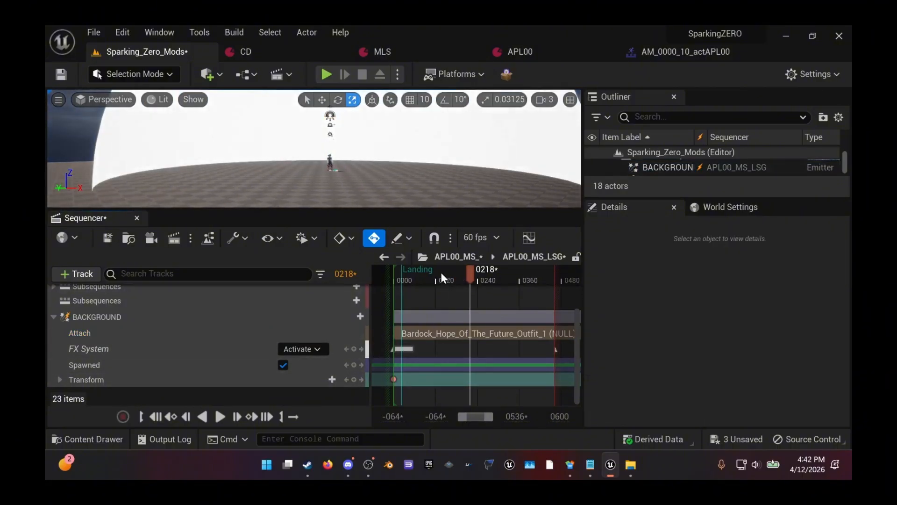
# Step: Play the sequence from before frame 0 to about frame 69 to preview BACKGROUND's scale, and collapse its tracks
pyautogui.moveTo(441, 272); pyautogui.dragTo(371, 276)
pyautogui.press('space')
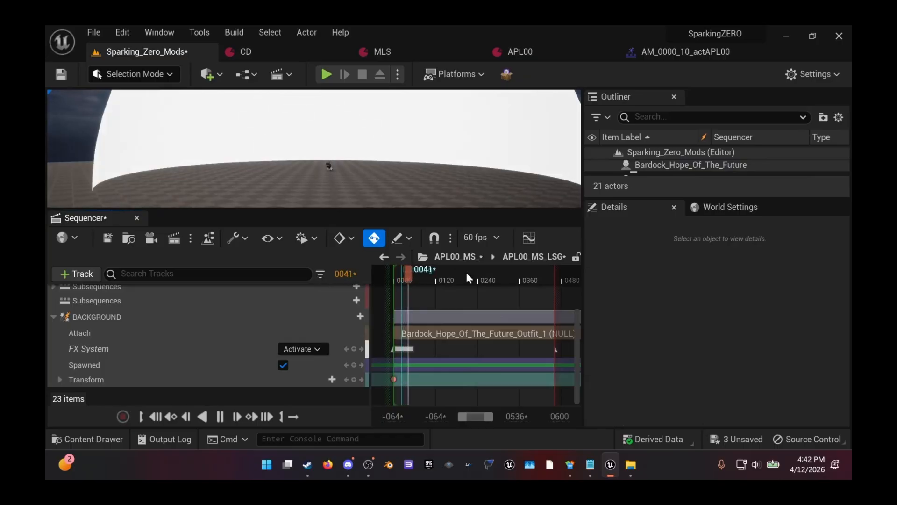
pyautogui.press('space')
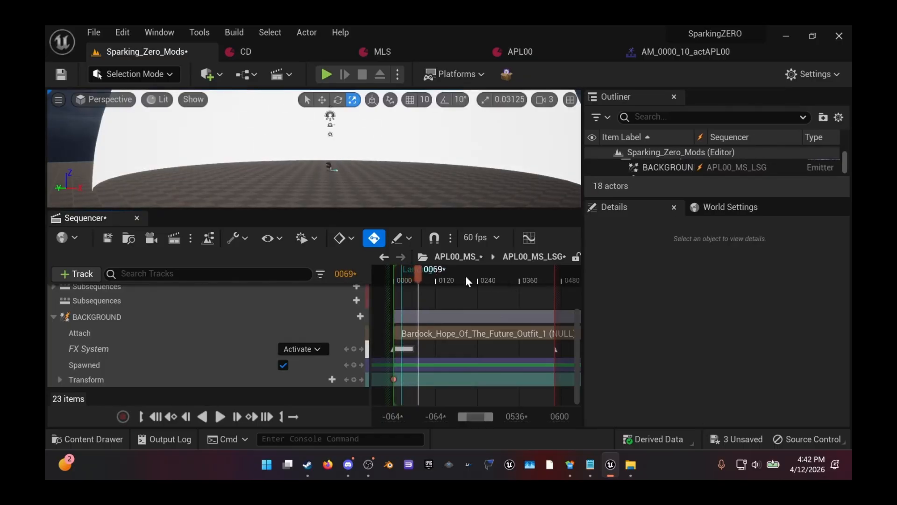
pyautogui.click(50, 317)
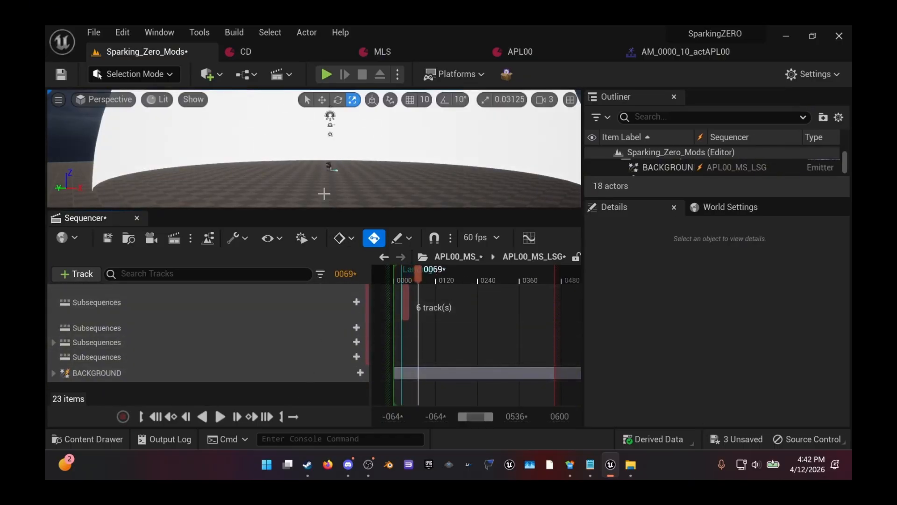
# Step: Switch to the SZ_ID_LIST spreadsheet in Neat Office Calc and copy Gogeta (Super) Super Saiyan God Super Saiyan's ID, 0110_03
pyautogui.moveTo(311, 209); pyautogui.dragTo(310, 90)
pyautogui.hotkey('ctrl', 'space')
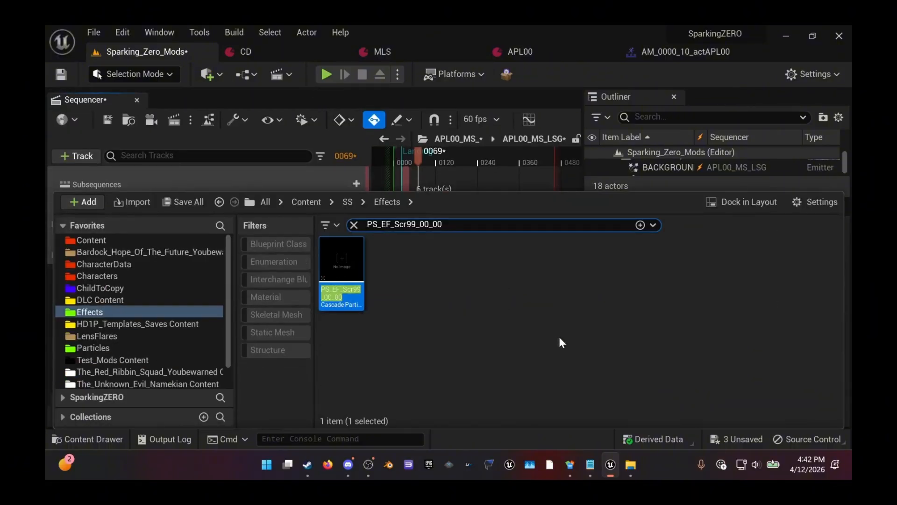
pyautogui.click(569, 464)
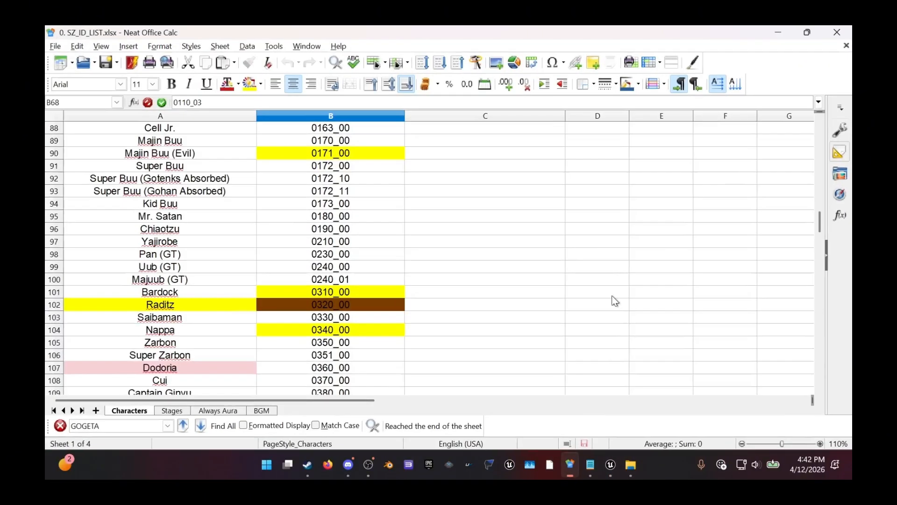
pyautogui.hotkey('ctrl', 'f')
pyautogui.press('Return')
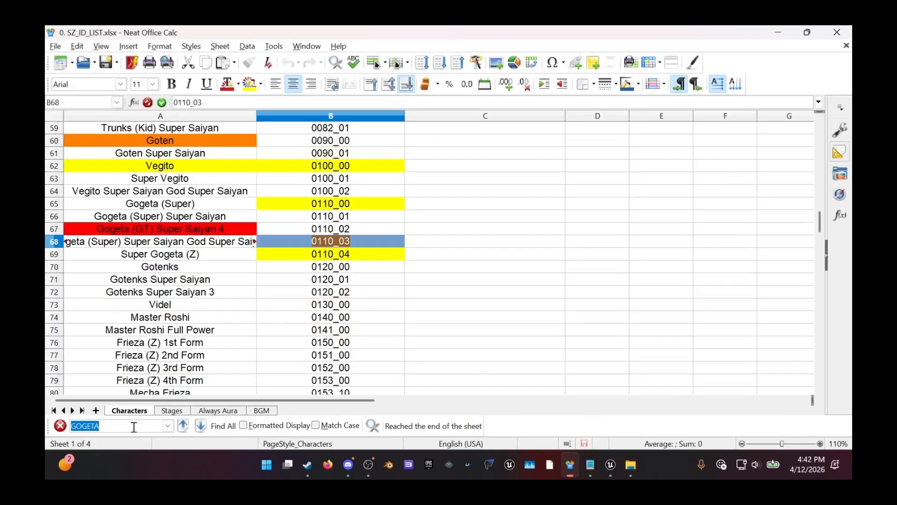
pyautogui.doubleClick(336, 240)
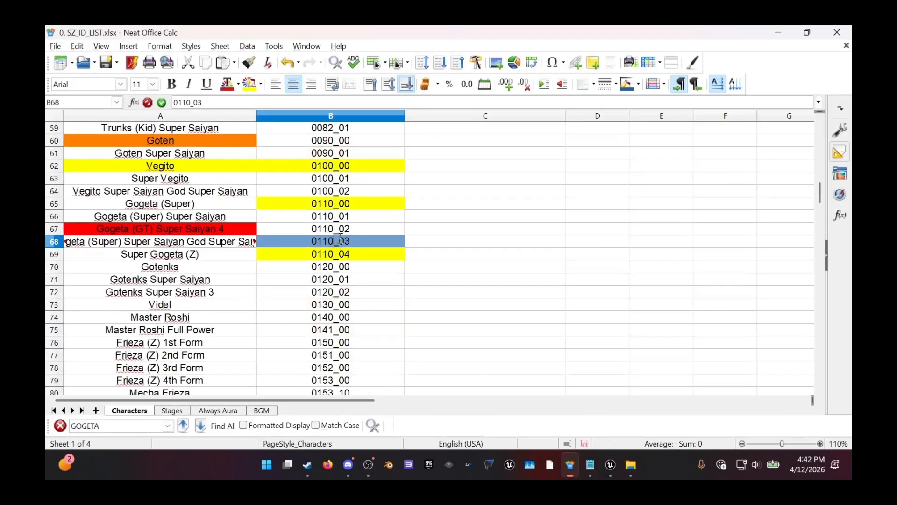
pyautogui.moveTo(351, 239); pyautogui.dragTo(280, 239)
pyautogui.hotkey('ctrl', 'c')
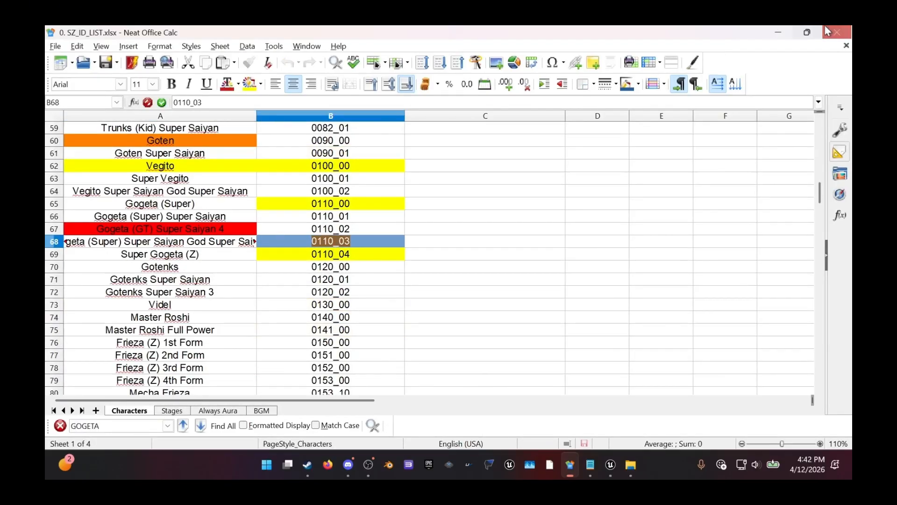
# Step: Return to Unreal Editor and search the Effects folder for 0110_03 assets
pyautogui.click(778, 32)
pyautogui.moveTo(450, 225); pyautogui.dragTo(300, 226)
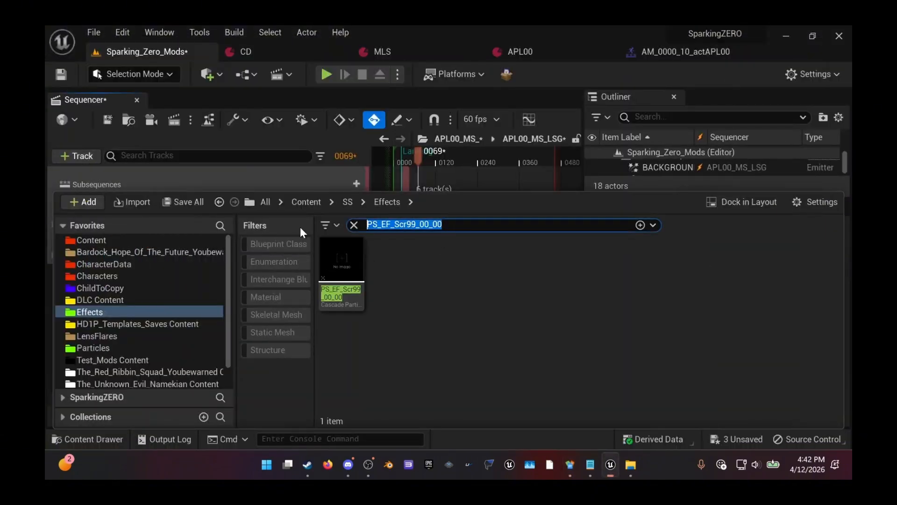
pyautogui.hotkey('ctrl', 'v')
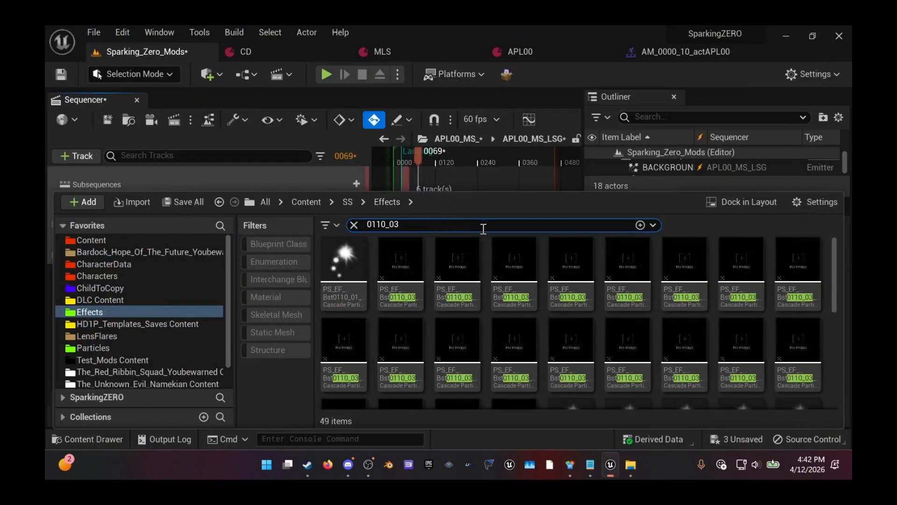
pyautogui.moveTo(489, 191); pyautogui.dragTo(486, 125)
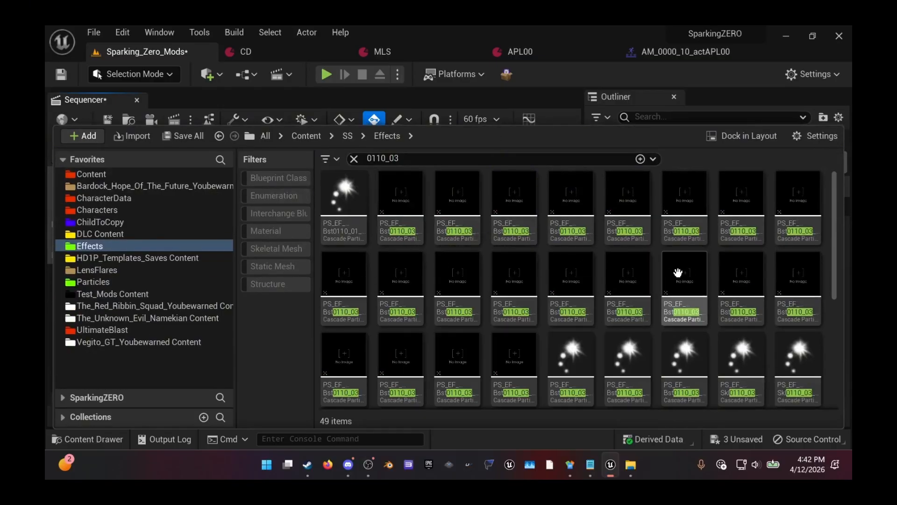
# Step: Open several of the found 0110_03 Cascade particle systems one at a time, examining each effect preview and closing it
pyautogui.doubleClick(681, 272)
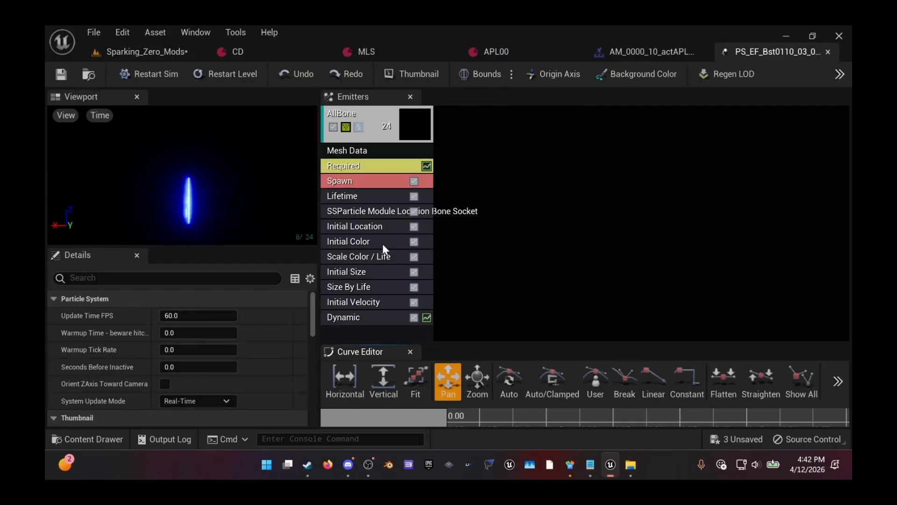
pyautogui.click(828, 53)
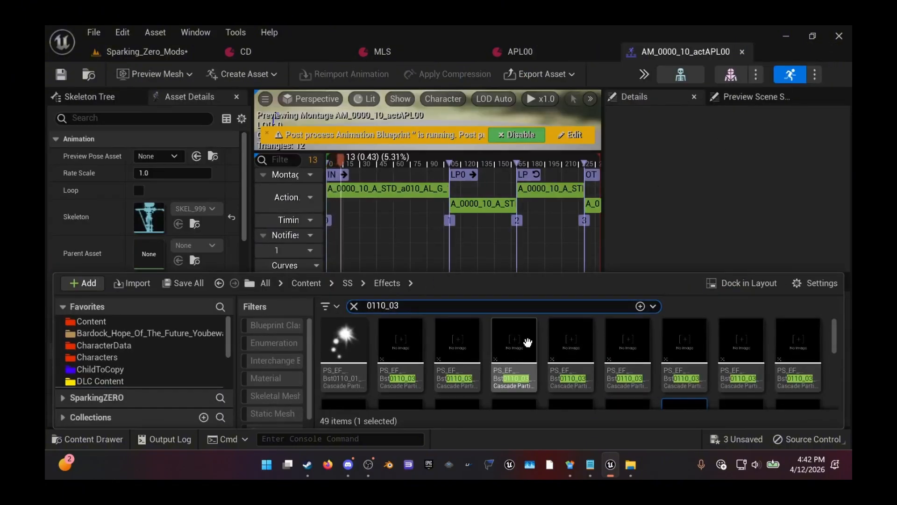
pyautogui.moveTo(553, 270); pyautogui.dragTo(552, 177)
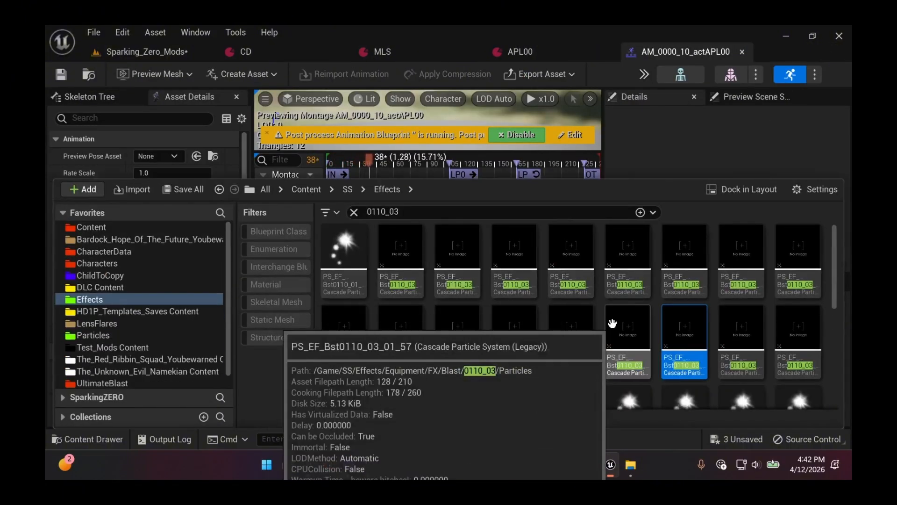
pyautogui.doubleClick(571, 262)
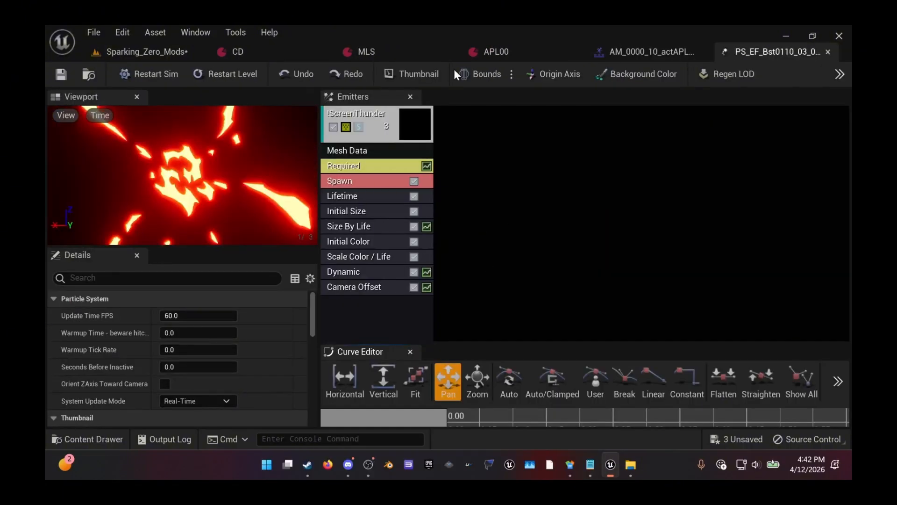
pyautogui.click(827, 52)
pyautogui.doubleClick(607, 331)
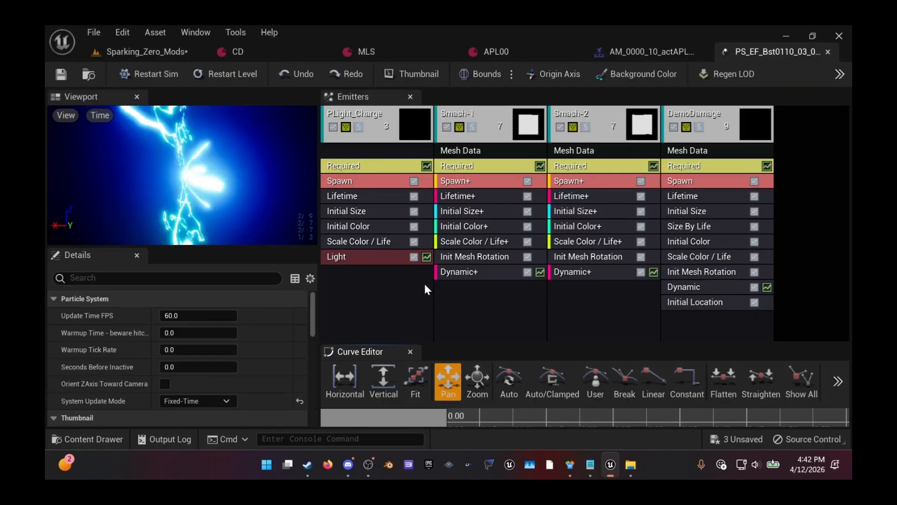
pyautogui.click(828, 52)
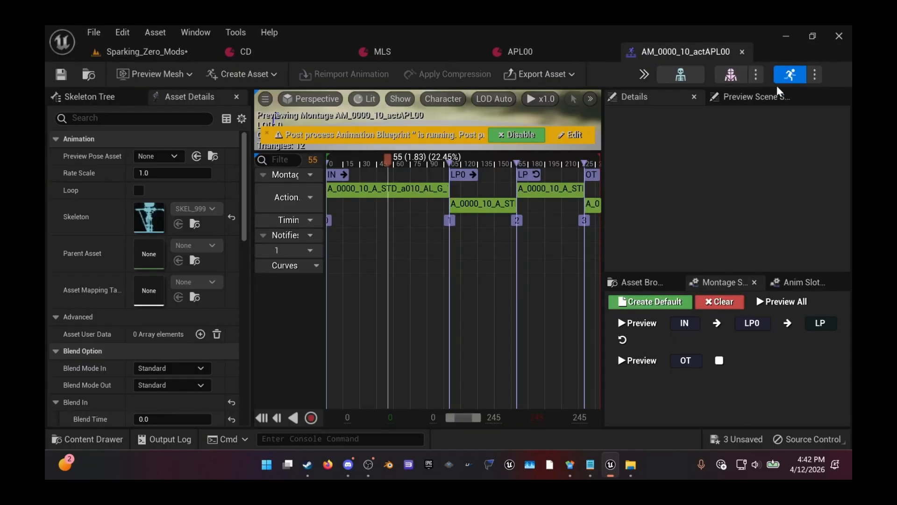
pyautogui.doubleClick(496, 328)
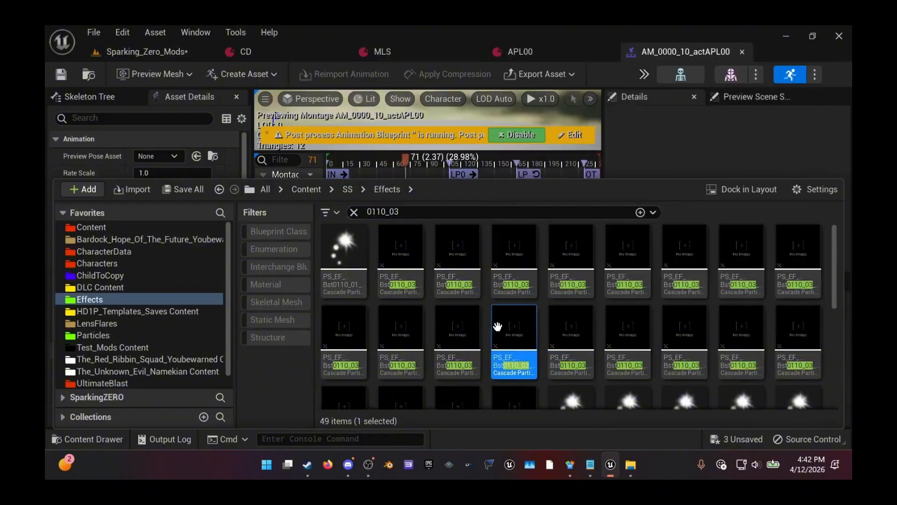
pyautogui.click(827, 51)
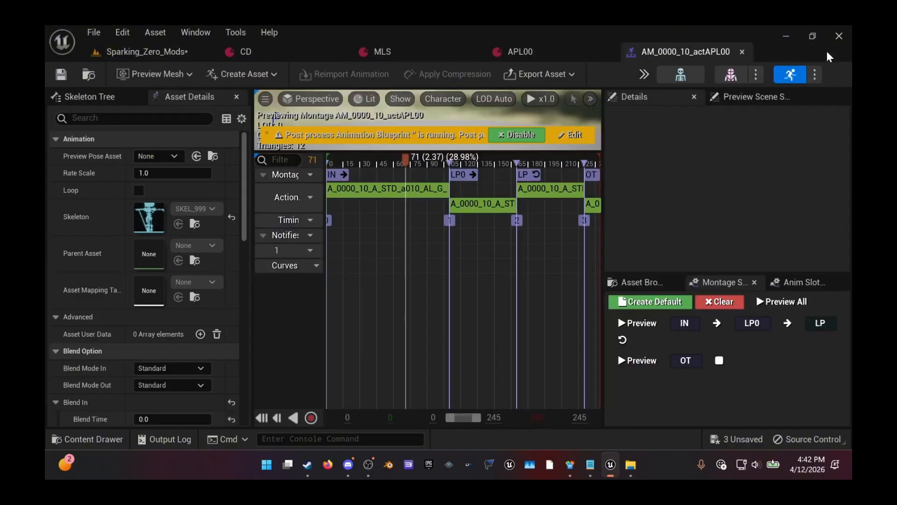
pyautogui.hotkey('ctrl', 'space')
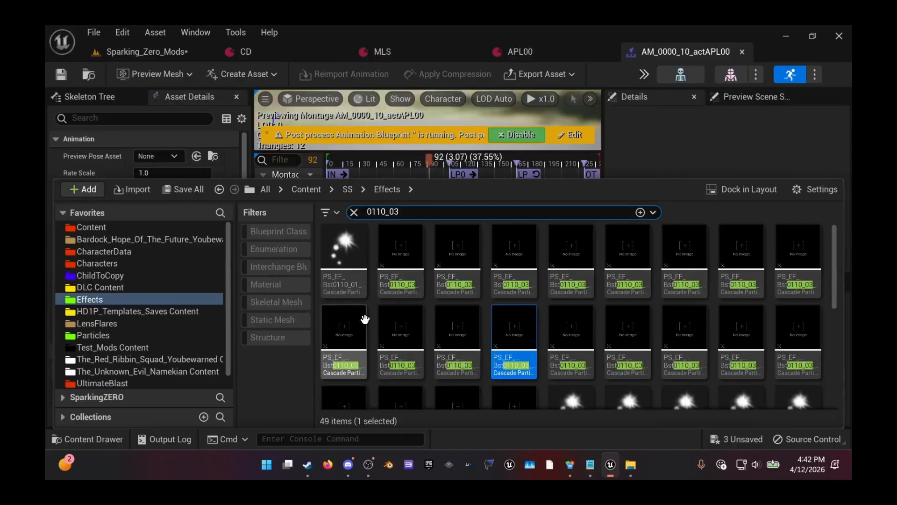
# Step: Go back to the Sparking_Zero_Mods level and review the Attach, FX System, Spawned and Transform tracks of the lower BACKGROUND
pyautogui.click(156, 52)
pyautogui.hotkey('ctrl', 'space')
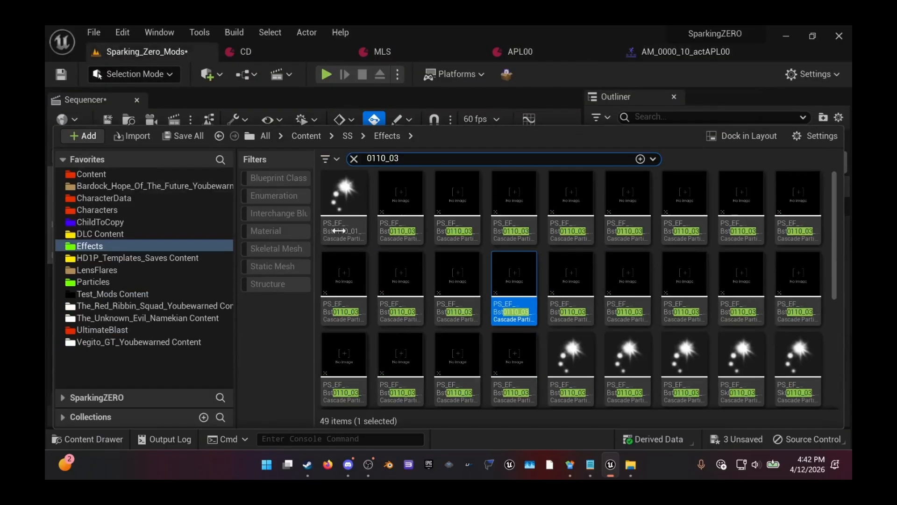
pyautogui.hotkey('ctrl', 'space')
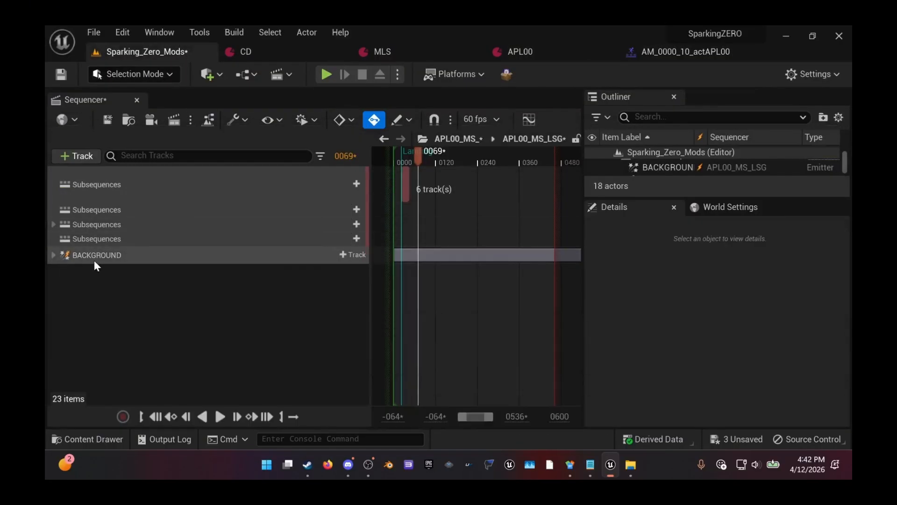
pyautogui.click(100, 255)
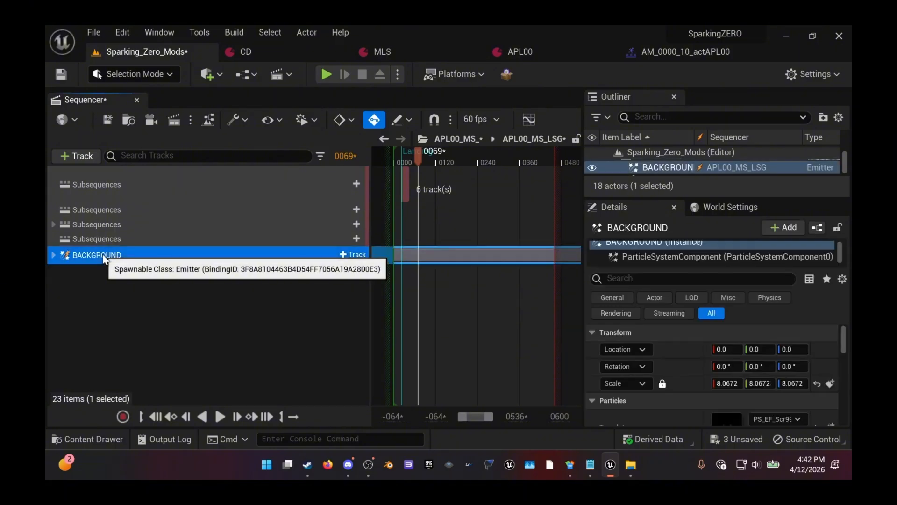
pyautogui.click(53, 254)
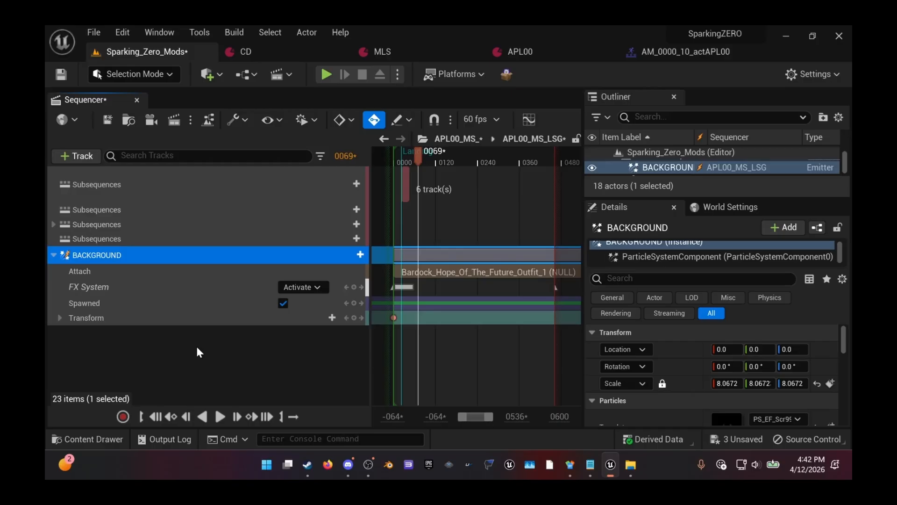
pyautogui.click(53, 255)
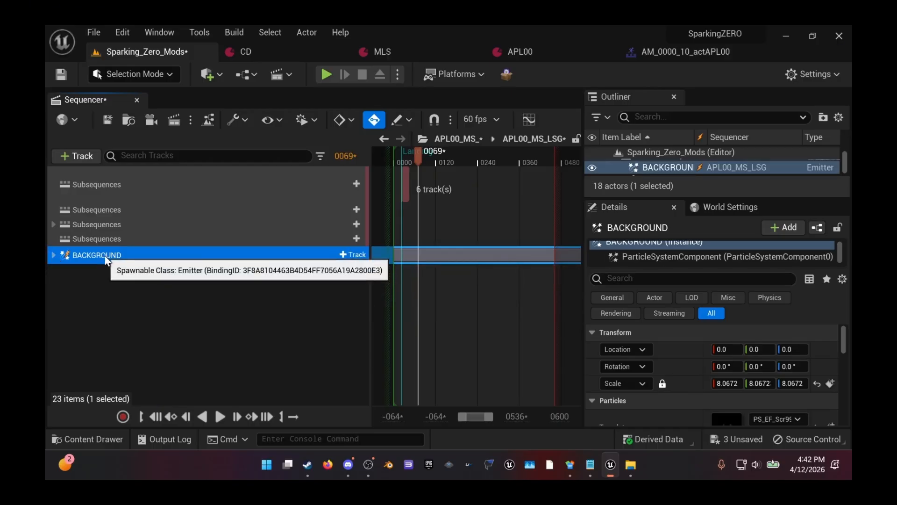
pyautogui.click(188, 299)
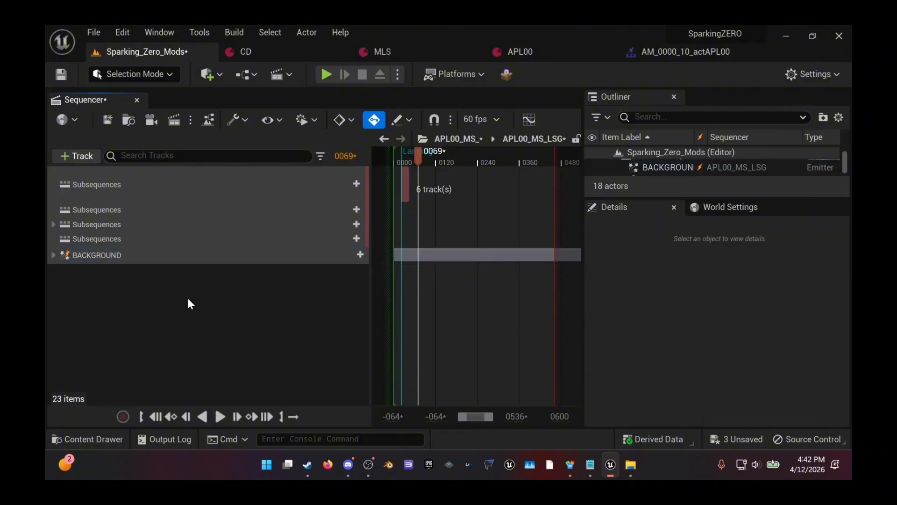
# Step: Rename the upper BACKGROUND emitter in the sequence to FX1
pyautogui.scroll(3, 188, 300)
pyautogui.click(105, 176)
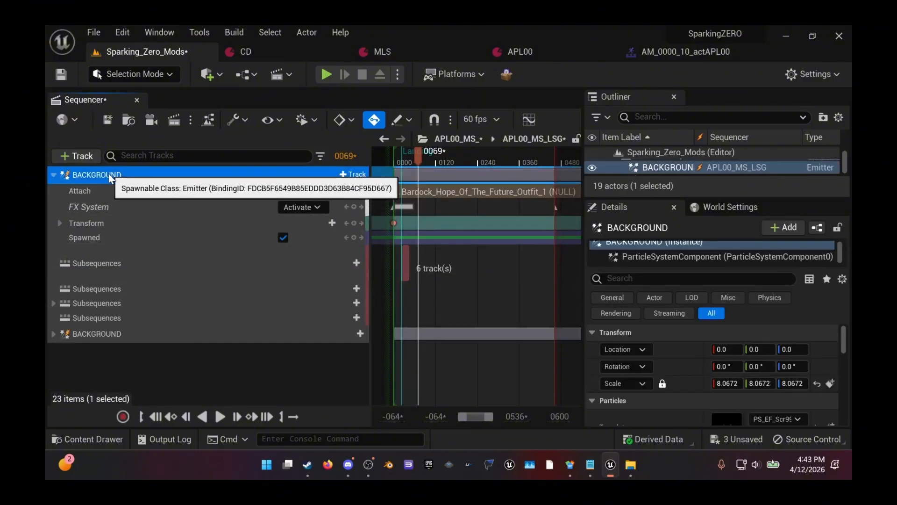
pyautogui.doubleClick(104, 176)
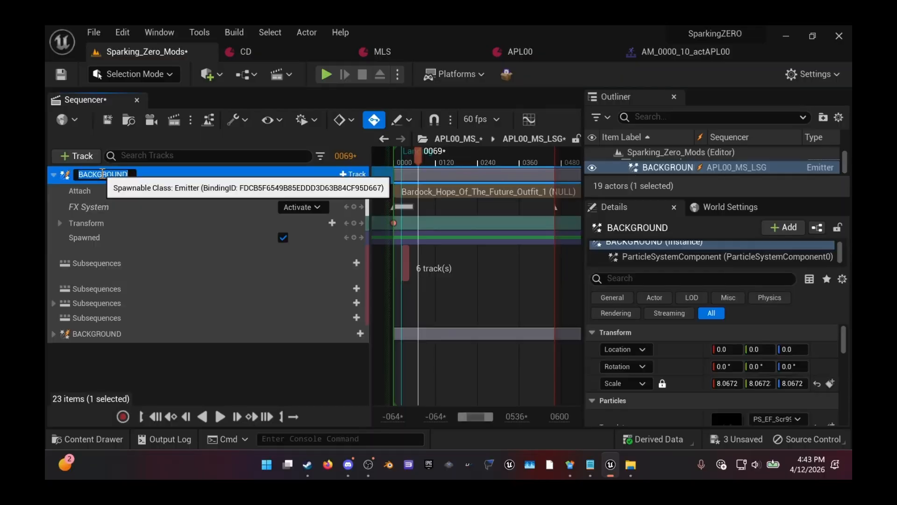
pyautogui.write('FX1')
pyautogui.press('Return')
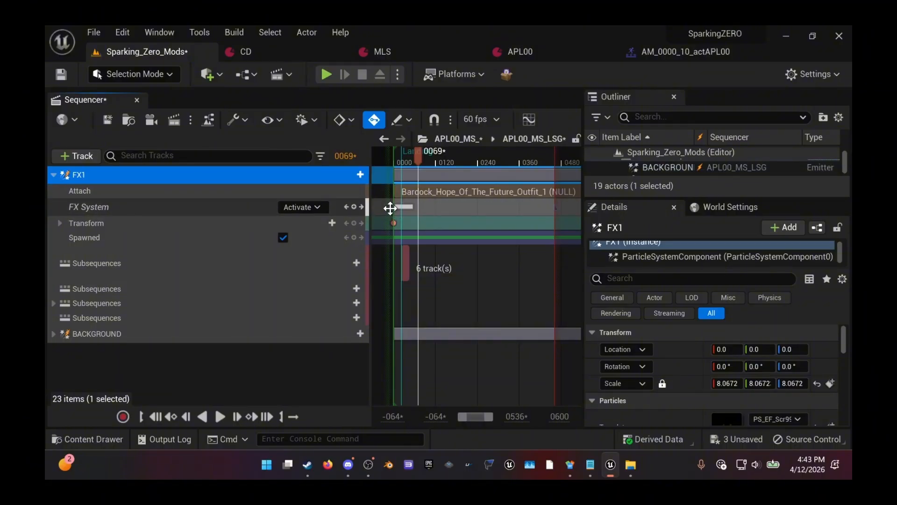
# Step: Delete FX1's existing FX System keys and, at frame 0, reset the emitter's scale to its default of 1.0
pyautogui.press('Delete')
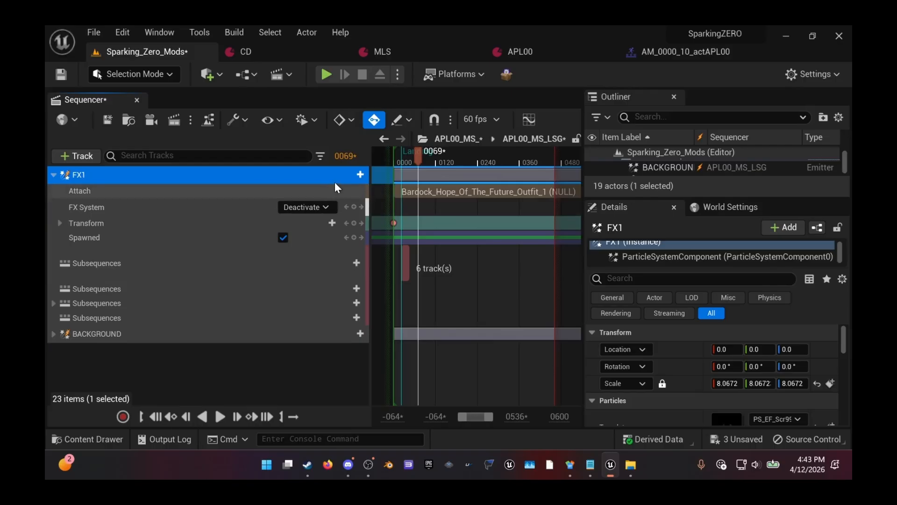
pyautogui.click(349, 156)
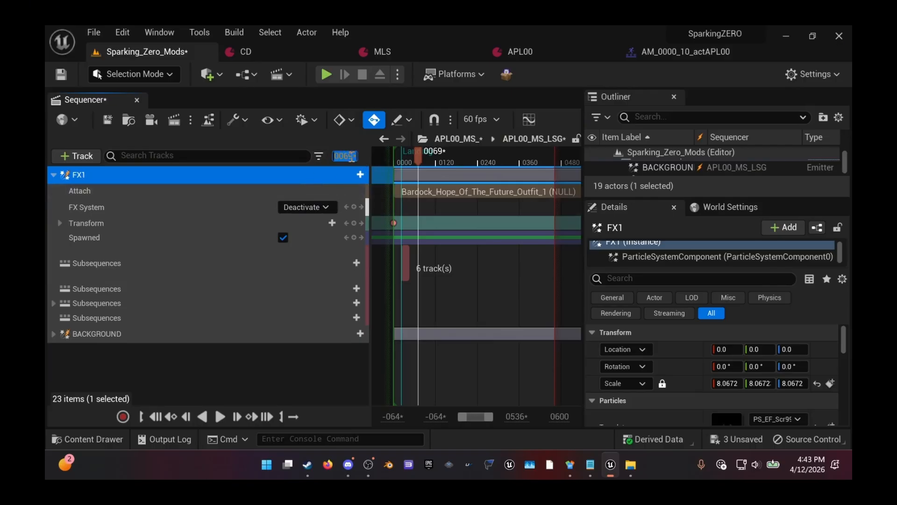
pyautogui.write('0')
pyautogui.press('Return')
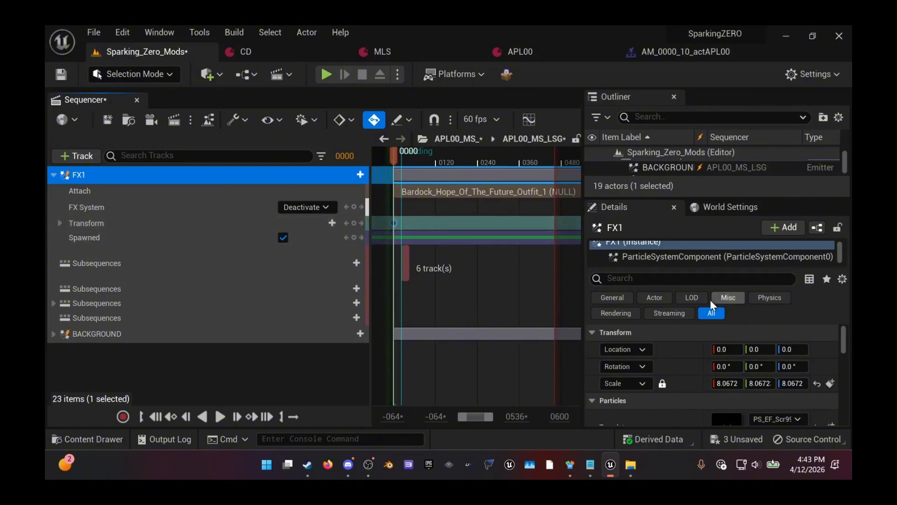
pyautogui.click(817, 385)
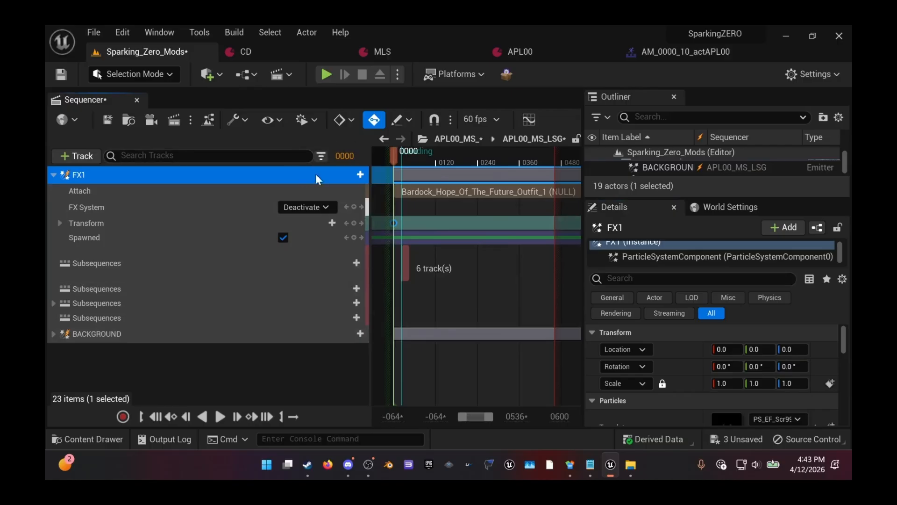
# Step: Duplicate the FX1 emitter with its tracks in the sequence and rename the copy FX2
pyautogui.click(55, 177)
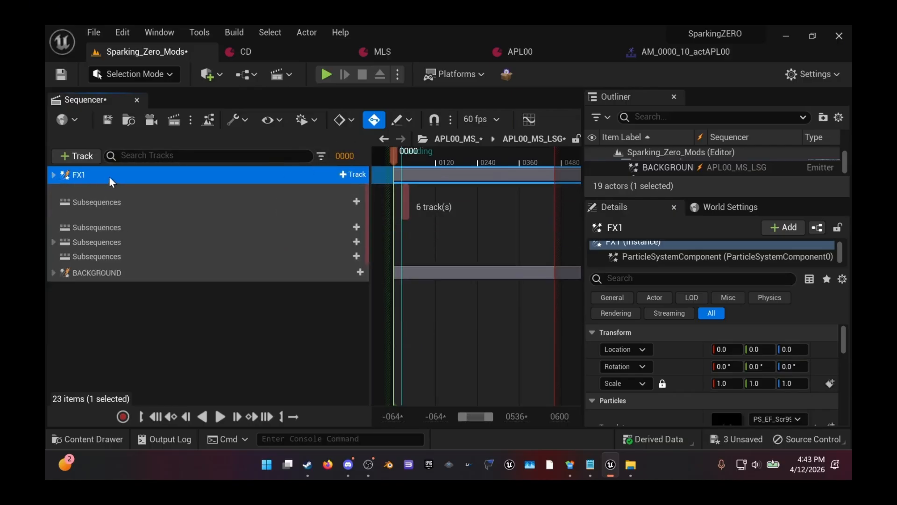
pyautogui.click(136, 315)
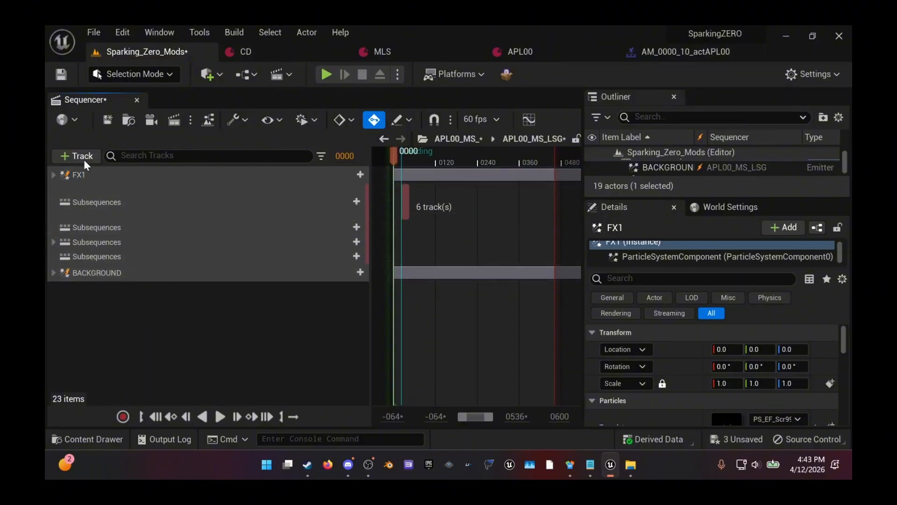
pyautogui.click(88, 178)
pyautogui.click(132, 323)
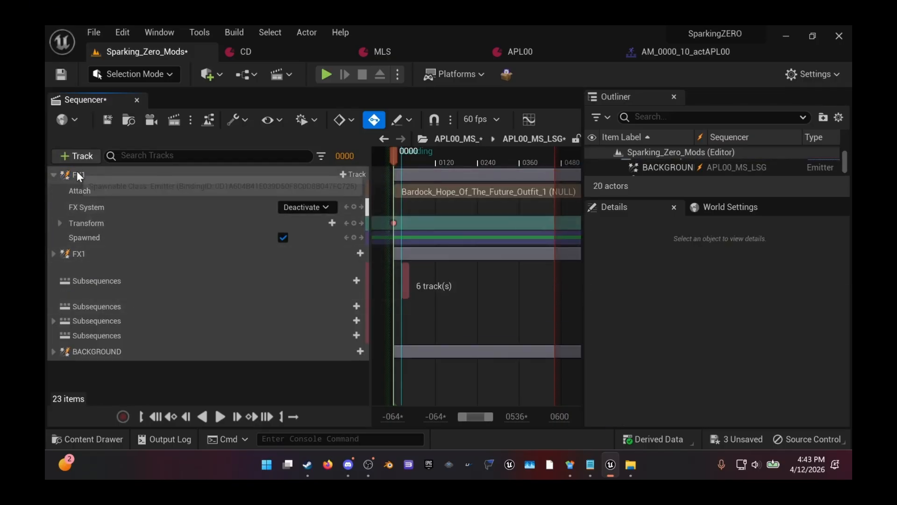
pyautogui.click(94, 177)
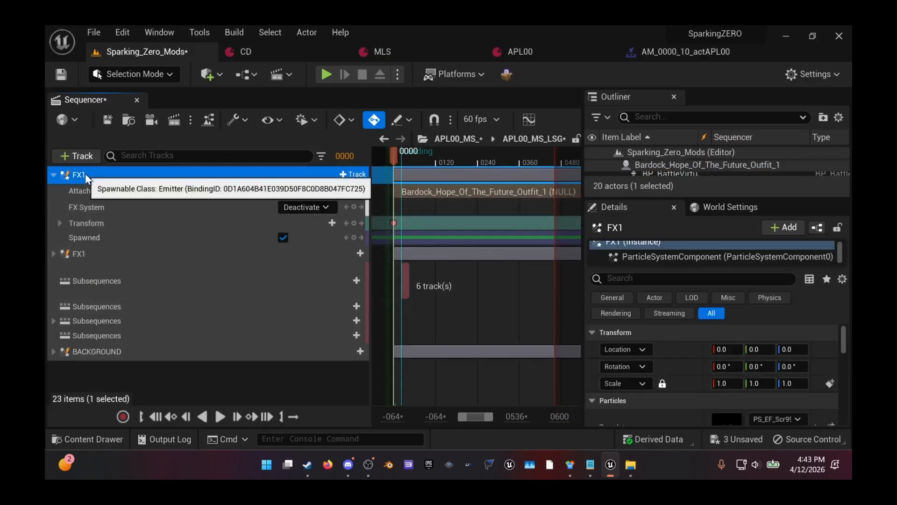
pyautogui.click(86, 175)
pyautogui.write('FX2')
pyautogui.press('Return')
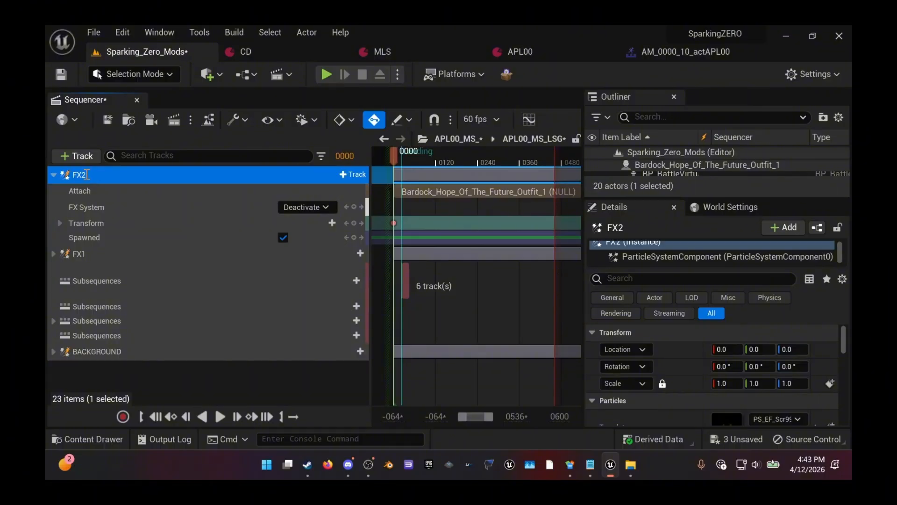
# Step: Paste another copy of the FX1 emitter into the sequence and rename it FX3
pyautogui.click(149, 389)
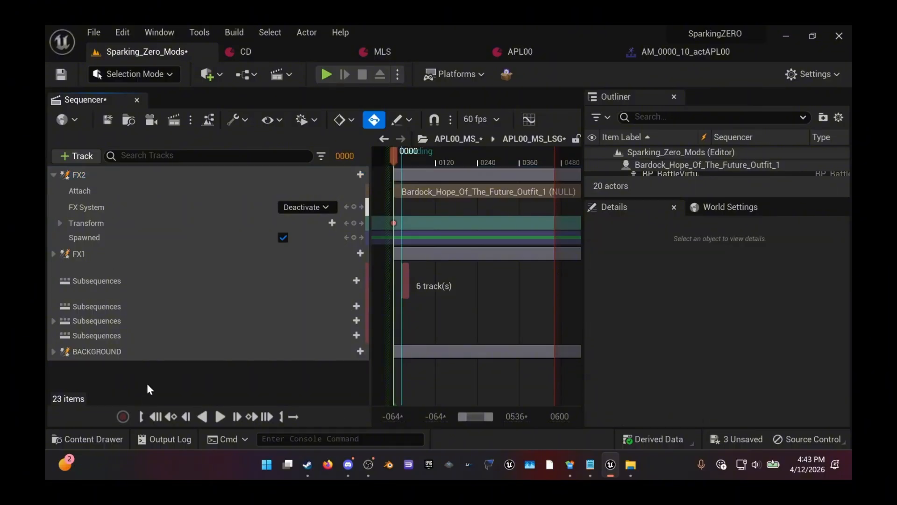
pyautogui.hotkey('ctrl', 'v')
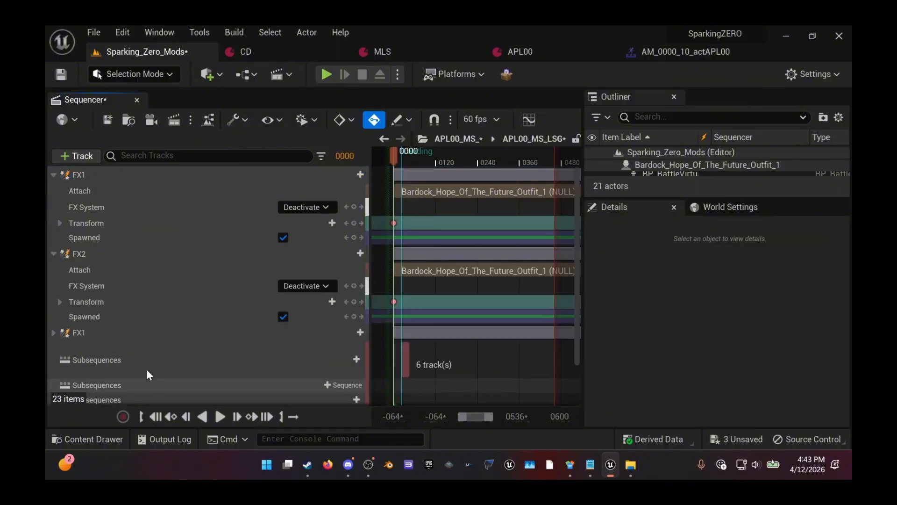
pyautogui.click(85, 179)
pyautogui.click(85, 178)
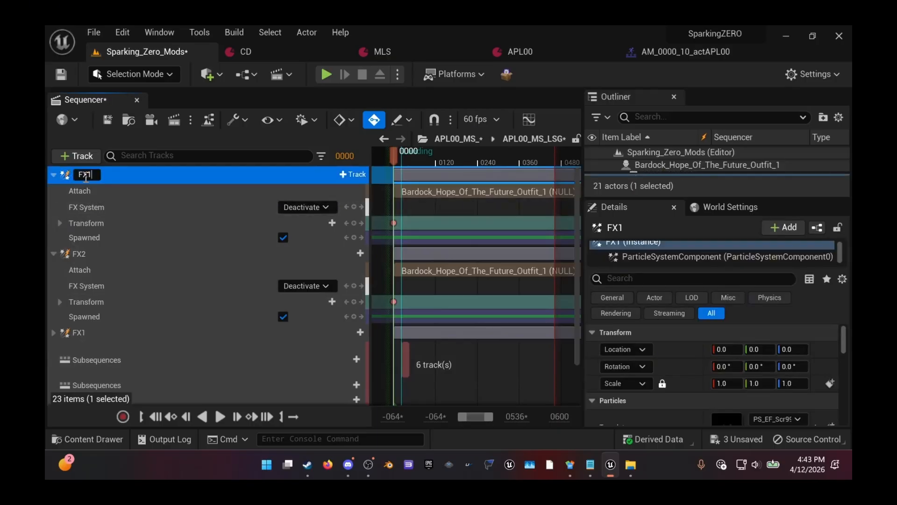
pyautogui.press('BackSpace')
pyautogui.write('3')
pyautogui.press('Return')
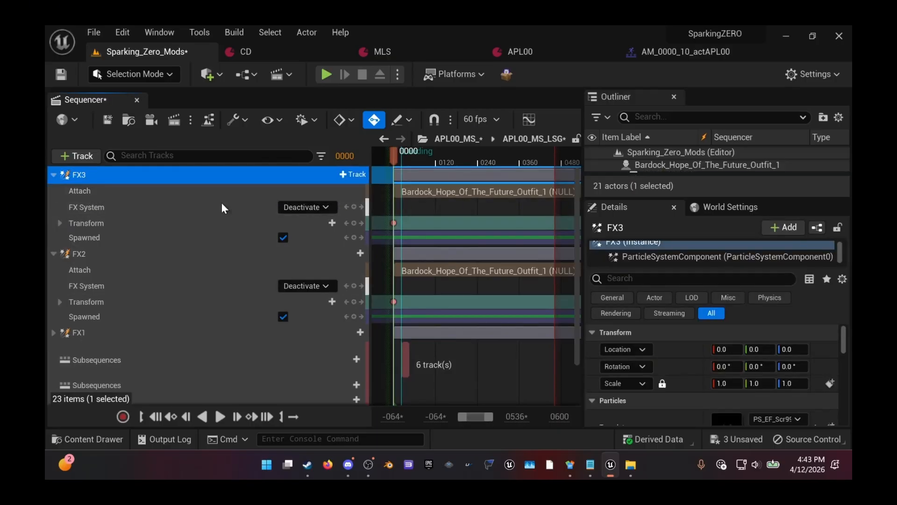
# Step: Collapse the FX3 and FX2 tracks, expand FX1, and set its FX System state to Trigger
pyautogui.moveTo(282, 90); pyautogui.dragTo(274, 168)
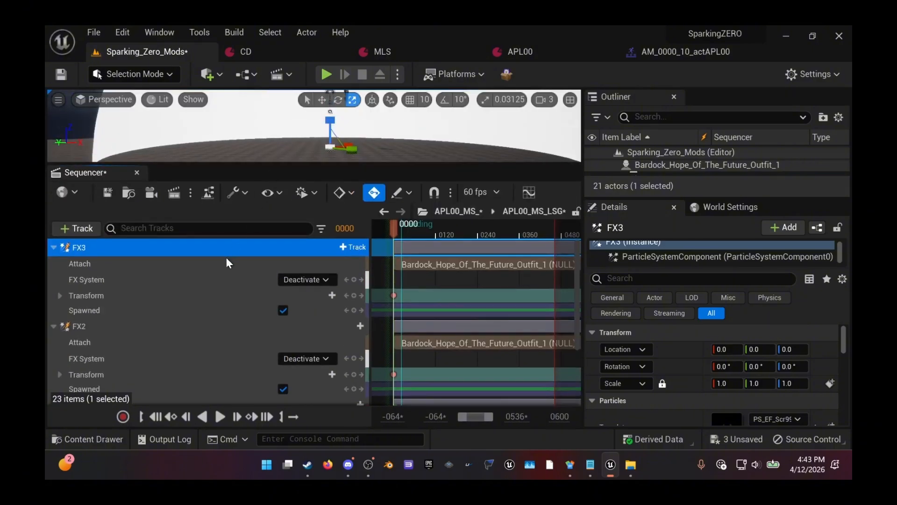
pyautogui.scroll(-5, 215, 280)
pyautogui.scroll(5, 155, 290)
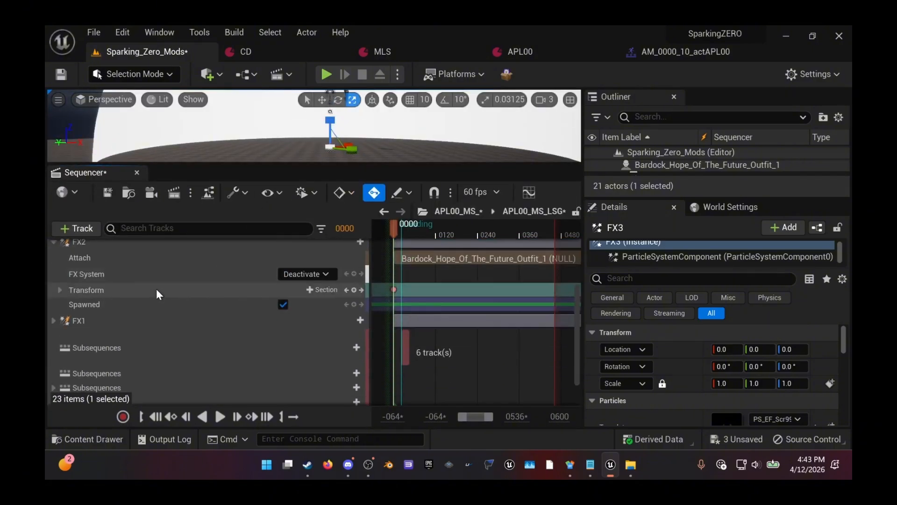
pyautogui.click(54, 247)
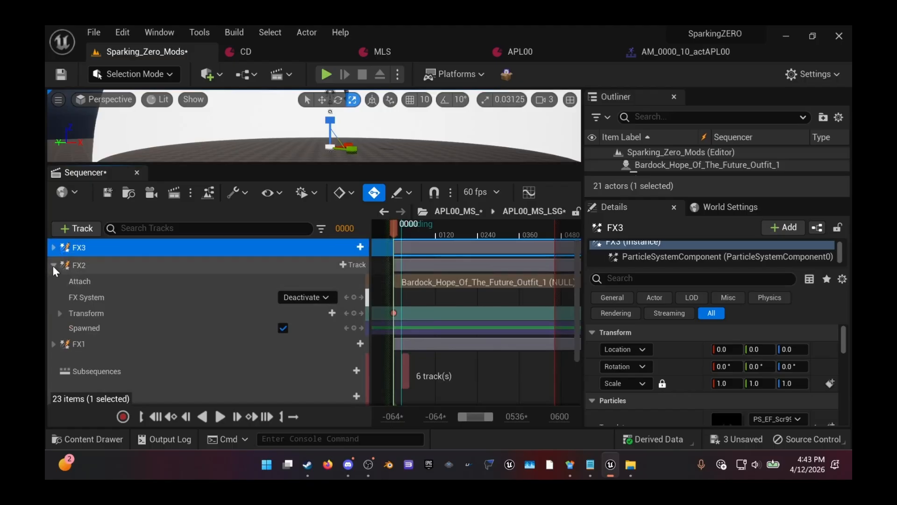
pyautogui.click(52, 265)
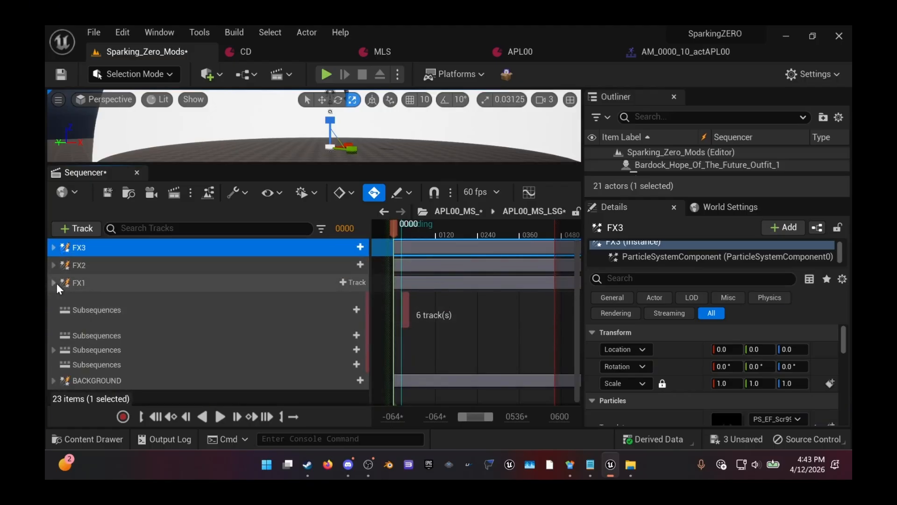
pyautogui.click(54, 282)
pyautogui.click(317, 315)
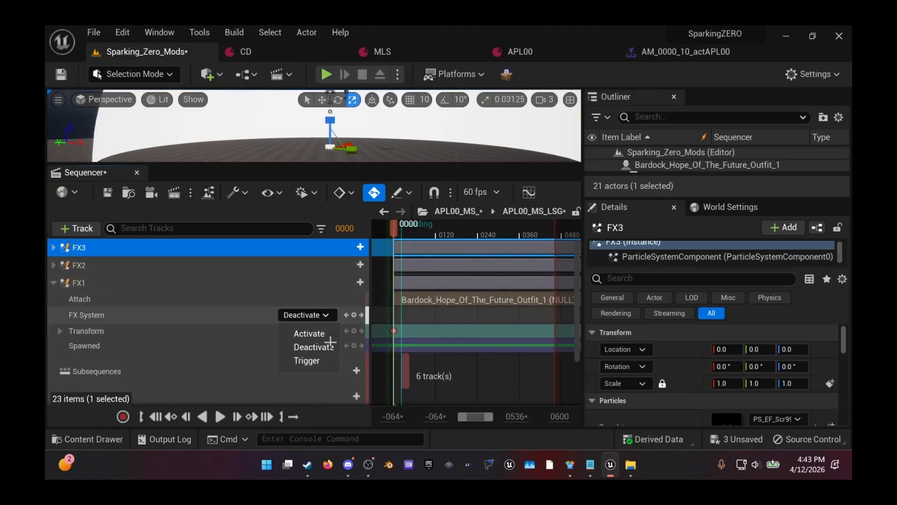
pyautogui.click(306, 360)
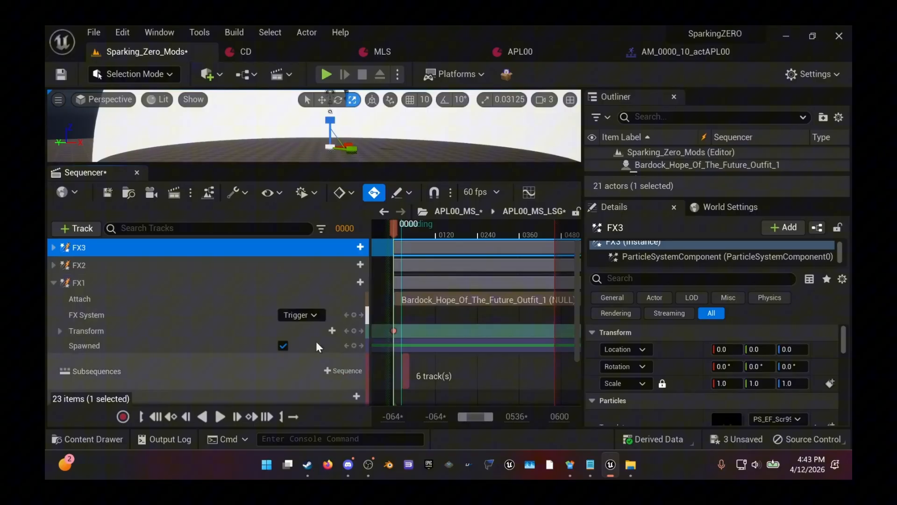
# Step: Key FX1's Transform and its FX System Trigger at frame 19, and play the start of the sequence
pyautogui.click(380, 225)
pyautogui.press('space')
pyautogui.press('space')
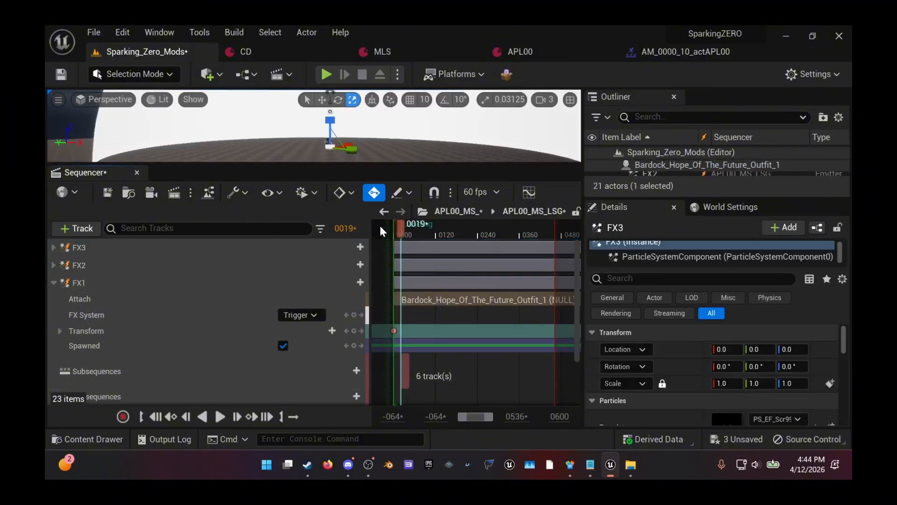
pyautogui.click(355, 330)
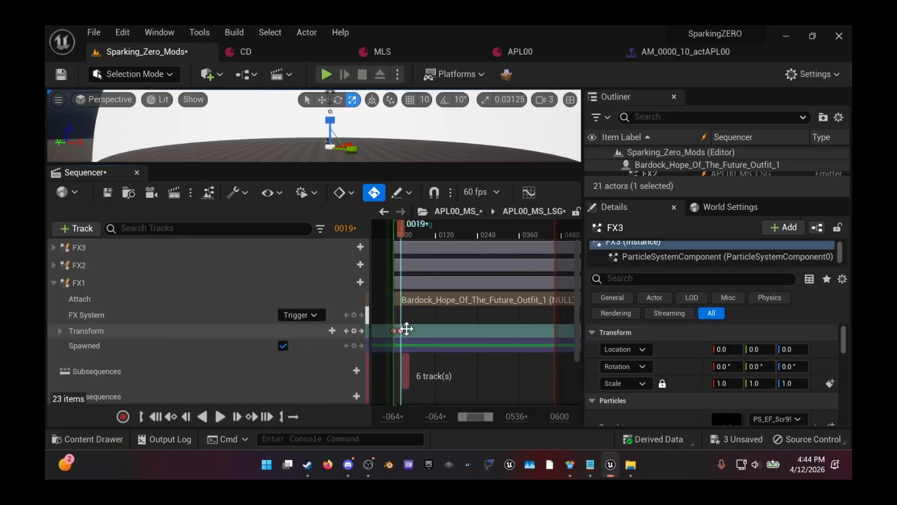
pyautogui.click(355, 315)
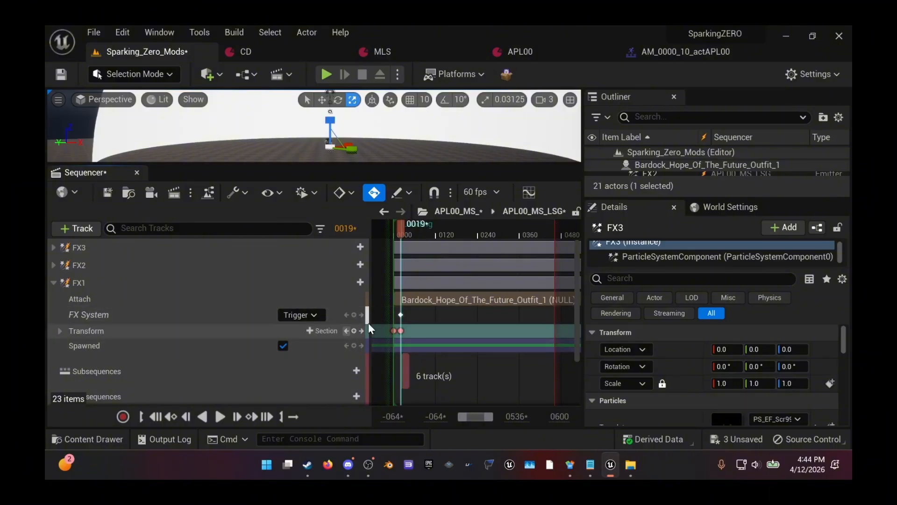
pyautogui.press('space')
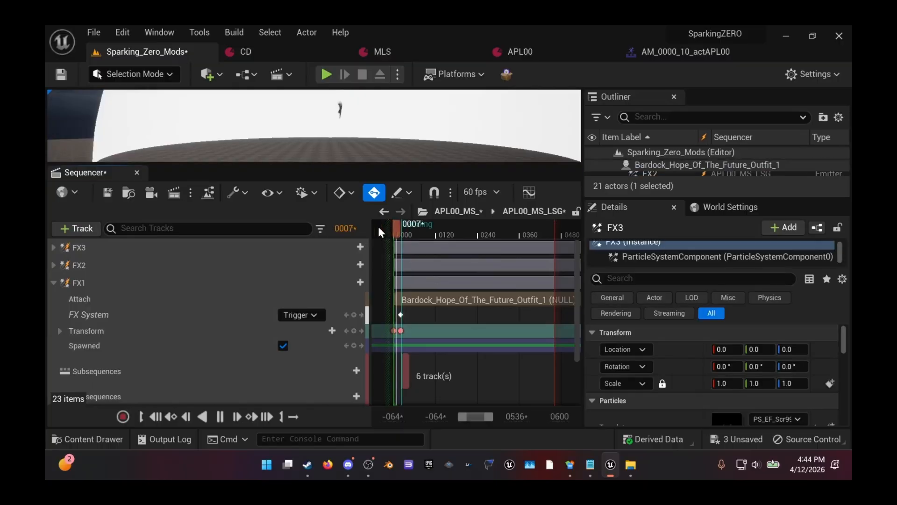
pyautogui.press('space')
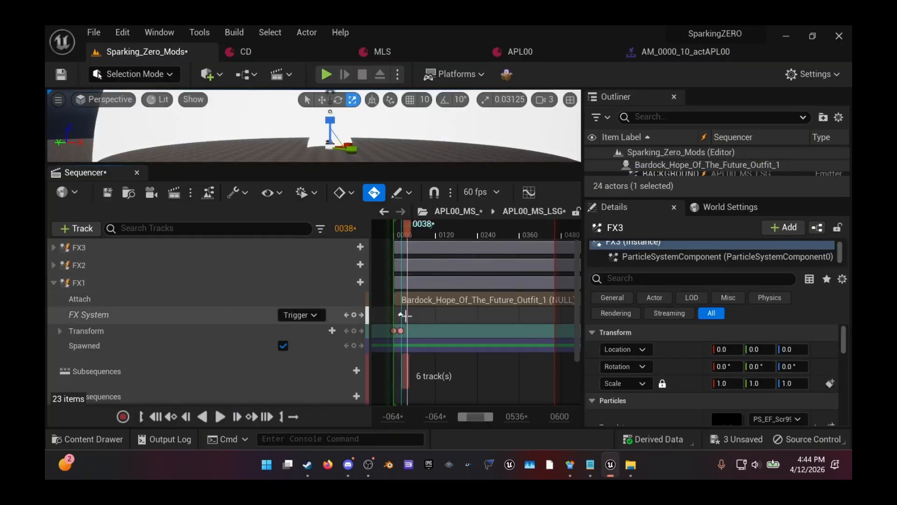
# Step: Assign the PS_EF_Bst0110_03_01_55 particle system as FX1's Template and key its Transform at frame 19
pyautogui.hotkey('ctrl', 'space')
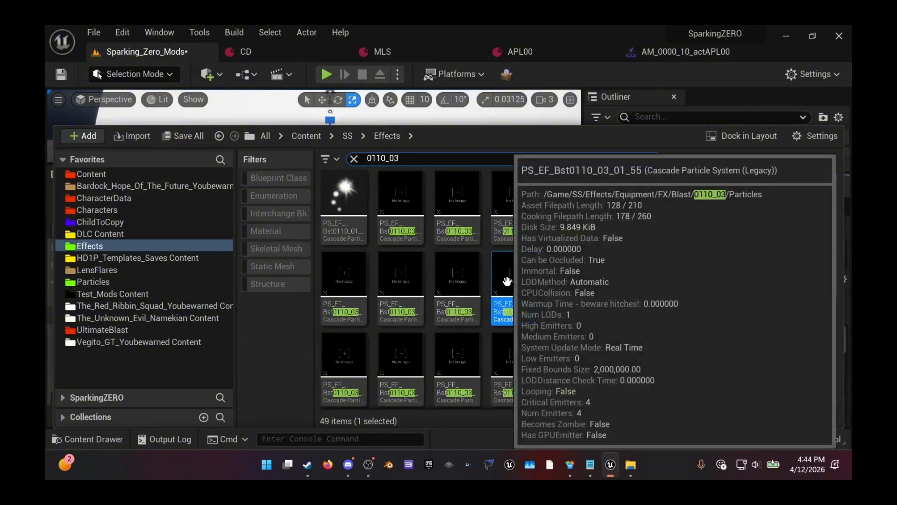
pyautogui.hotkey('ctrl', 'space')
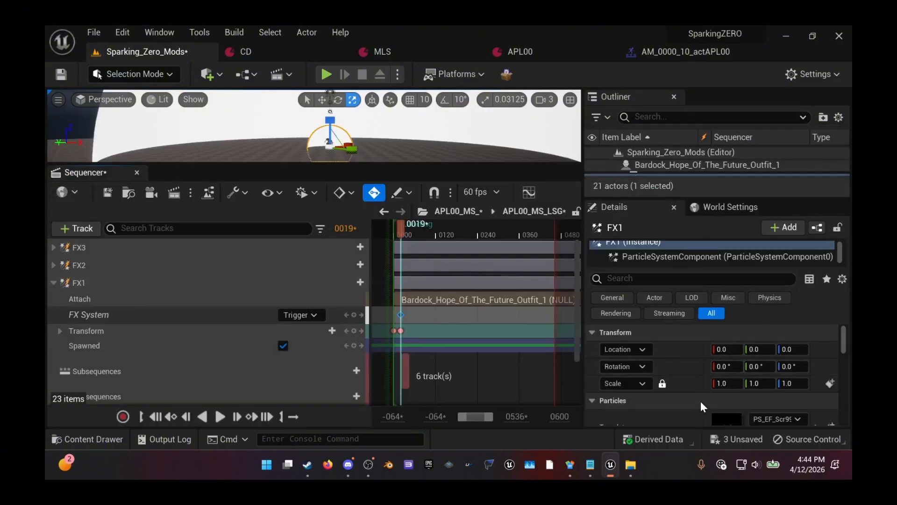
pyautogui.scroll(-2, 700, 401)
pyautogui.click(756, 394)
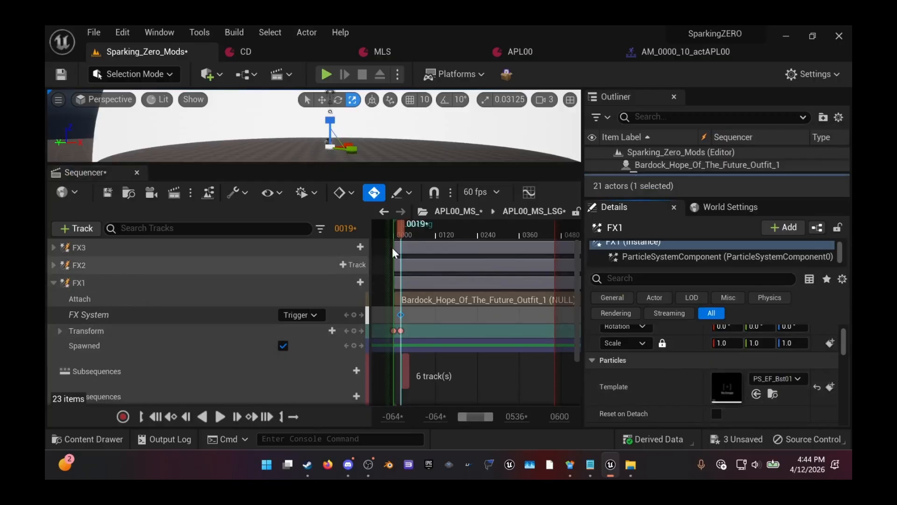
pyautogui.click(352, 330)
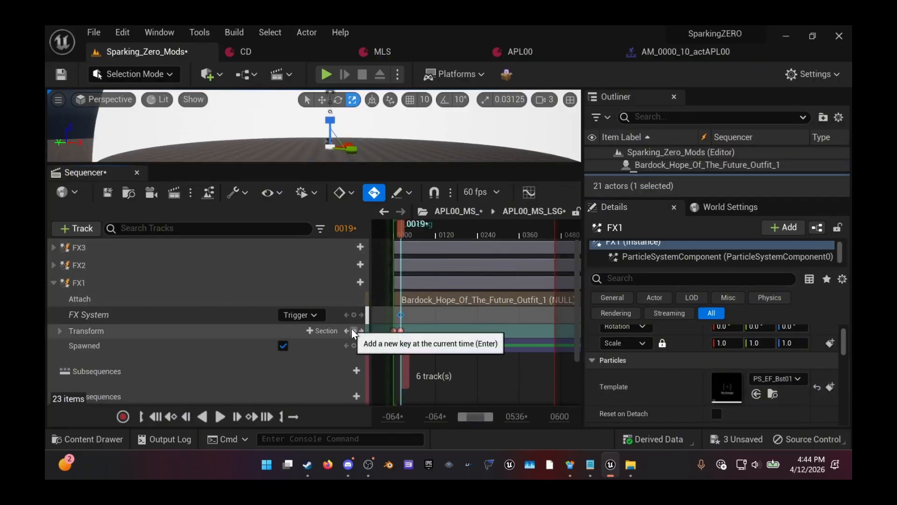
# Step: Play the start of the sequence and examine the FX1 effect around the character in an enlarged viewport
pyautogui.press('space')
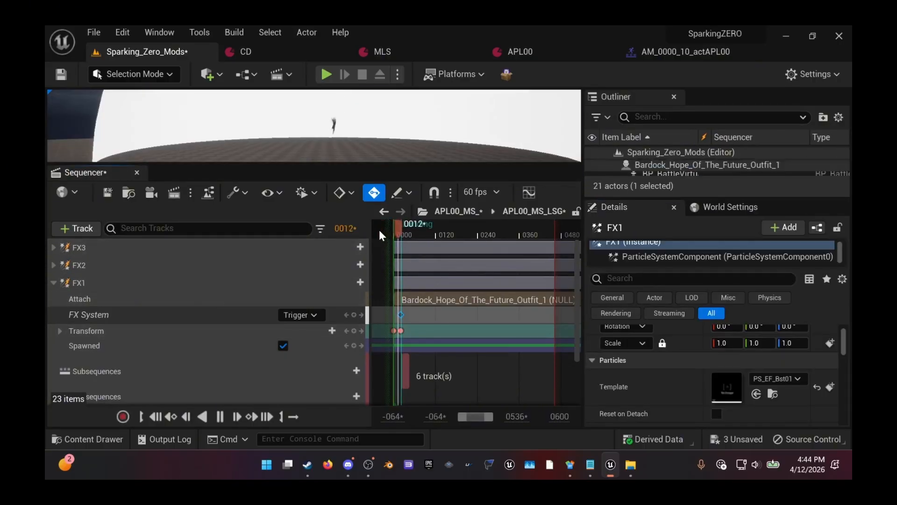
pyautogui.press('space')
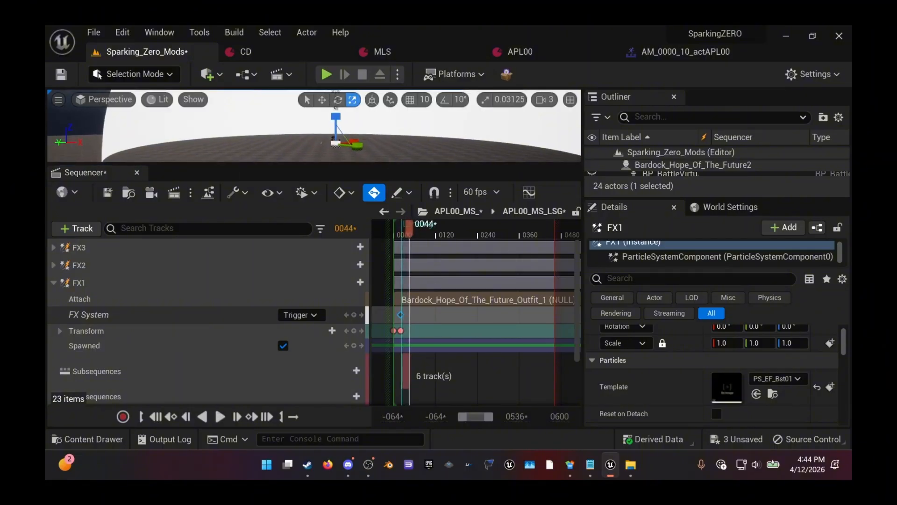
pyautogui.moveTo(376, 145); pyautogui.dragTo(387, 122, button='right')
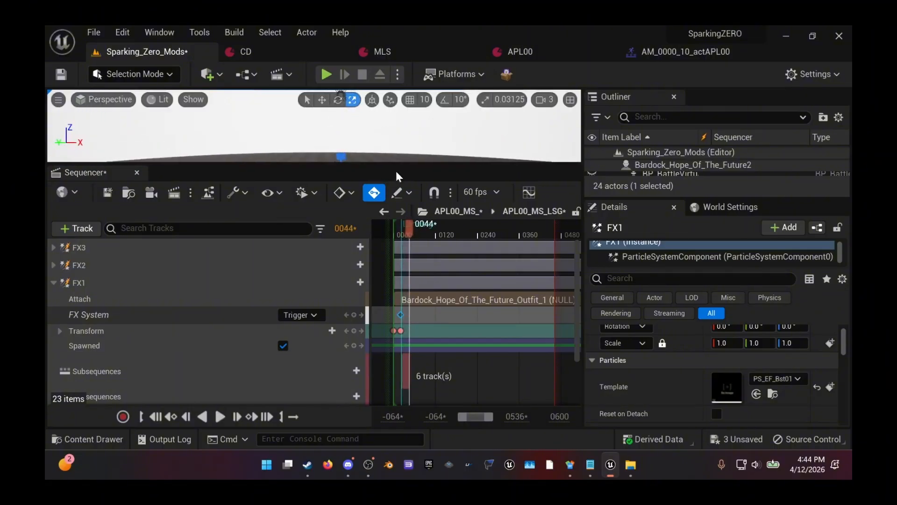
pyautogui.moveTo(400, 164); pyautogui.dragTo(397, 220)
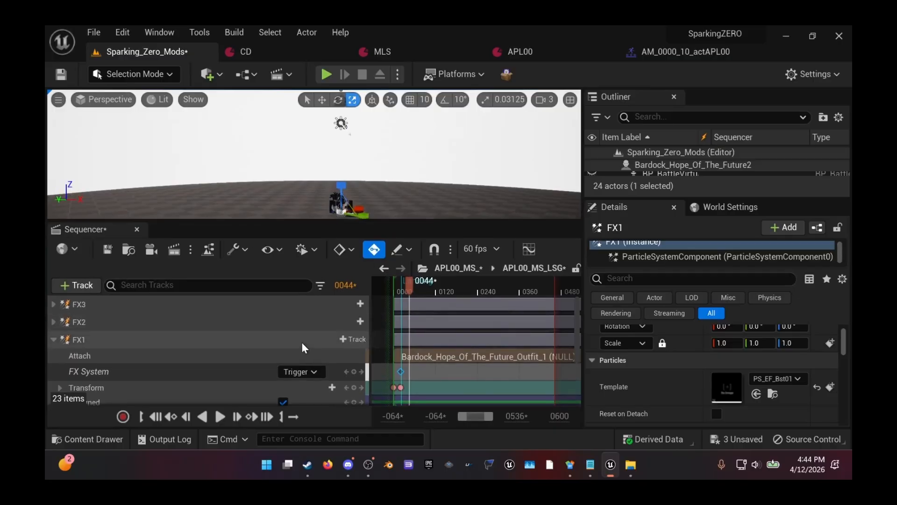
# Step: Replay the start of the sequence several times and examine the timing and look of the FX1 landing effect around the character
pyautogui.moveTo(406, 286); pyautogui.dragTo(377, 286)
pyautogui.moveTo(386, 219); pyautogui.dragTo(381, 334)
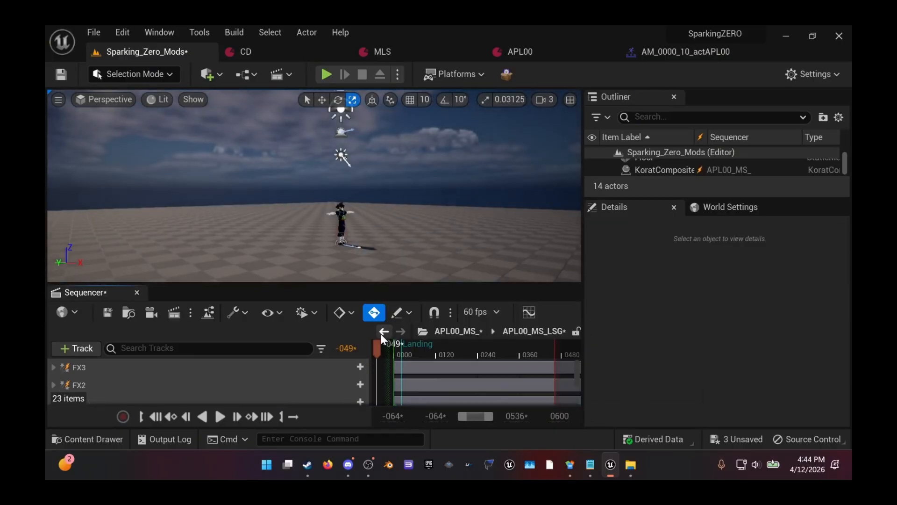
pyautogui.press('space')
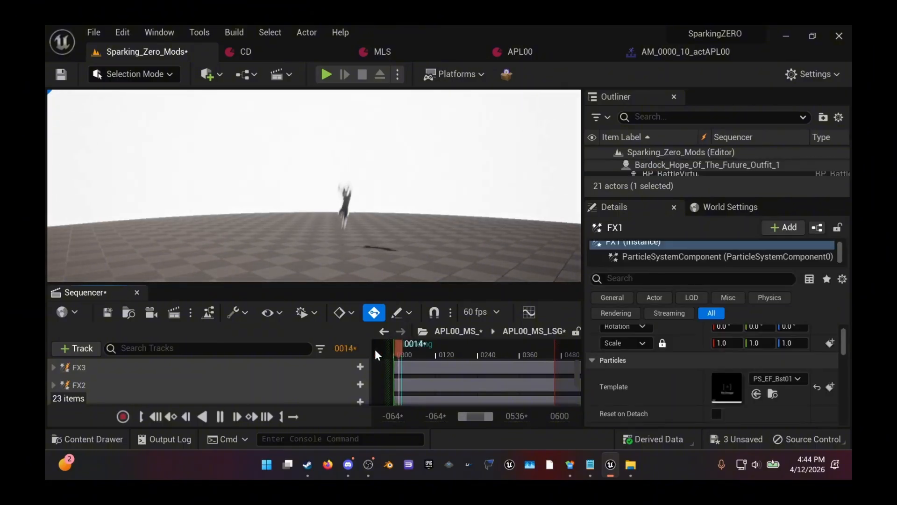
pyautogui.press('space')
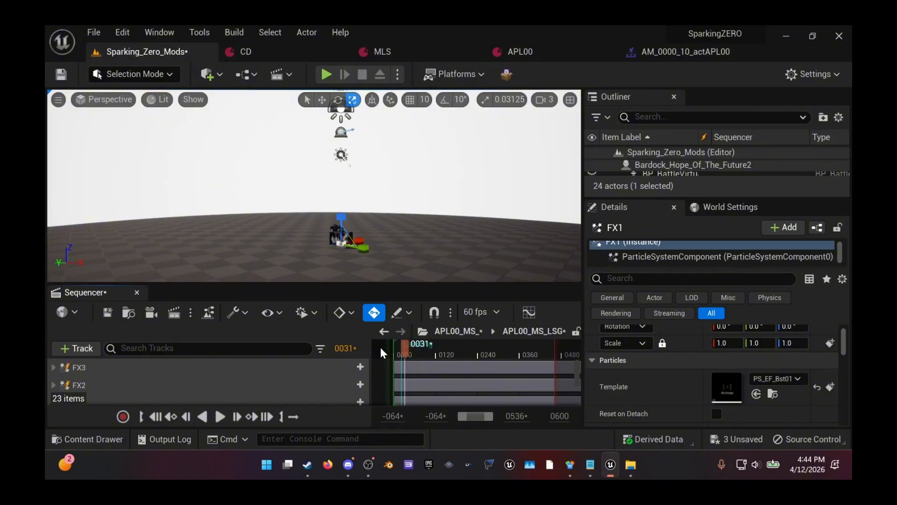
pyautogui.press('space')
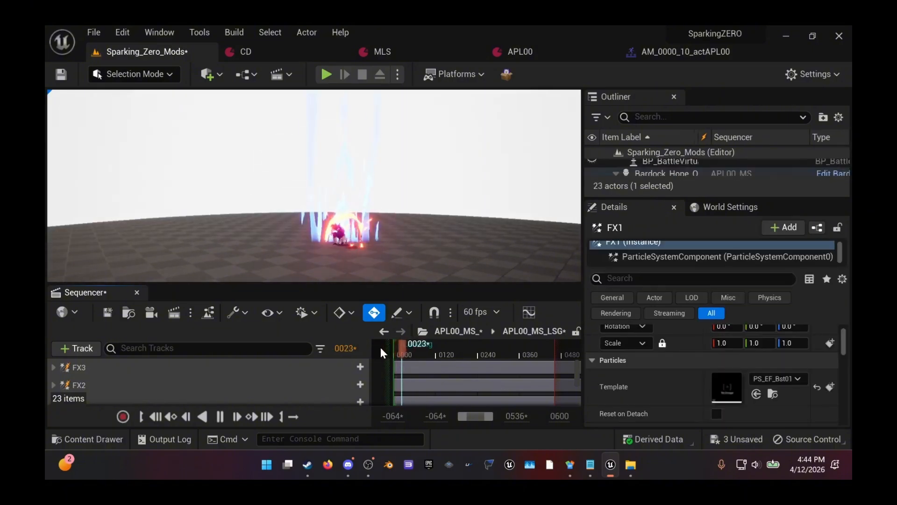
pyautogui.press('space')
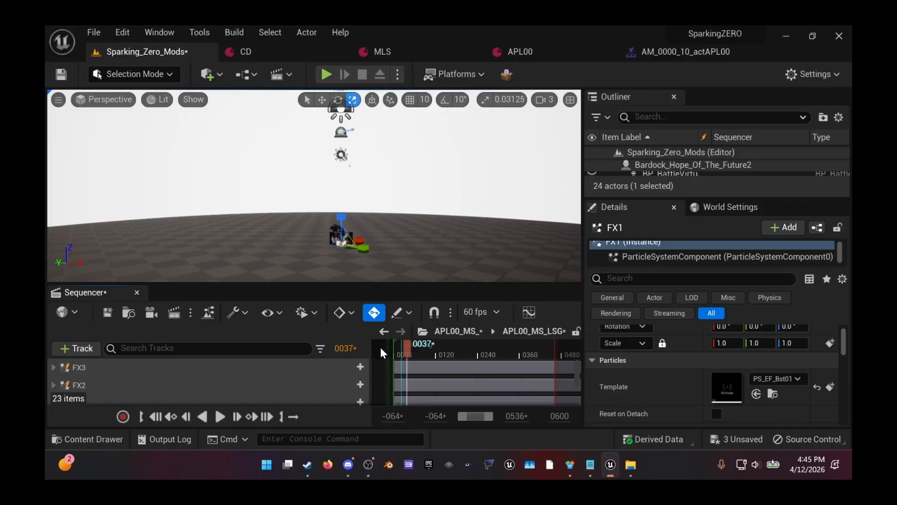
pyautogui.press('space')
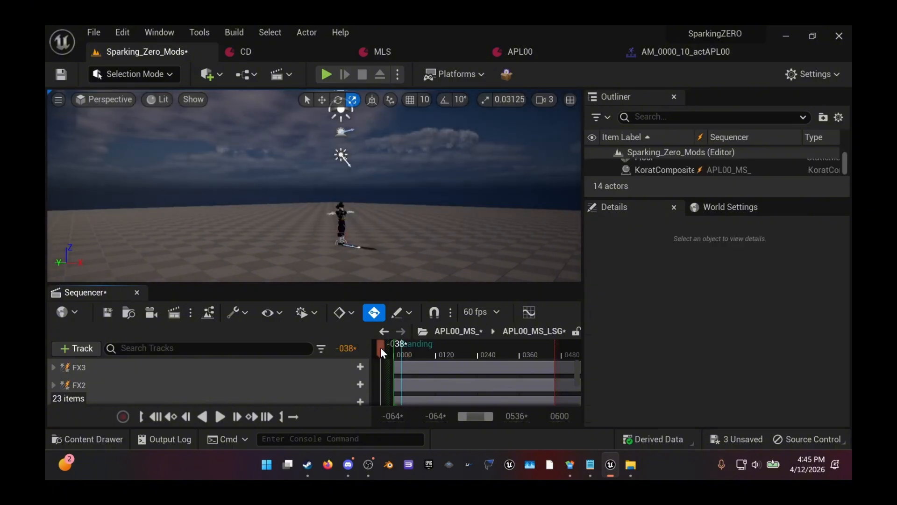
pyautogui.press('space')
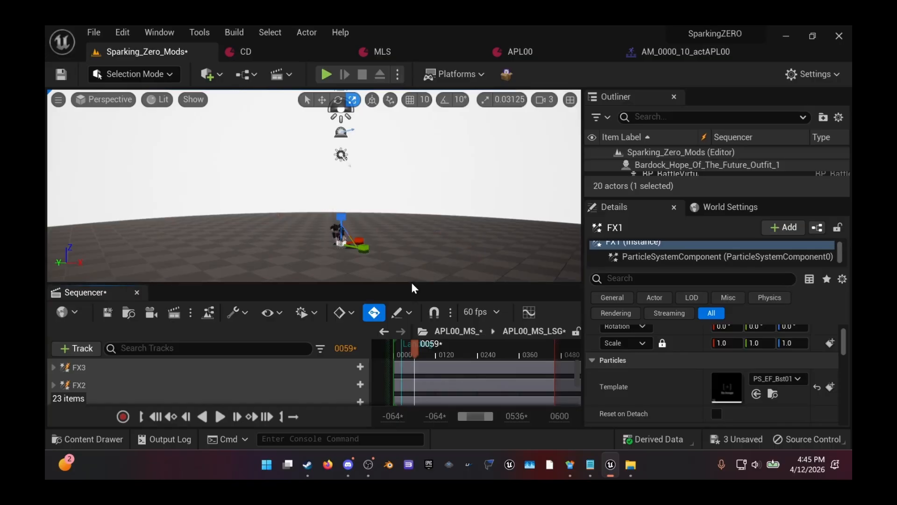
# Step: Rename the FX1 track as FX1 Floor FX
pyautogui.moveTo(411, 282); pyautogui.dragTo(420, 99)
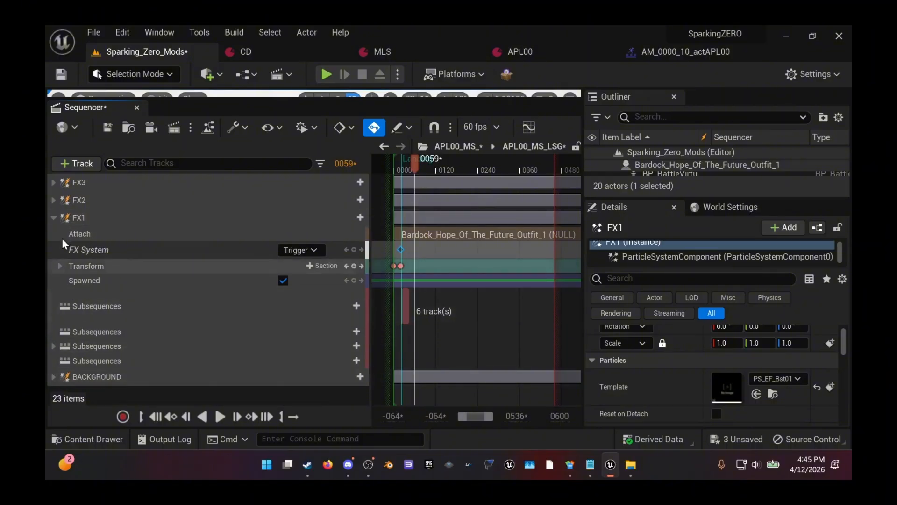
pyautogui.click(93, 218)
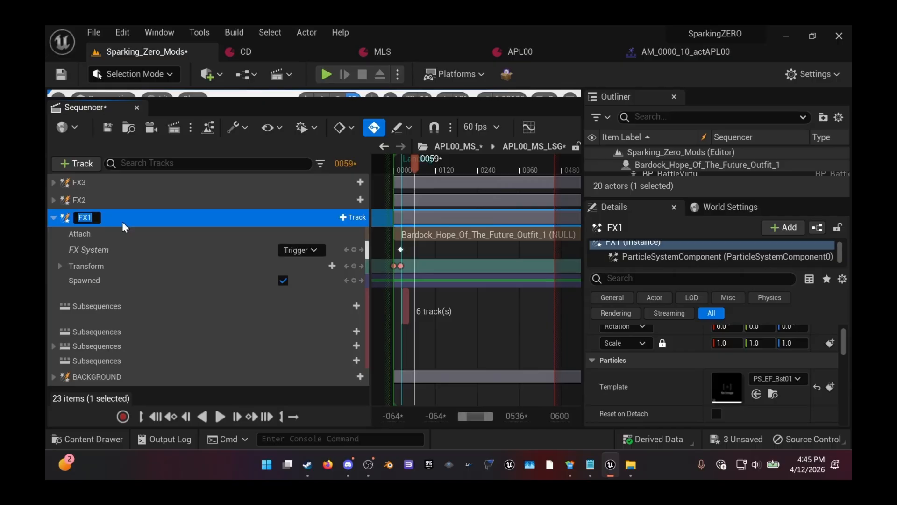
pyautogui.press('F2')
pyautogui.write('Floor FX')
pyautogui.press('Return')
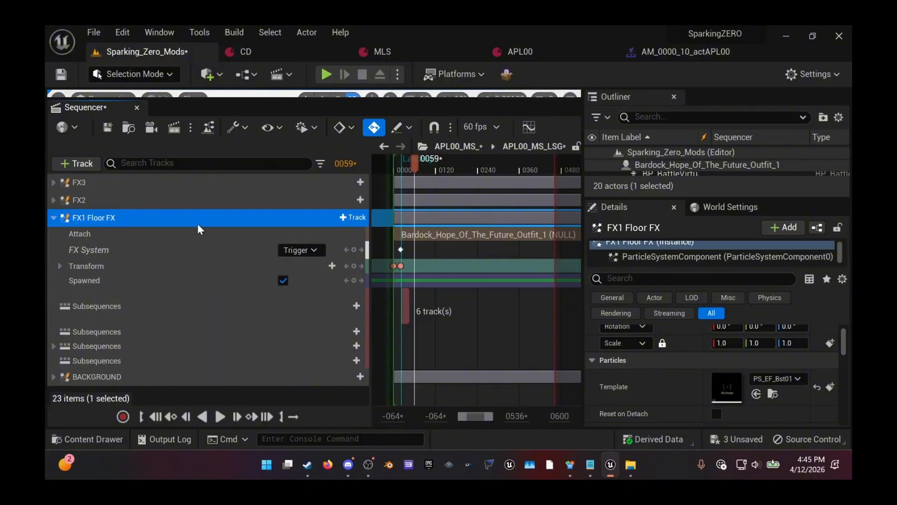
# Step: Expand the BACKGROUND and FX2 tracks, and append AURA to the FX2 track's name
pyautogui.click(54, 377)
pyautogui.scroll(-2, 192, 314)
pyautogui.scroll(2, 228, 243)
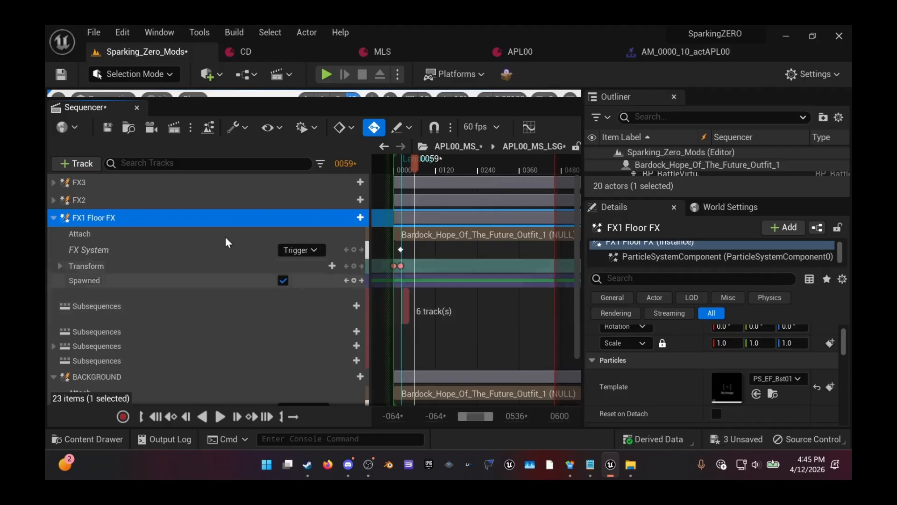
pyautogui.click(53, 200)
pyautogui.click(86, 200)
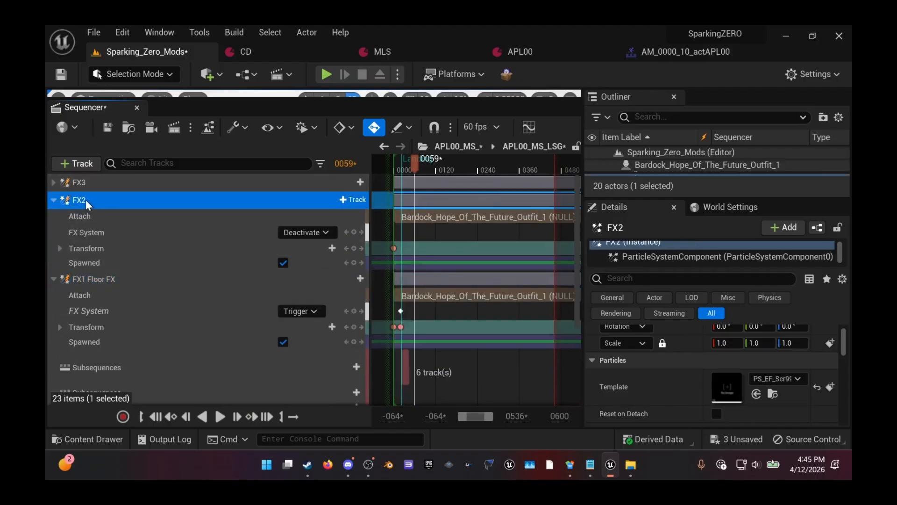
pyautogui.click(86, 200)
pyautogui.press('End')
pyautogui.write('aur')
pyautogui.press('BackSpace')
pyautogui.press('BackSpace')
pyautogui.press('BackSpace')
pyautogui.write('AURA')
pyautogui.press('Return')
# Step: Preview two of the 0110_03 particle systems from the Effects folder, then close them and the AM_0000_10_actAPL00 montage
pyautogui.hotkey('ctrl', 'space')
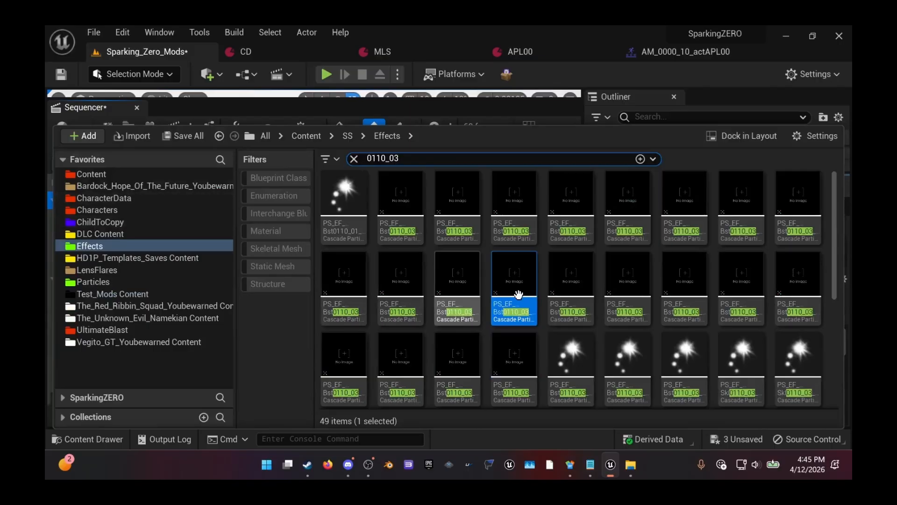
pyautogui.doubleClick(435, 263)
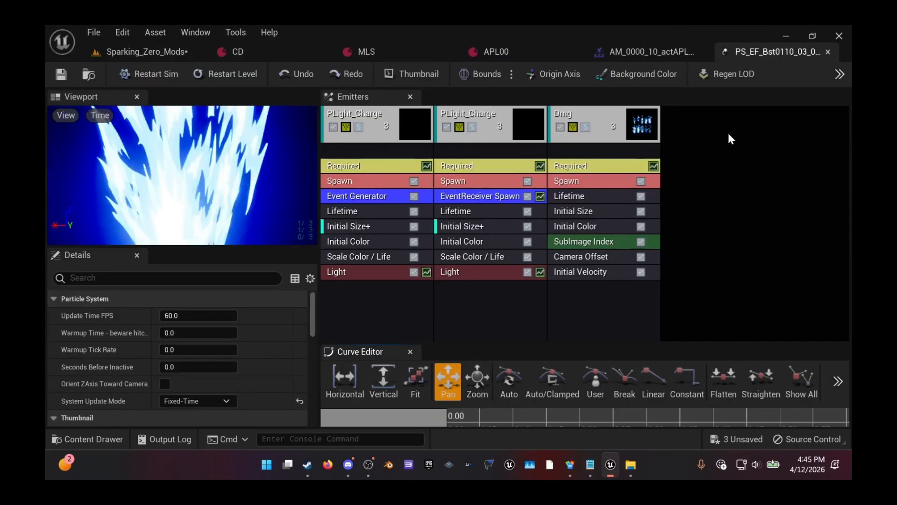
pyautogui.click(828, 52)
pyautogui.hotkey('ctrl', 'space')
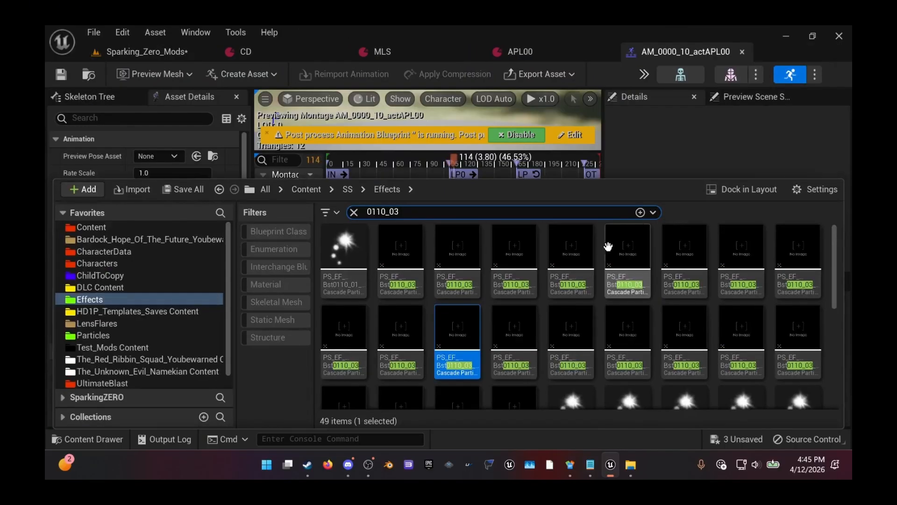
pyautogui.doubleClick(397, 327)
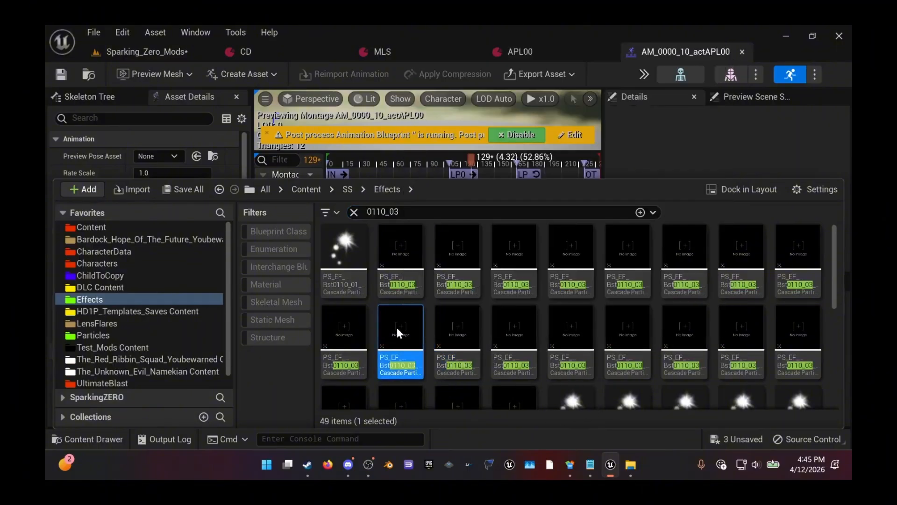
pyautogui.click(829, 52)
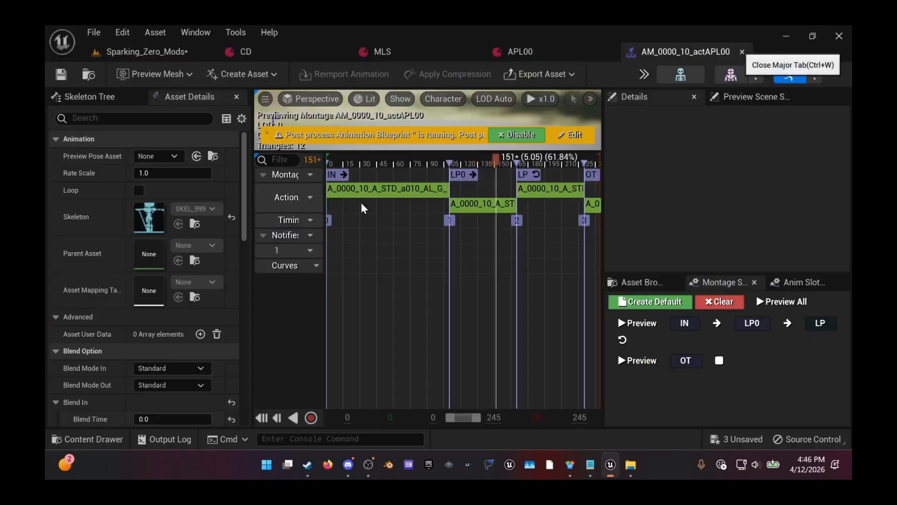
pyautogui.click(743, 52)
# Step: Switch to the SZ_ID_LIST spreadsheet, copy the character ID 0110_03 from cell B68, and return to the Unreal editor
pyautogui.click(571, 465)
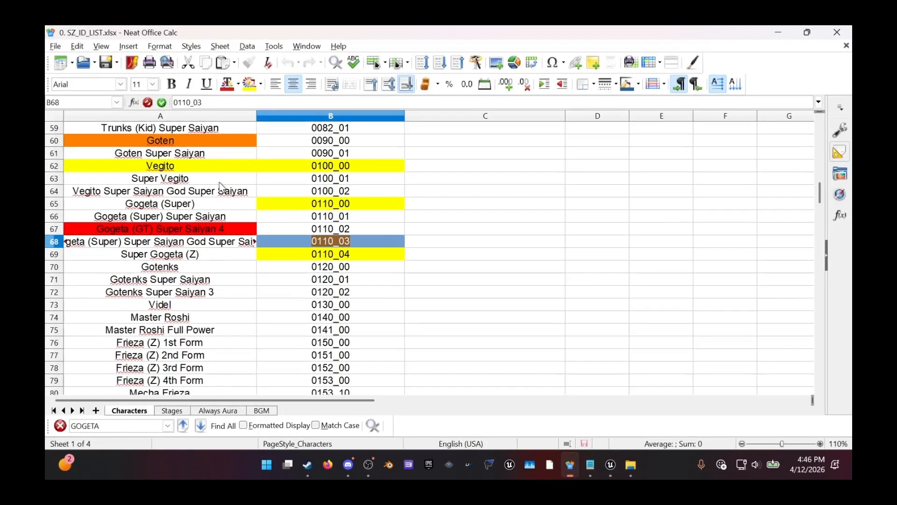
pyautogui.rightClick(328, 242)
pyautogui.click(358, 264)
pyautogui.click(778, 33)
# Step: Search the CharacterData folder for 0110_03 and open the matching character data asset
pyautogui.hotkey('ctrl', 'space')
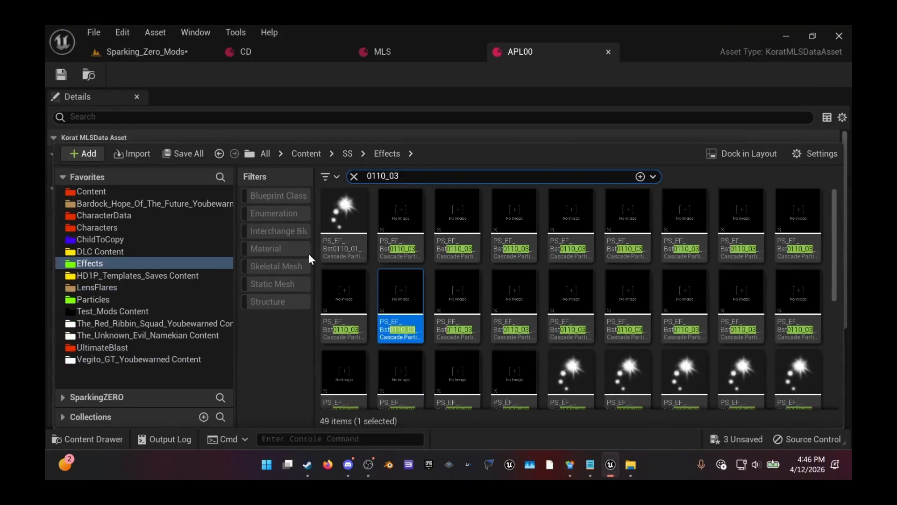
pyautogui.click(354, 176)
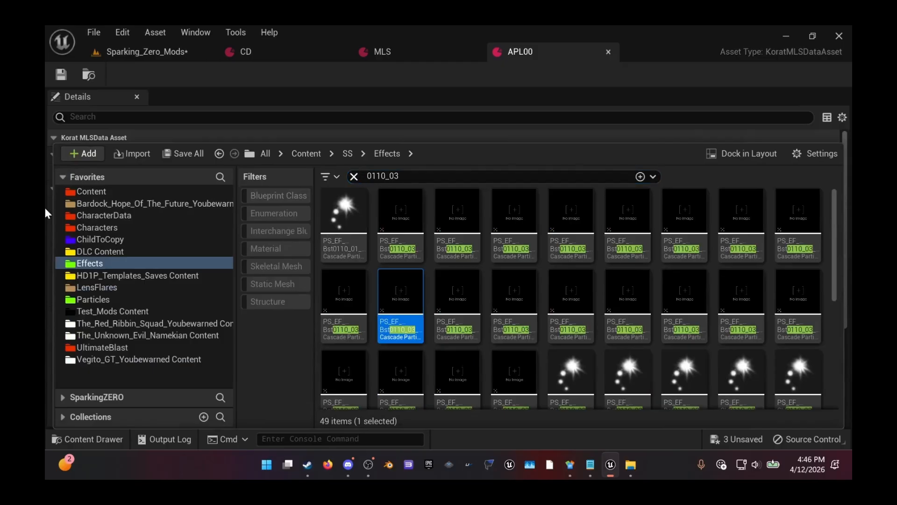
pyautogui.click(103, 227)
pyautogui.click(112, 217)
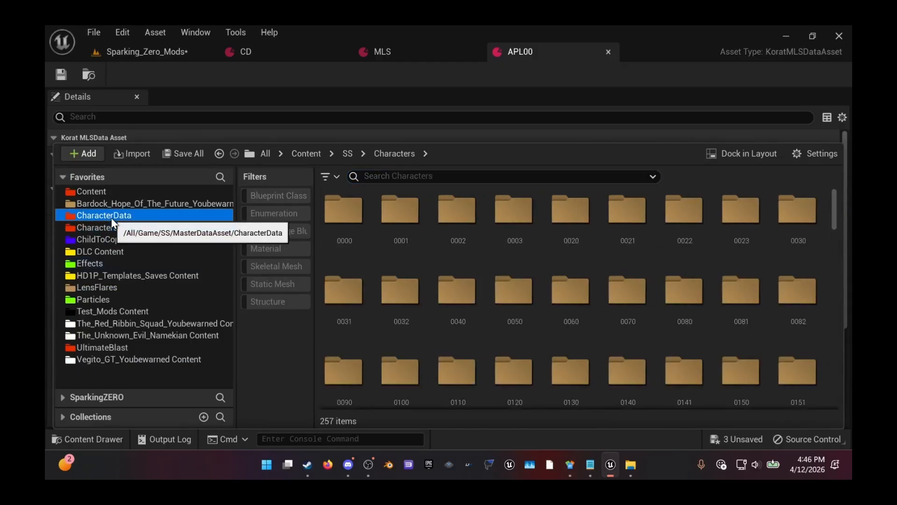
pyautogui.click(409, 176)
pyautogui.hotkey('ctrl', 'v')
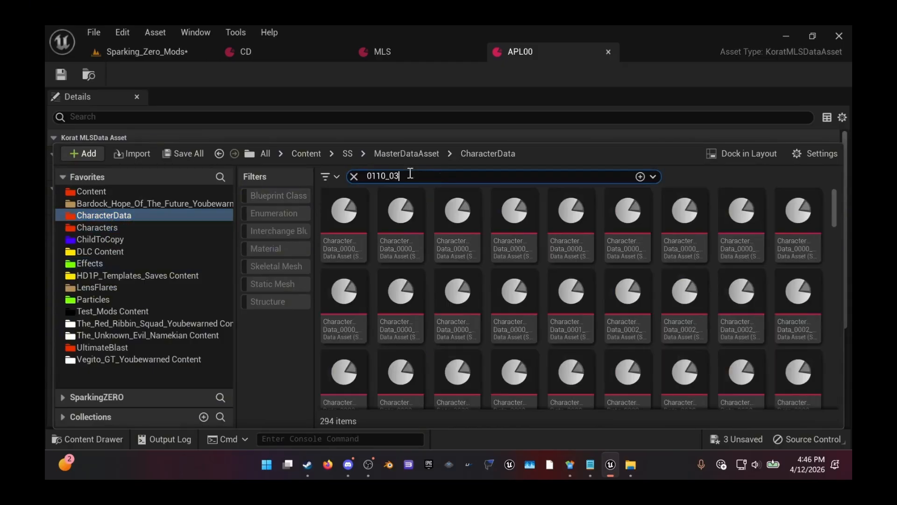
pyautogui.doubleClick(346, 233)
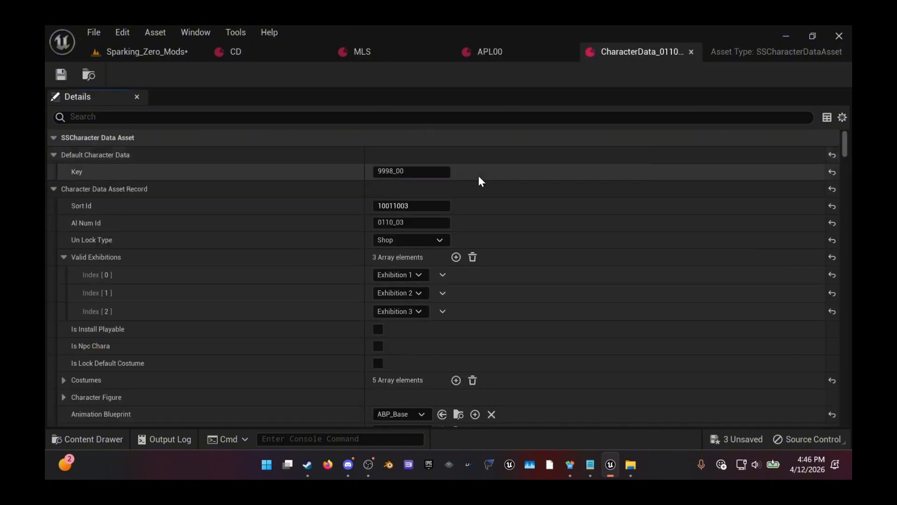
# Step: Expand every element of the Effect Color Data Type Map and open Element 3's SMBGrp_Appetite_B asset
pyautogui.scroll(-3, 306, 226)
pyautogui.scroll(-3, 307, 226)
pyautogui.click(63, 297)
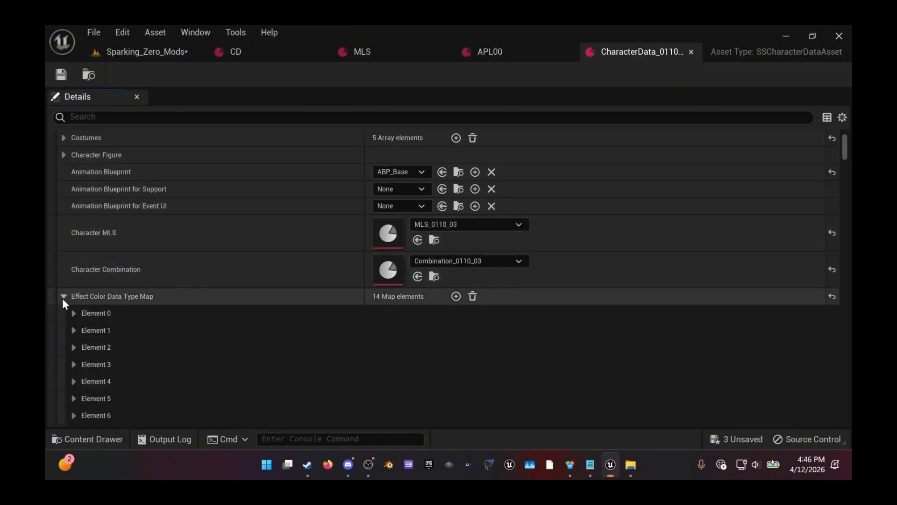
pyautogui.scroll(-2, 183, 275)
pyautogui.rightClick(108, 216)
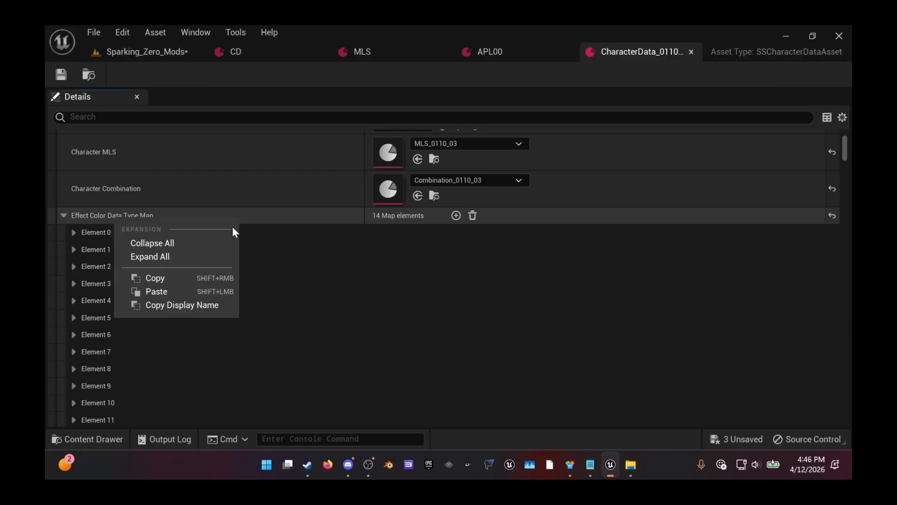
pyautogui.click(142, 257)
pyautogui.scroll(-2, 406, 273)
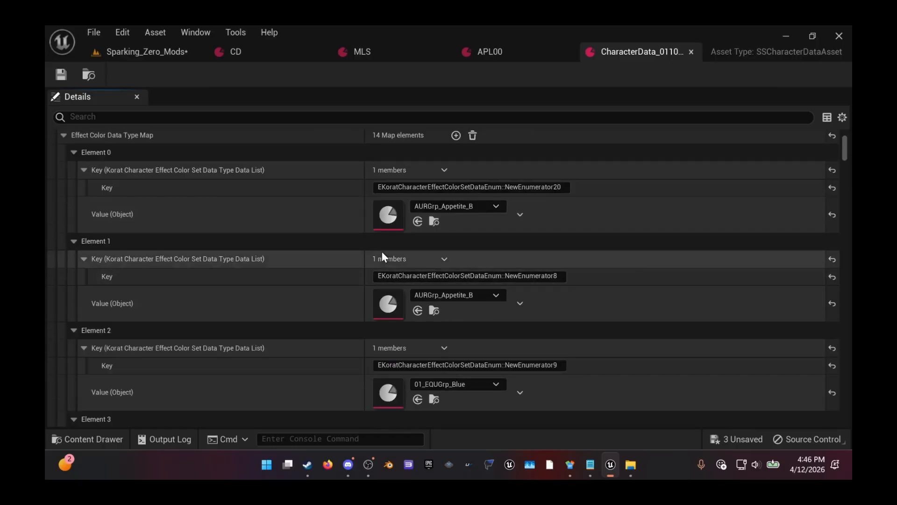
pyautogui.scroll(-3, 382, 252)
pyautogui.scroll(-1, 383, 269)
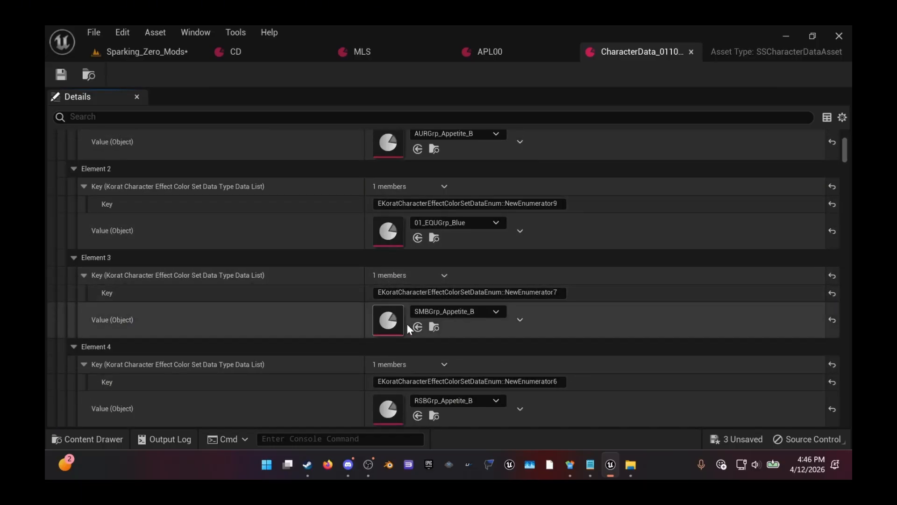
pyautogui.doubleClick(387, 321)
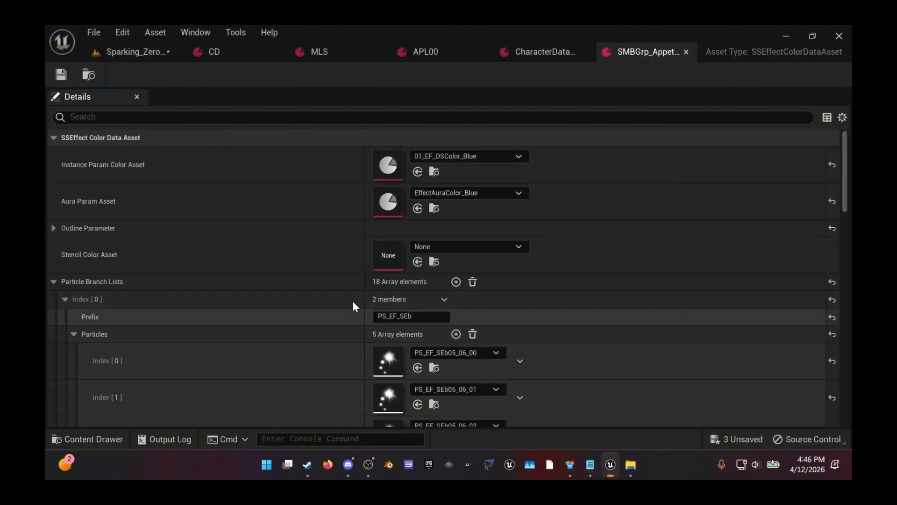
# Step: Preview the PS_EF_SEb05_06_01, 00, 02 and 03 particle systems from the first Particle Branch Lists entry
pyautogui.scroll(-2, 364, 308)
pyautogui.doubleClick(386, 332)
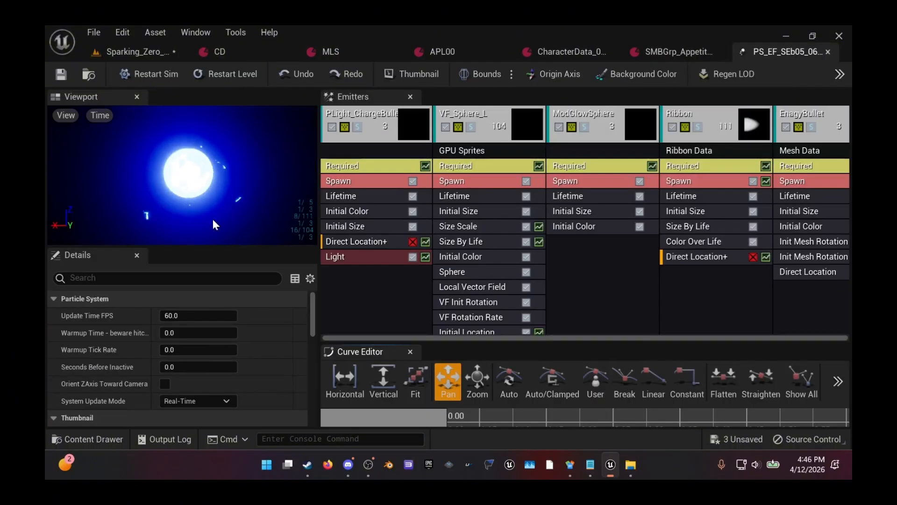
pyautogui.click(828, 52)
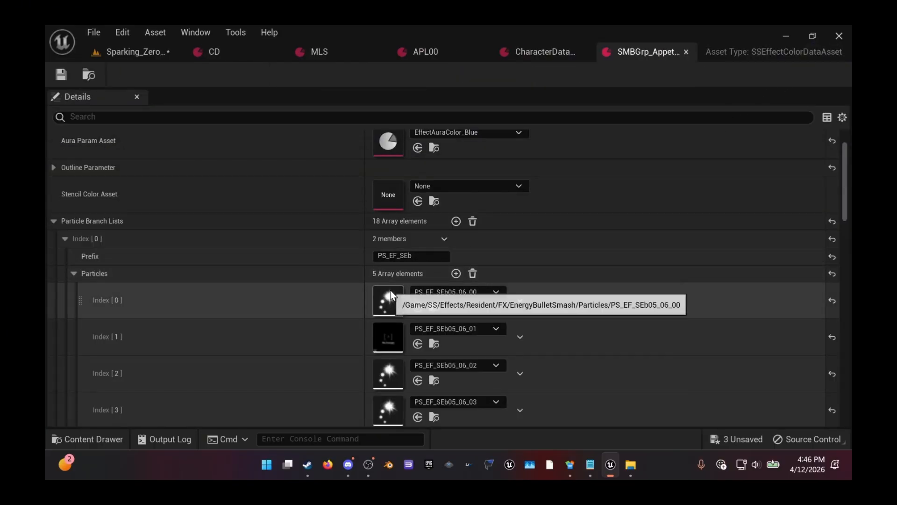
pyautogui.doubleClick(390, 290)
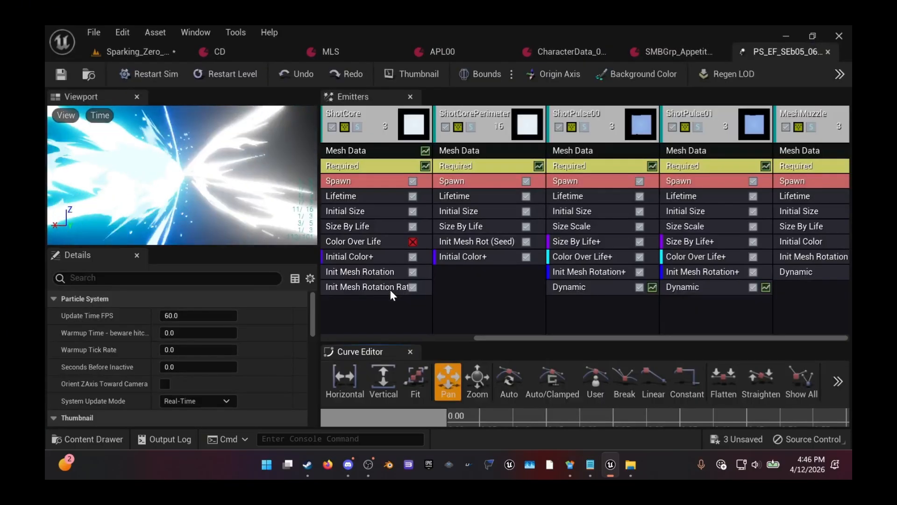
pyautogui.click(828, 52)
pyautogui.scroll(-3, 402, 290)
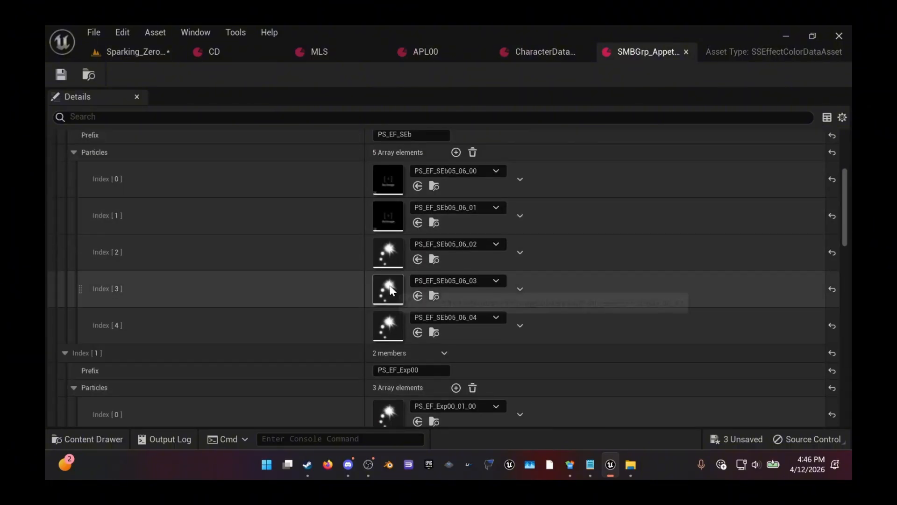
pyautogui.doubleClick(387, 252)
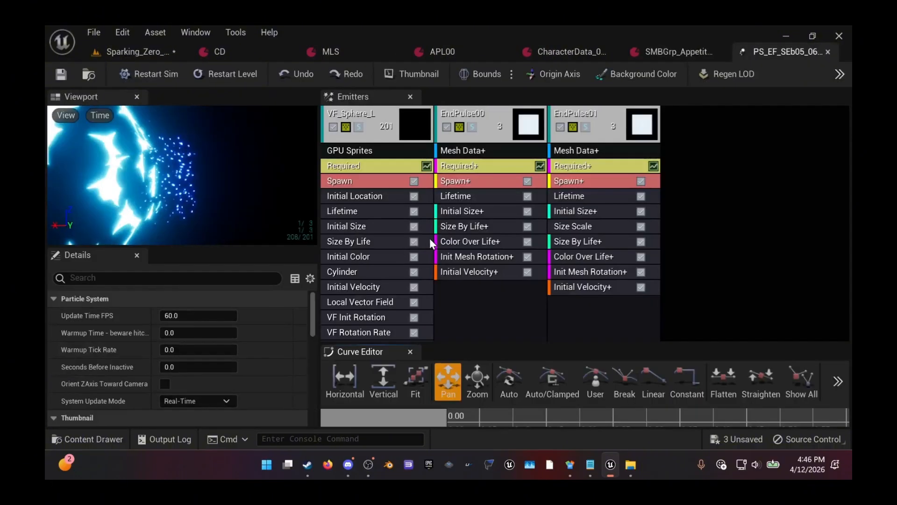
pyautogui.click(826, 51)
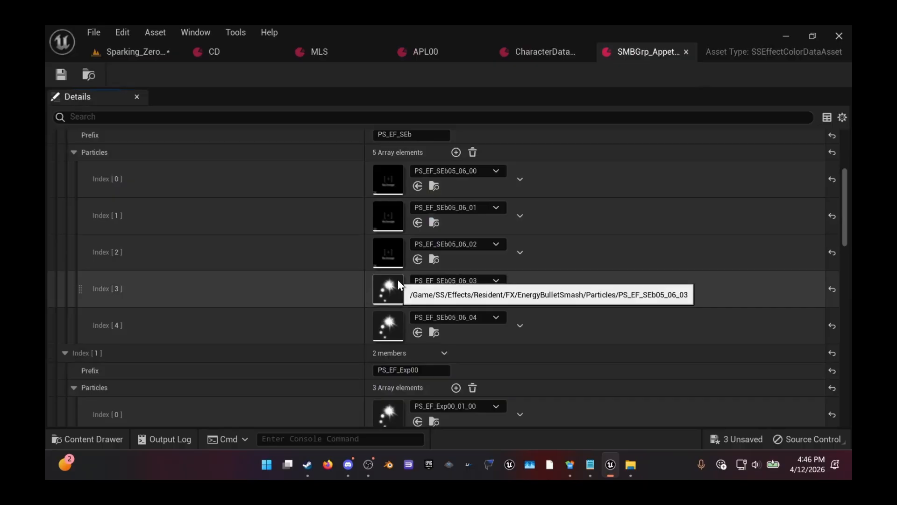
pyautogui.doubleClick(398, 279)
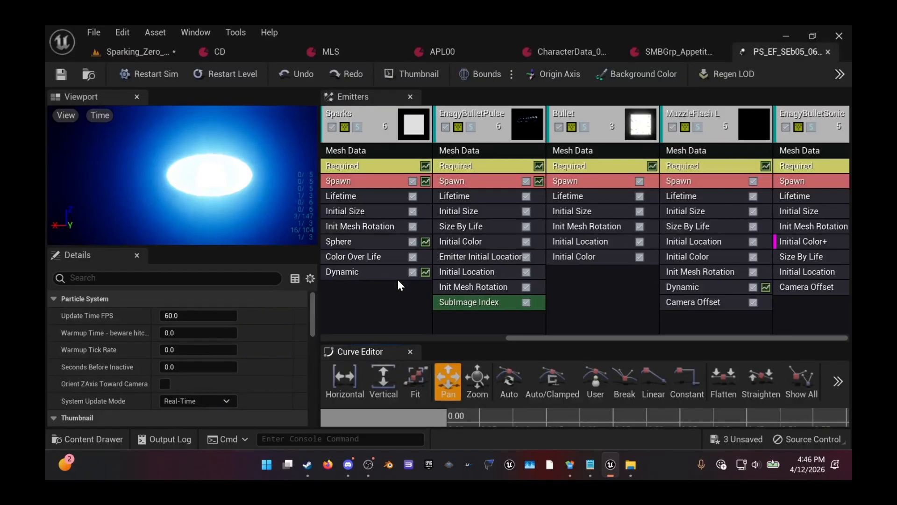
# Step: Close the particle preview and the SMBGrp_Appetite_B asset, and open Element 6's 01_EXAGrp_Blue asset from the character data
pyautogui.click(827, 52)
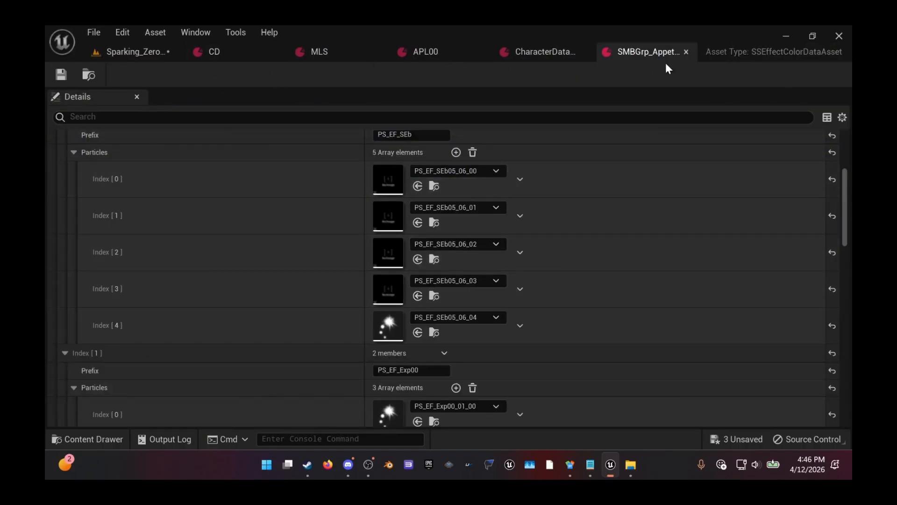
pyautogui.click(687, 52)
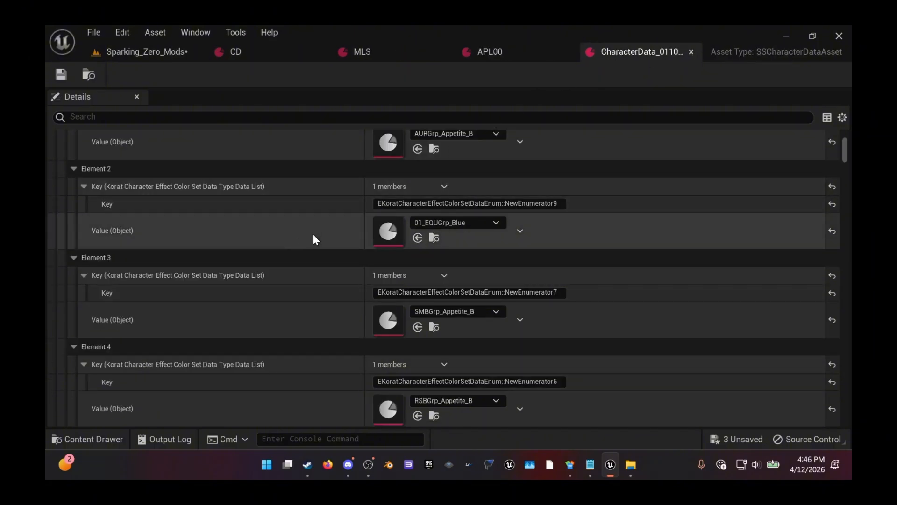
pyautogui.scroll(-1, 313, 235)
pyautogui.scroll(-3, 313, 235)
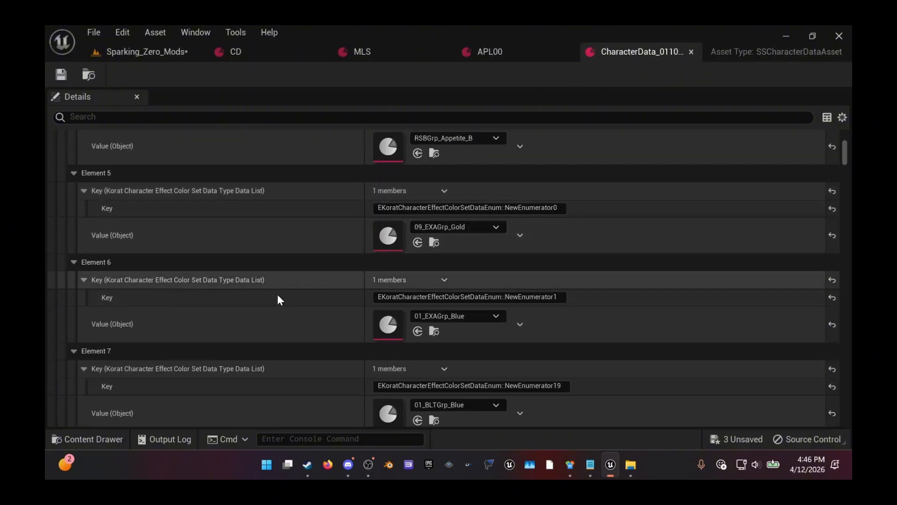
pyautogui.doubleClick(392, 325)
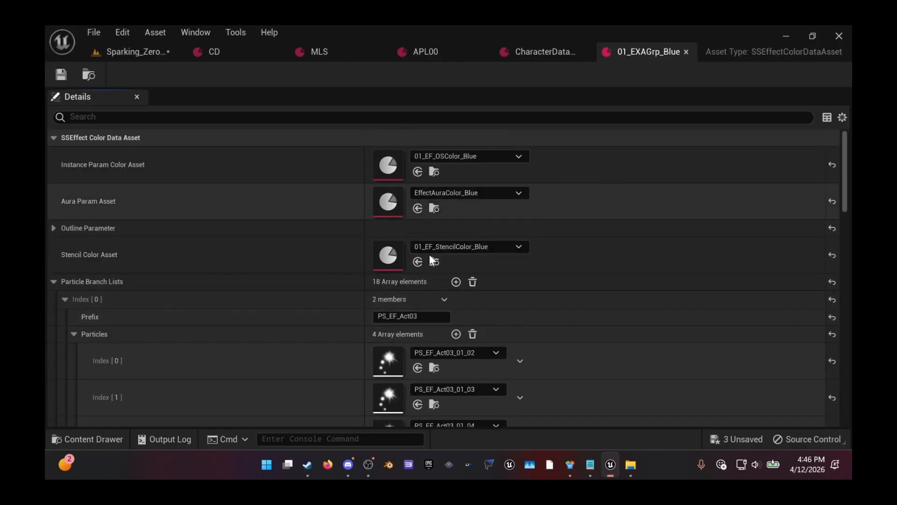
# Step: Preview the PS_EF_Act03_01_02, 03, 04 and 05 particle systems from the first Particle Branch Lists entry of 01_EXAGrp_Blue
pyautogui.scroll(-2, 392, 283)
pyautogui.doubleClick(390, 280)
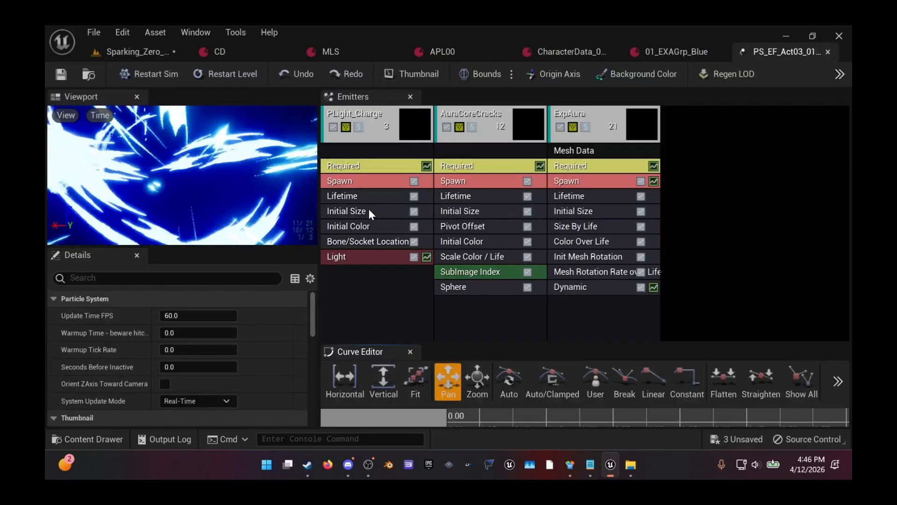
pyautogui.click(828, 51)
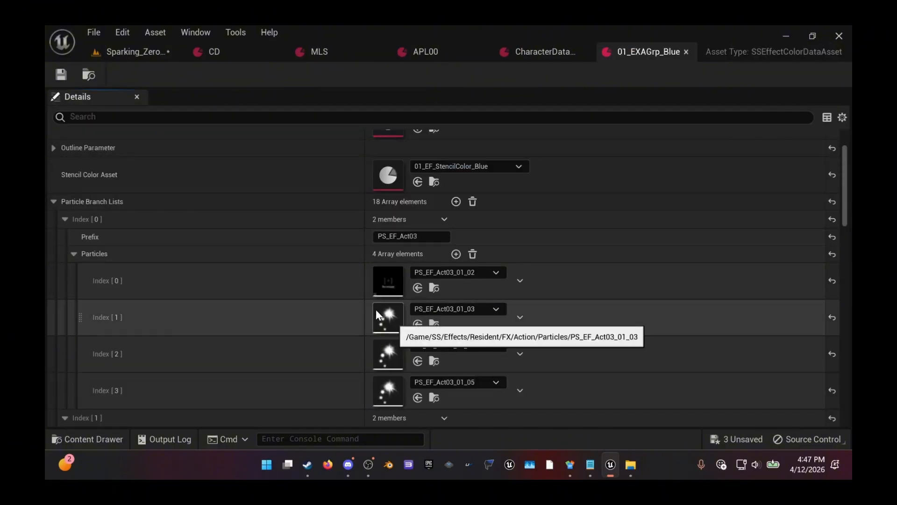
pyautogui.doubleClick(376, 310)
pyautogui.click(828, 52)
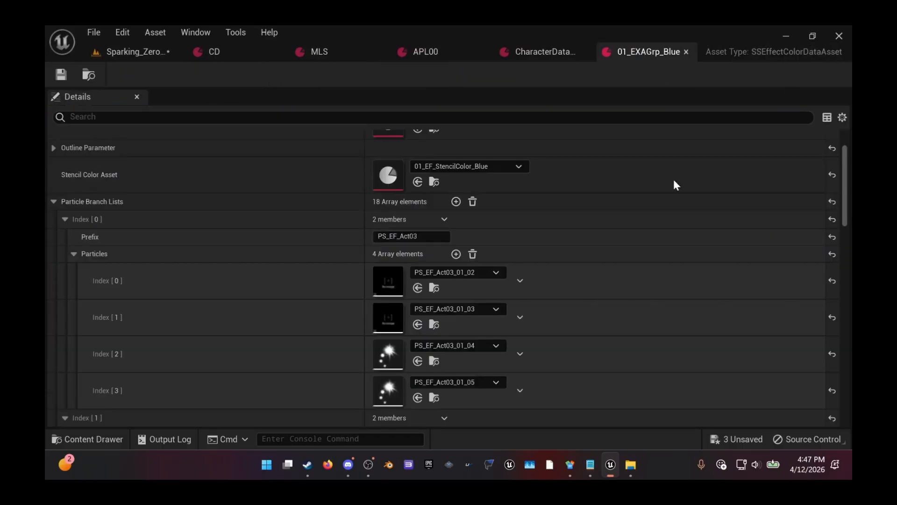
pyautogui.scroll(-2, 402, 347)
pyautogui.doubleClick(393, 313)
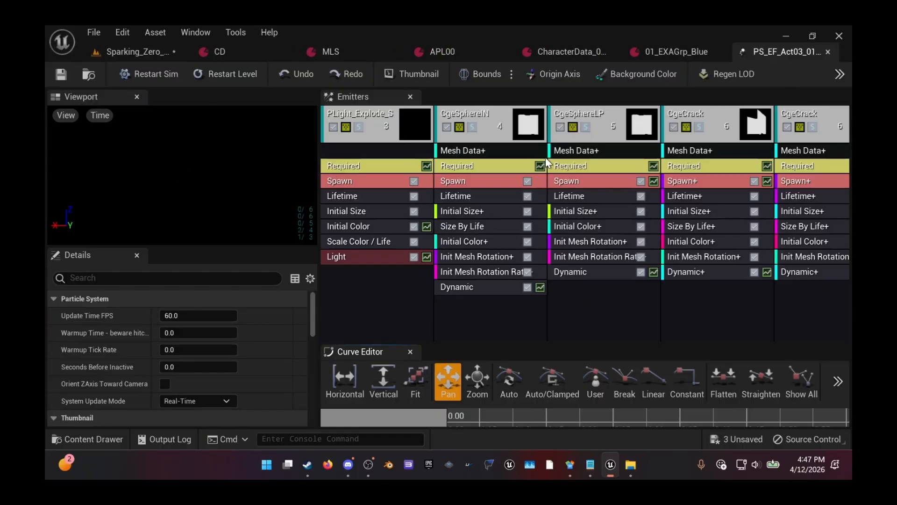
pyautogui.click(829, 52)
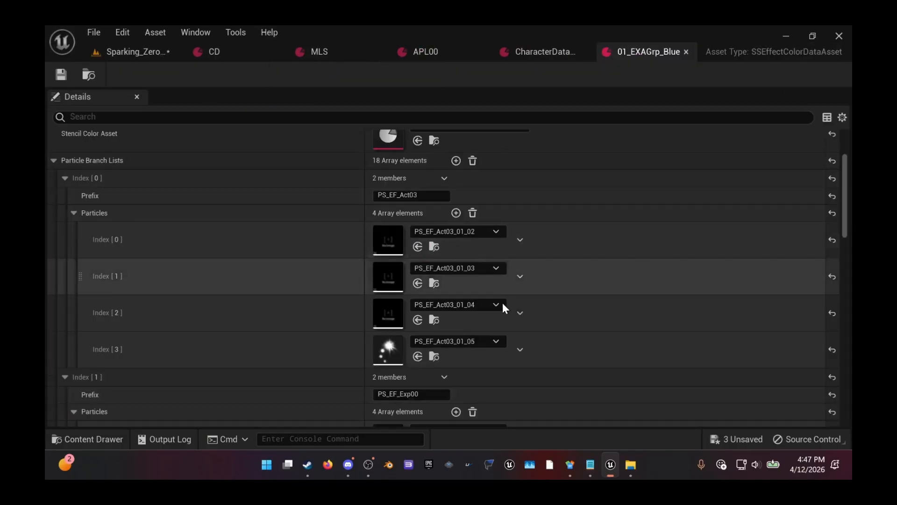
pyautogui.doubleClick(394, 346)
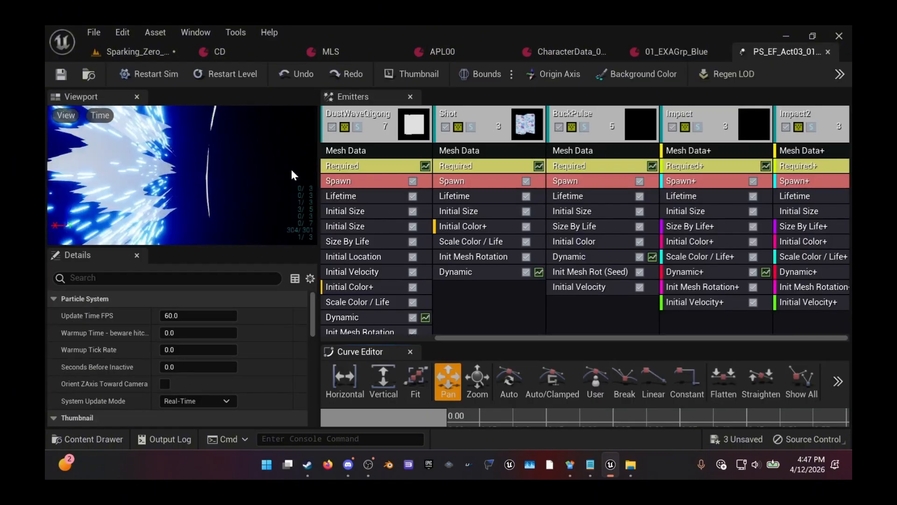
pyautogui.hotkey('ctrl', 'w')
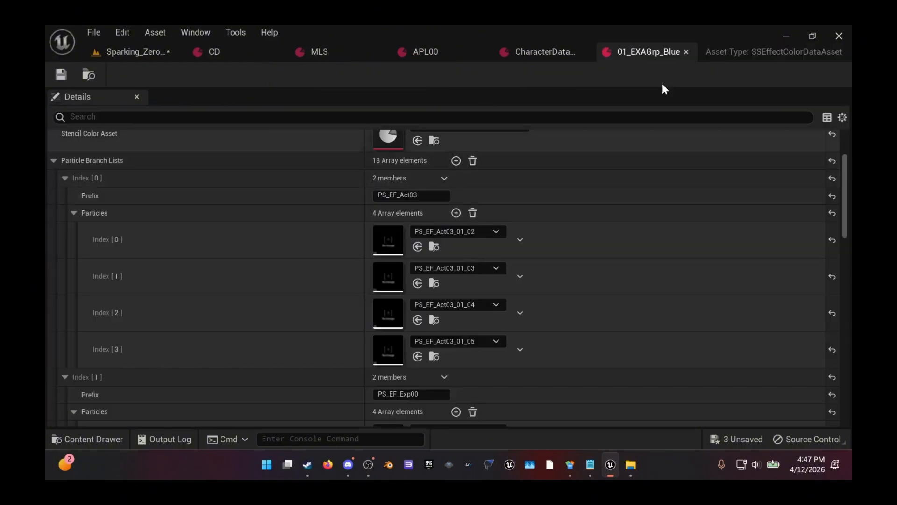
# Step: Close the 01_EXAGrp_Blue and character data assets and return to the Sparking_Zero_Mods level
pyautogui.click(684, 51)
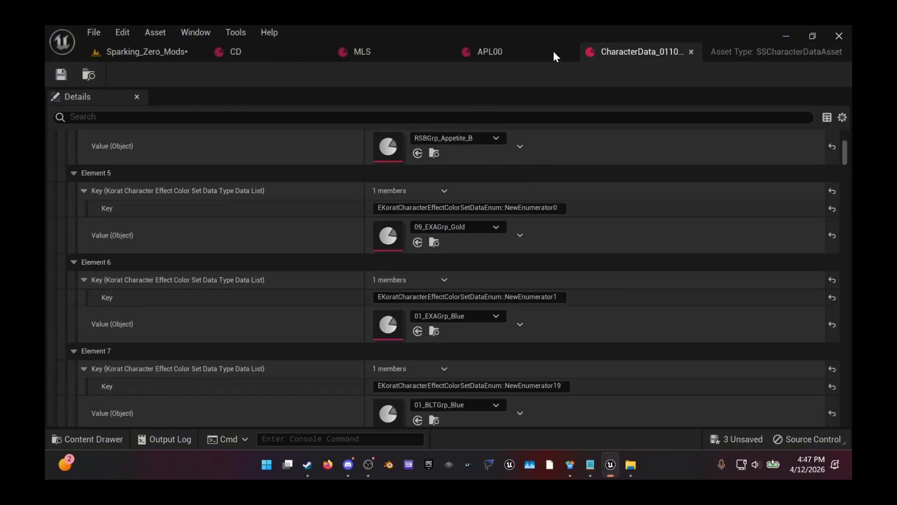
pyautogui.click(690, 52)
pyautogui.click(150, 54)
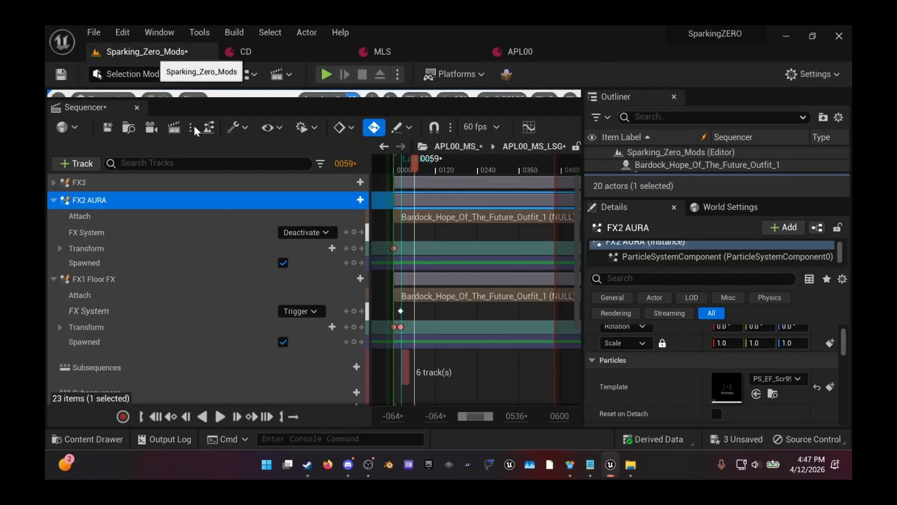
# Step: Clear the CharacterData search, copy the ID 0110_03 from cell B68 of the SZ_ID_LIST spreadsheet, and search the Effects folder for it
pyautogui.hotkey('ctrl', 'space')
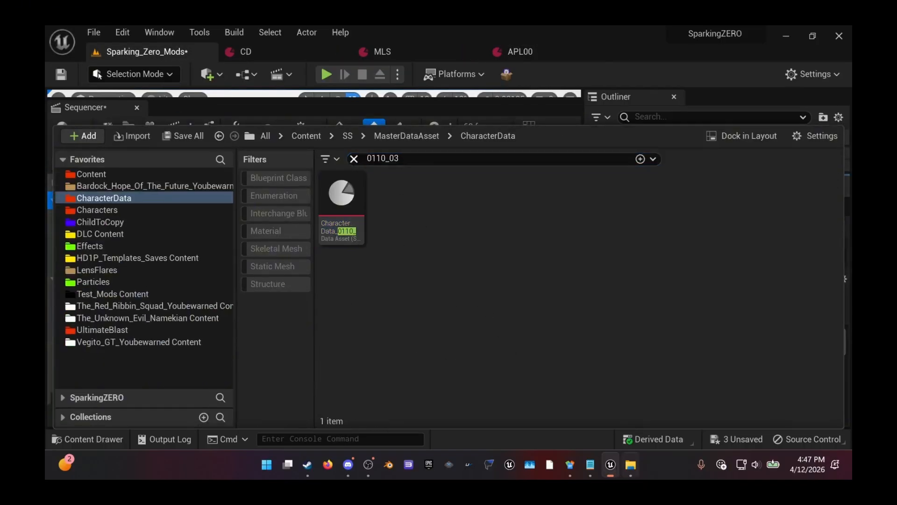
pyautogui.click(354, 159)
pyautogui.click(570, 465)
pyautogui.rightClick(340, 243)
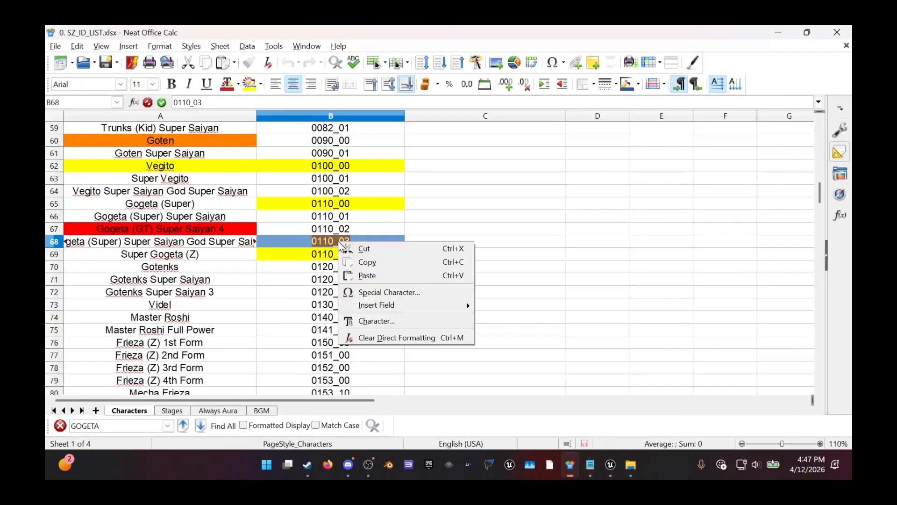
pyautogui.click(372, 261)
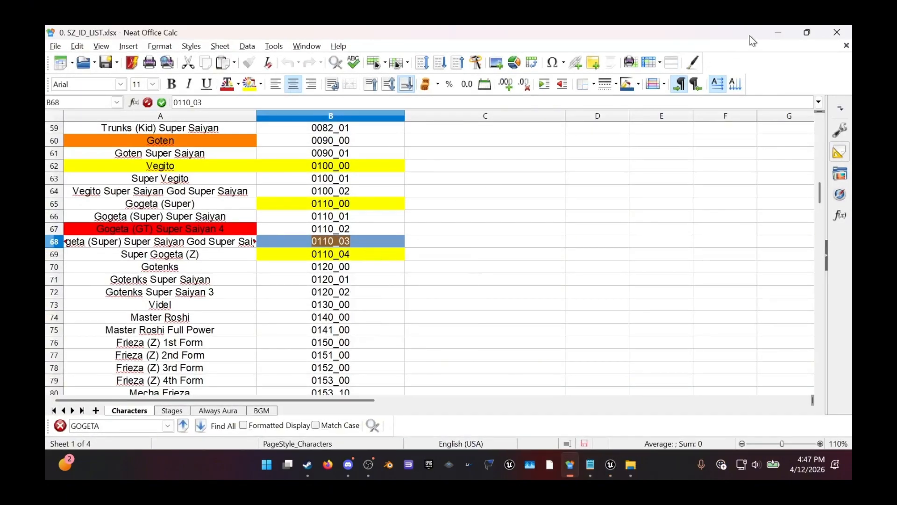
pyautogui.click(778, 33)
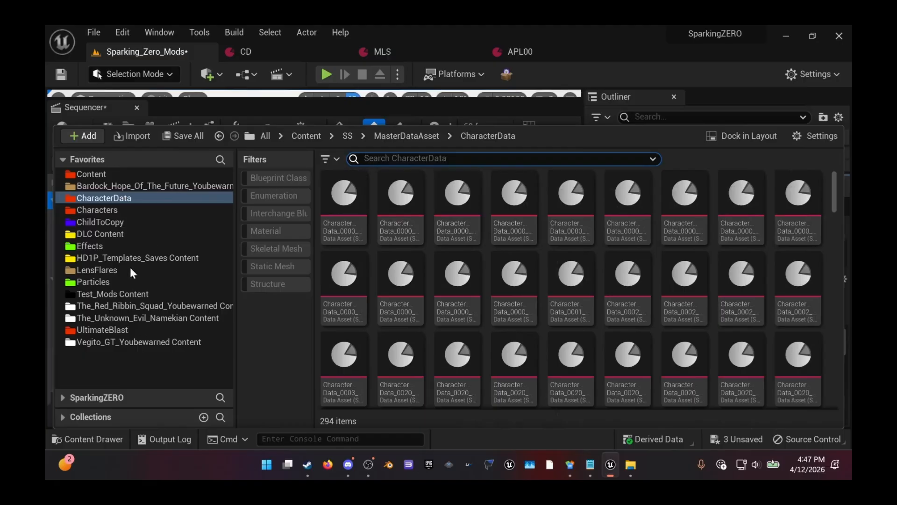
pyautogui.click(97, 250)
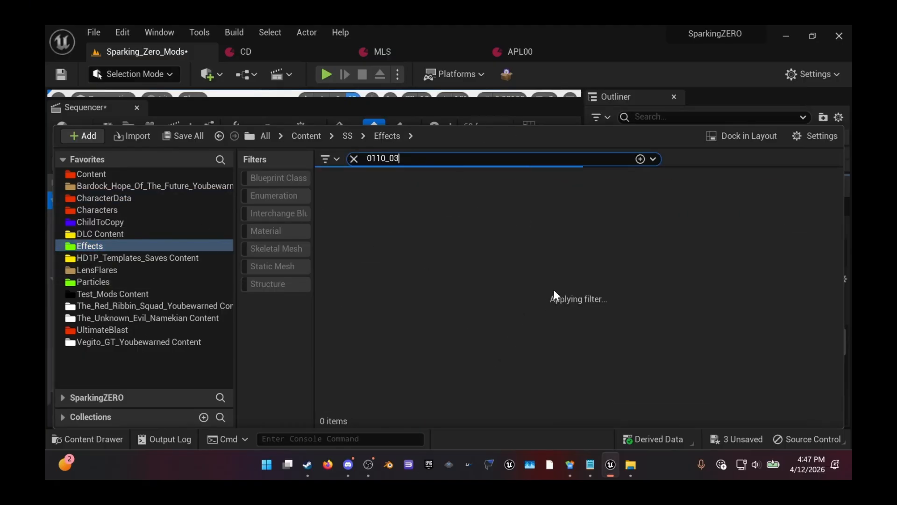
# Step: Preview the PS_EF_Bst0110_03_01_63 and PS_EF_Bst0110_03_01_62 particle systems from the Effects search results
pyautogui.scroll(-2, 490, 290)
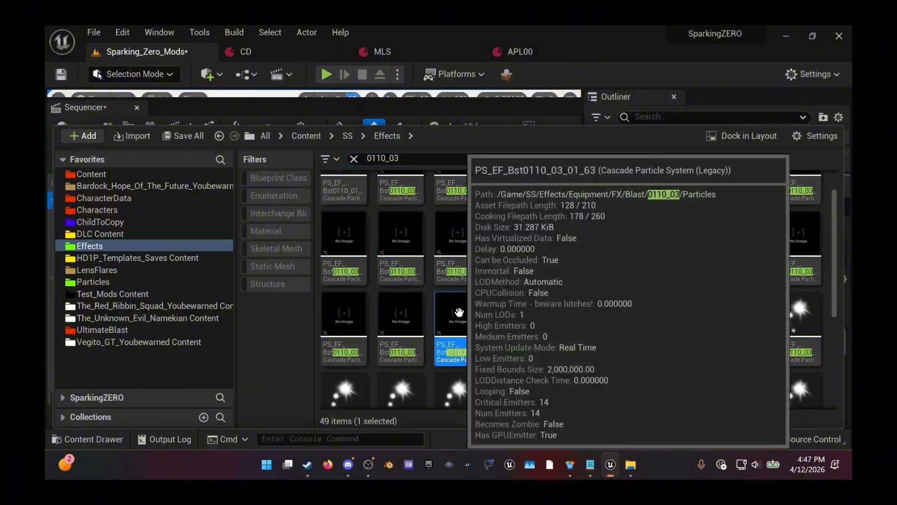
pyautogui.doubleClick(458, 314)
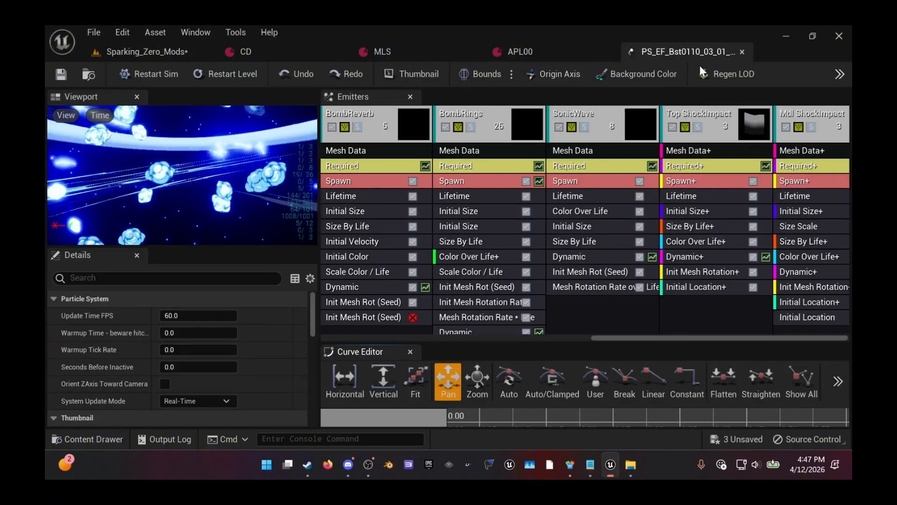
pyautogui.click(742, 51)
pyautogui.hotkey('ctrl', 'space')
pyautogui.doubleClick(389, 333)
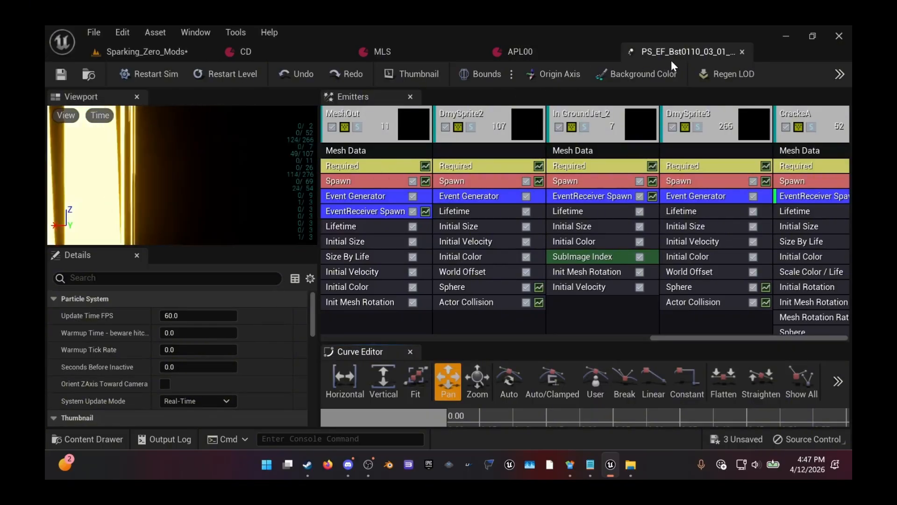
pyautogui.click(742, 51)
pyautogui.hotkey('ctrl', 'space')
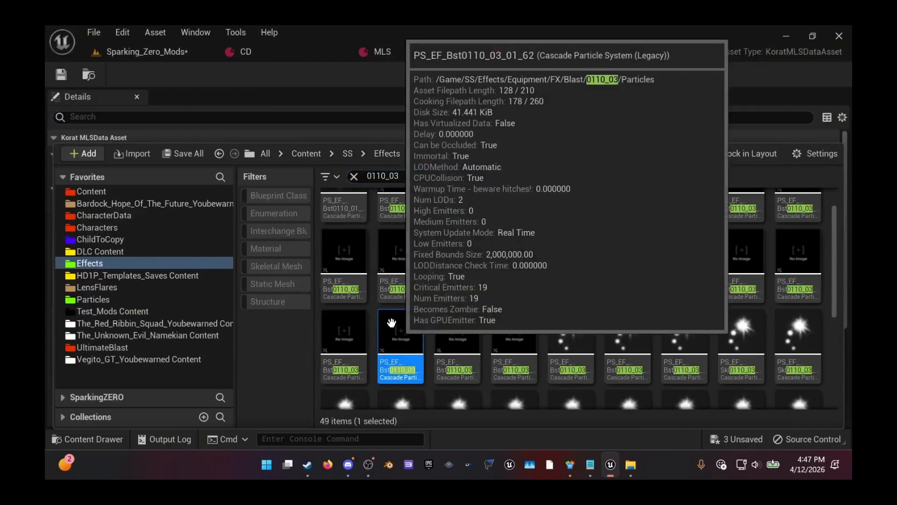
pyautogui.doubleClick(400, 330)
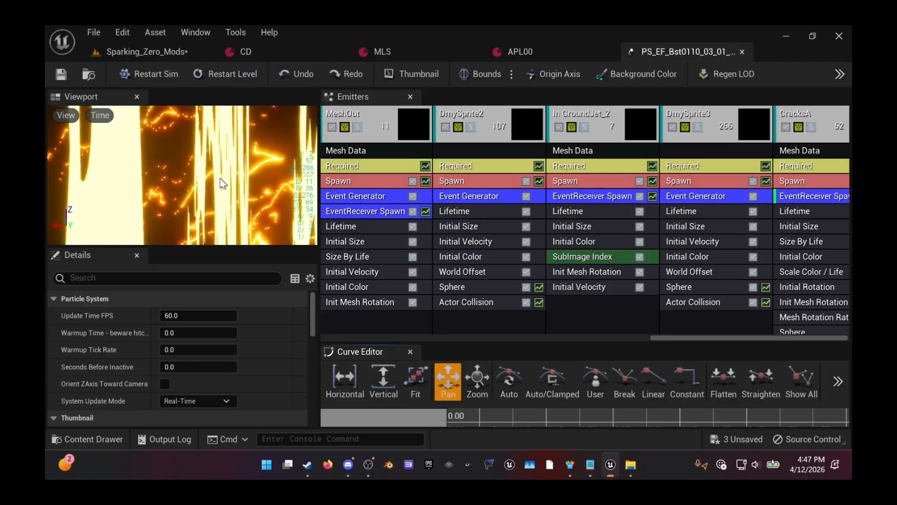
pyautogui.click(743, 52)
# Step: Preview the two PS_EF_Bst0110_03_01 particle systems listed just before PS_EF_Bst0110_03_01_62, and reopen the filtered Effects assets
pyautogui.doubleClick(351, 332)
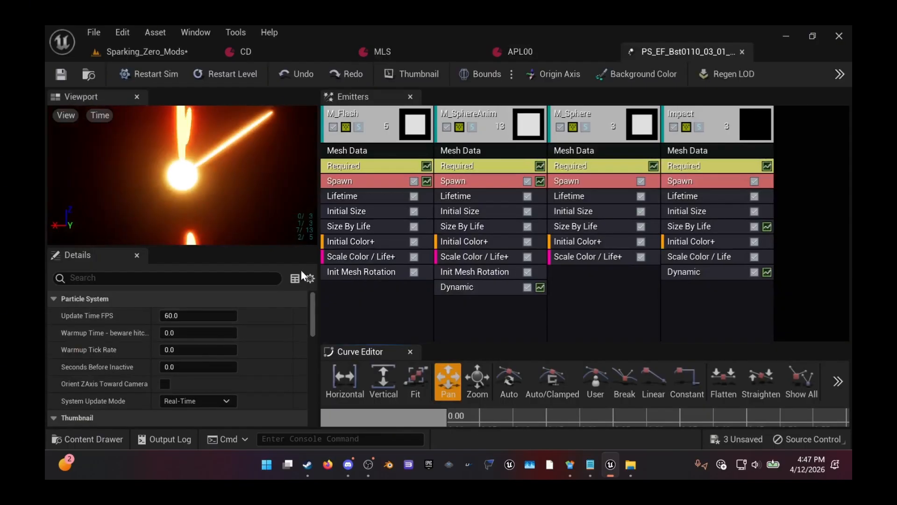
pyautogui.click(742, 51)
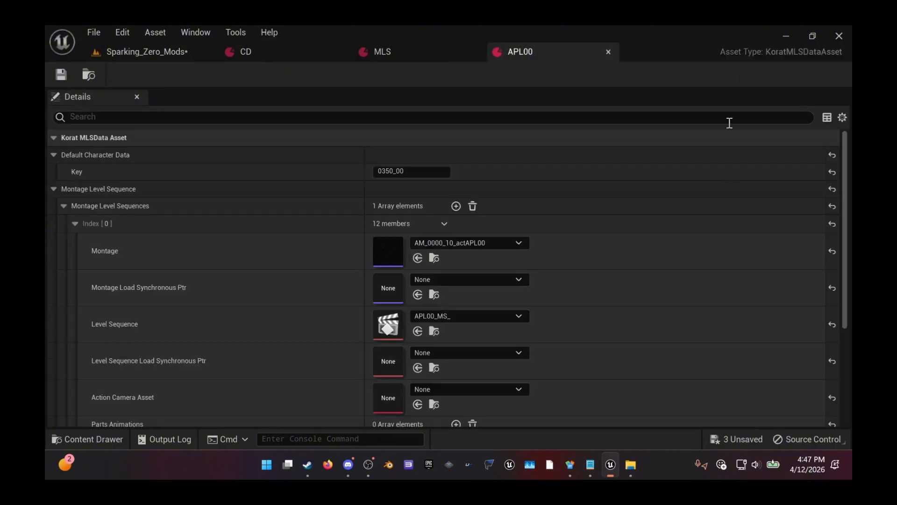
pyautogui.hotkey('ctrl', 'space')
pyautogui.doubleClick(796, 283)
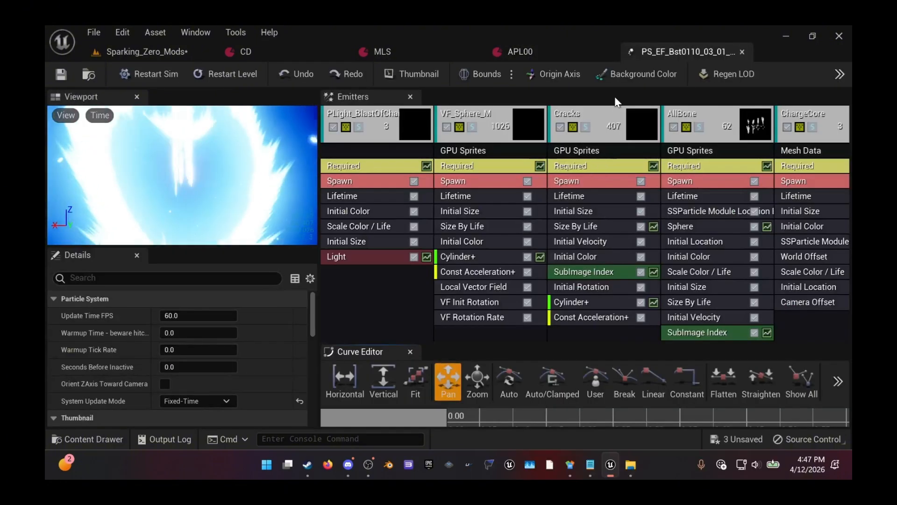
pyautogui.click(743, 53)
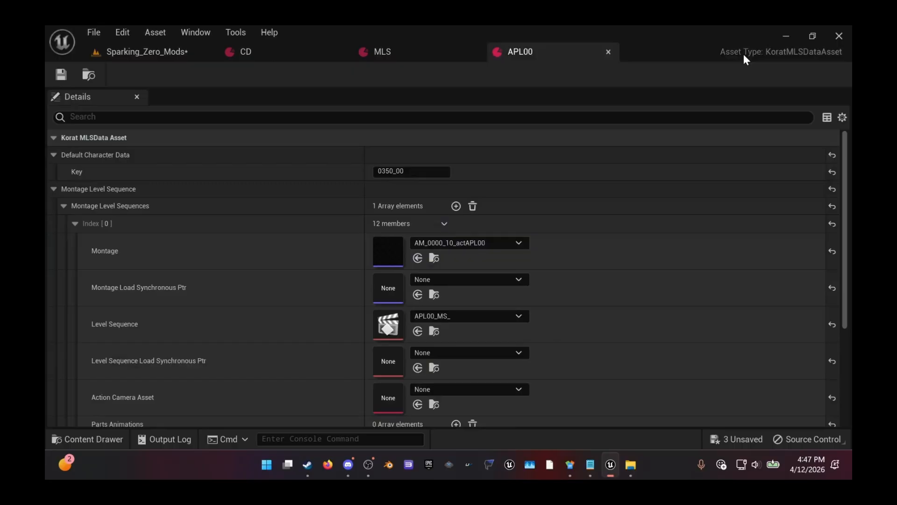
pyautogui.hotkey('ctrl', 'space')
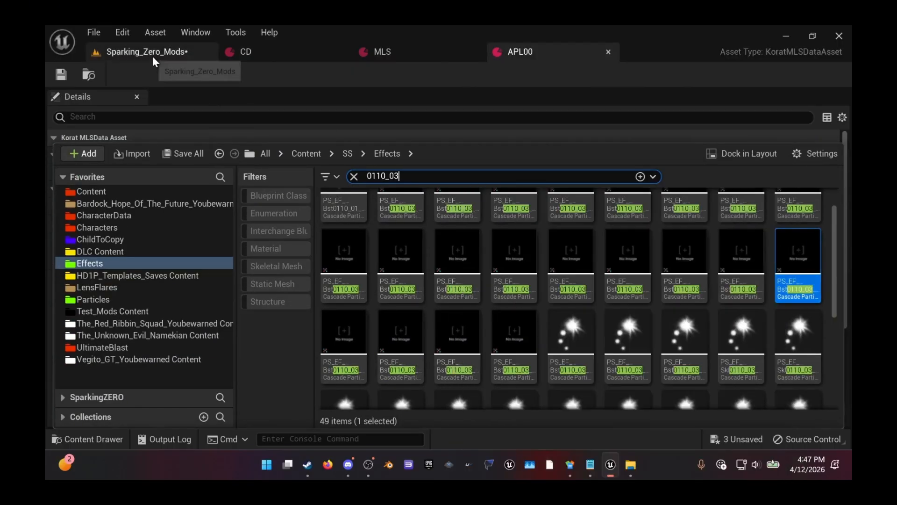
# Step: Return to the level sequence, move the playhead to frame 0, and set FX2 AURA's FX System to Trigger
pyautogui.click(153, 53)
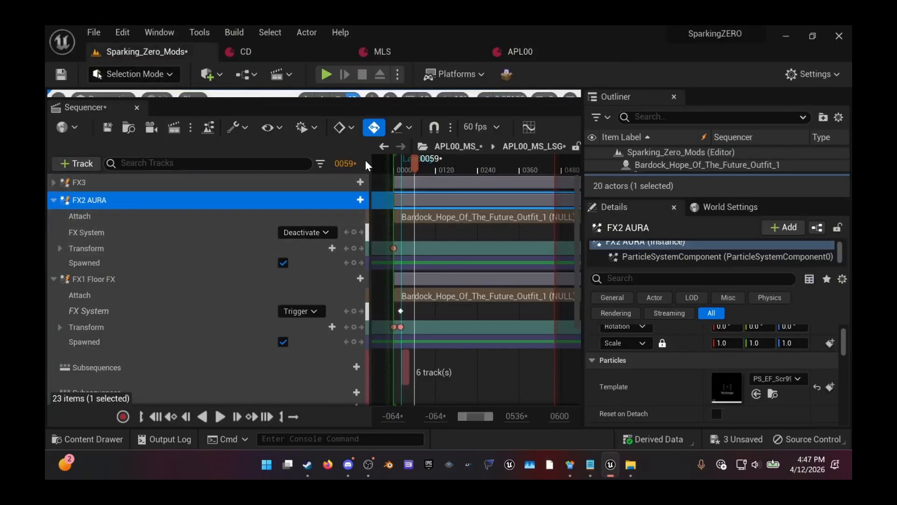
pyautogui.click(346, 163)
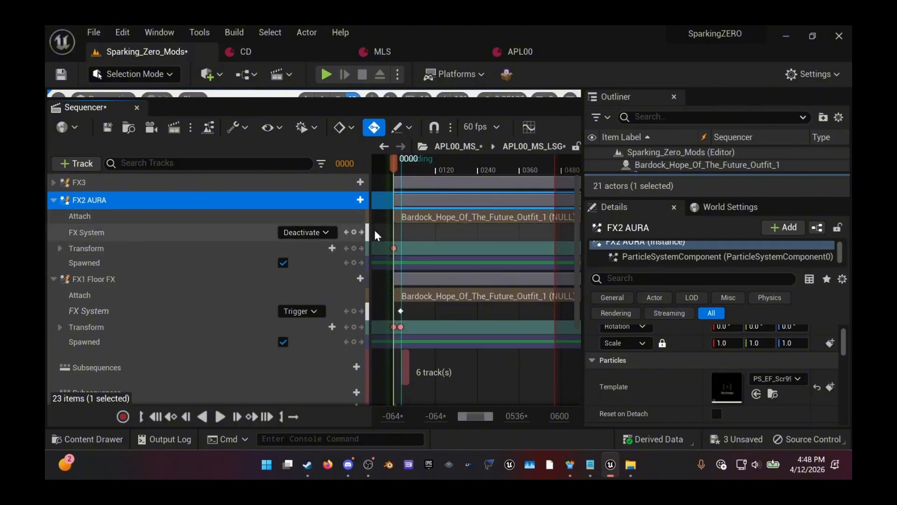
pyautogui.click(307, 232)
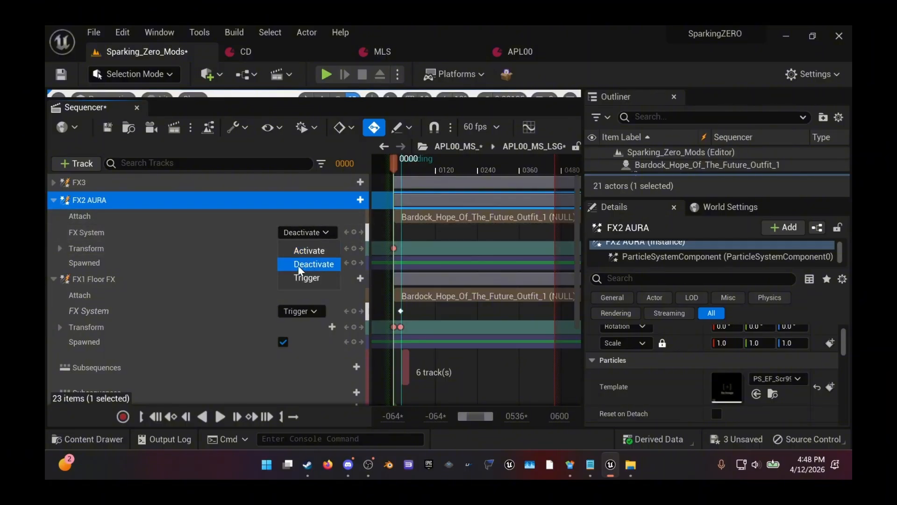
pyautogui.click(307, 278)
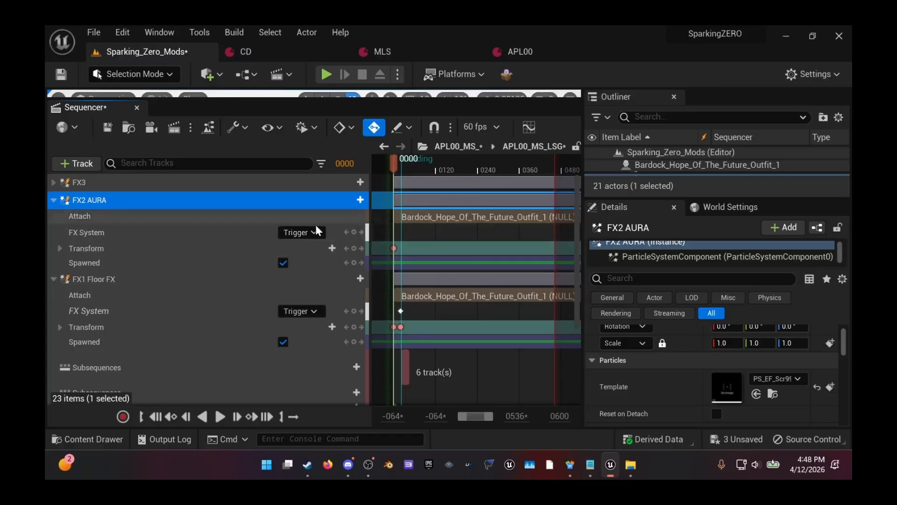
# Step: Expand the FX3 track, set its FX System to Trigger at frame 0, and collapse the track again
pyautogui.click(53, 181)
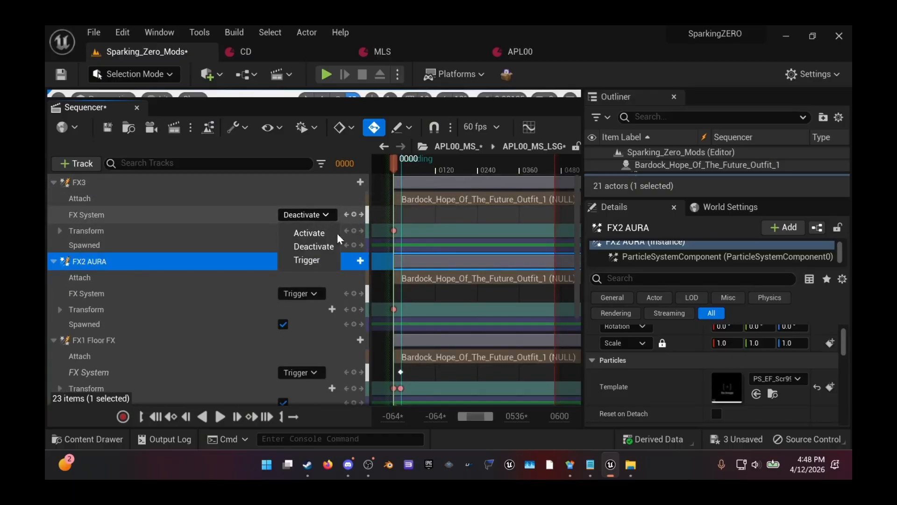
pyautogui.click(306, 260)
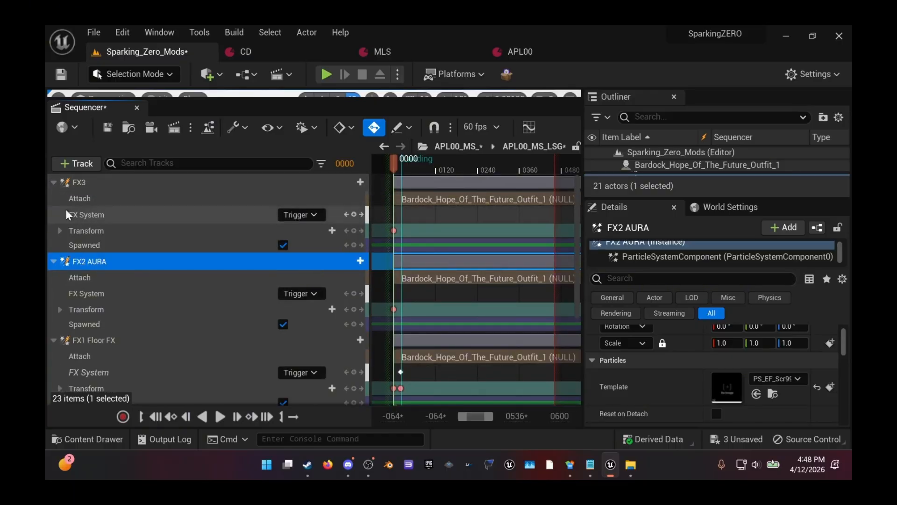
pyautogui.click(53, 183)
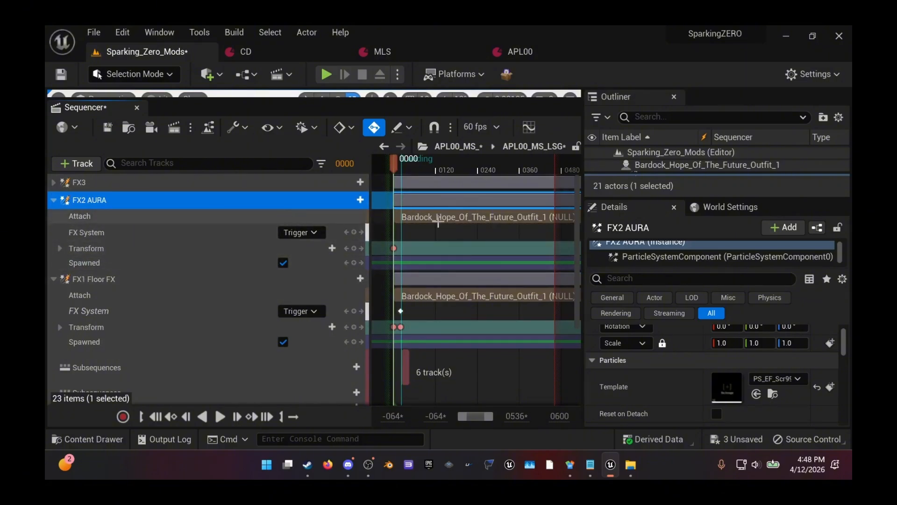
# Step: Assign the selected PS_EF_Bst01 particle system to FX2 AURA and key its FX System as Trigger at frame 0 and Deactivate at frame 19
pyautogui.click(757, 394)
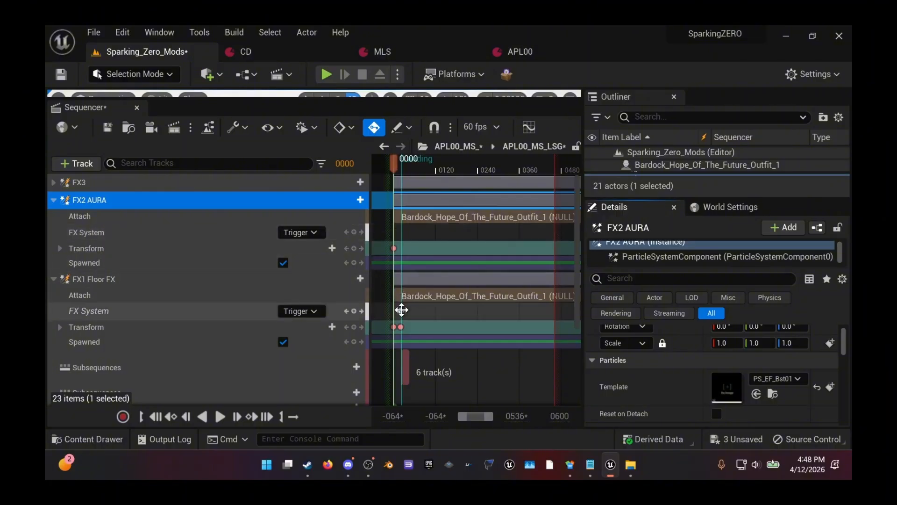
pyautogui.click(355, 233)
pyautogui.click(401, 311)
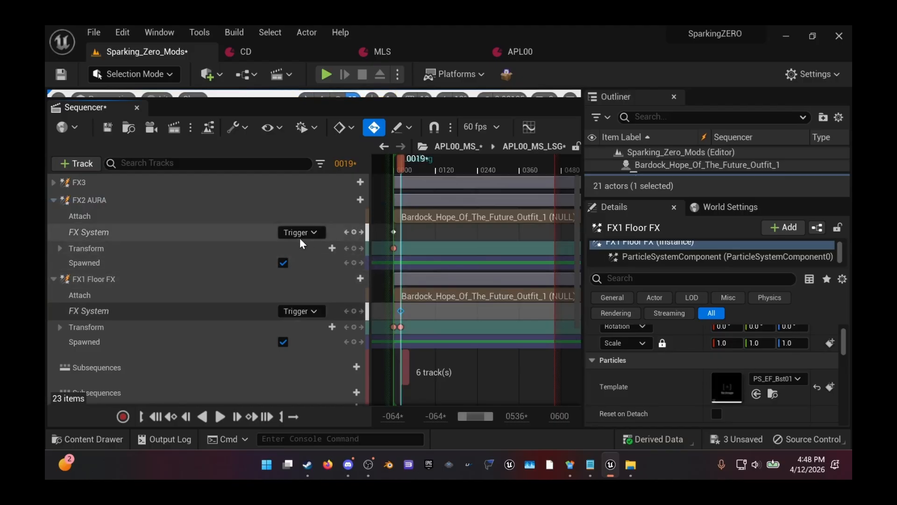
pyautogui.click(313, 264)
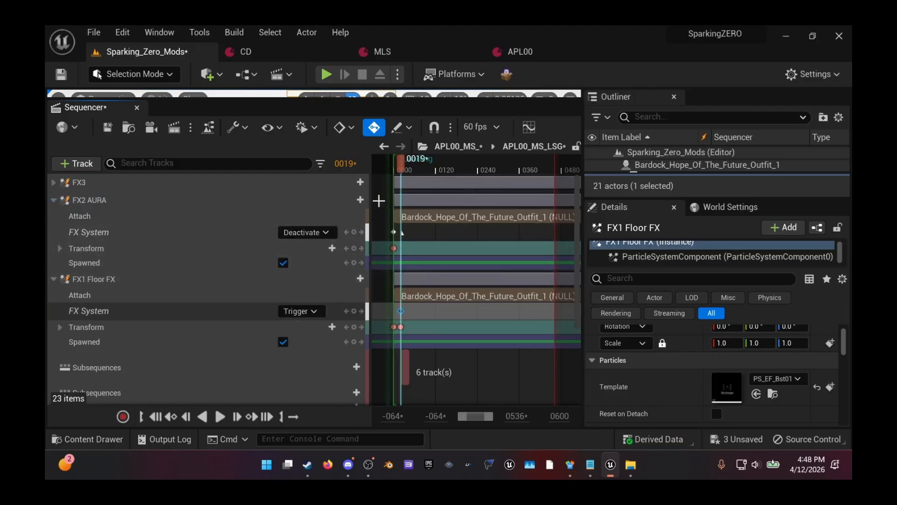
# Step: Enlarge the viewport and replay the sequence from its start several times to check the effects, restoring the track list's height
pyautogui.moveTo(282, 98); pyautogui.dragTo(269, 253)
pyautogui.press('space')
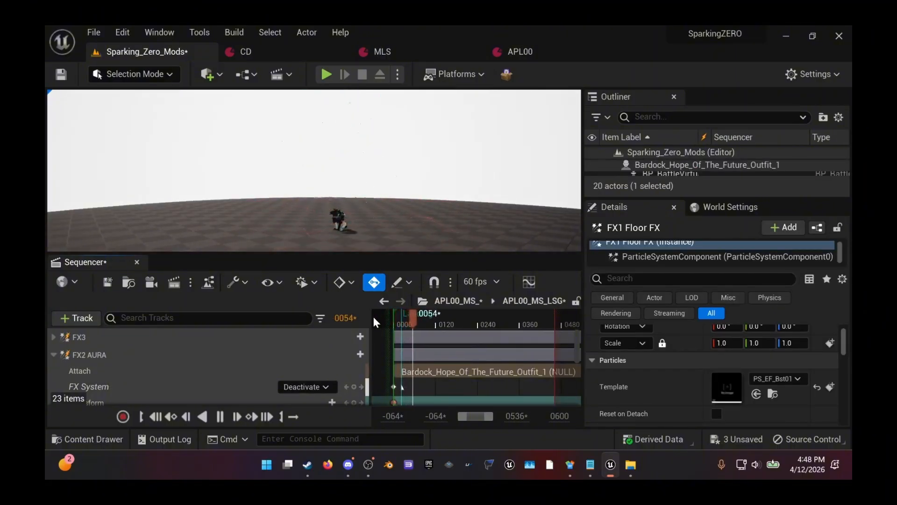
pyautogui.click(378, 313)
pyautogui.press('space')
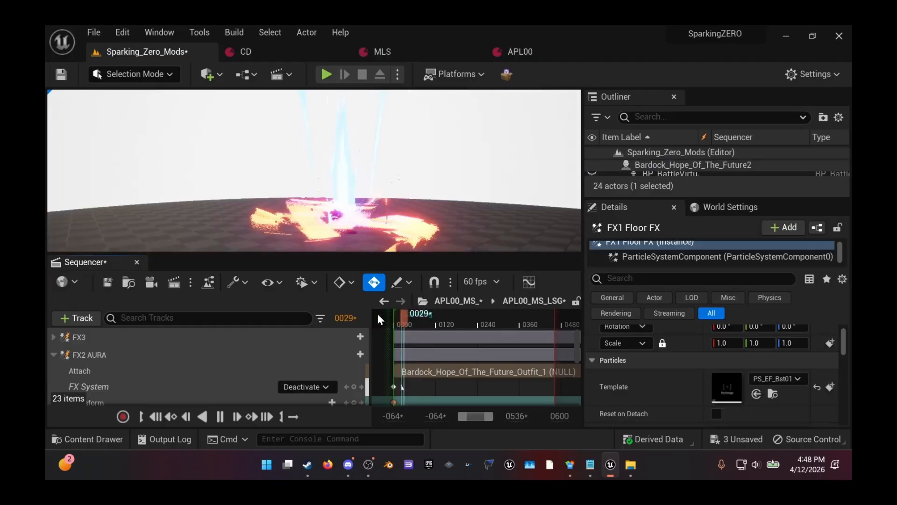
pyautogui.click(378, 313)
pyautogui.press('space')
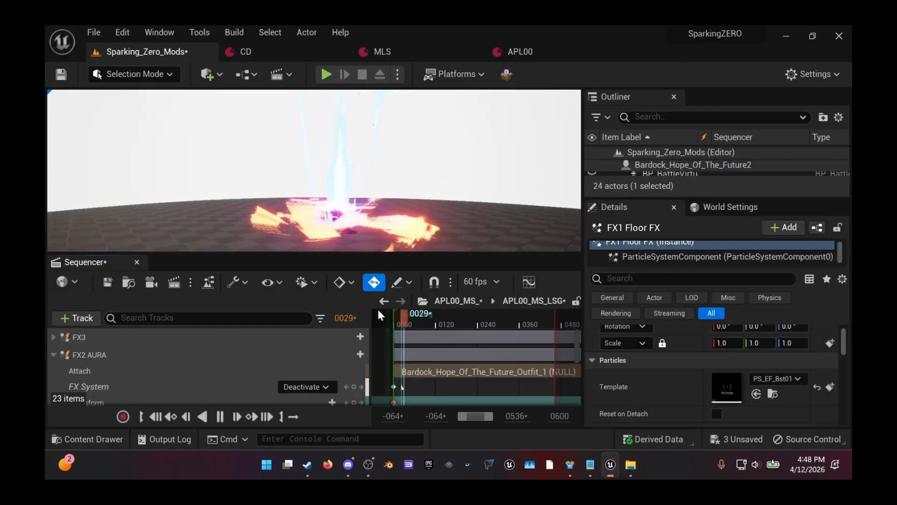
pyautogui.press('space')
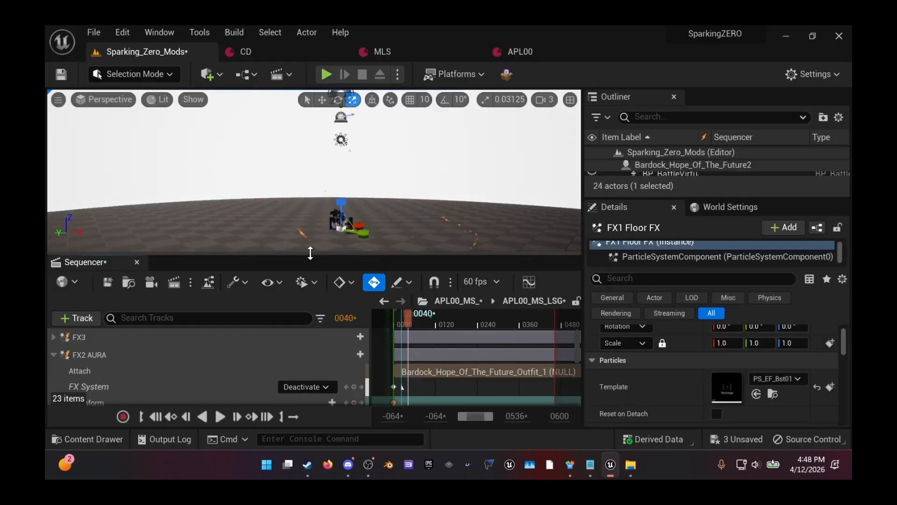
pyautogui.moveTo(311, 253); pyautogui.dragTo(322, 90)
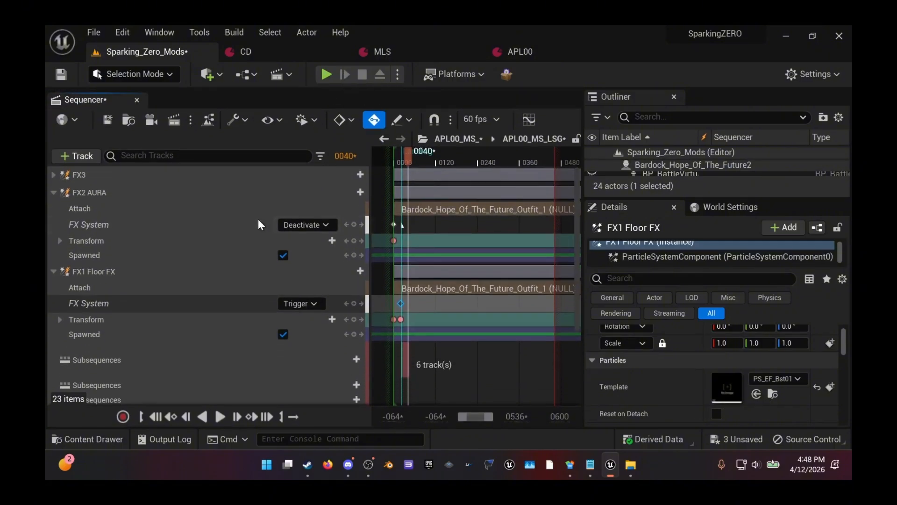
# Step: Set the constraint binding of the BACKGROUND emitter's Attach section to RebindCharacter from APL00_MS_
pyautogui.scroll(-5, 253, 228)
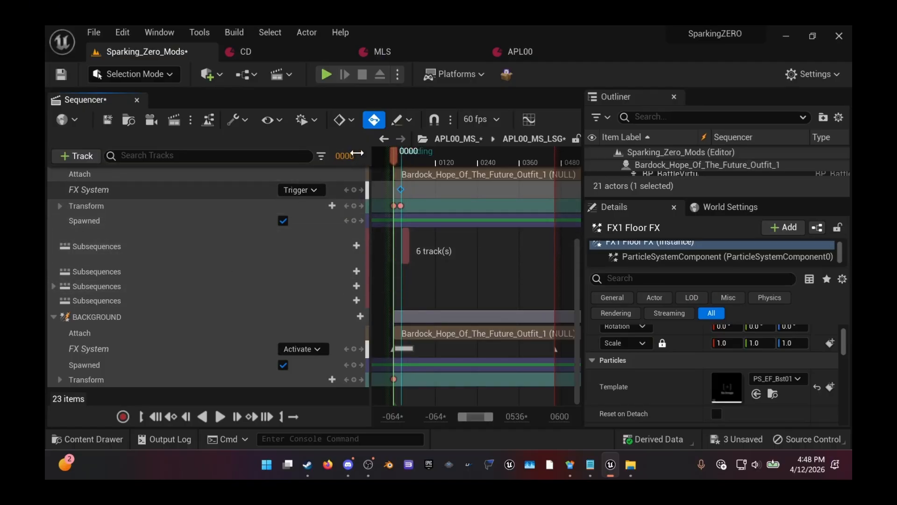
pyautogui.rightClick(293, 337)
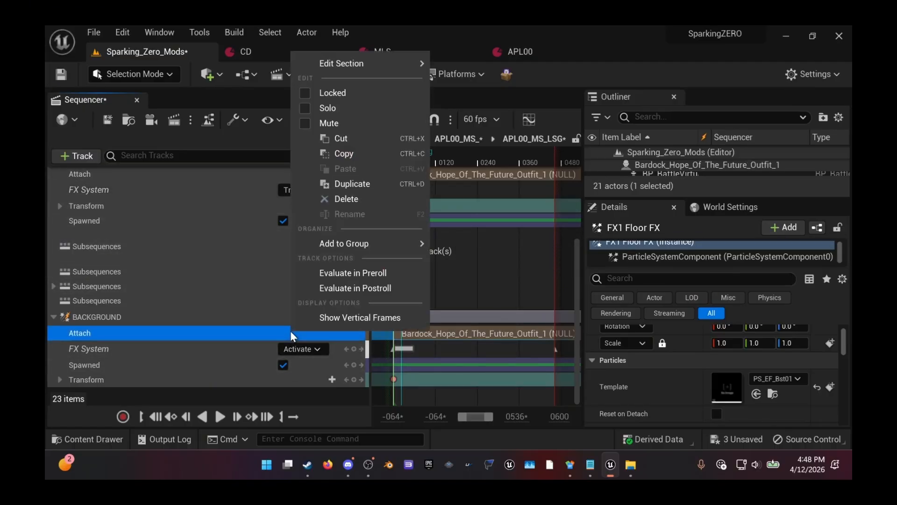
pyautogui.moveTo(369, 67)
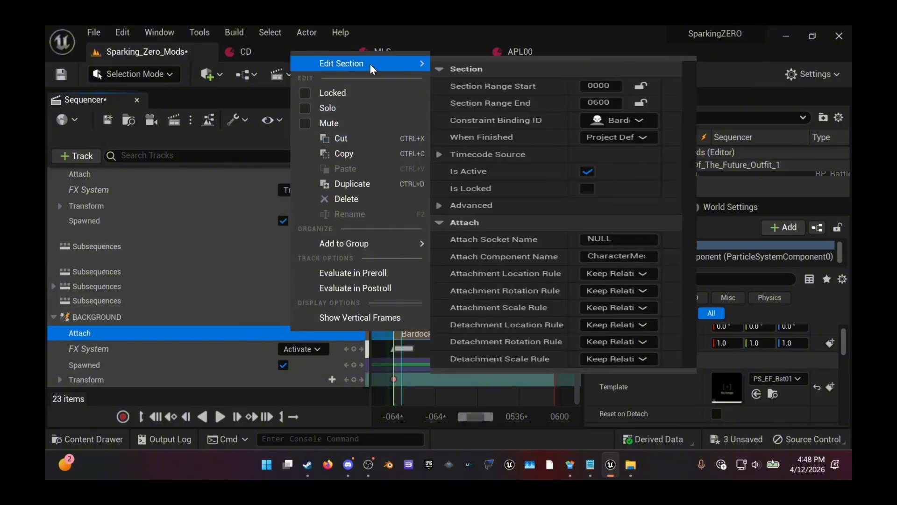
pyautogui.click(601, 120)
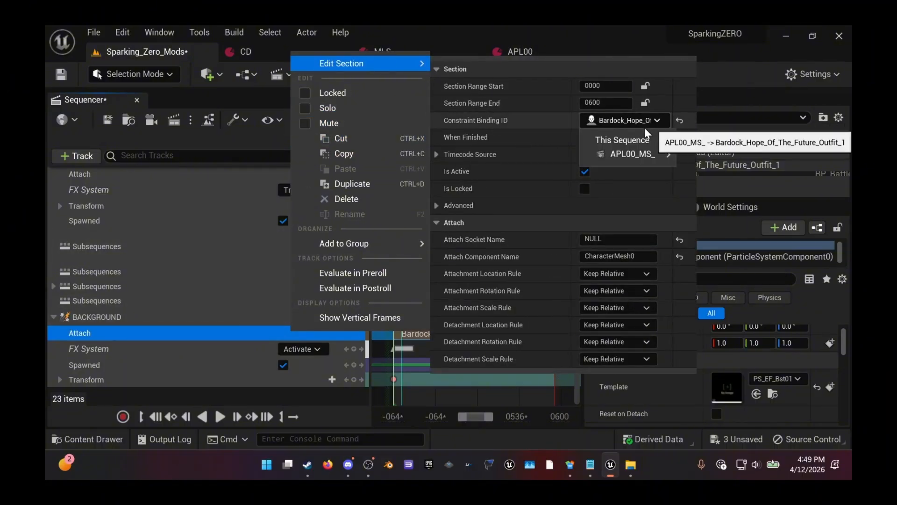
pyautogui.moveTo(634, 158)
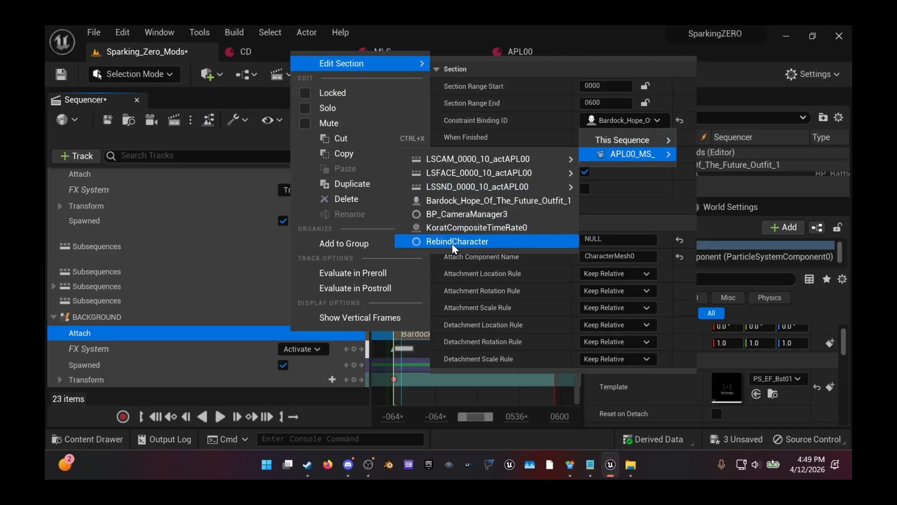
pyautogui.click(454, 241)
pyautogui.click(317, 342)
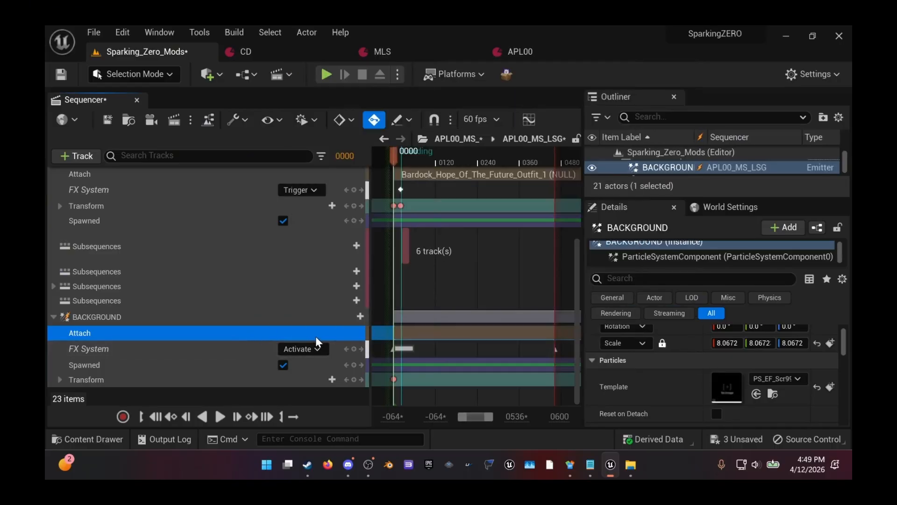
# Step: Bind the FX1 Floor FX emitter's Attach section to RebindCharacter from APL00_MS_
pyautogui.rightClick(322, 277)
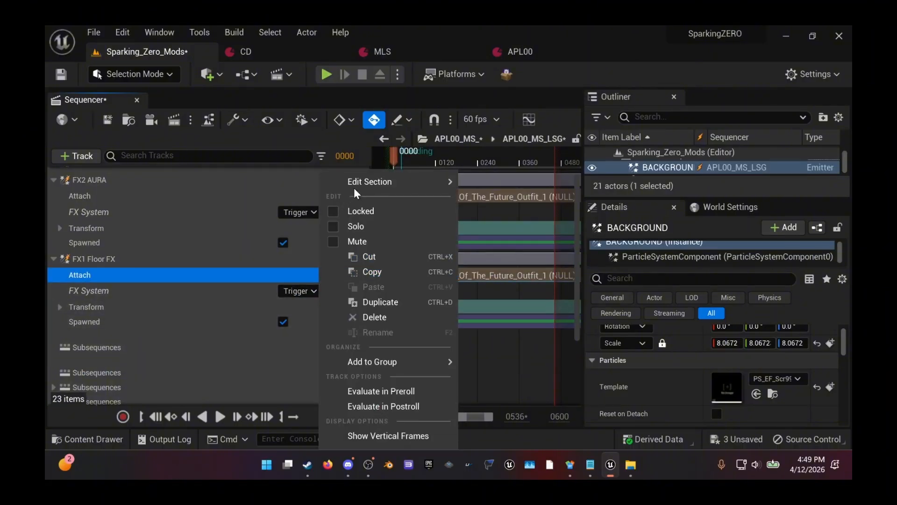
pyautogui.moveTo(401, 182)
pyautogui.click(657, 200)
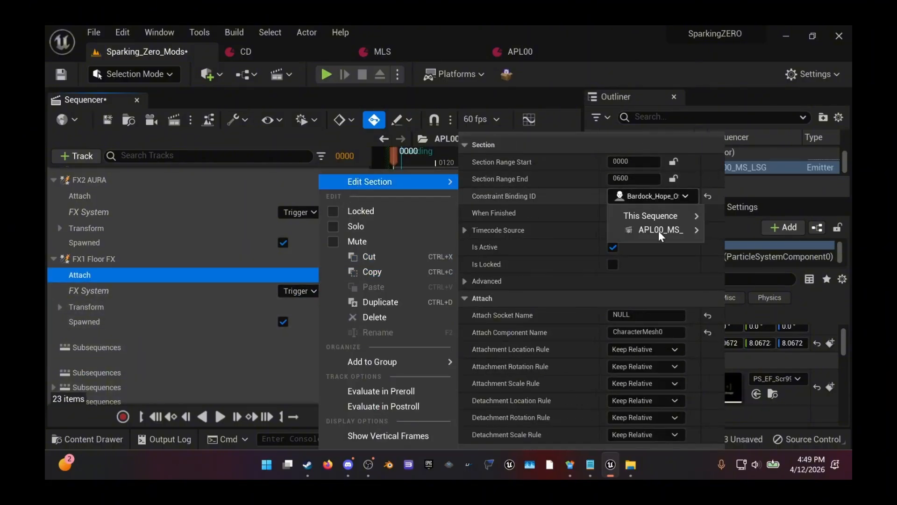
pyautogui.moveTo(661, 235)
pyautogui.click(484, 317)
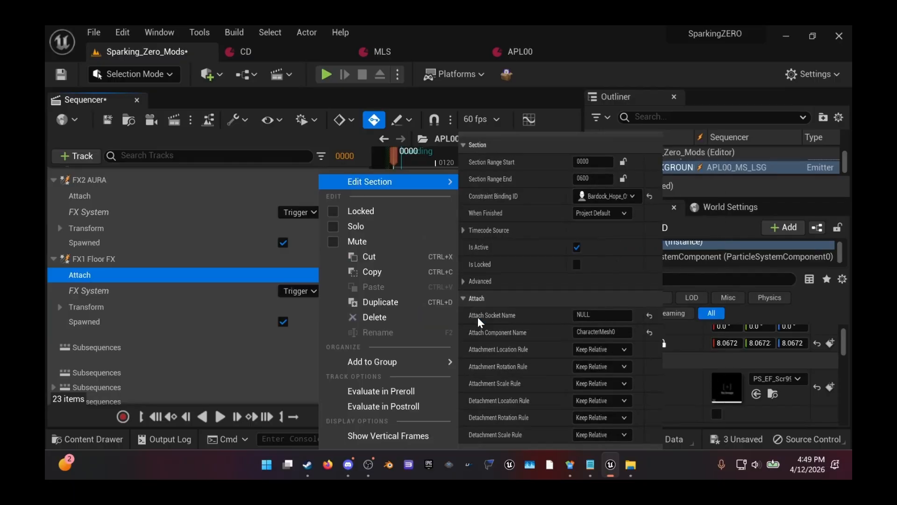
# Step: Change the FX2 AURA emitter's Attach constraint binding to RebindCharacter from APL00_MS_
pyautogui.scroll(1, 330, 286)
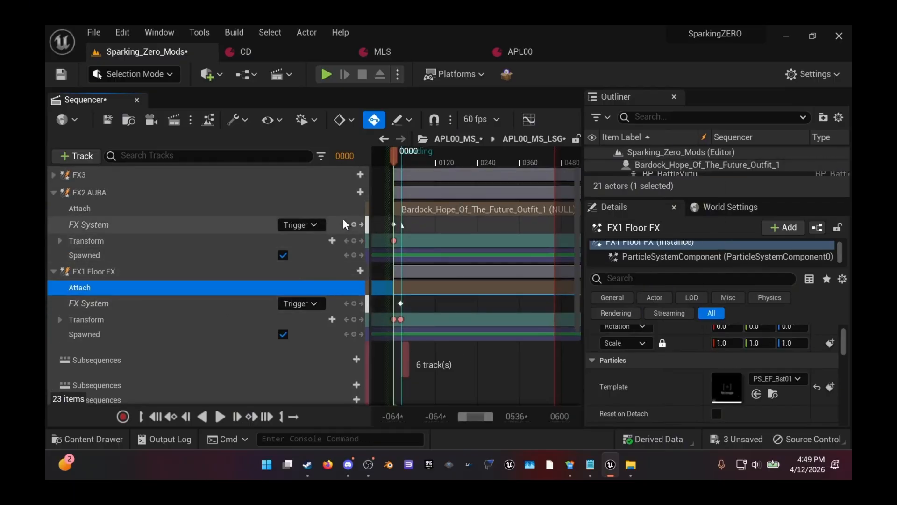
pyautogui.rightClick(330, 214)
pyautogui.moveTo(415, 187)
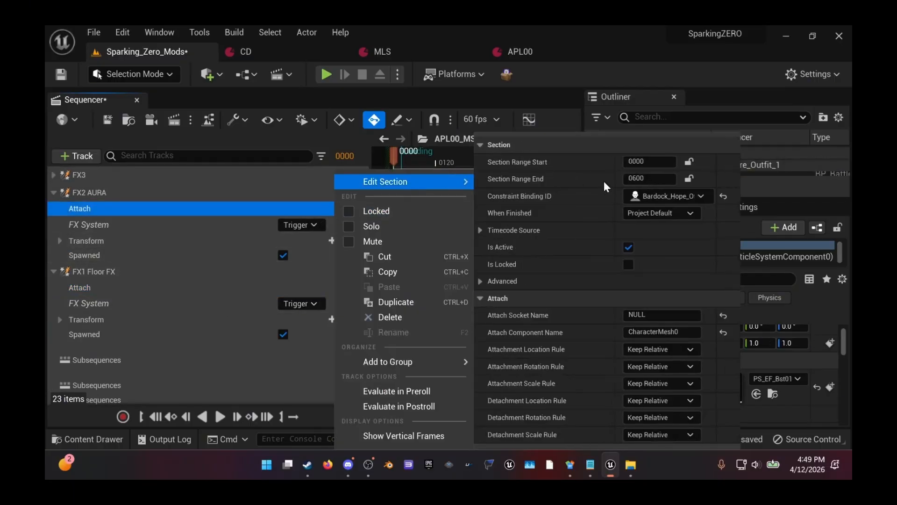
pyautogui.click(675, 196)
pyautogui.moveTo(668, 232)
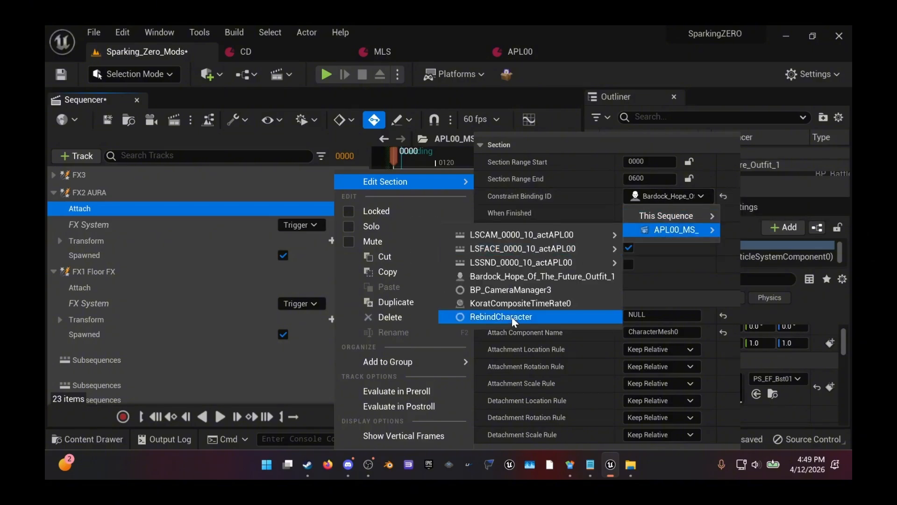
pyautogui.click(512, 318)
pyautogui.click(300, 213)
# Step: Save the current subsequence as APL00_MS_LSG in the Bardock_Hope_Of_The_Future_Youbewarned plugin folder, replacing the existing asset
pyautogui.scroll(-3, 296, 220)
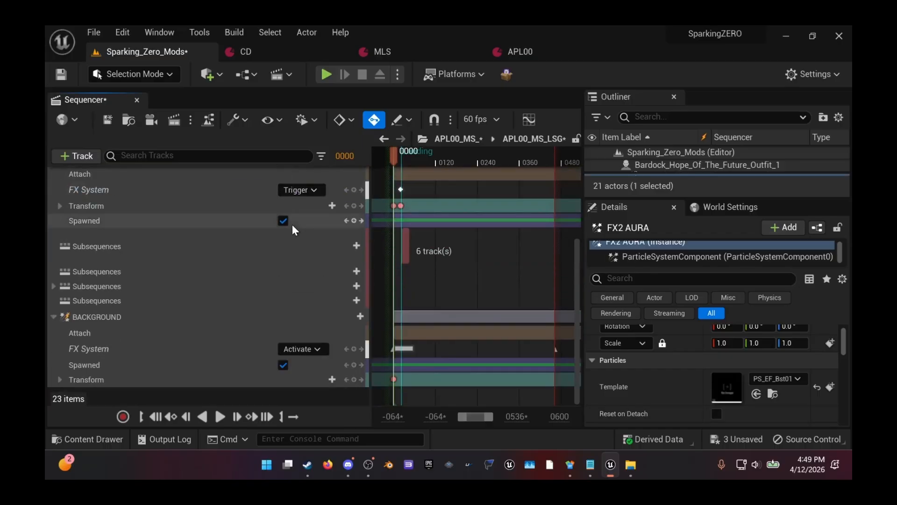
pyautogui.click(239, 120)
pyautogui.click(302, 137)
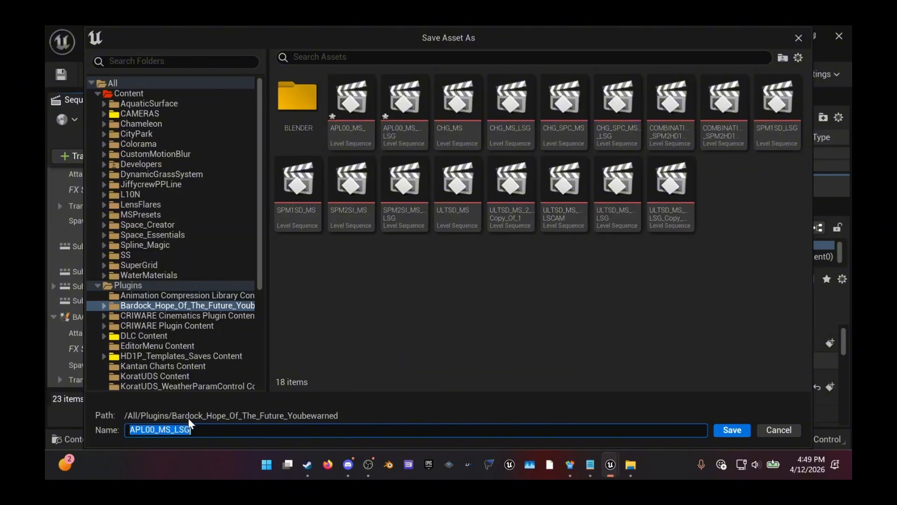
pyautogui.click(732, 430)
pyautogui.click(507, 273)
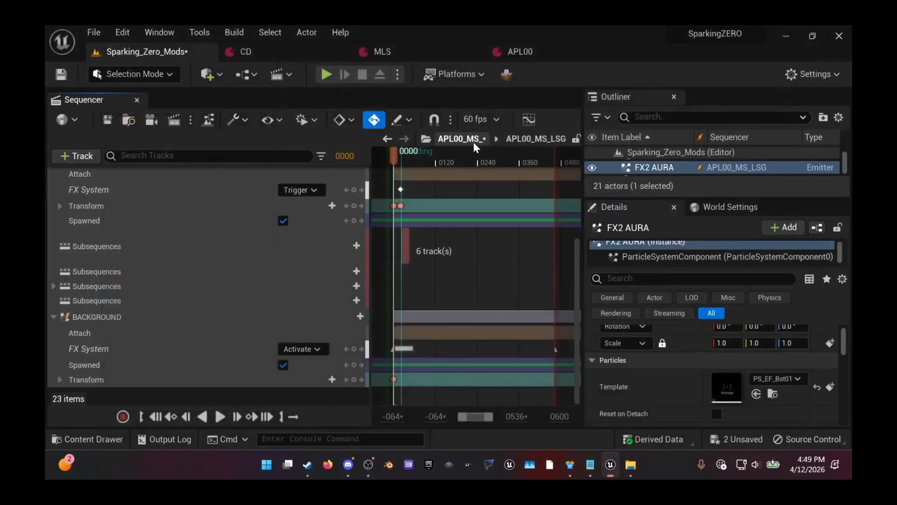
# Step: Return to the parent sequence and save it as APL00_MS_ in the same plugin folder, replacing the existing asset
pyautogui.click(463, 139)
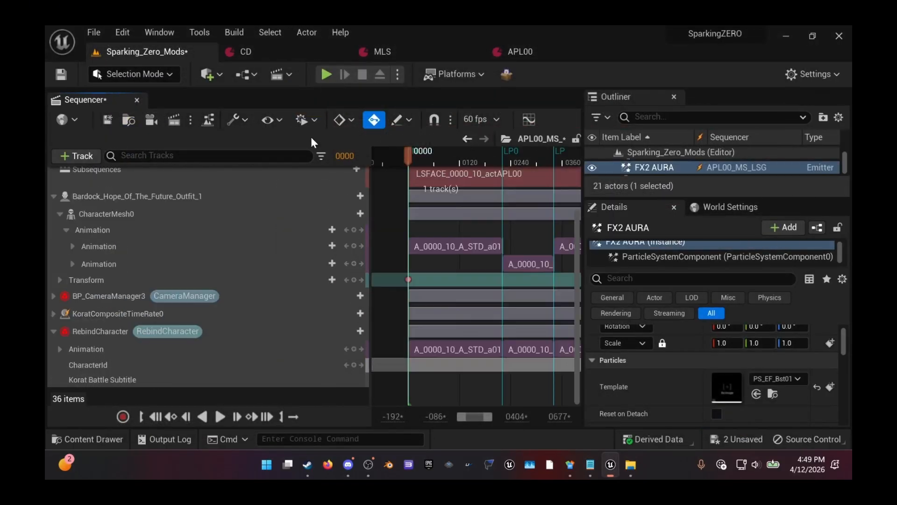
pyautogui.click(244, 121)
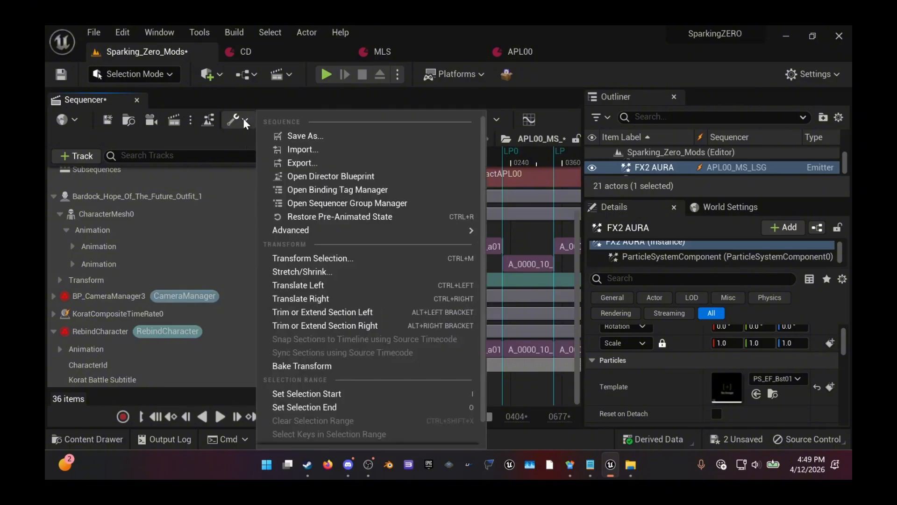
pyautogui.click(282, 134)
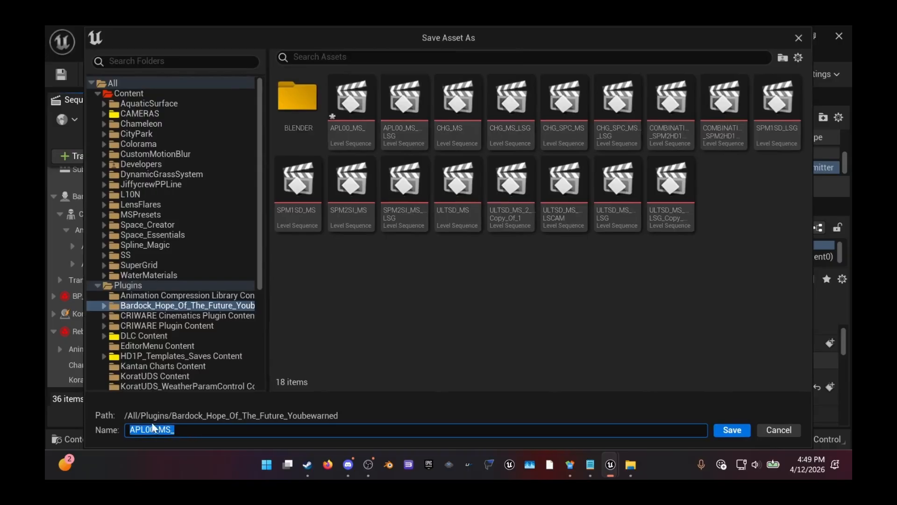
pyautogui.click(732, 429)
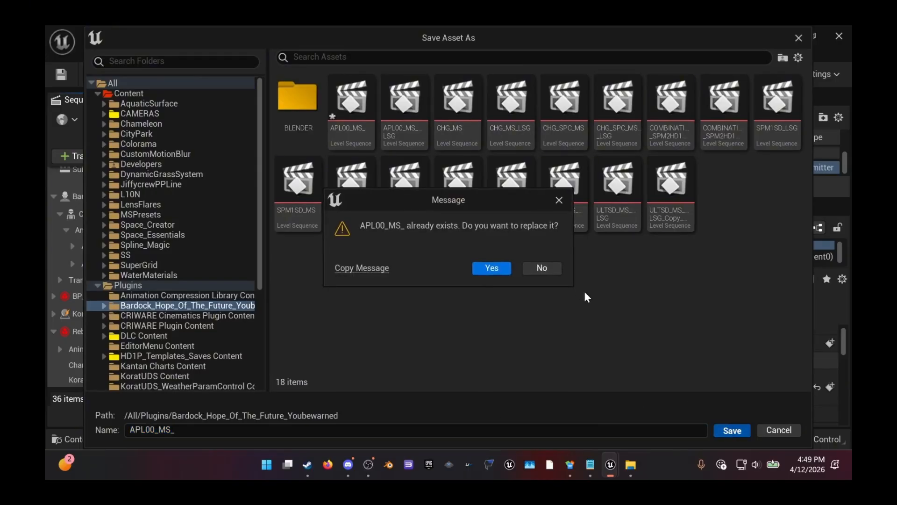
pyautogui.click(500, 272)
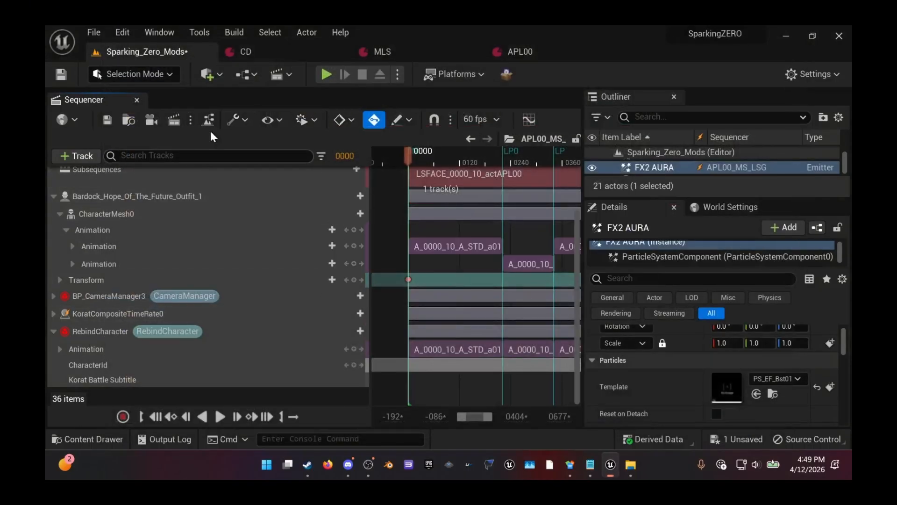
# Step: Save the current level as Sparking_Zero_Mods in the Content folder, replacing the existing one, and show the APL00 data asset
pyautogui.click(96, 32)
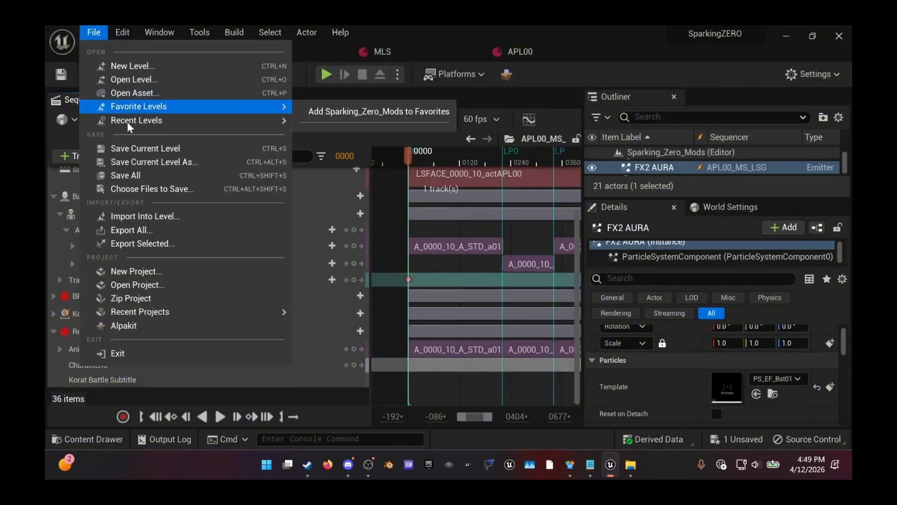
pyautogui.click(131, 161)
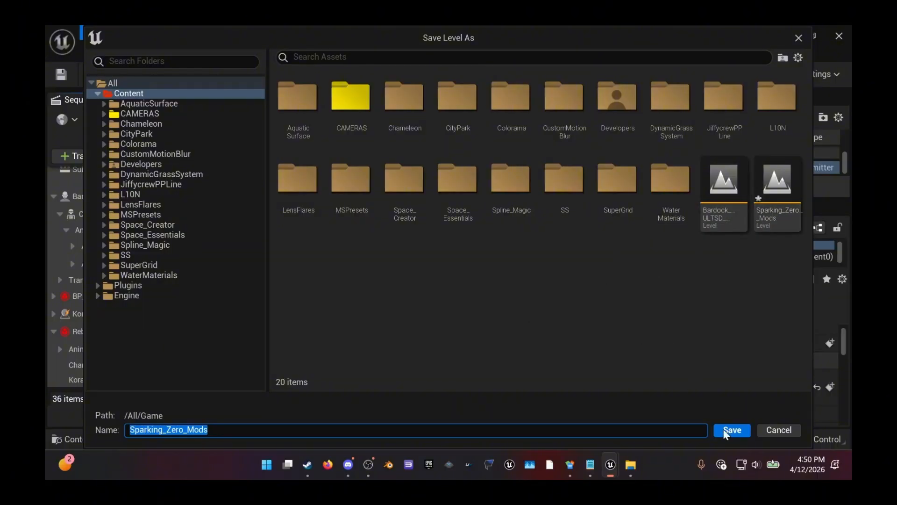
pyautogui.click(735, 434)
pyautogui.click(510, 271)
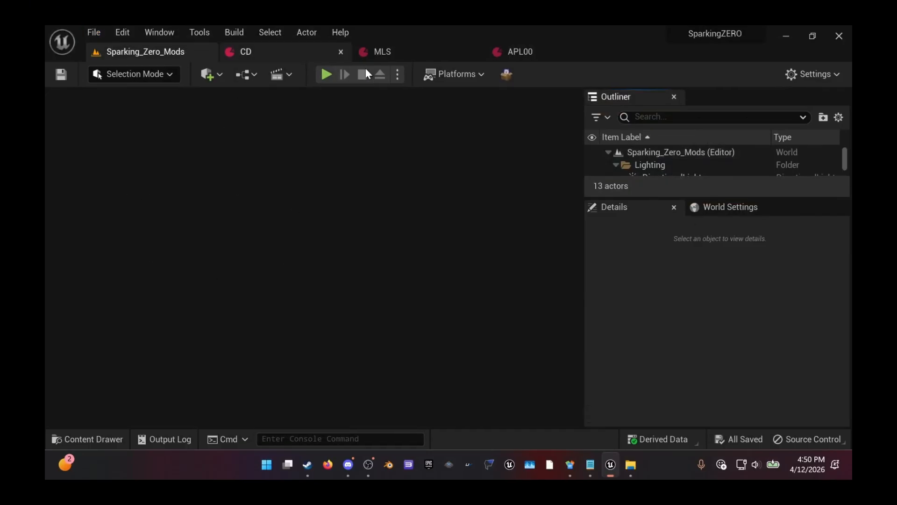
pyautogui.click(537, 51)
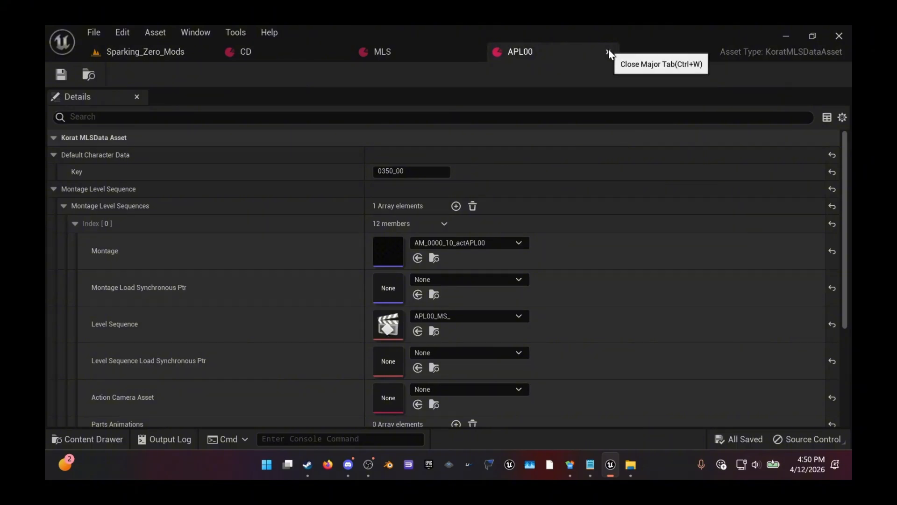